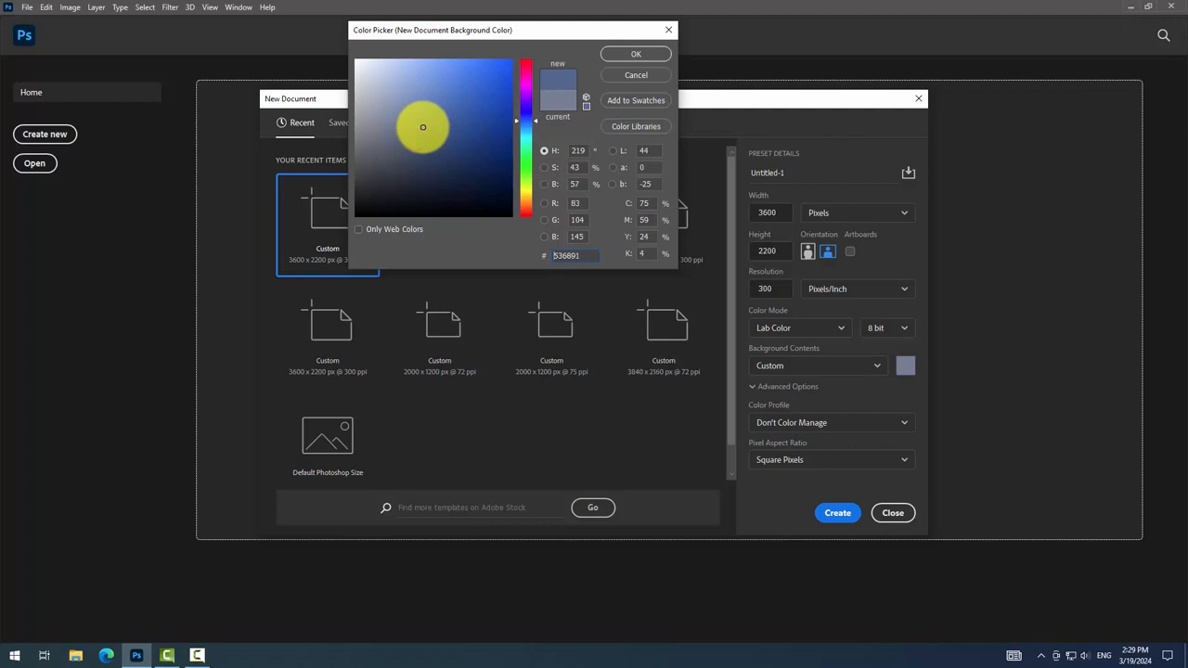
# - Set the custom background colour to #485f8a and create the 3600 x 2200 px document
pyautogui.click(430, 130)
pyautogui.click(624, 54)
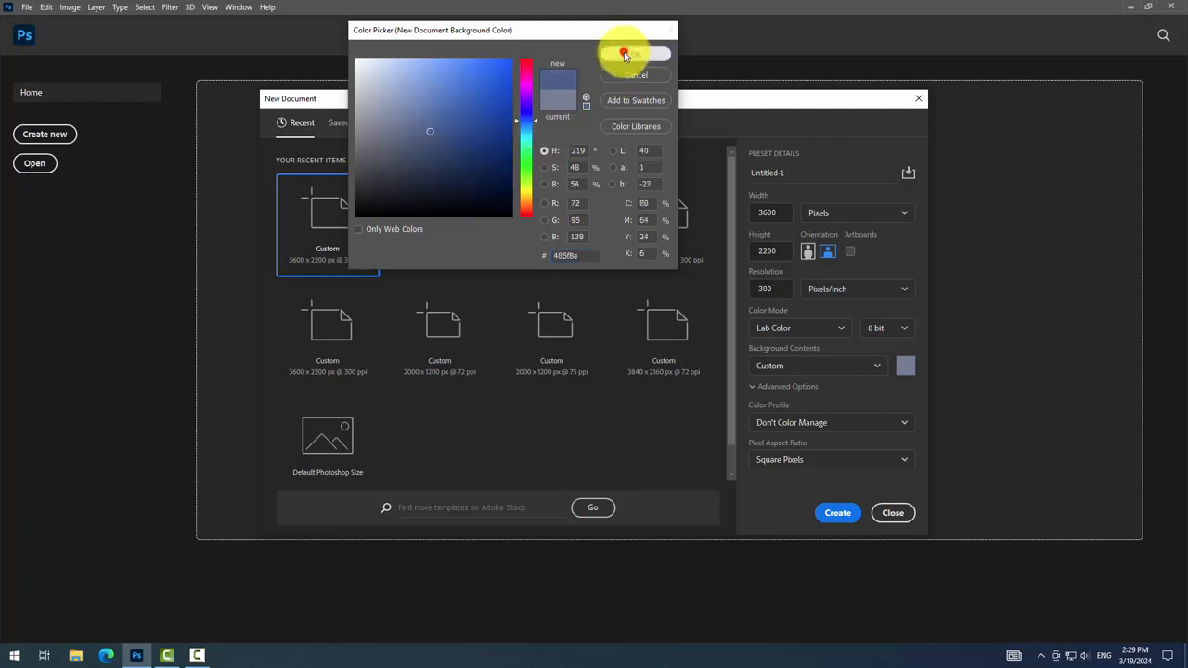
pyautogui.click(838, 516)
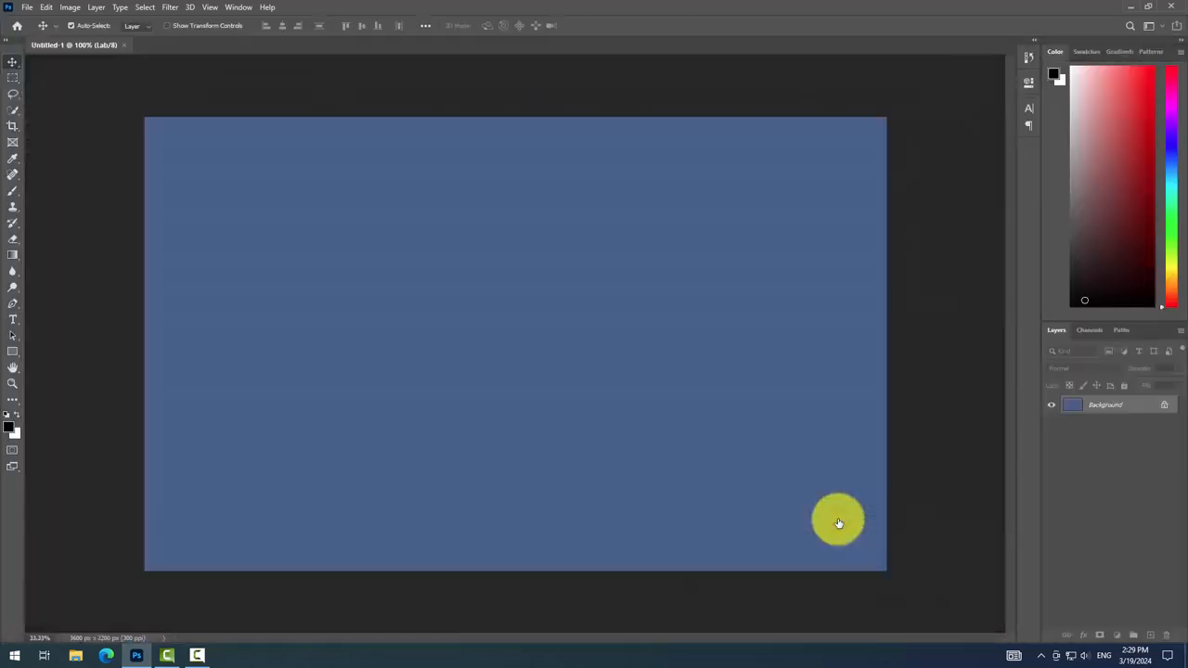
# - Unlock the background layer and add a Gradient Fill layer above it
pyautogui.click(1164, 405)
pyautogui.click(1115, 637)
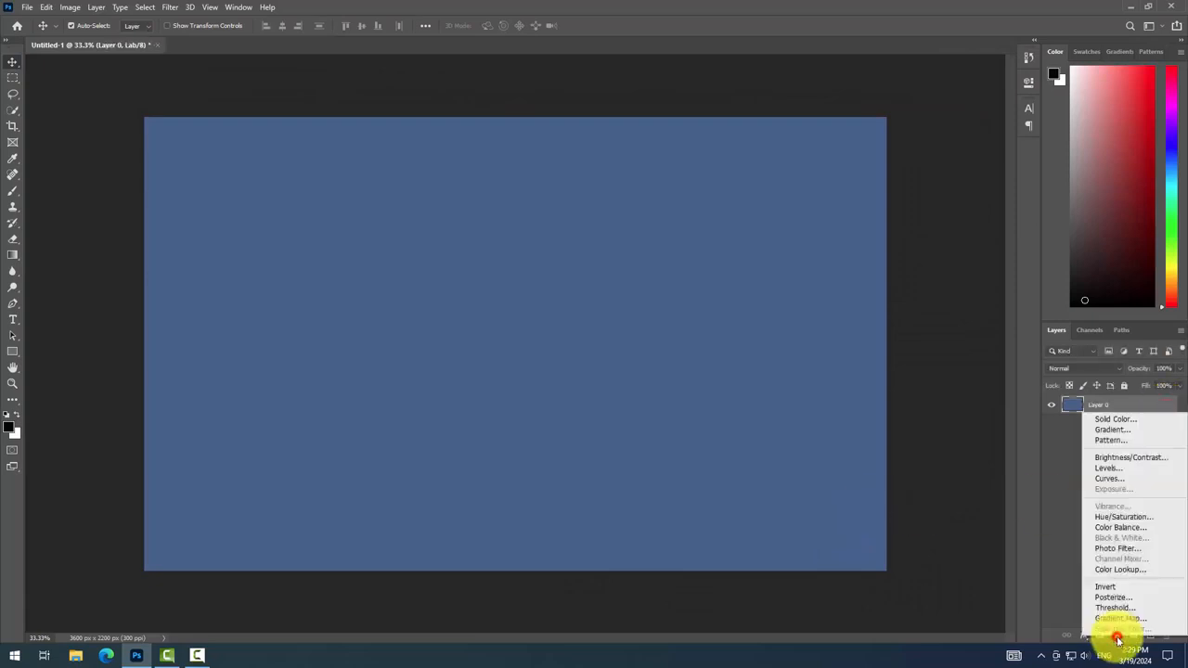
pyautogui.click(1117, 433)
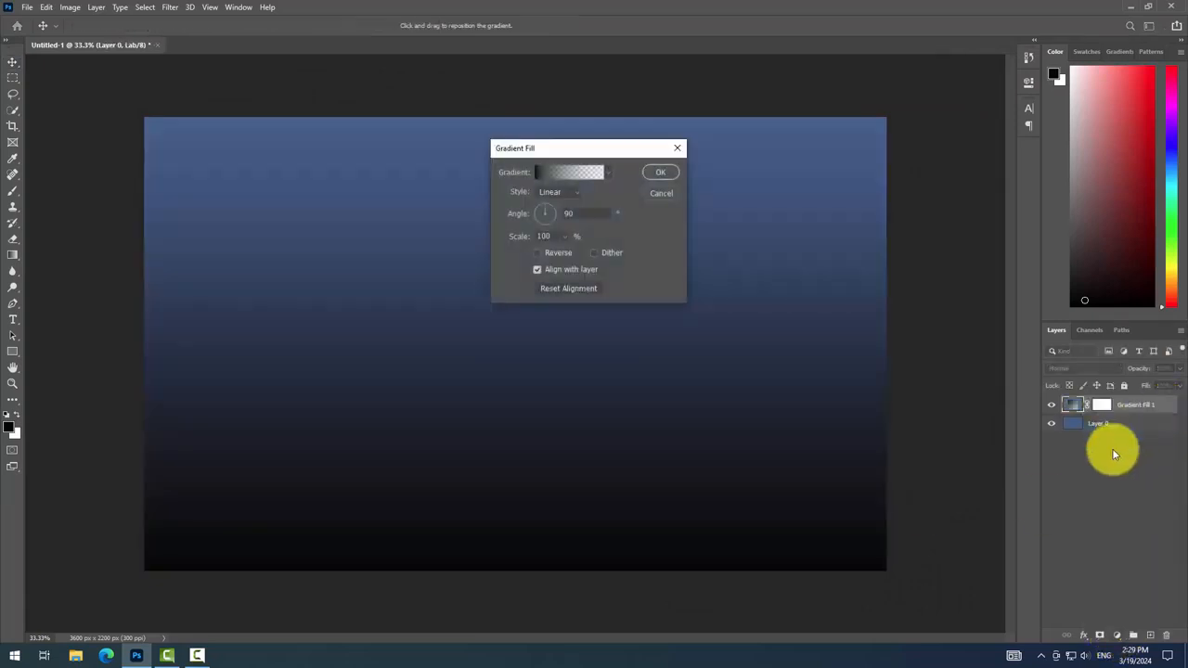
# - Edit the fill's gradient and set its starting colour stop to a very light grey
pyautogui.click(569, 173)
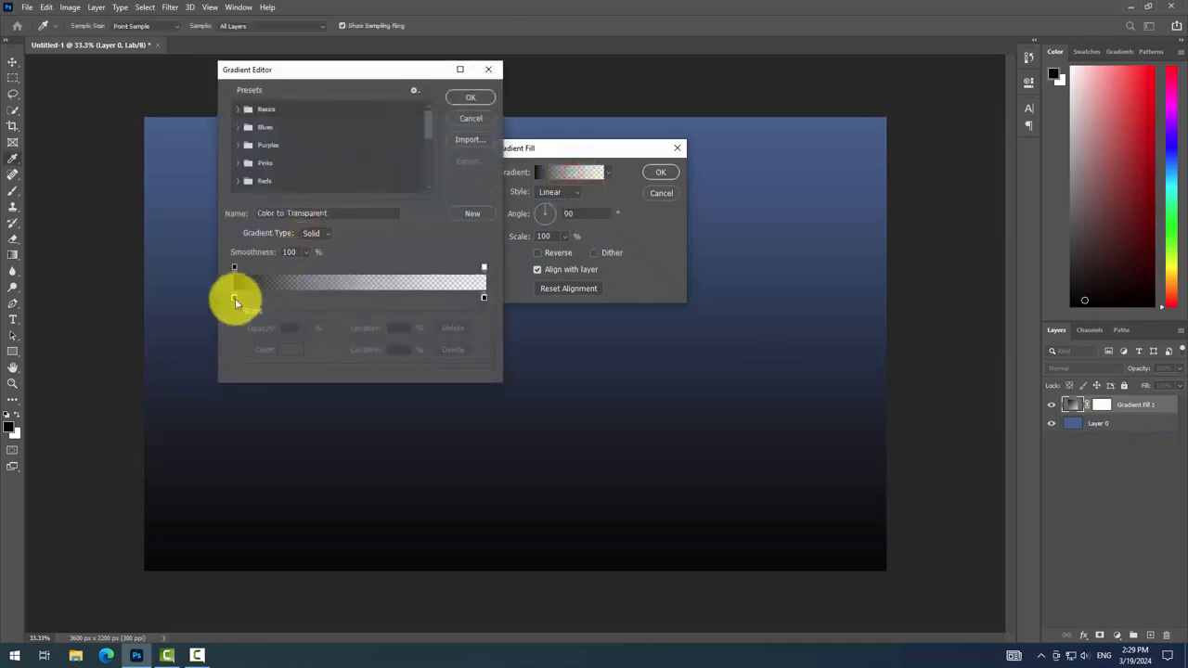
pyautogui.click(234, 297)
pyautogui.click(285, 349)
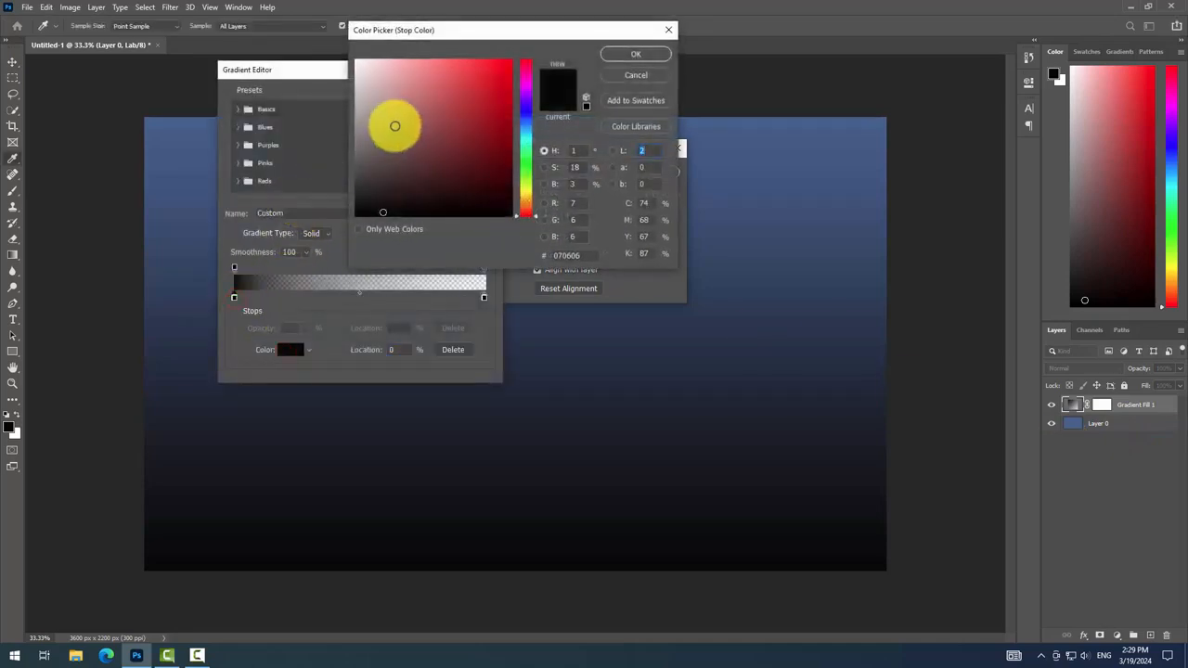
pyautogui.moveTo(393, 124); pyautogui.dragTo(345, 71)
pyautogui.click(640, 59)
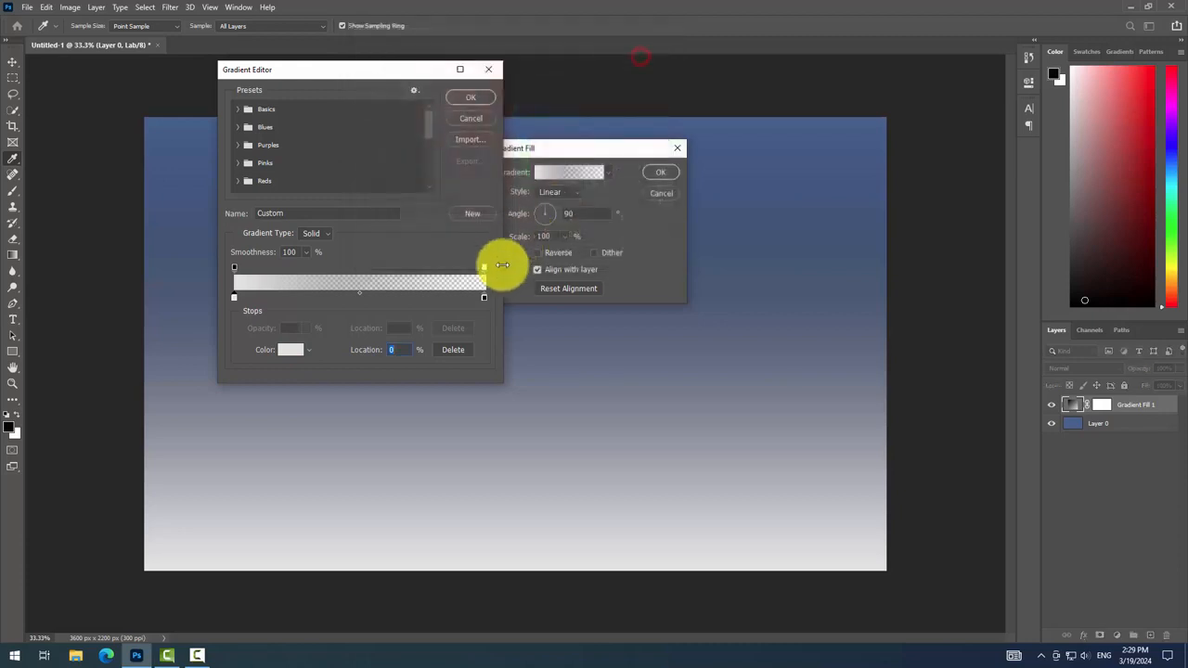
# - Set the gradient's end colour stop at 100% to #c7c7c7 and accept the edited gradient
pyautogui.click(484, 298)
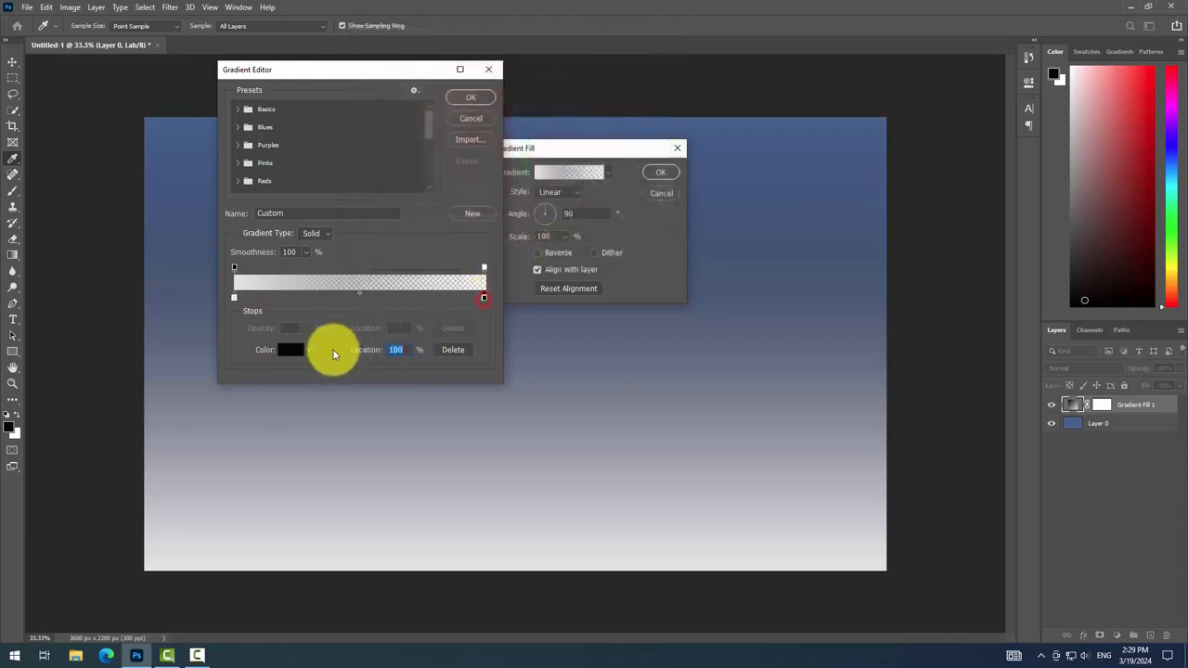
pyautogui.click(287, 349)
pyautogui.moveTo(427, 146); pyautogui.dragTo(332, 94)
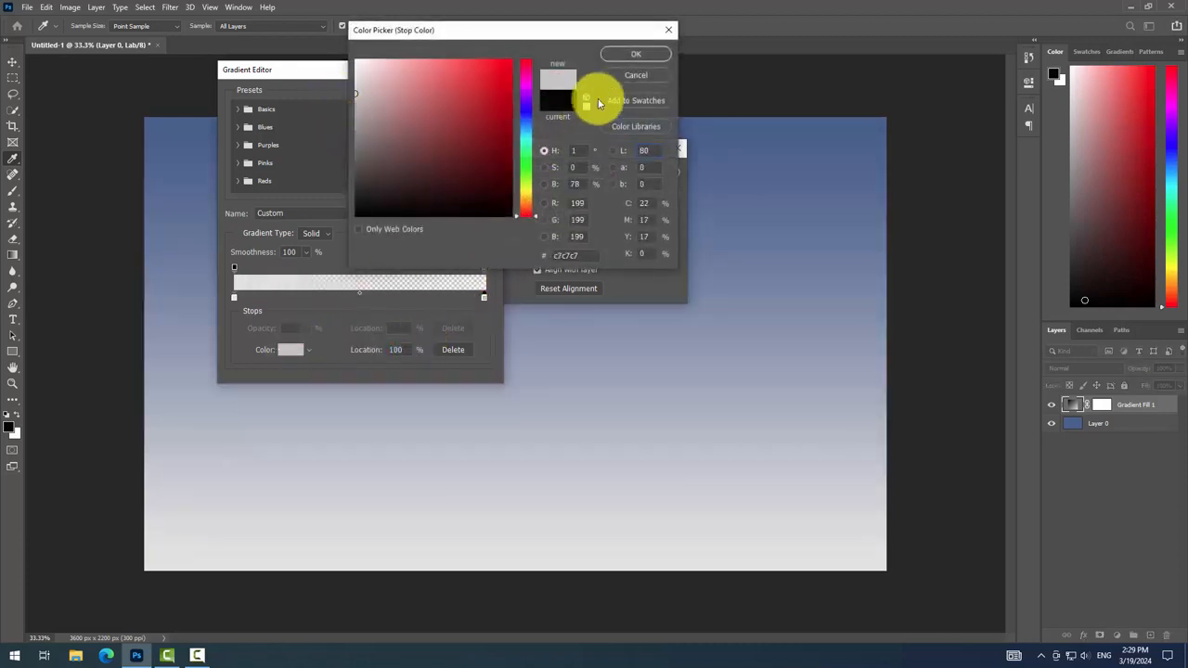
pyautogui.click(636, 54)
pyautogui.click(470, 97)
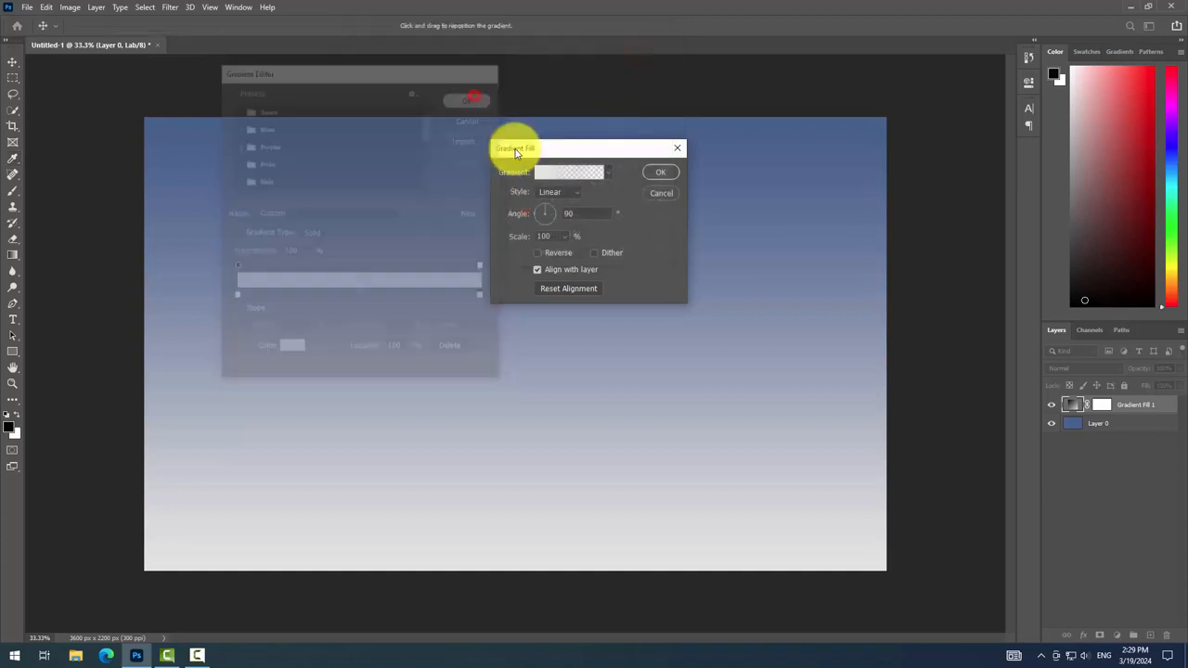
# - Make the gradient fill radial at 150% scale, move its centre slightly upward, and apply it
pyautogui.click(550, 204)
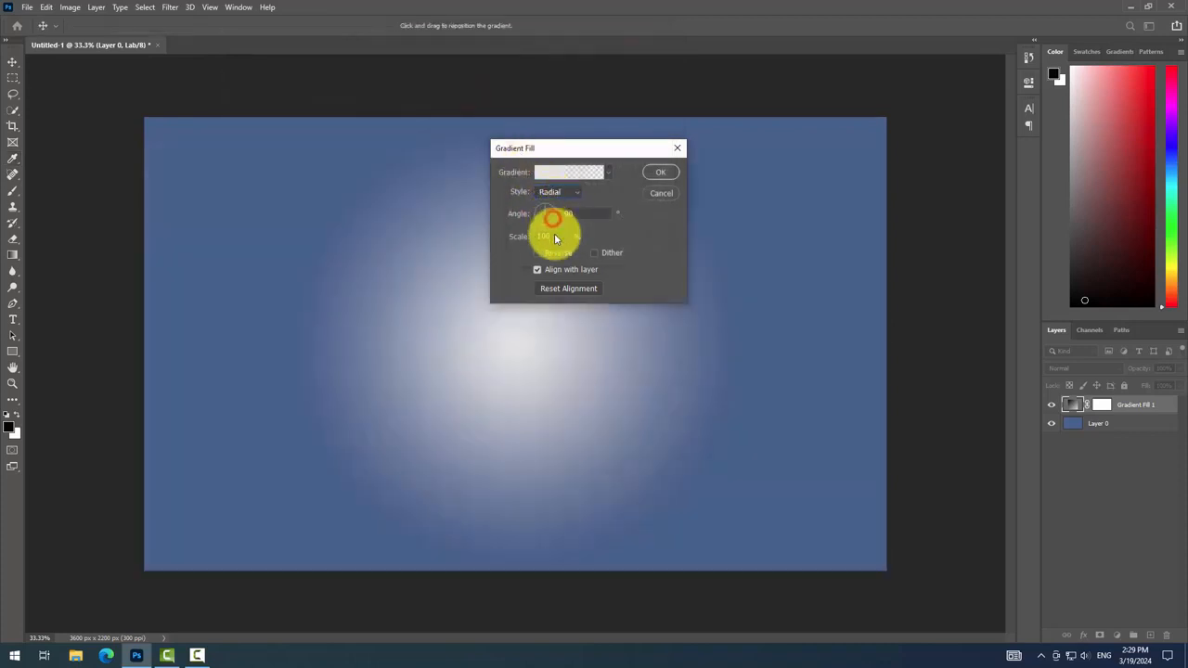
pyautogui.moveTo(521, 238); pyautogui.dragTo(524, 237)
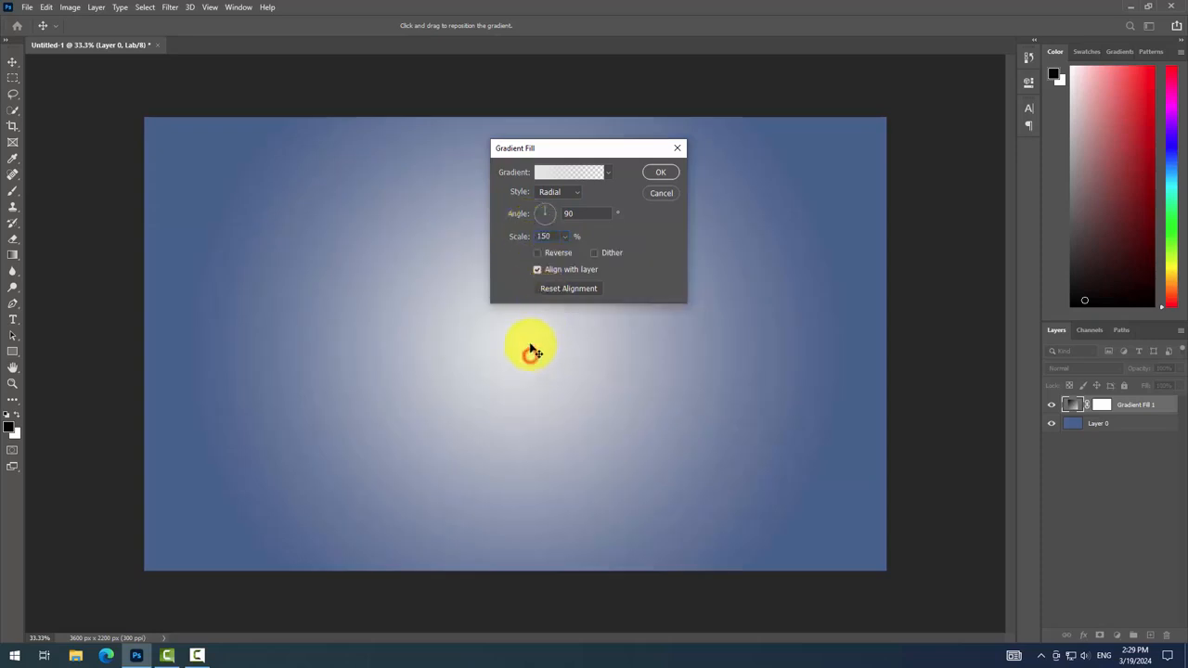
pyautogui.moveTo(530, 350); pyautogui.dragTo(538, 324)
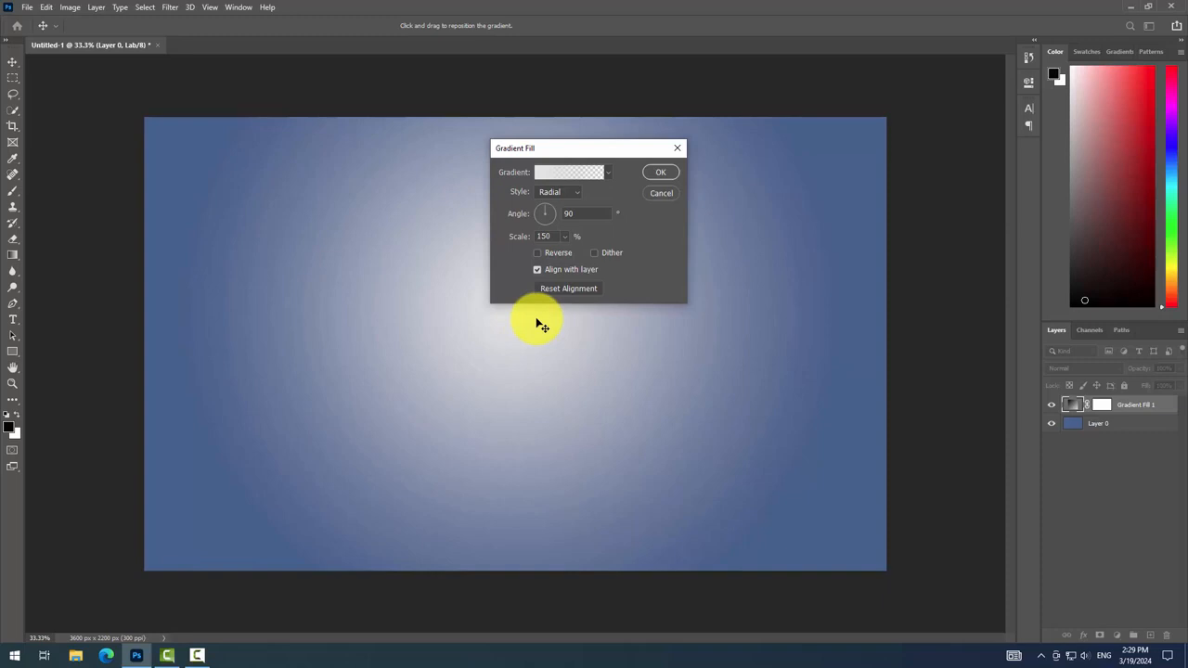
pyautogui.click(670, 172)
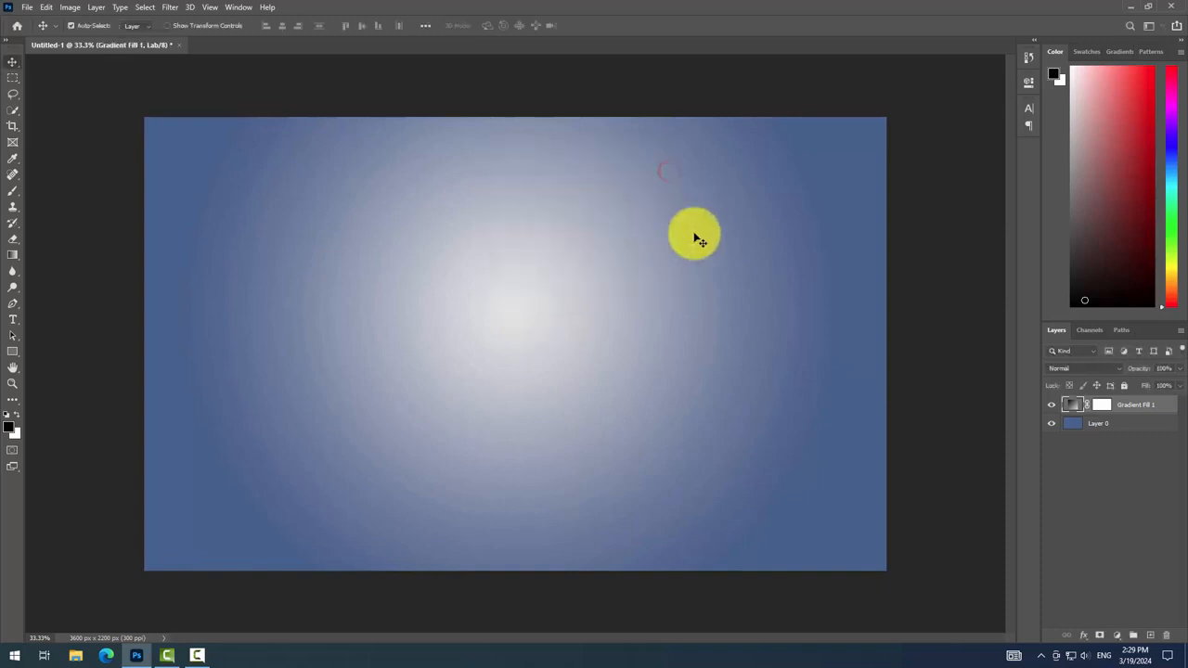
# - Merge the gradient fill with the blue layer and rename the merged layer Background
pyautogui.keyDown('ctrl'); pyautogui.click(1147, 431); pyautogui.keyUp('ctrl')
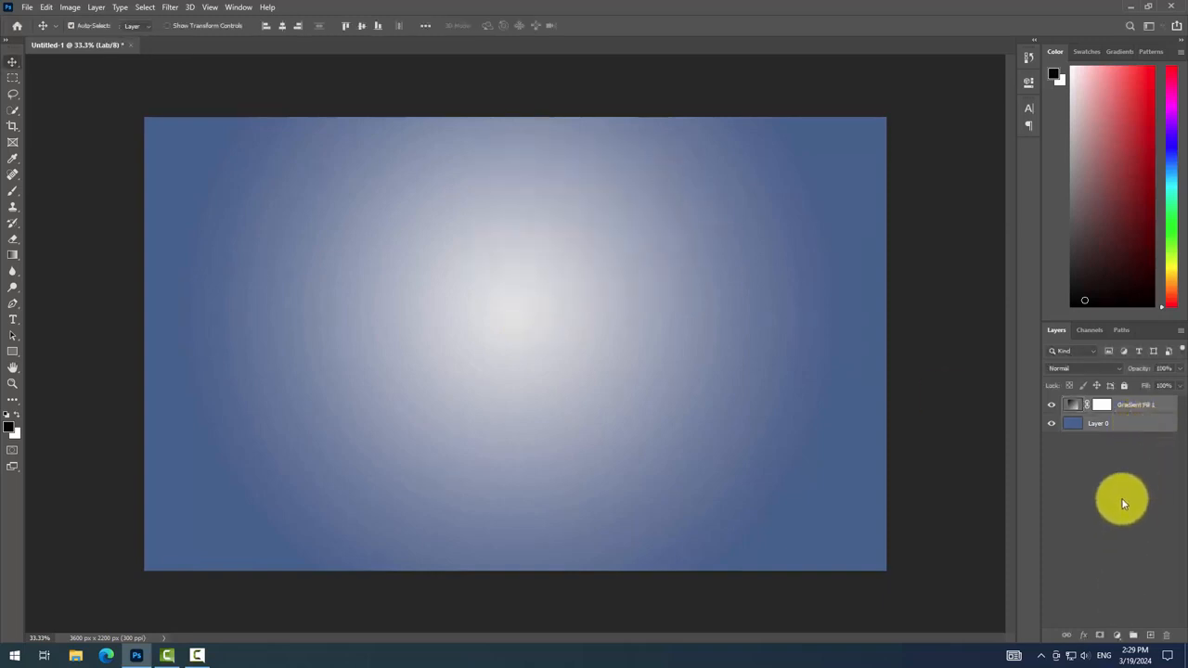
pyautogui.hotkey('ctrl', 'e')
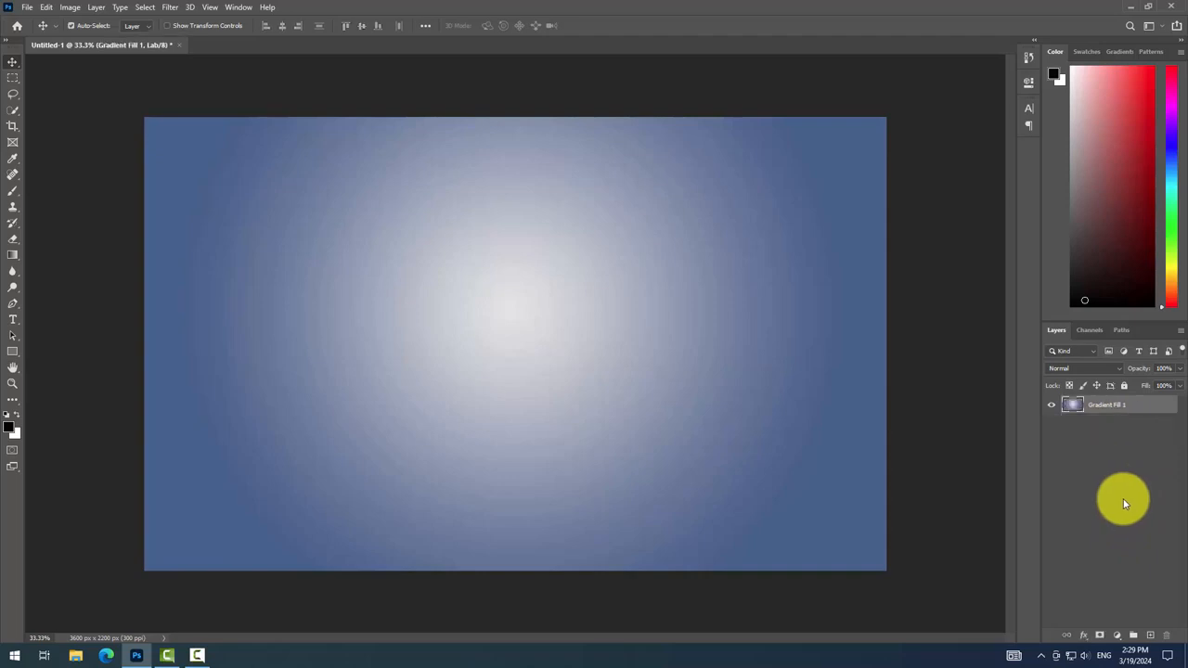
pyautogui.click(1116, 406)
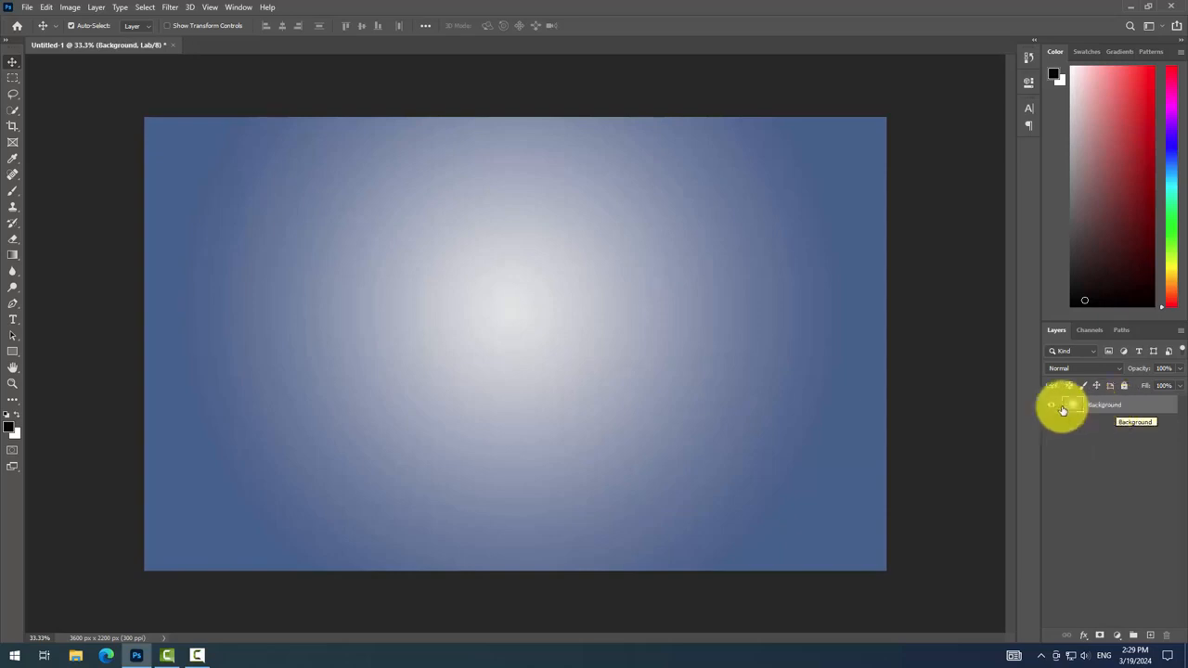
pyautogui.click(13, 320)
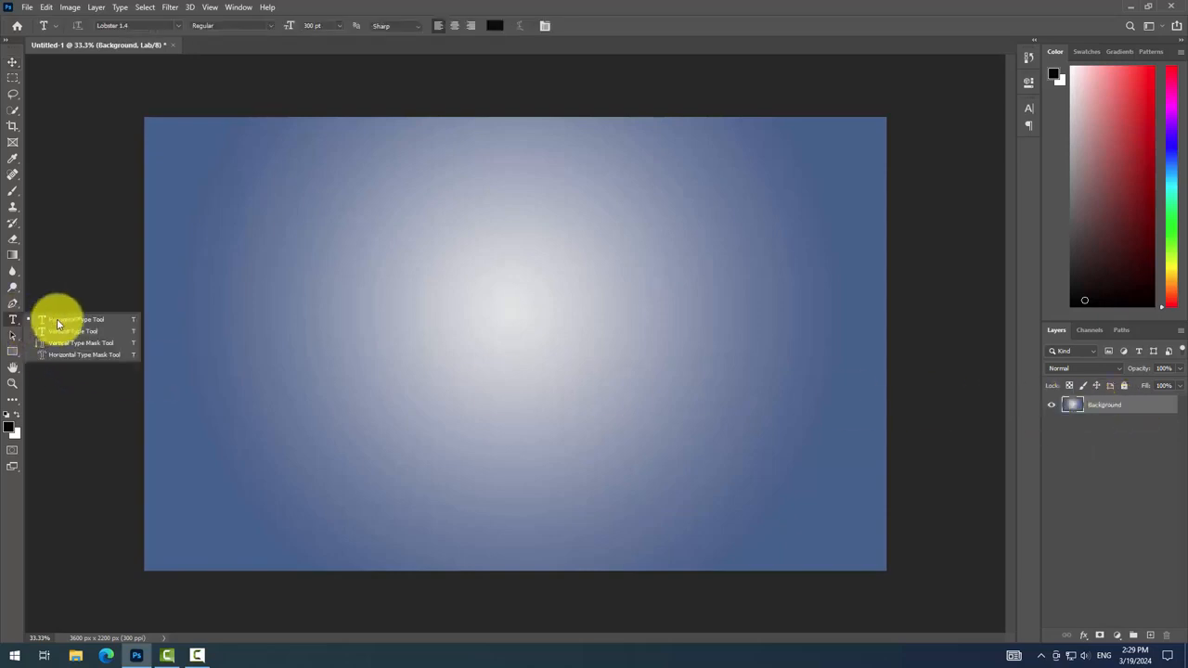
pyautogui.click(59, 320)
pyautogui.click(398, 346)
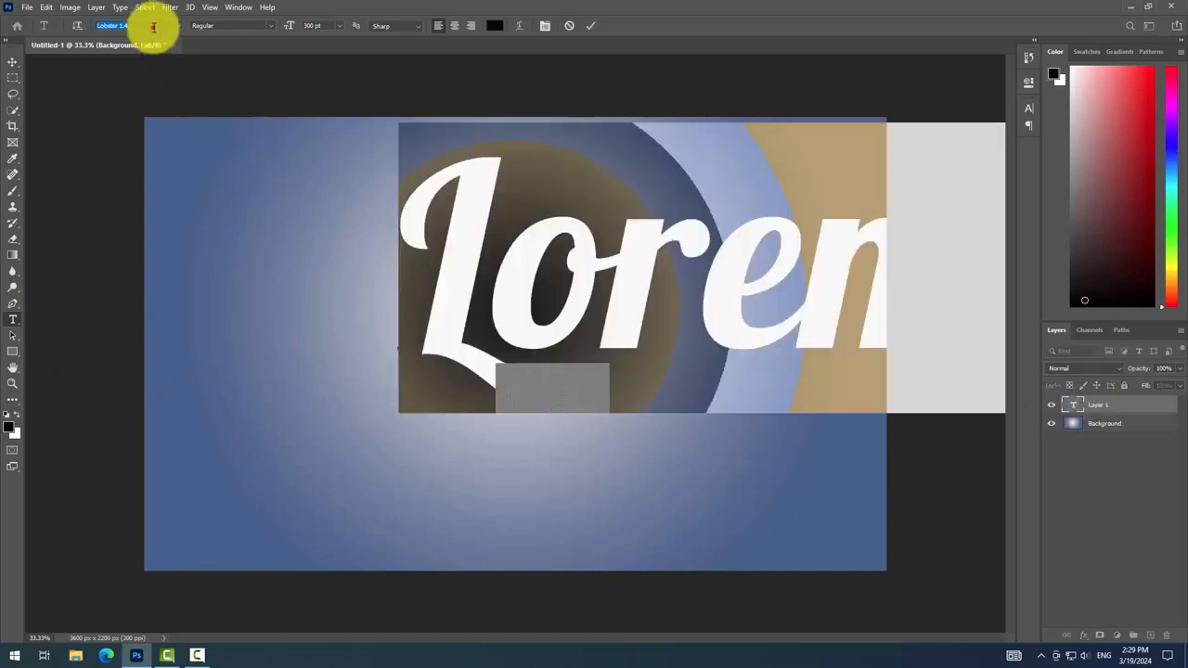
pyautogui.click(136, 26)
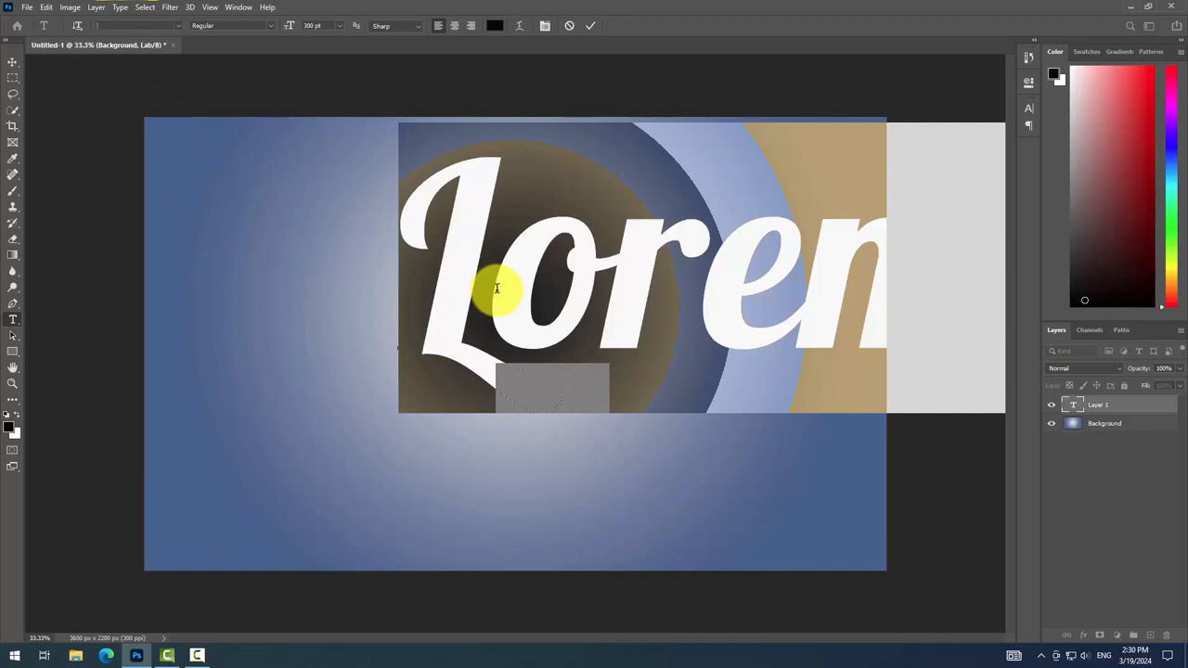
pyautogui.write('L')
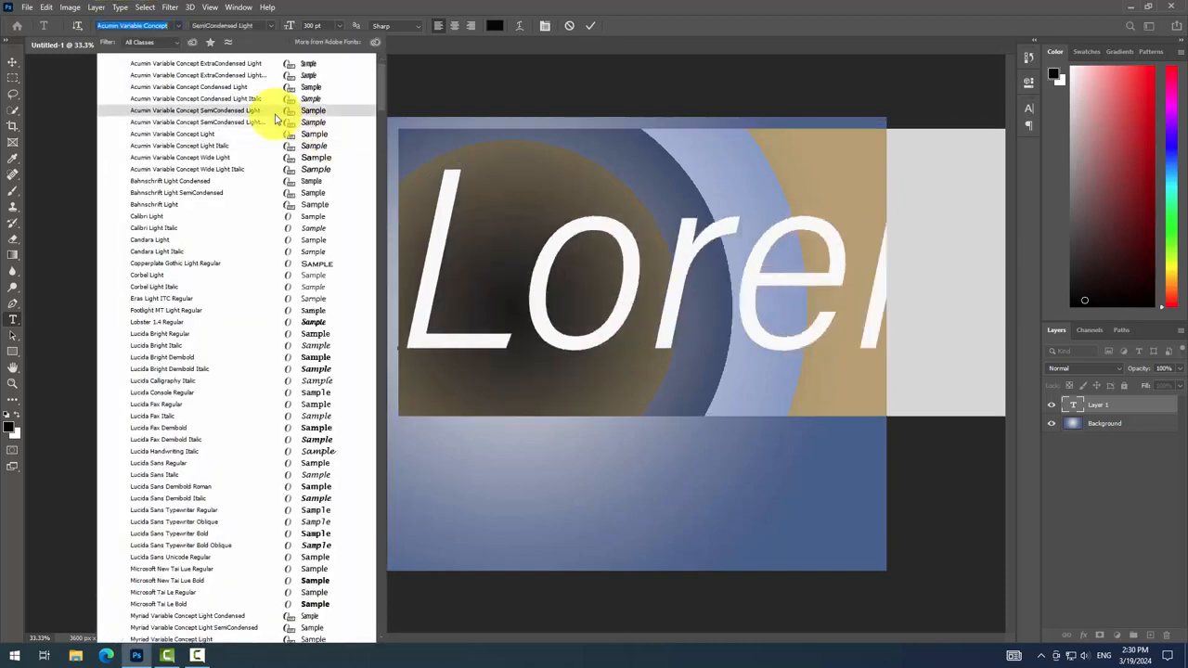
pyautogui.press('BackSpace')
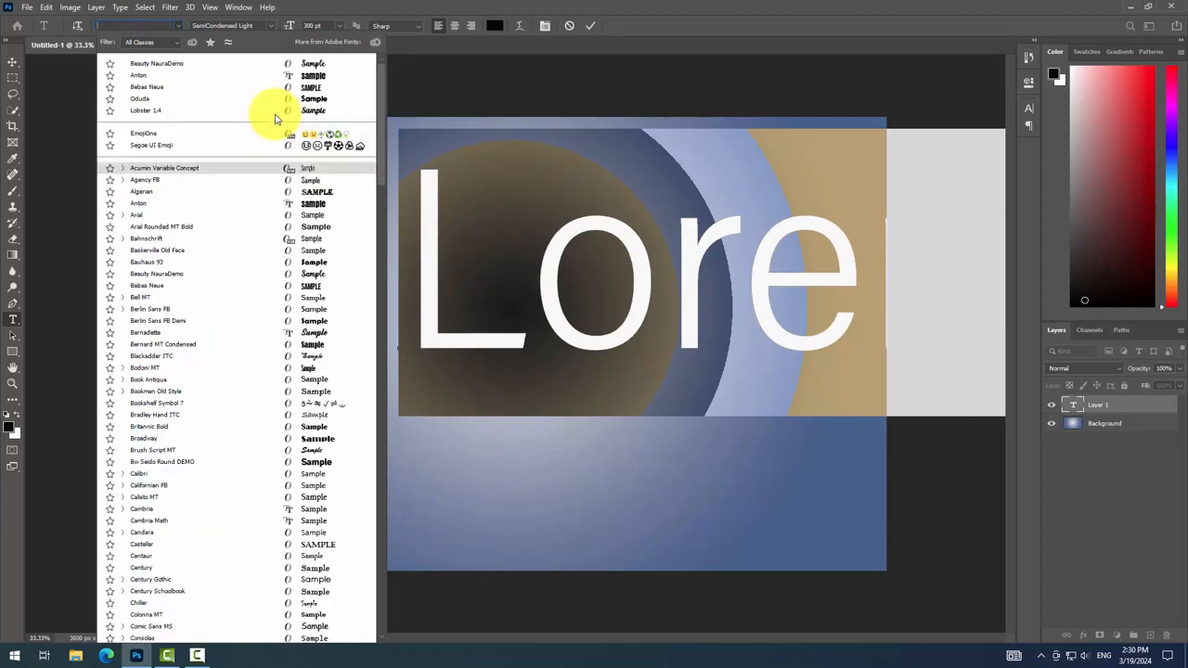
pyautogui.click(153, 110)
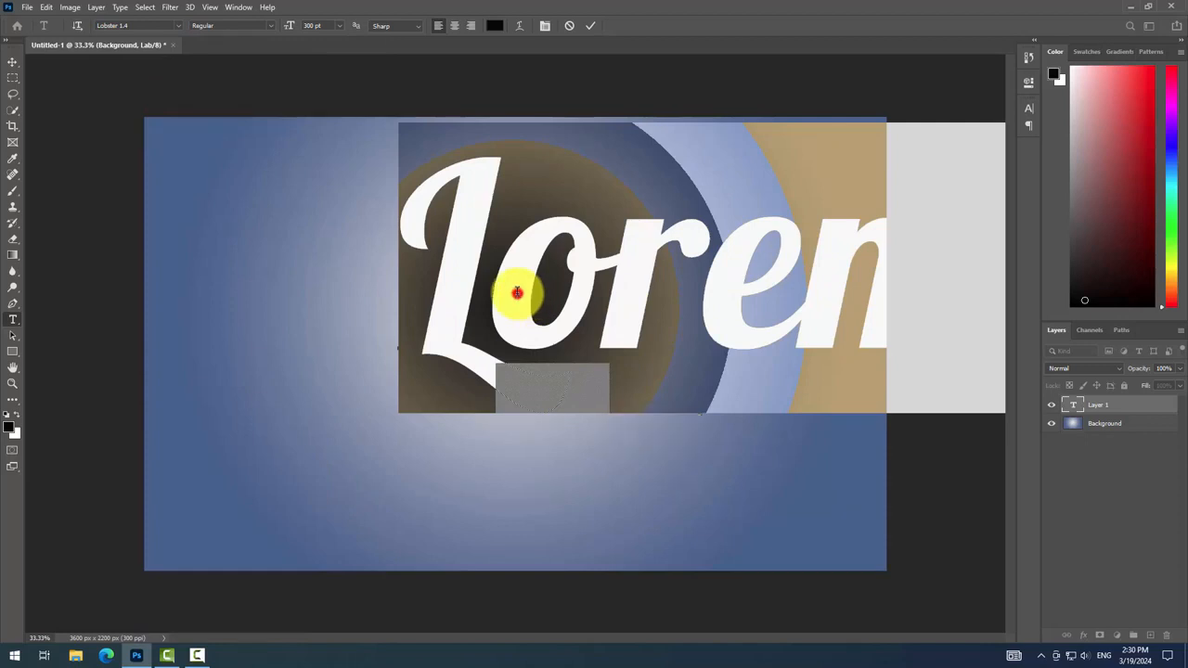
pyautogui.moveTo(517, 293); pyautogui.dragTo(546, 297)
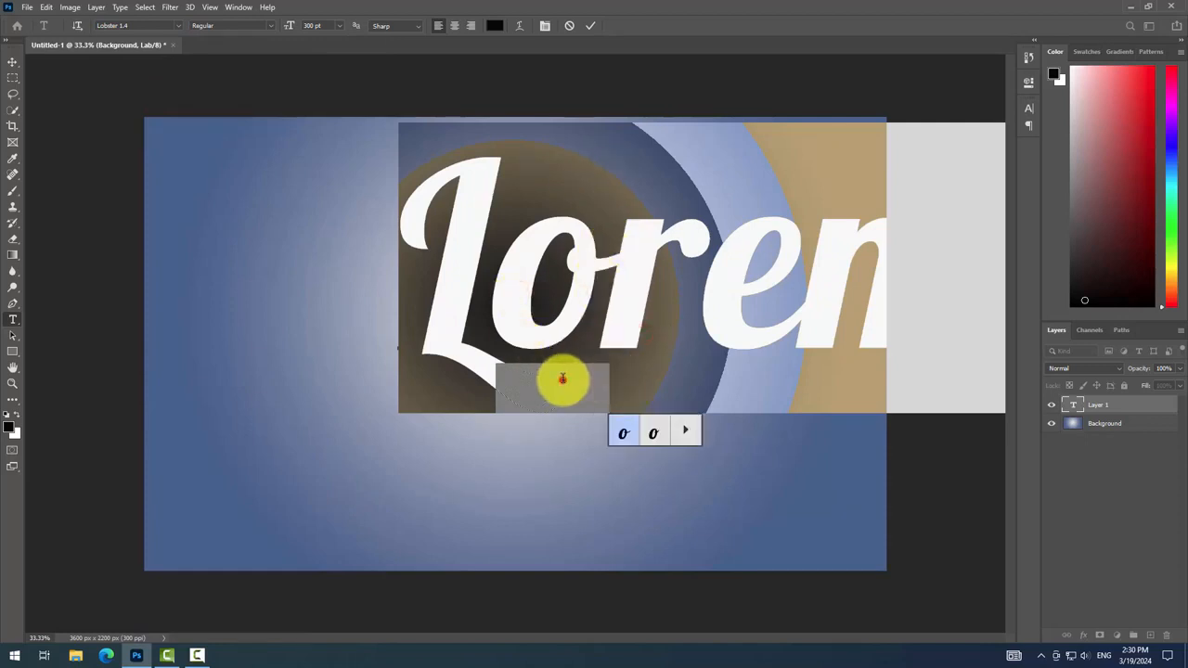
pyautogui.click(689, 432)
pyautogui.click(618, 336)
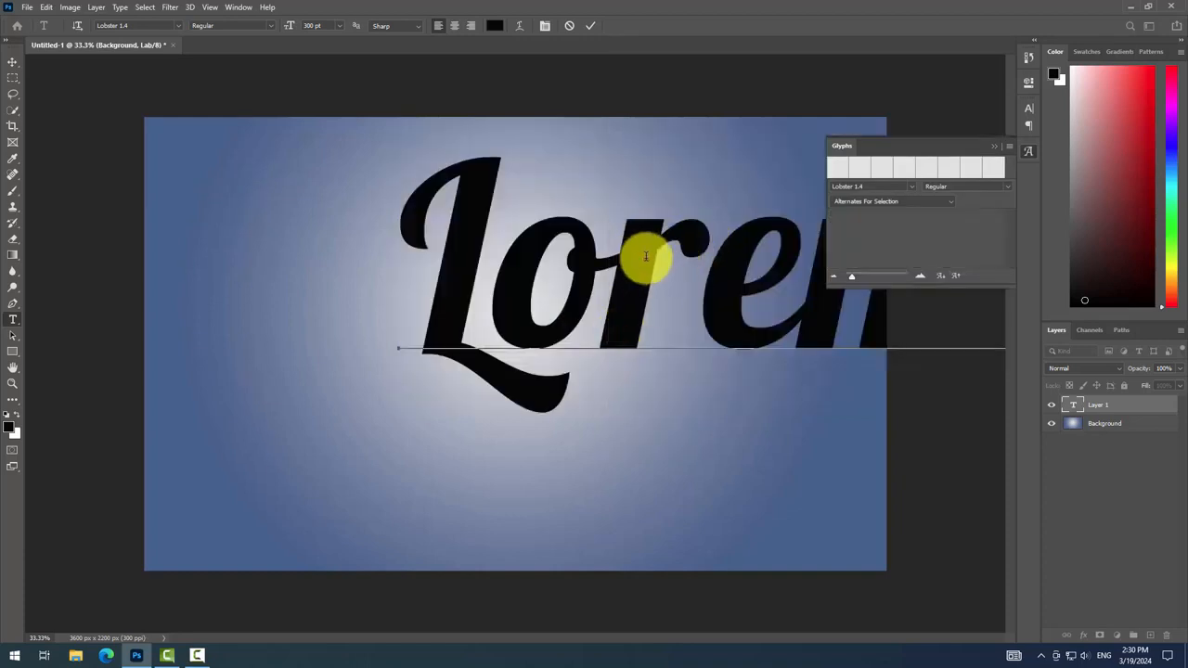
pyautogui.hotkey('ctrl', 'a')
pyautogui.write('Ipsum')
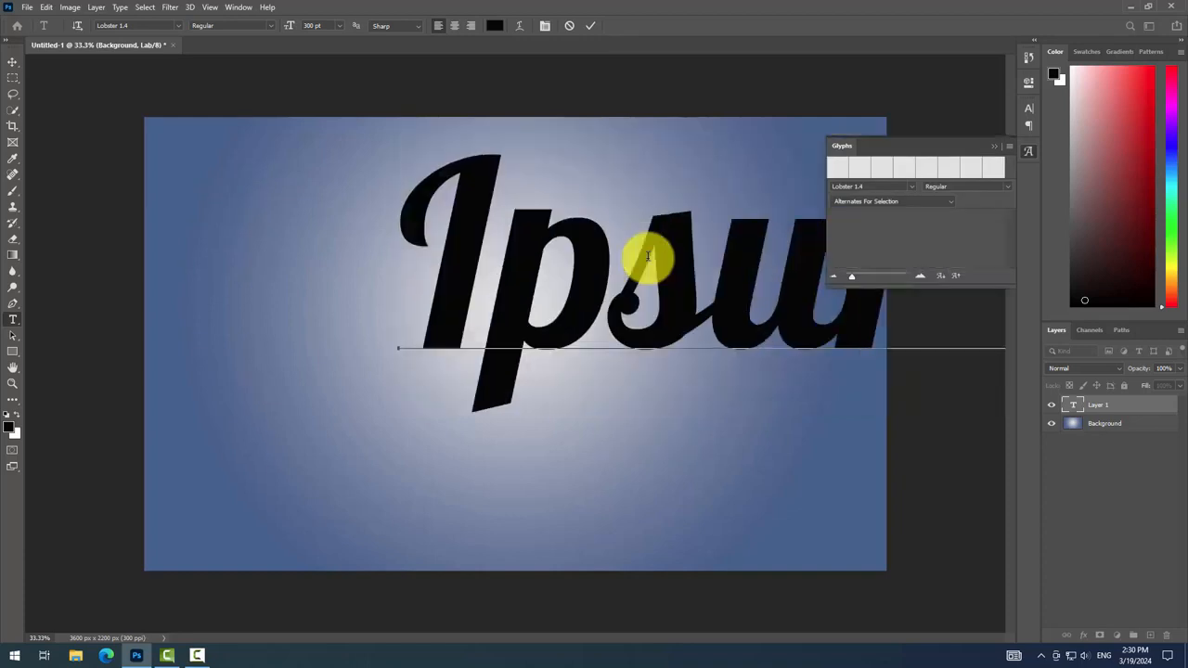
pyautogui.press('Delete')
pyautogui.press('Delete')
pyautogui.press('Delete')
pyautogui.press('Delete')
pyautogui.press('Delete')
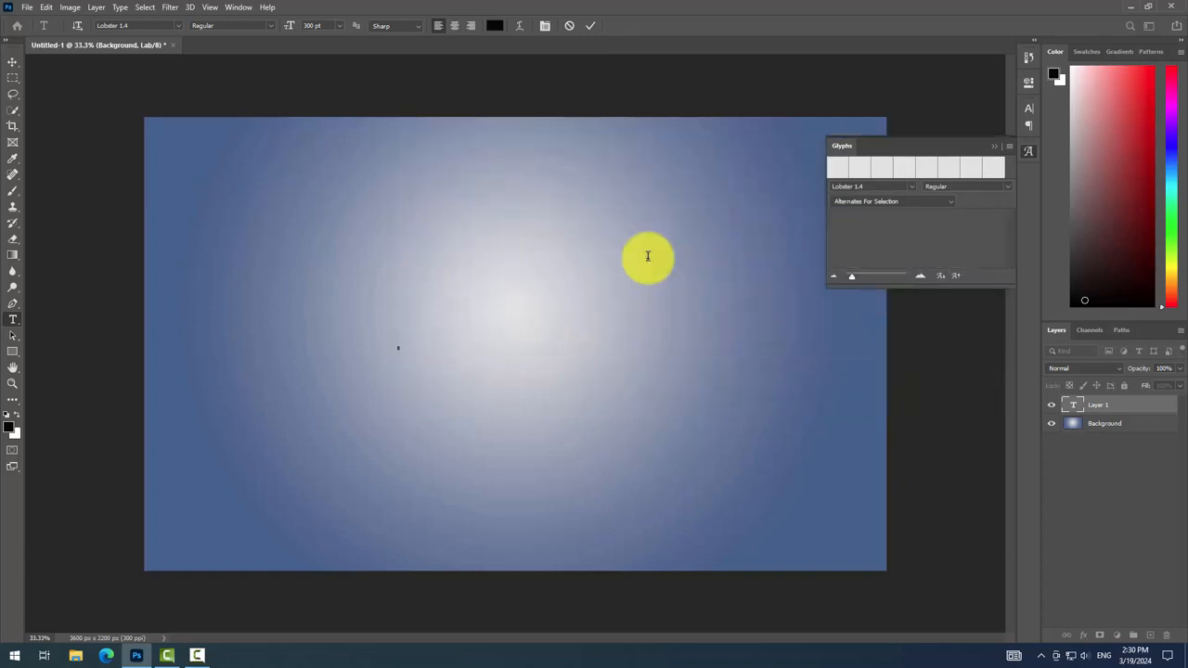
pyautogui.click(1025, 150)
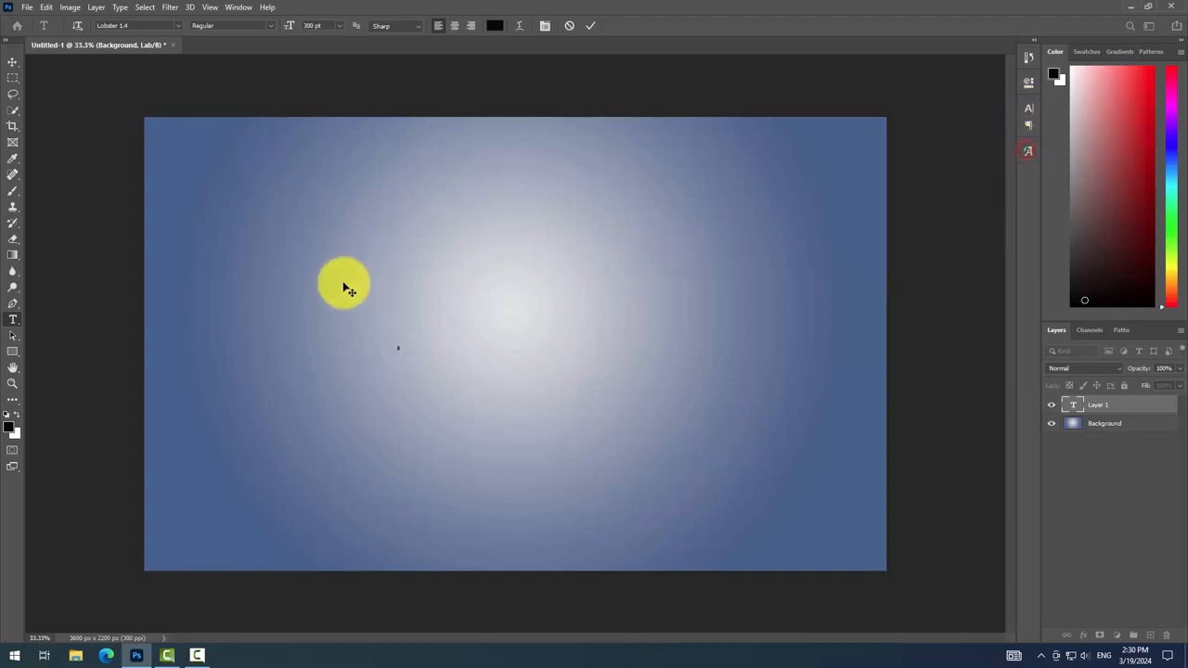
pyautogui.click(173, 45)
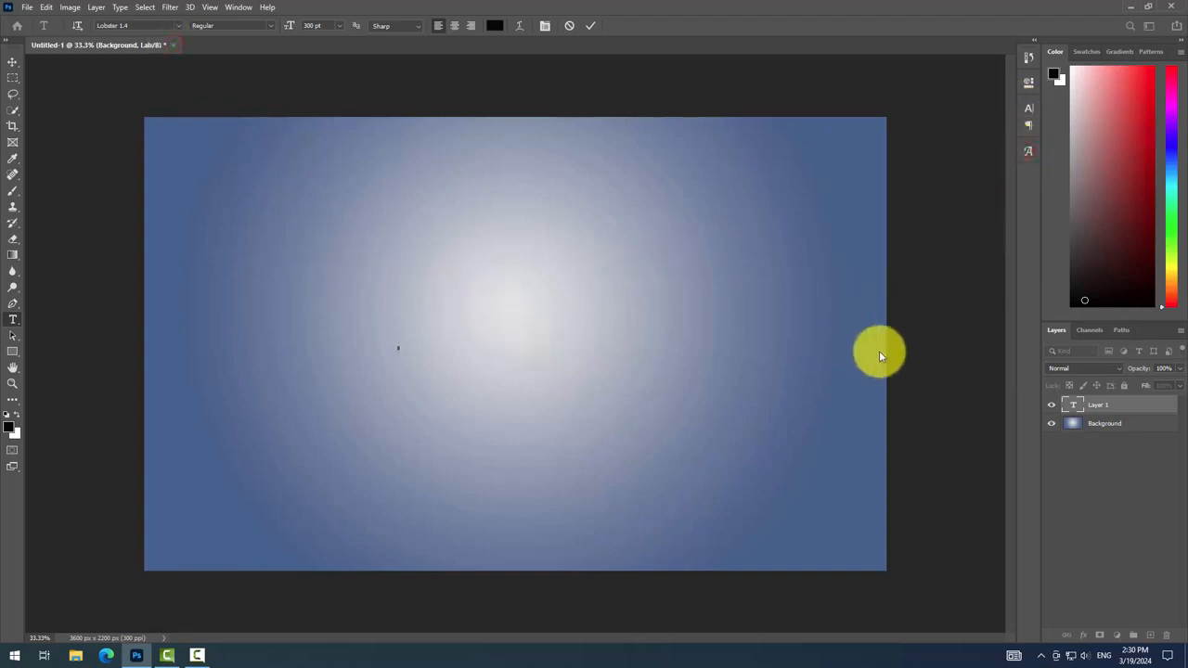
pyautogui.press('Escape')
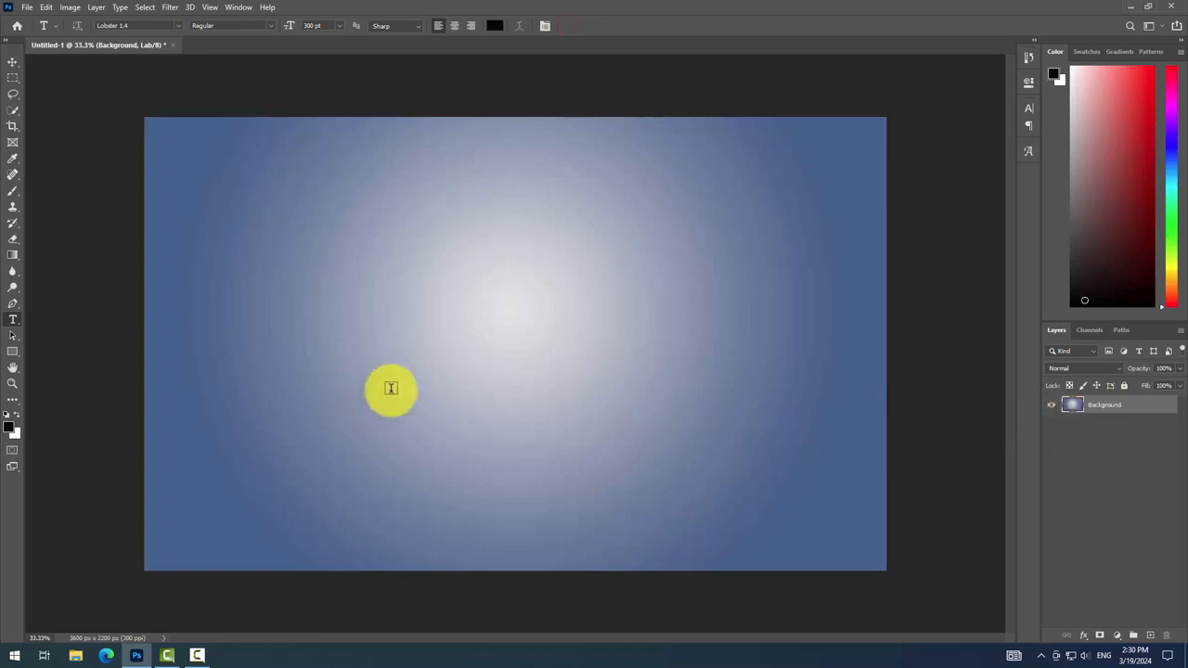
# - Add horizontal text beginning with "Luxu" near the canvas centre in Lobster 1.4 Regular at 300 pt
pyautogui.click(15, 323)
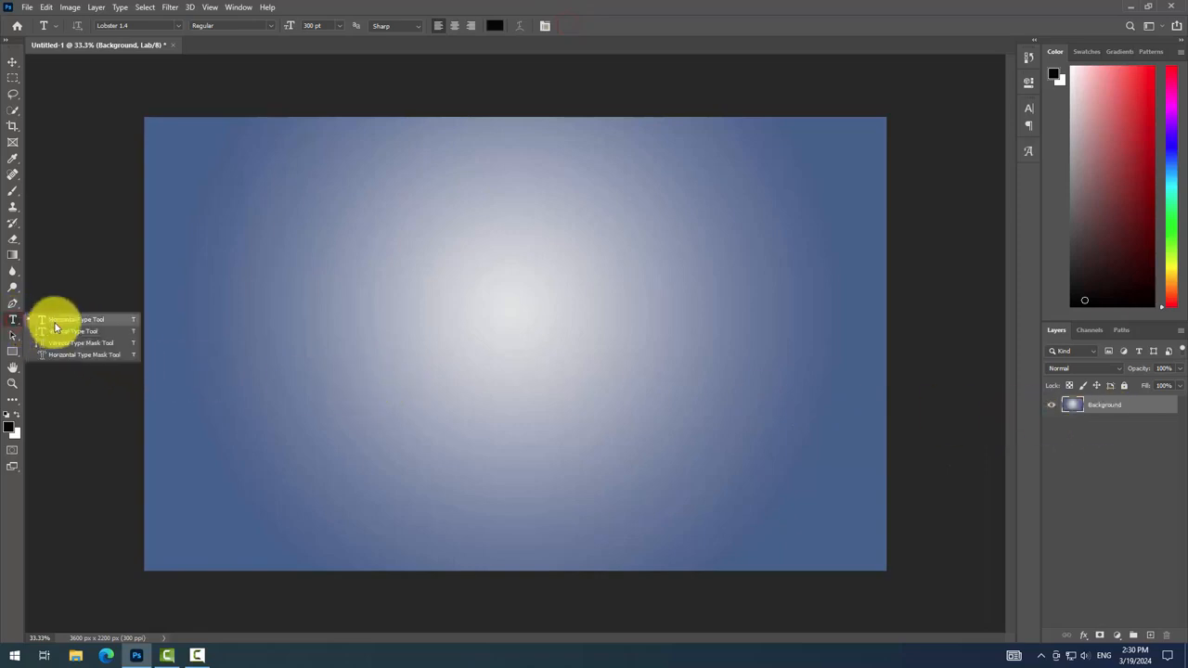
pyautogui.click(51, 321)
pyautogui.click(448, 368)
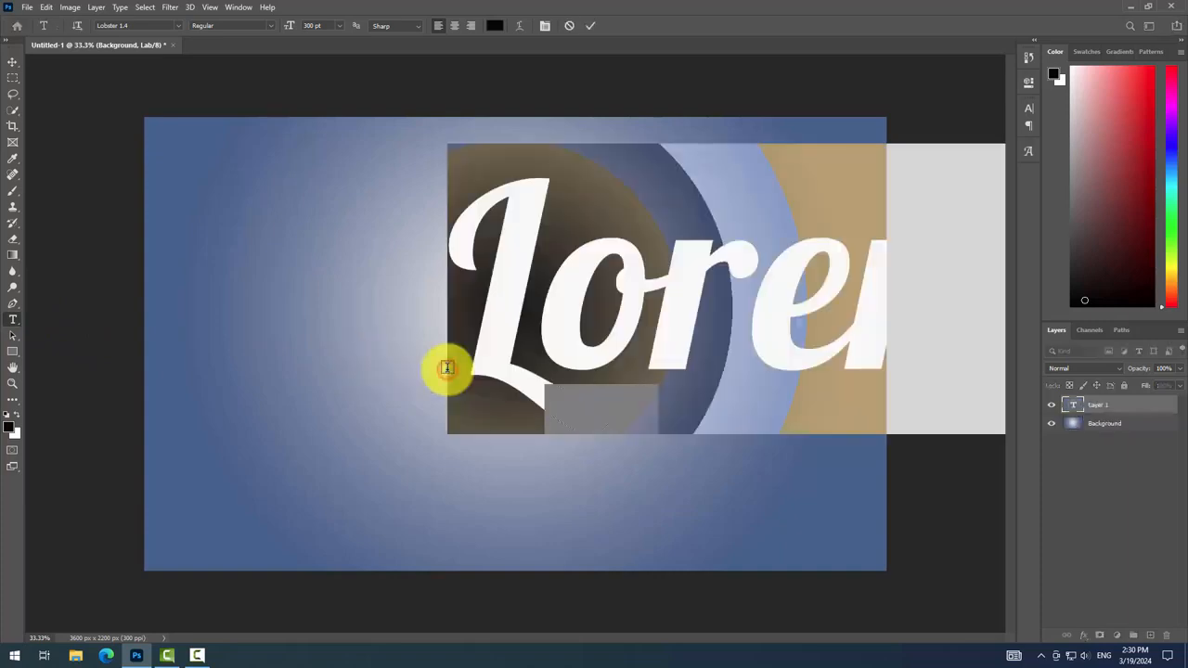
pyautogui.write('Lu')
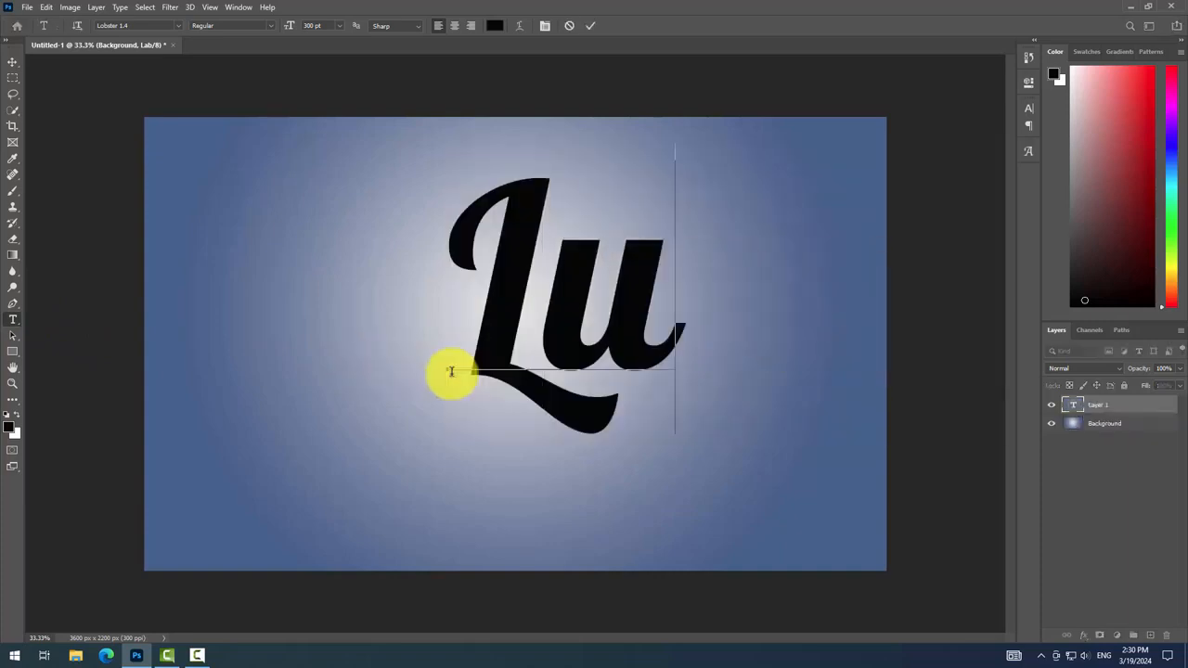
pyautogui.write('xu')
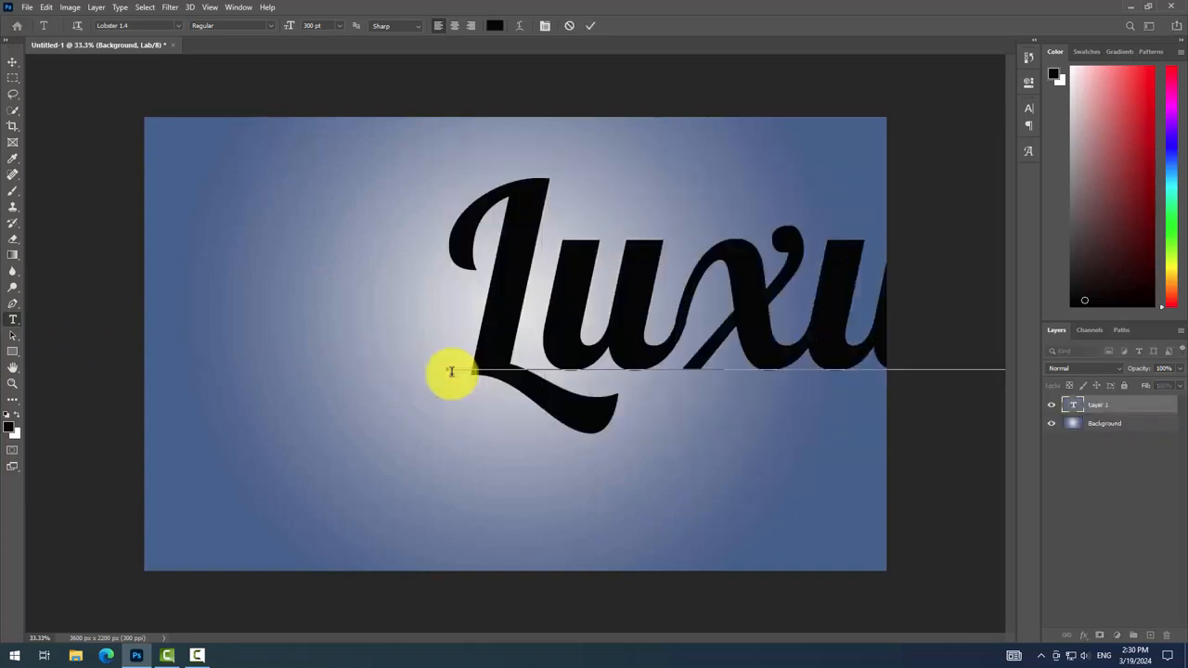
# - Recolour the whole Luxury text to white and commit the text edit
pyautogui.hotkey('ctrl', 'a')
pyautogui.click(492, 26)
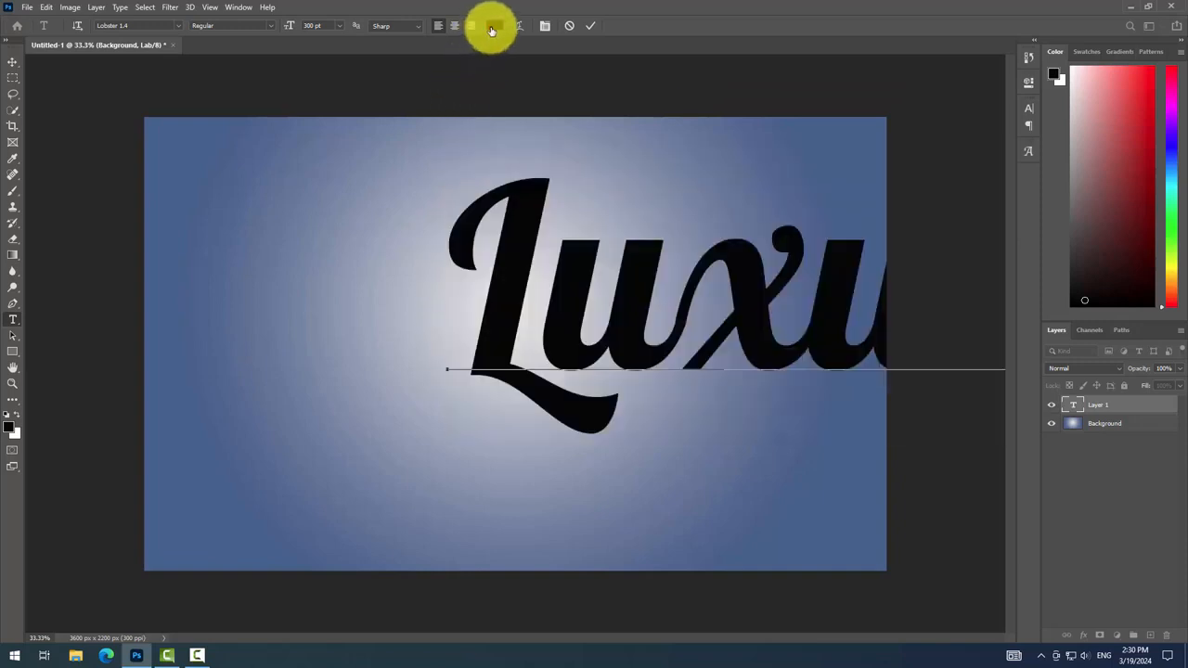
pyautogui.moveTo(476, 76); pyautogui.dragTo(300, 53)
pyautogui.click(628, 55)
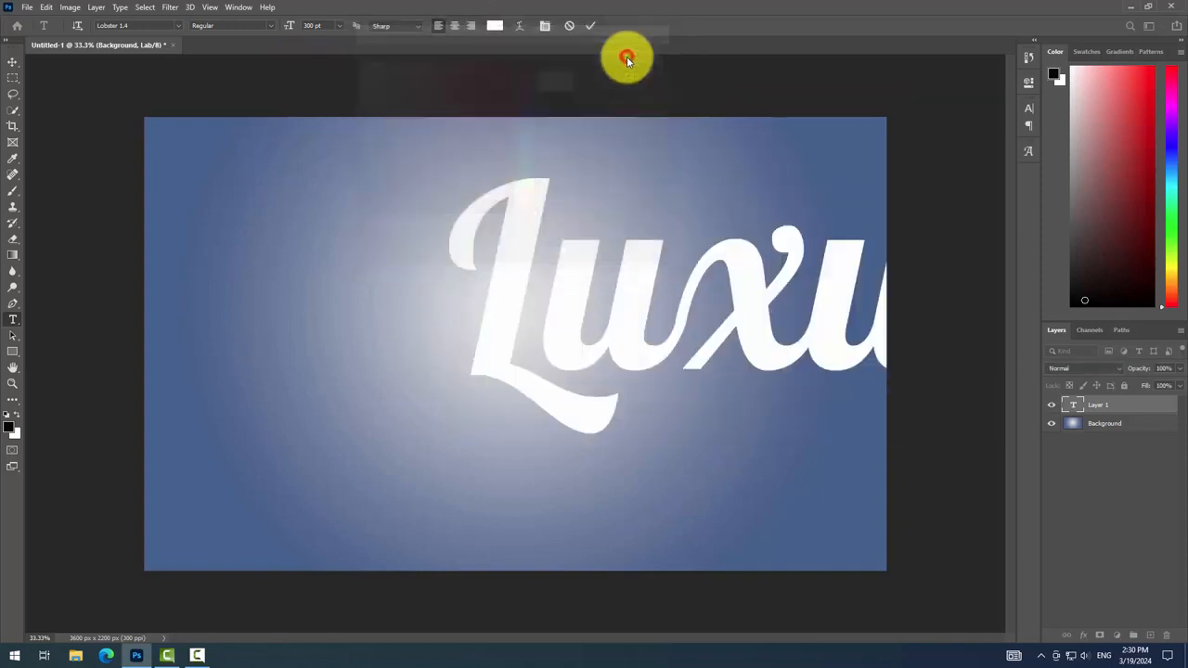
pyautogui.click(591, 25)
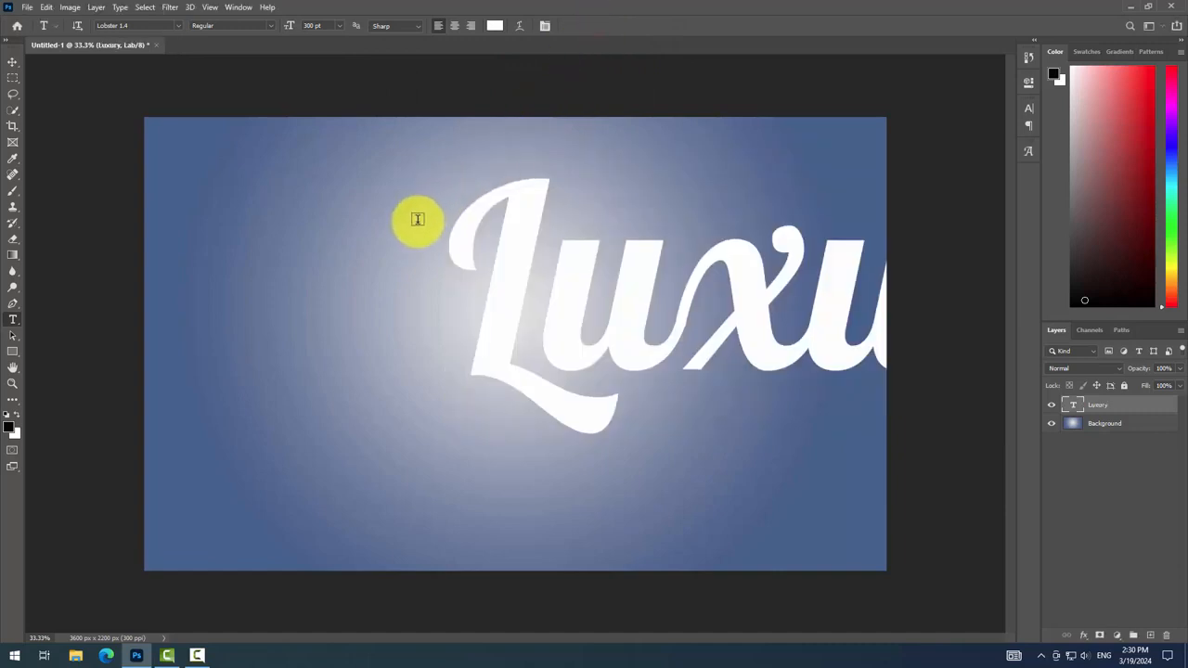
# - Centre the Luxury text horizontally and vertically on the canvas, and convert its layer to a smart object
pyautogui.press('v')
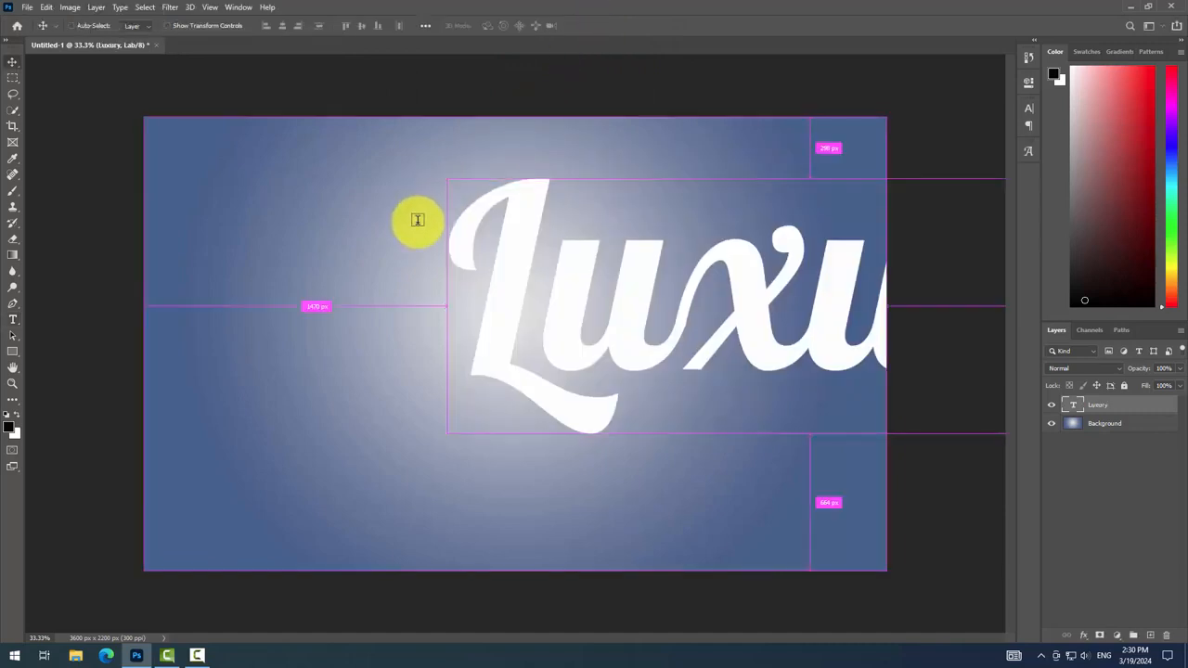
pyautogui.hotkey('ctrl', 'a')
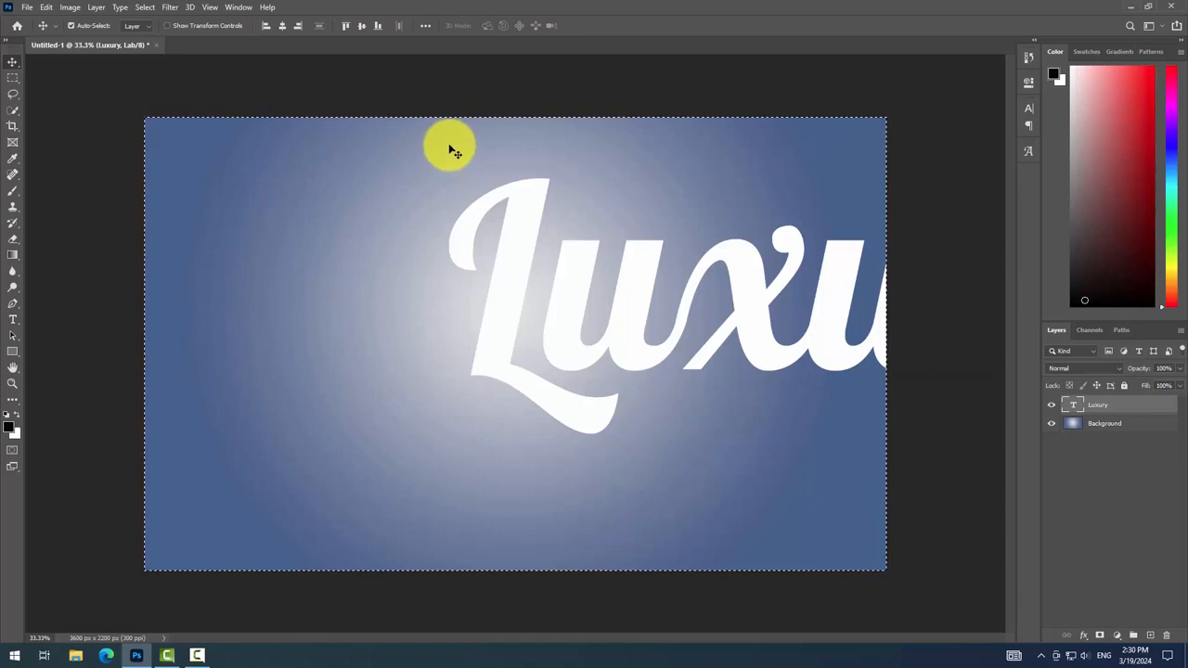
pyautogui.click(283, 26)
pyautogui.click(361, 26)
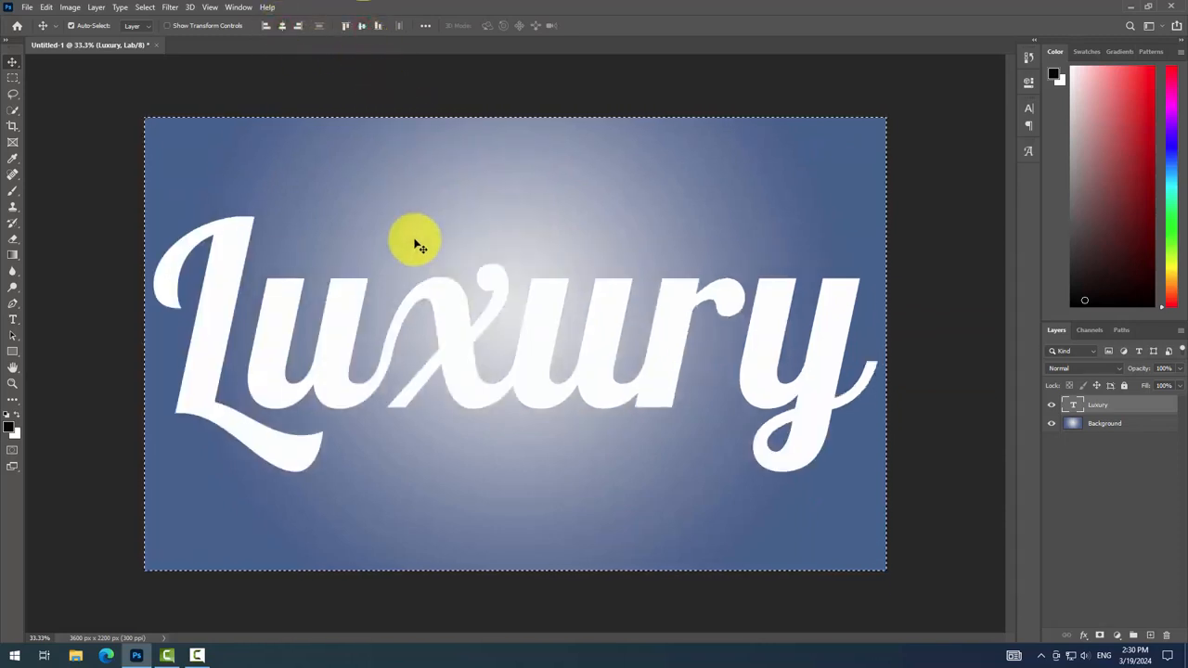
pyautogui.hotkey('ctrl', 'd')
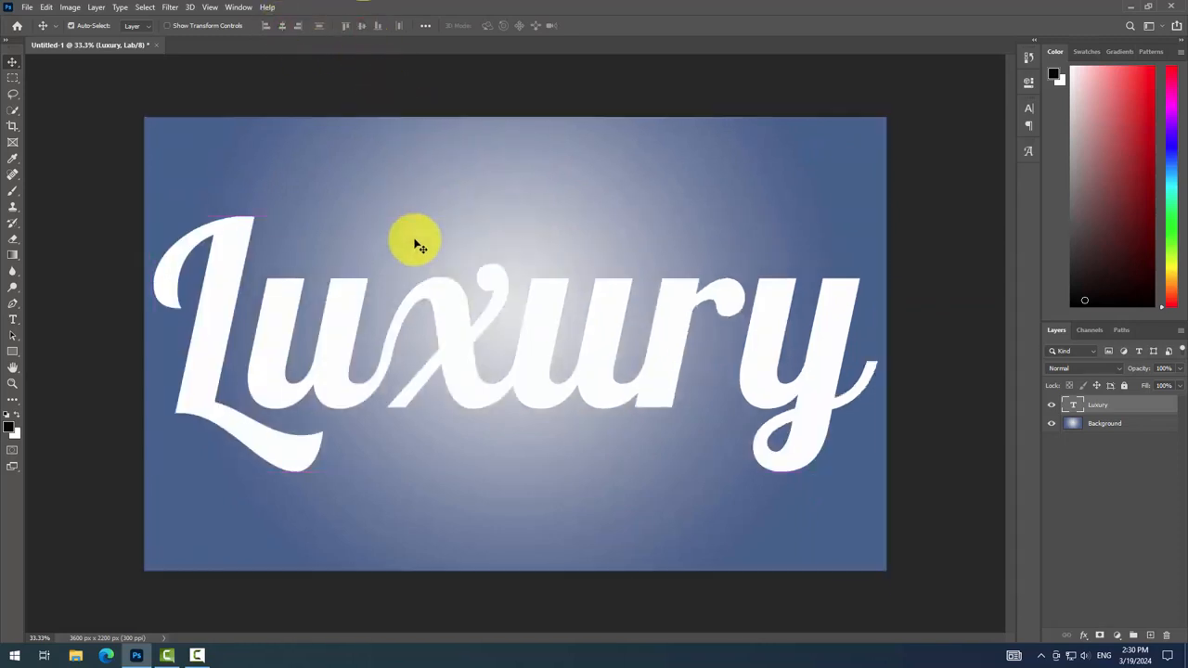
pyautogui.rightClick(1140, 405)
pyautogui.click(1056, 236)
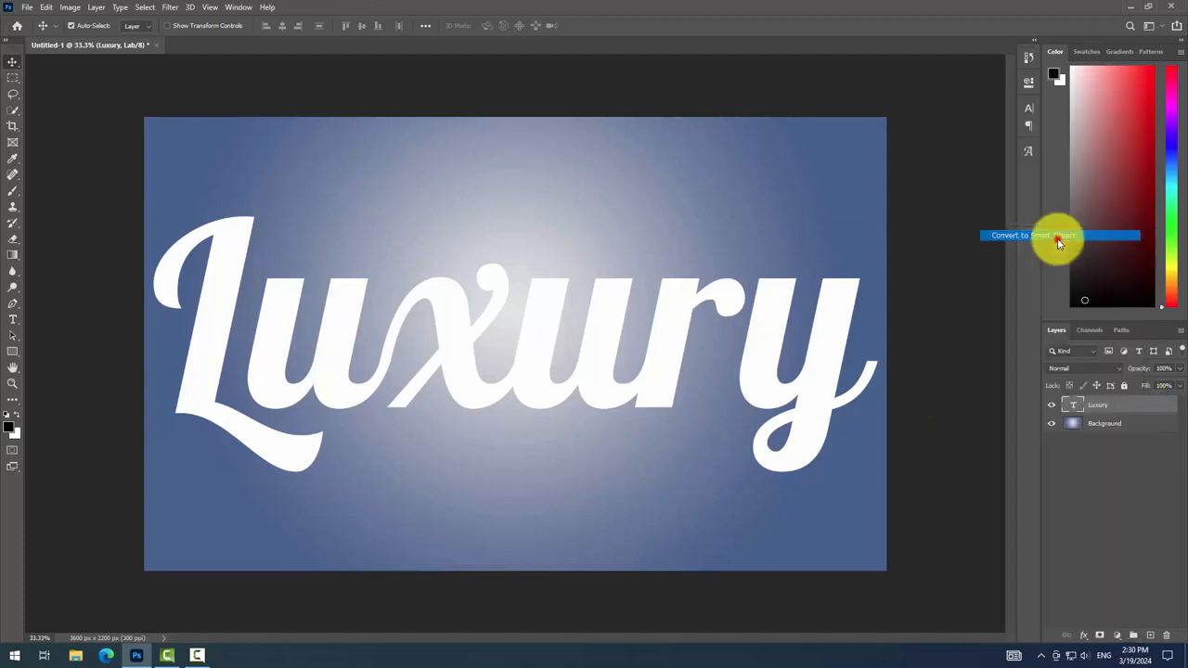
# - Add a Multiply drop shadow to the Luxury layer with 18% opacity and a 111° angle
pyautogui.rightClick(1124, 405)
pyautogui.click(998, 124)
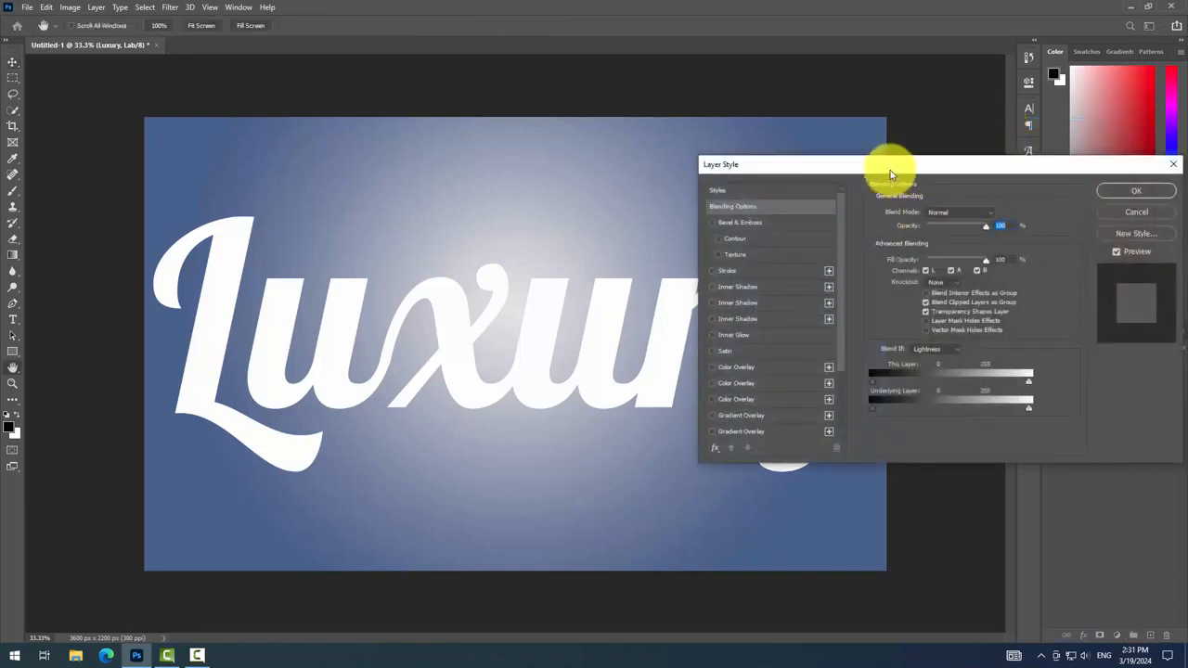
pyautogui.moveTo(894, 164); pyautogui.dragTo(706, 167)
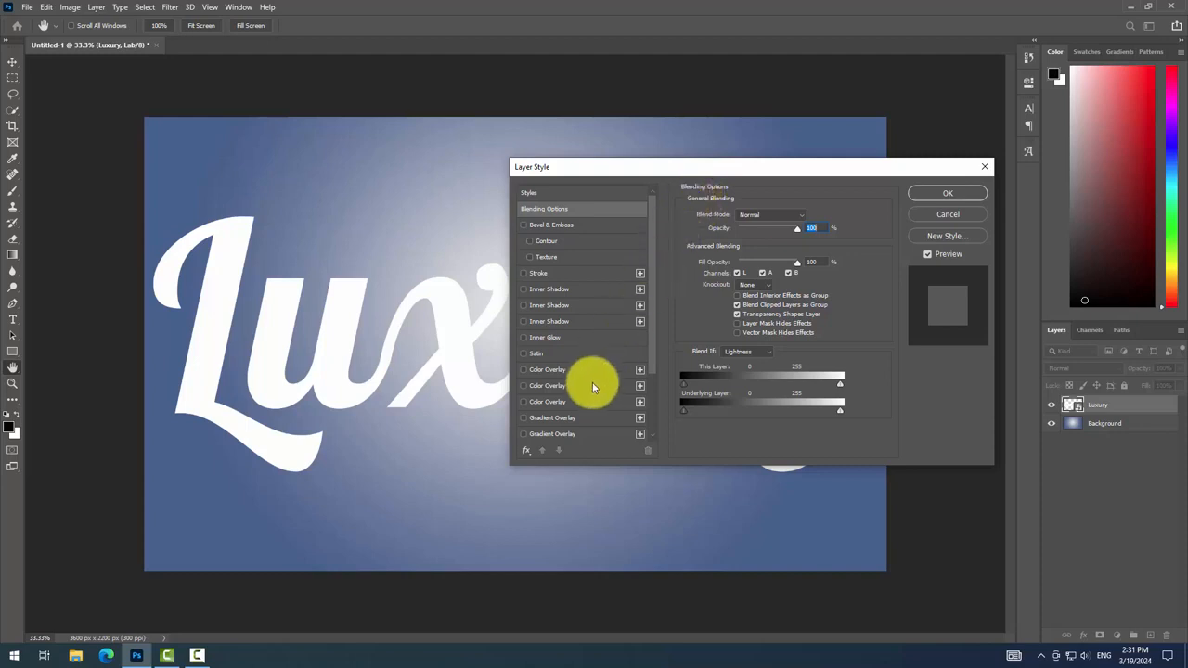
pyautogui.scroll(-5, 589, 399)
pyautogui.click(584, 418)
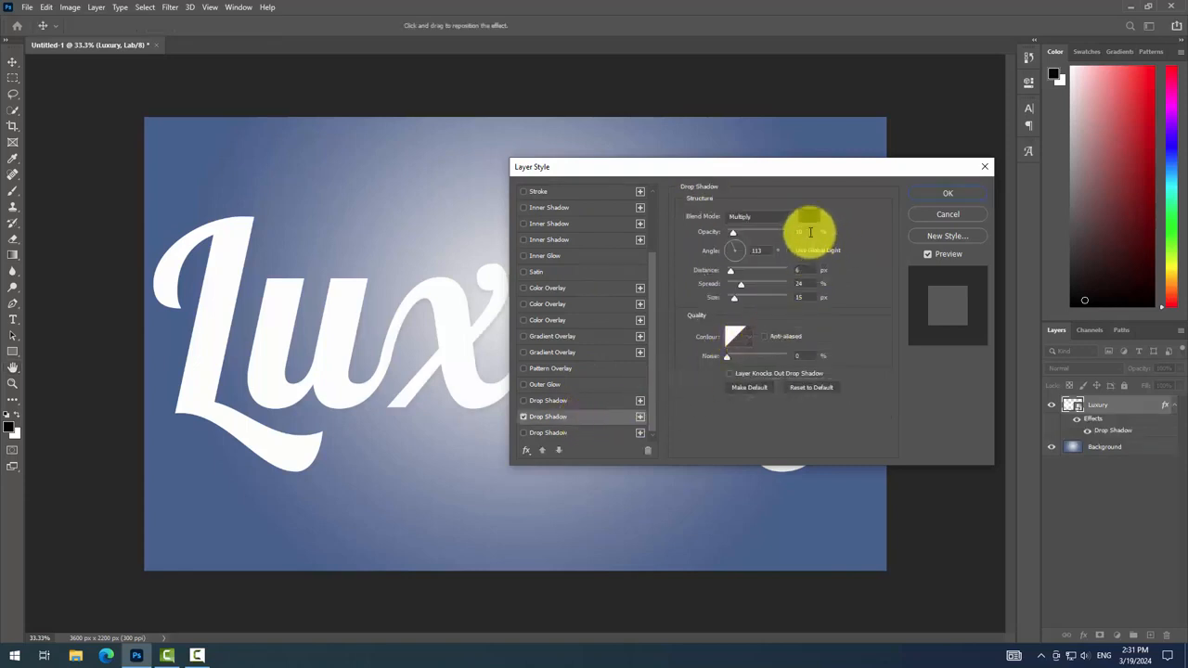
pyautogui.click(806, 232)
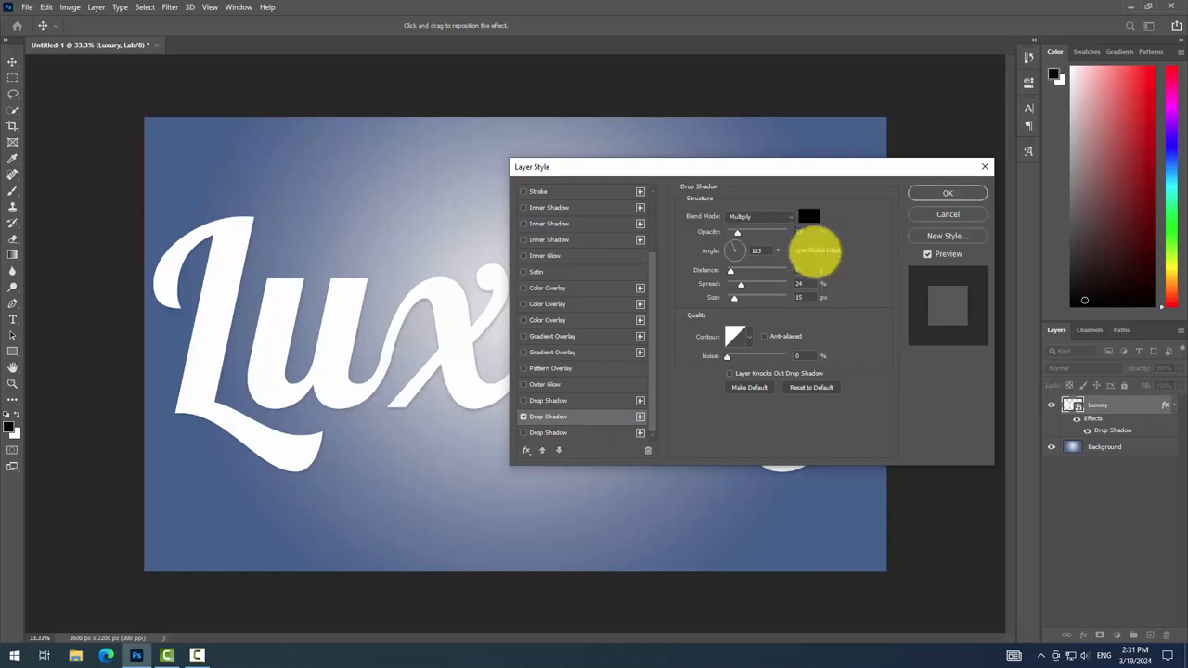
pyautogui.click(760, 252)
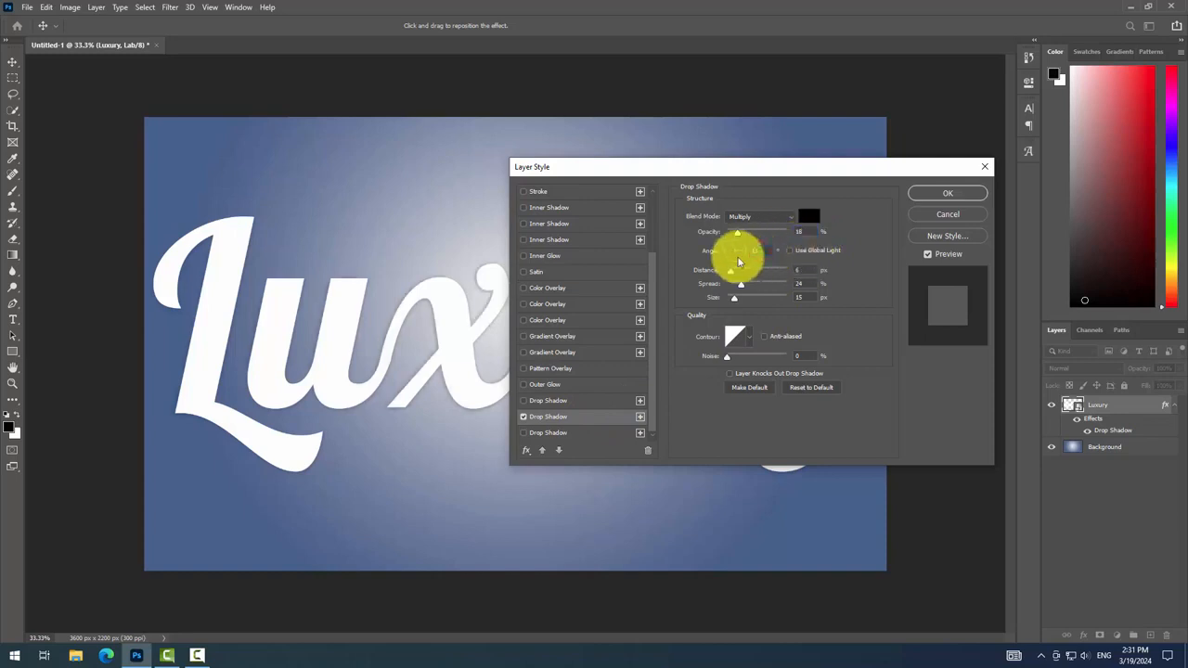
pyautogui.write('111')
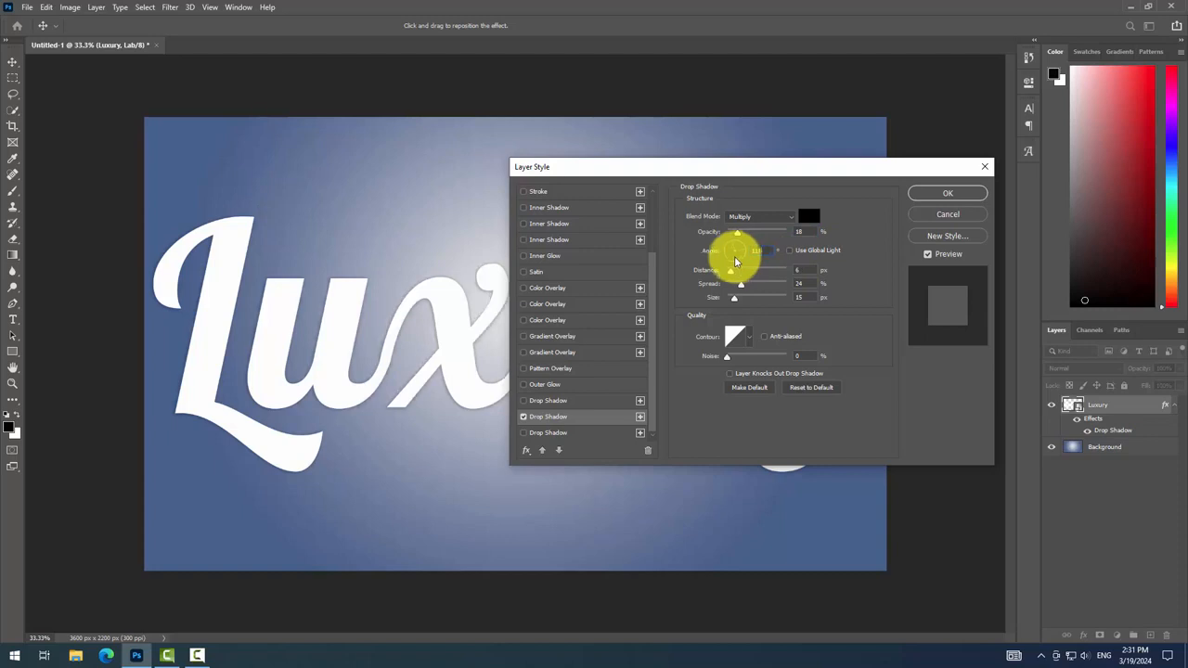
# - Keep the Multiply drop shadow's distance at 6 px, reduce its spread, and set its size to 10 px
pyautogui.click(804, 272)
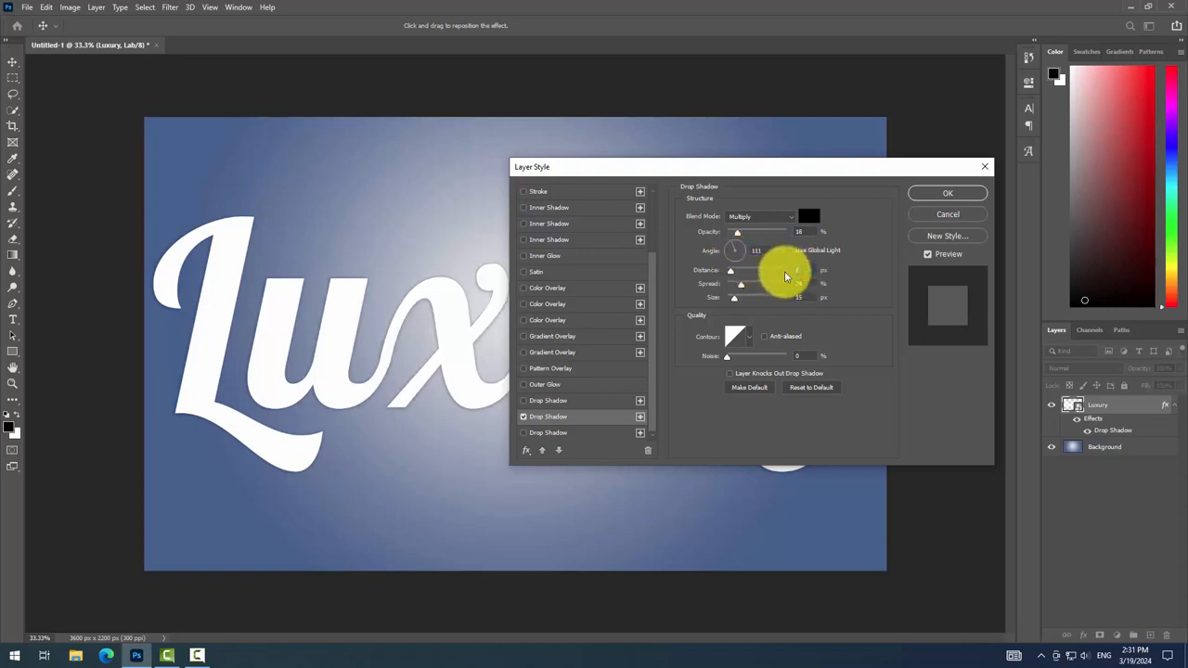
pyautogui.click(798, 283)
pyautogui.write('0')
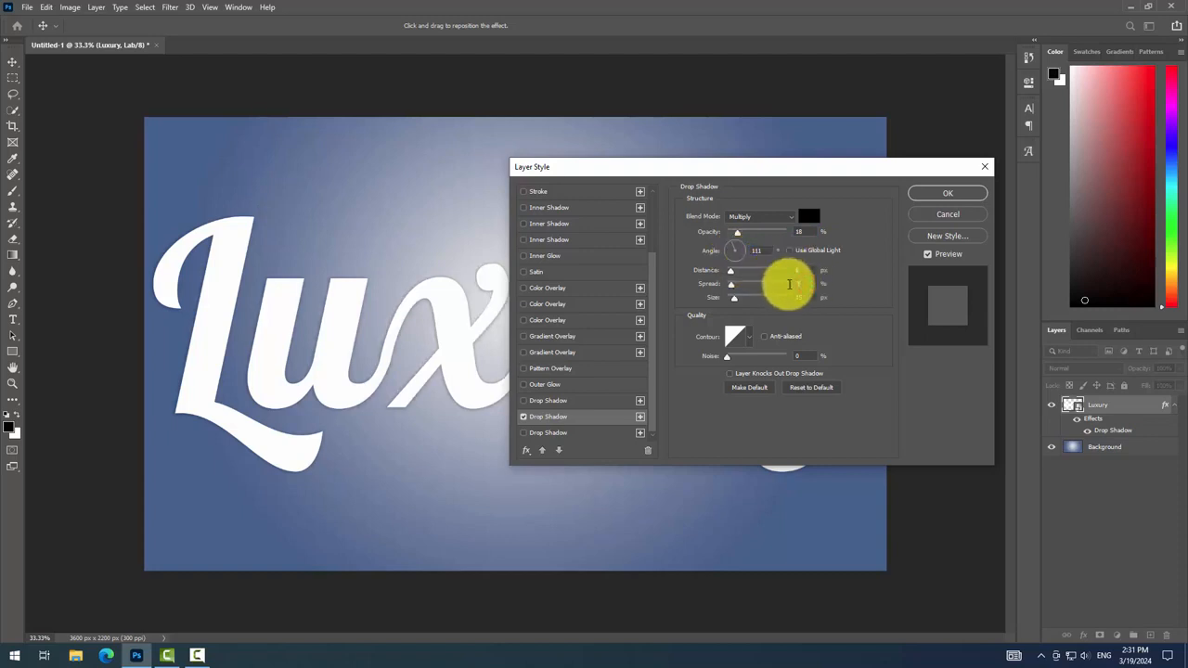
pyautogui.click(804, 295)
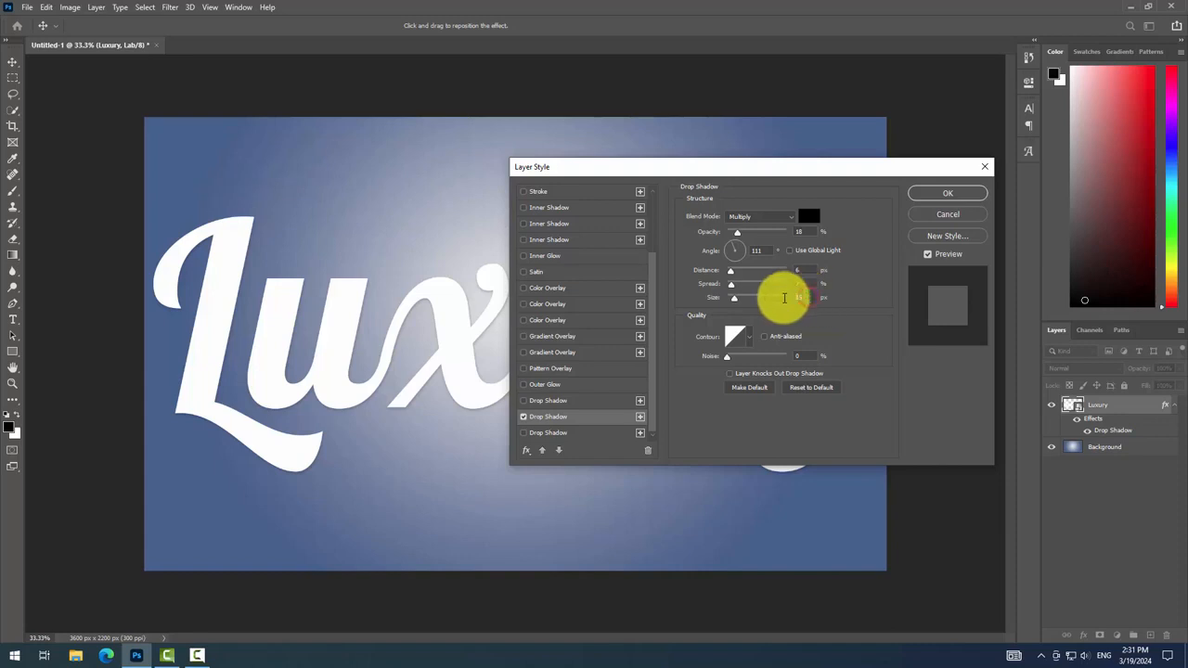
pyautogui.write('10')
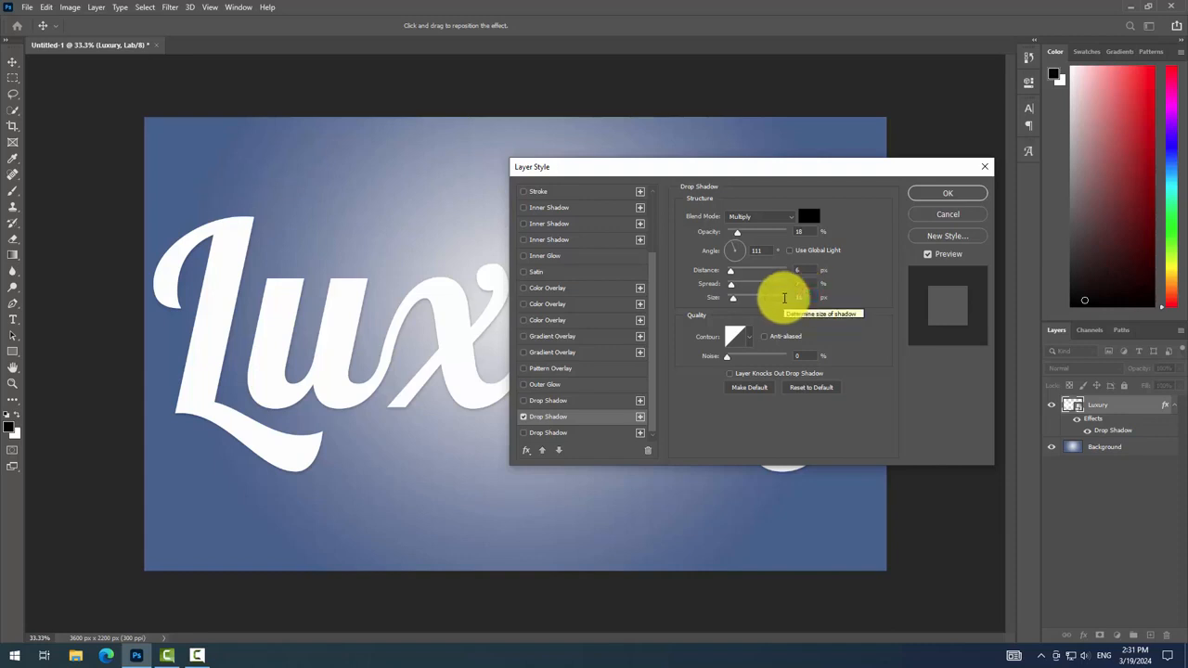
# - Add a second, Normal-mode drop shadow with 30% opacity, 111° angle, 18 px distance and 35 px size, turn off anti-aliasing, and apply the layer style
pyautogui.click(594, 433)
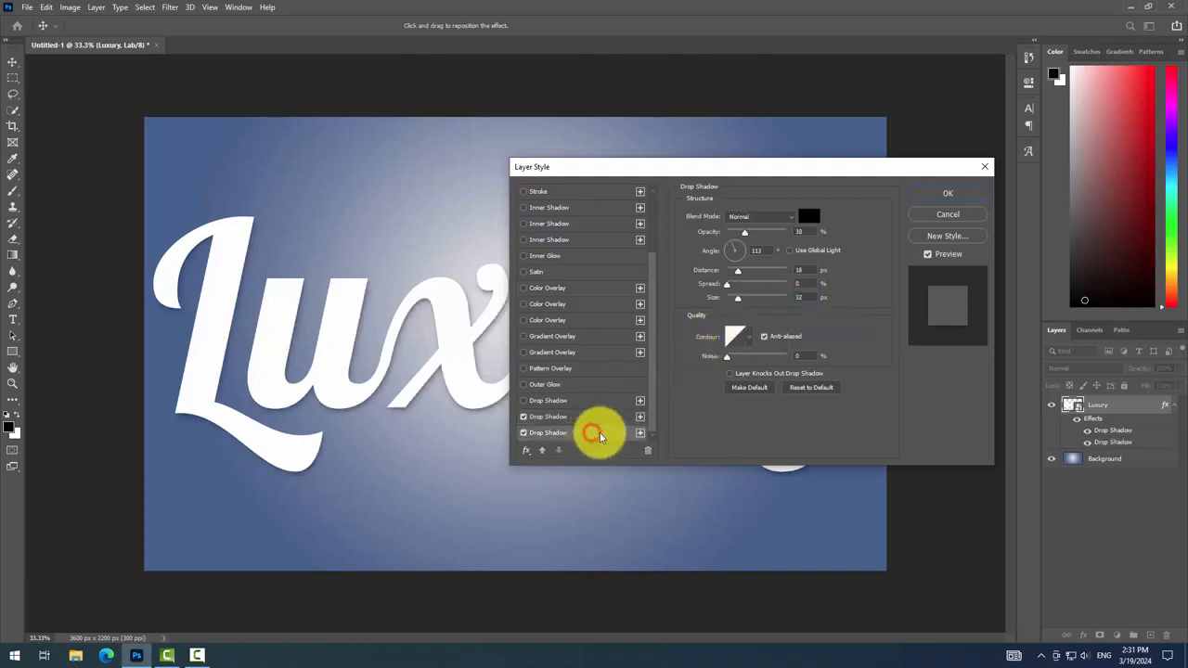
pyautogui.click(804, 231)
pyautogui.click(759, 251)
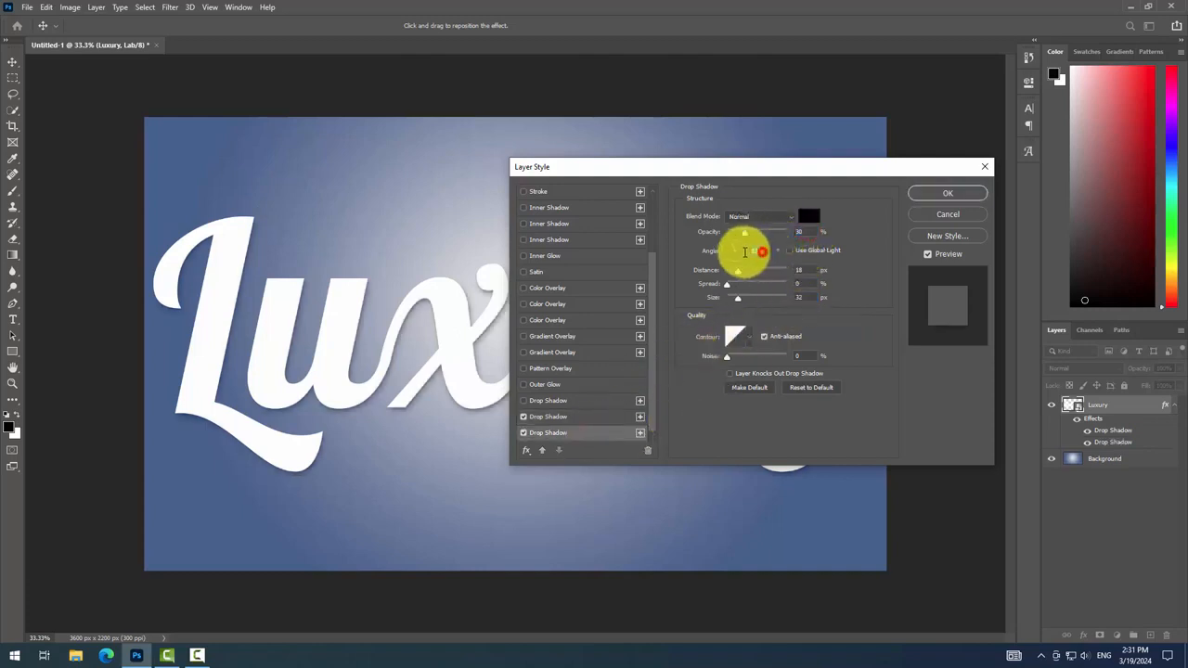
pyautogui.write('111')
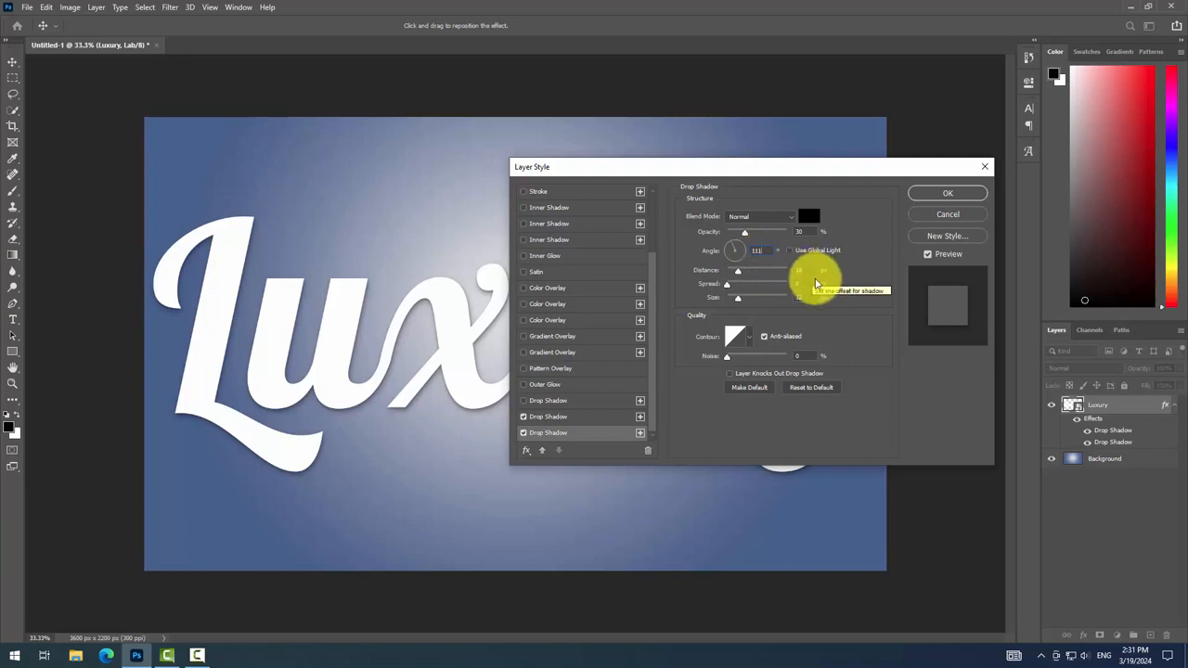
pyautogui.click(796, 269)
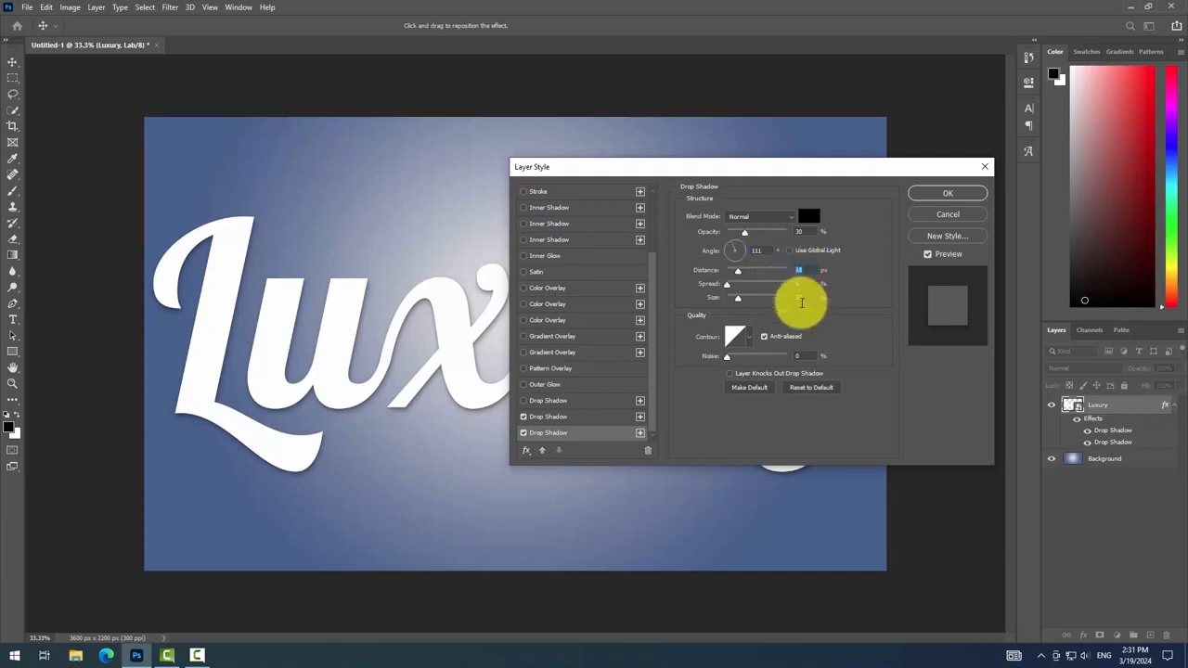
pyautogui.click(800, 297)
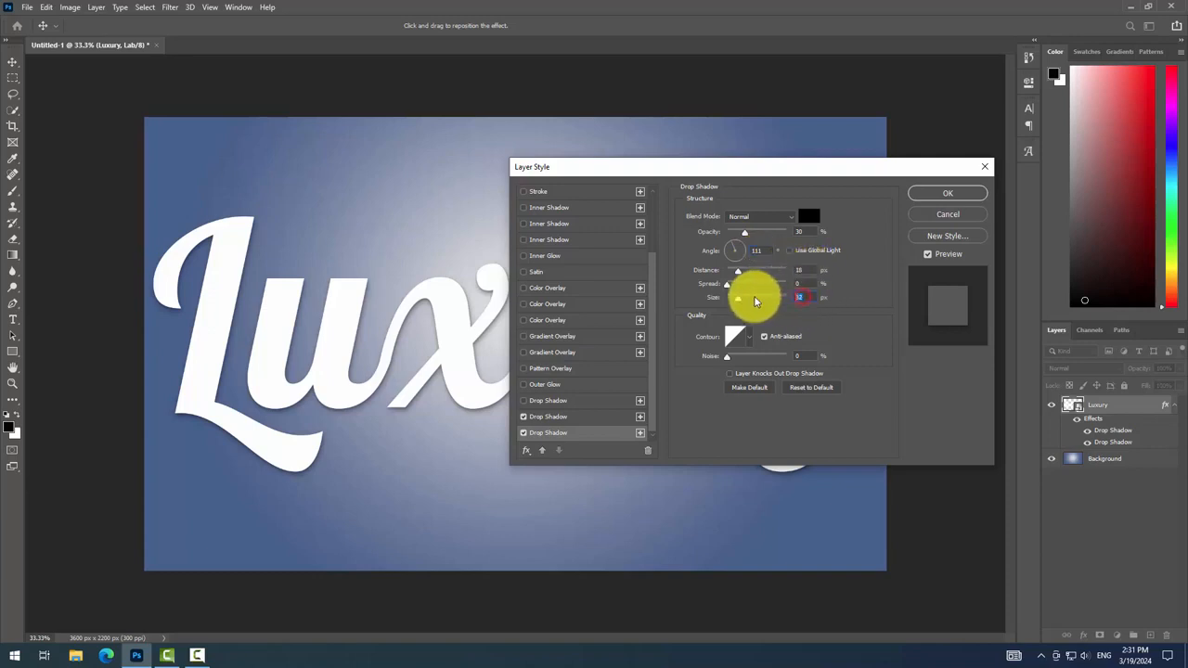
pyautogui.write('35')
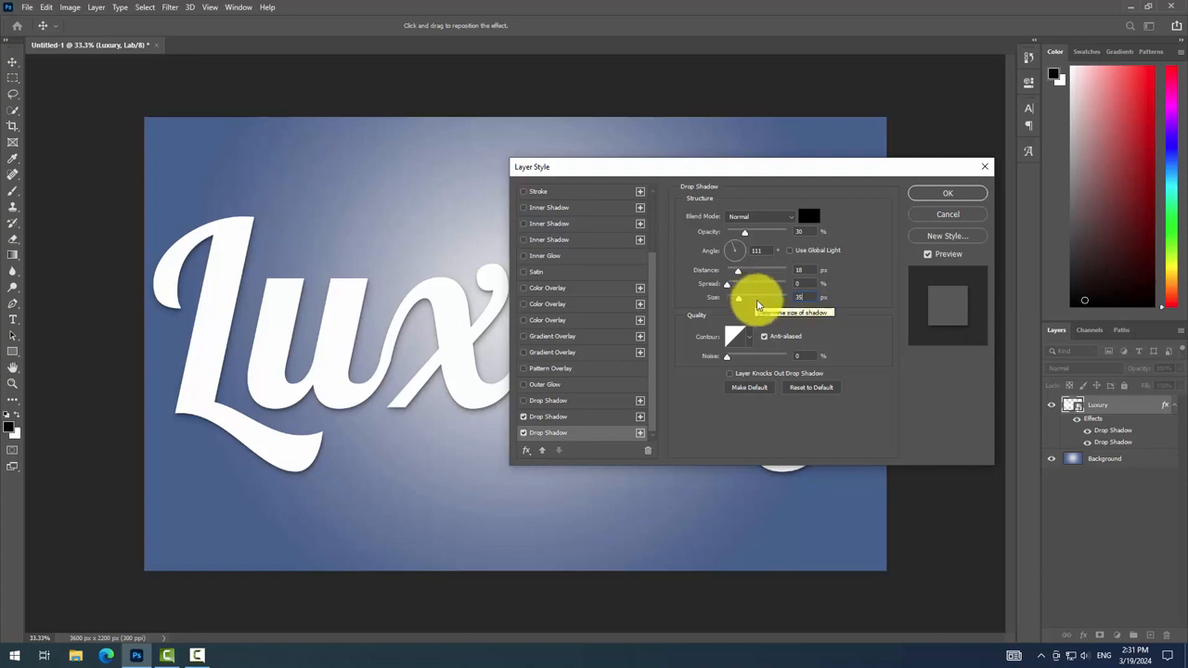
pyautogui.click(765, 336)
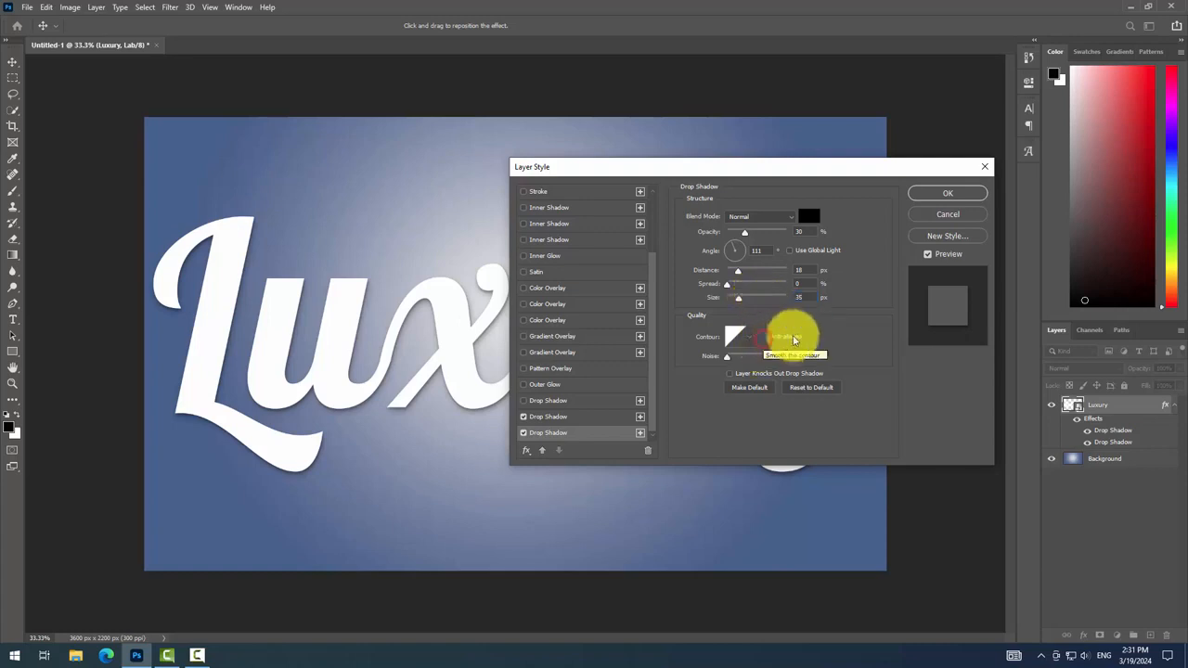
pyautogui.click(943, 194)
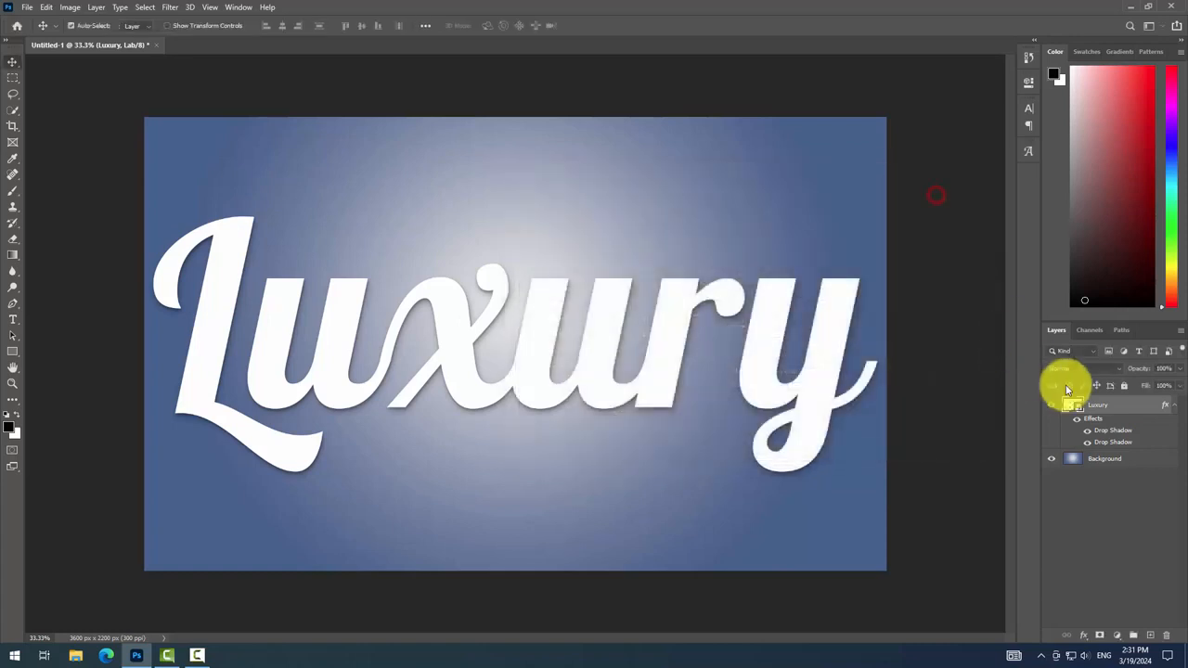
# - Duplicate the Luxury layer as Luxury 1 and clear the copy's layer style
pyautogui.click(1176, 409)
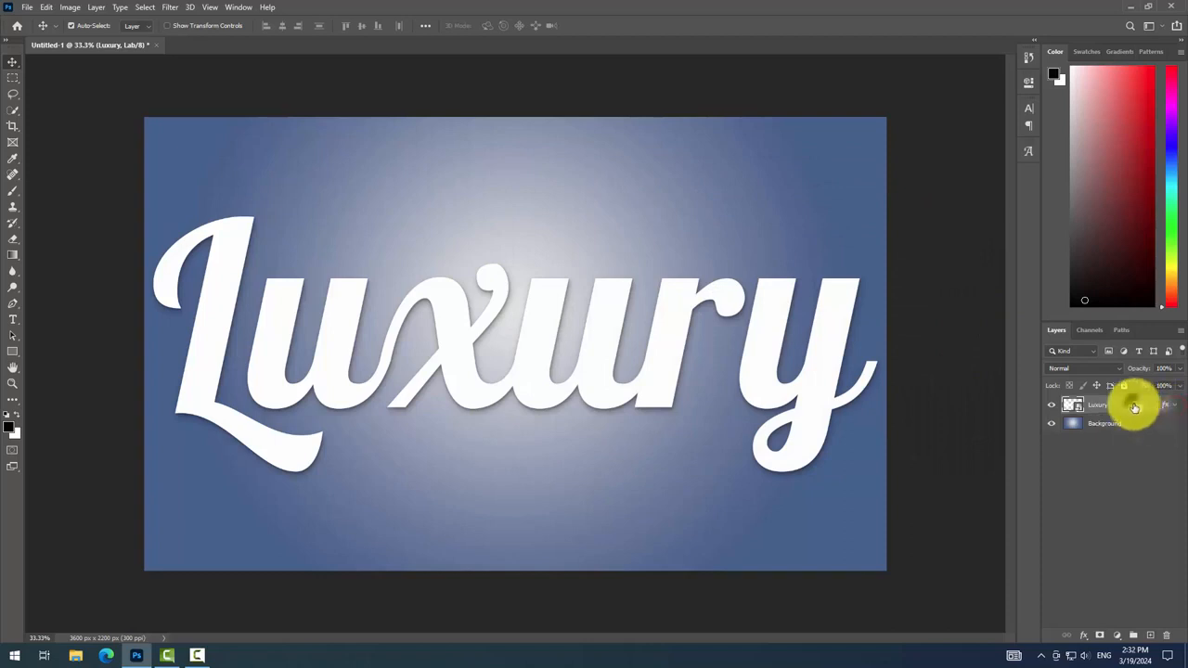
pyautogui.rightClick(1130, 403)
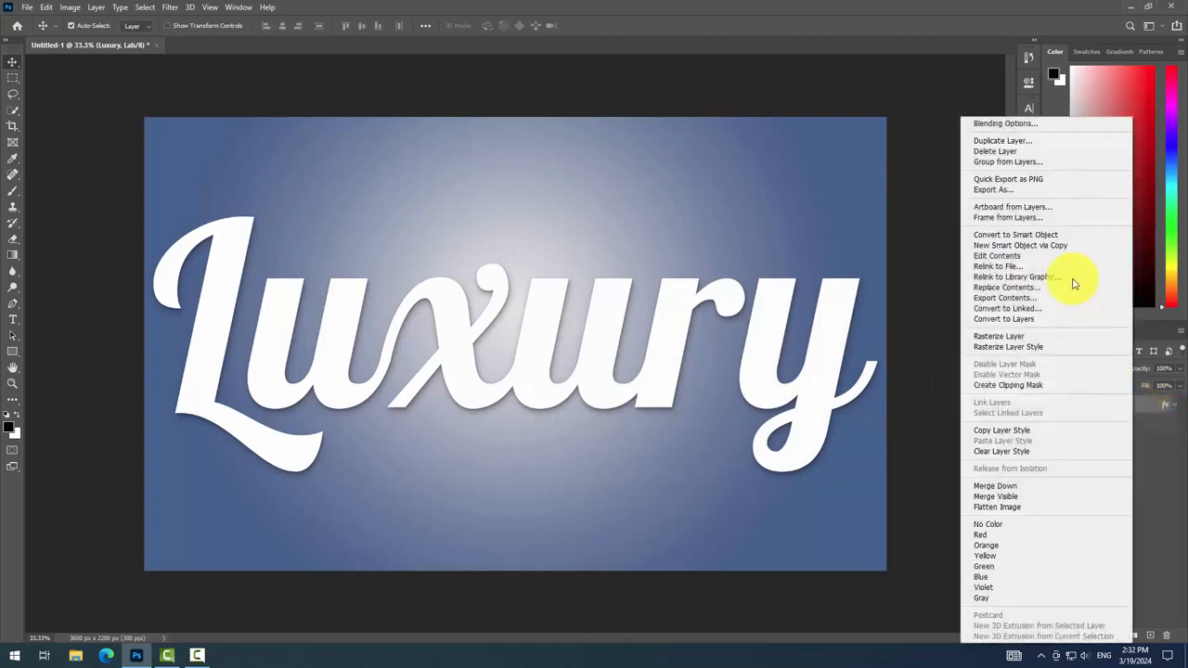
pyautogui.click(1014, 140)
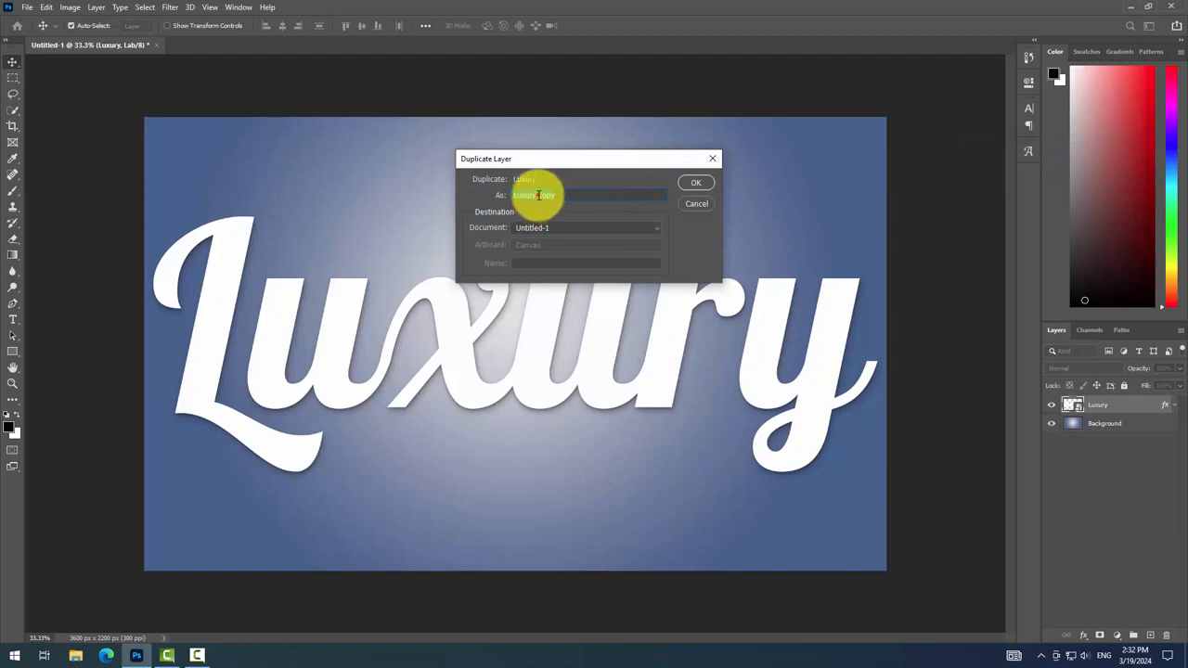
pyautogui.moveTo(537, 196); pyautogui.dragTo(580, 206)
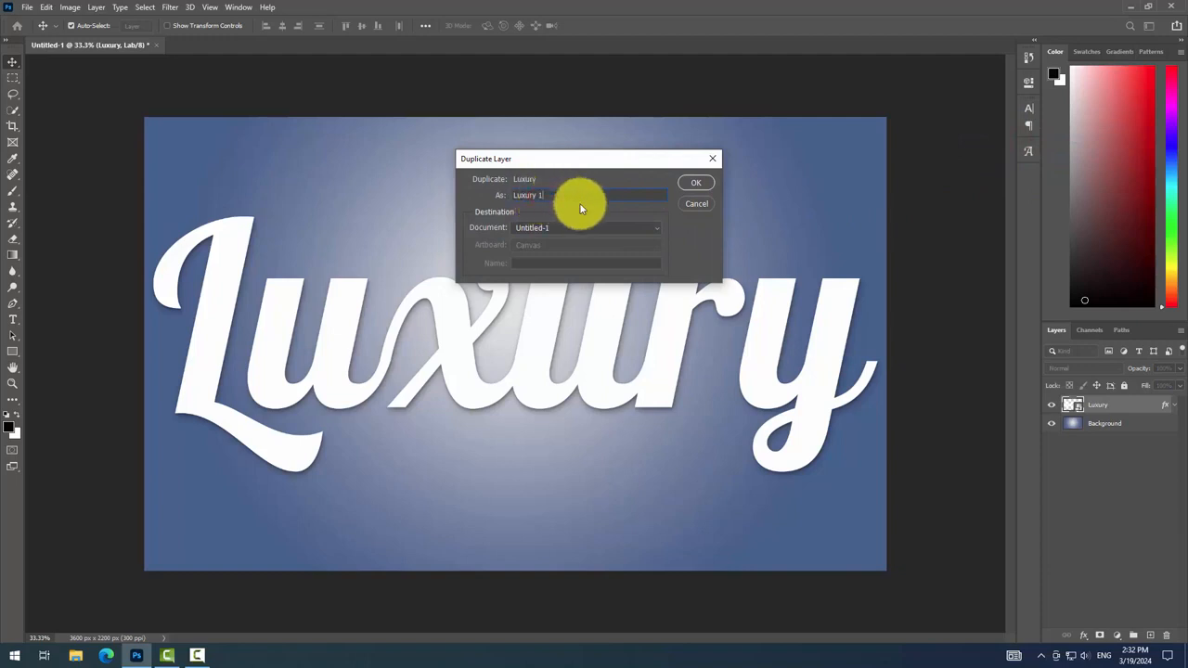
pyautogui.click(695, 183)
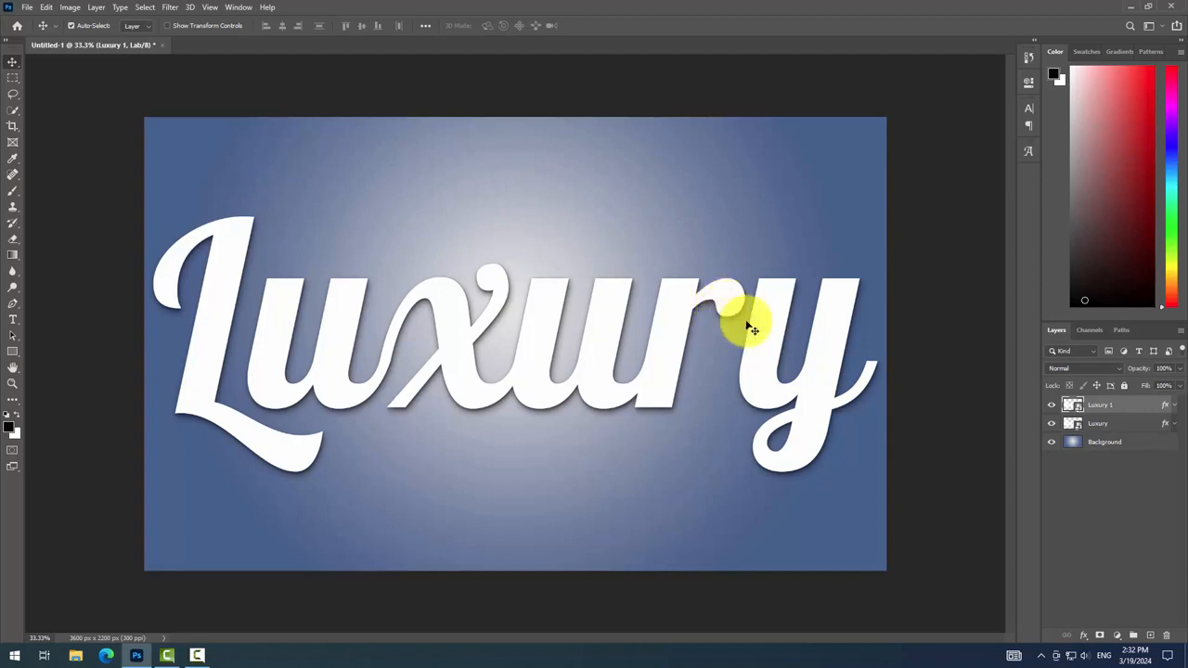
pyautogui.rightClick(1150, 409)
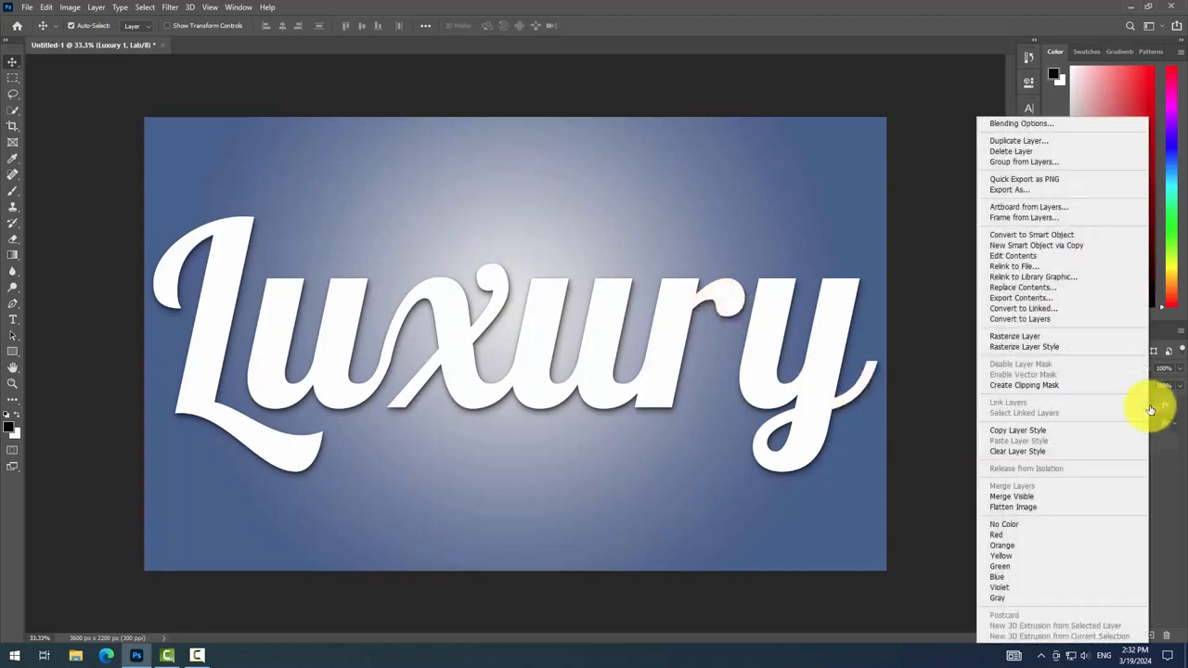
pyautogui.click(1056, 451)
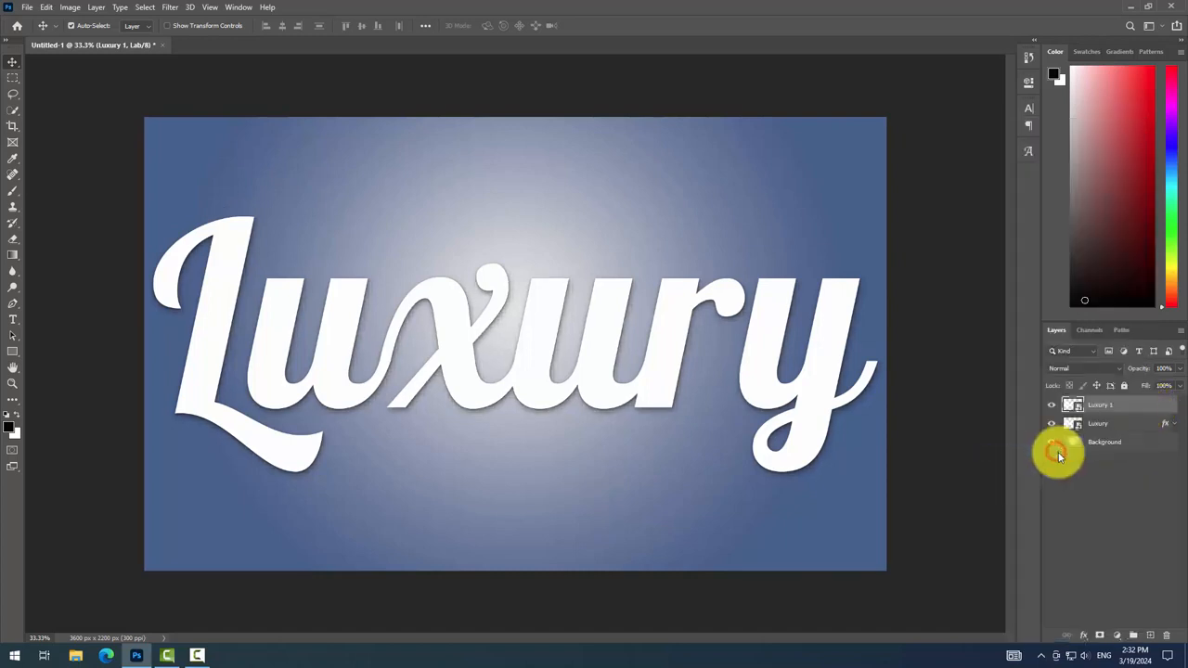
# - Add a Smooth Inner Bevel to the Luxury 1 layer with 120% depth, 18 px size and 1 px soften
pyautogui.click(1083, 636)
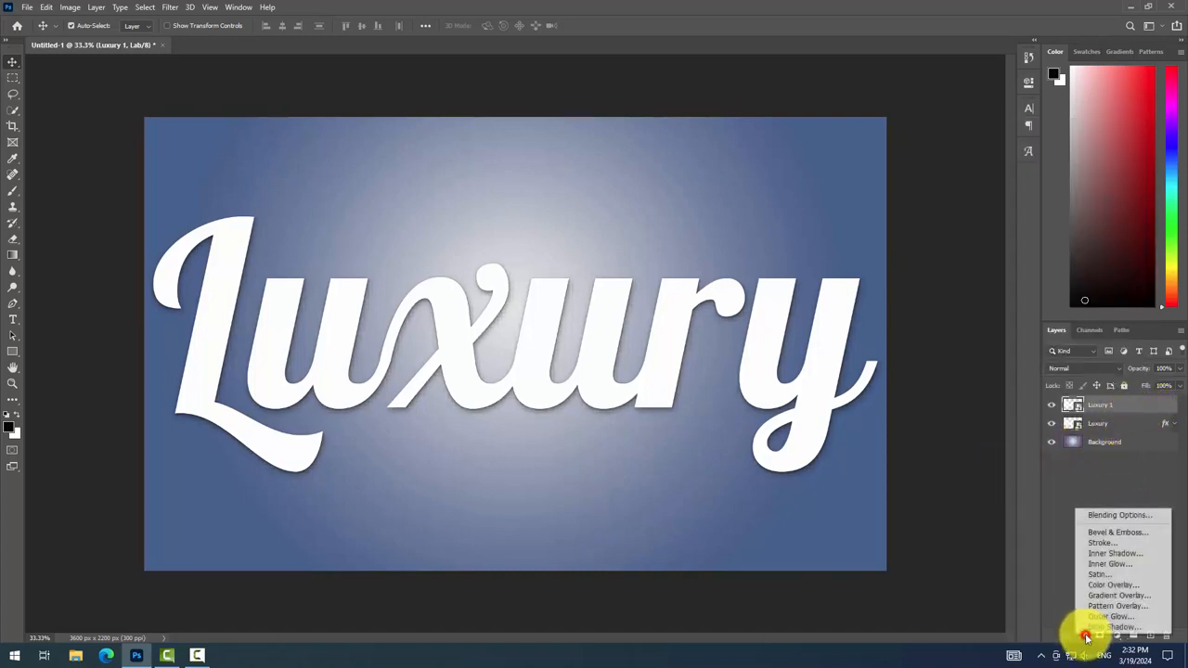
pyautogui.click(1090, 516)
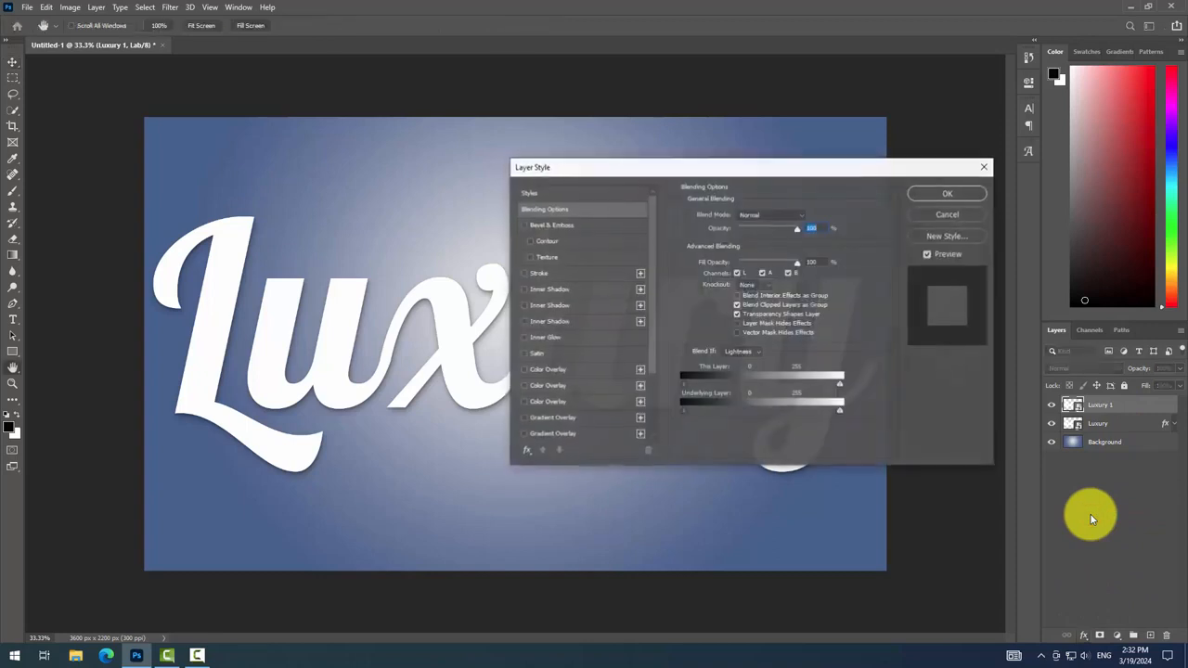
pyautogui.moveTo(824, 263); pyautogui.dragTo(785, 262)
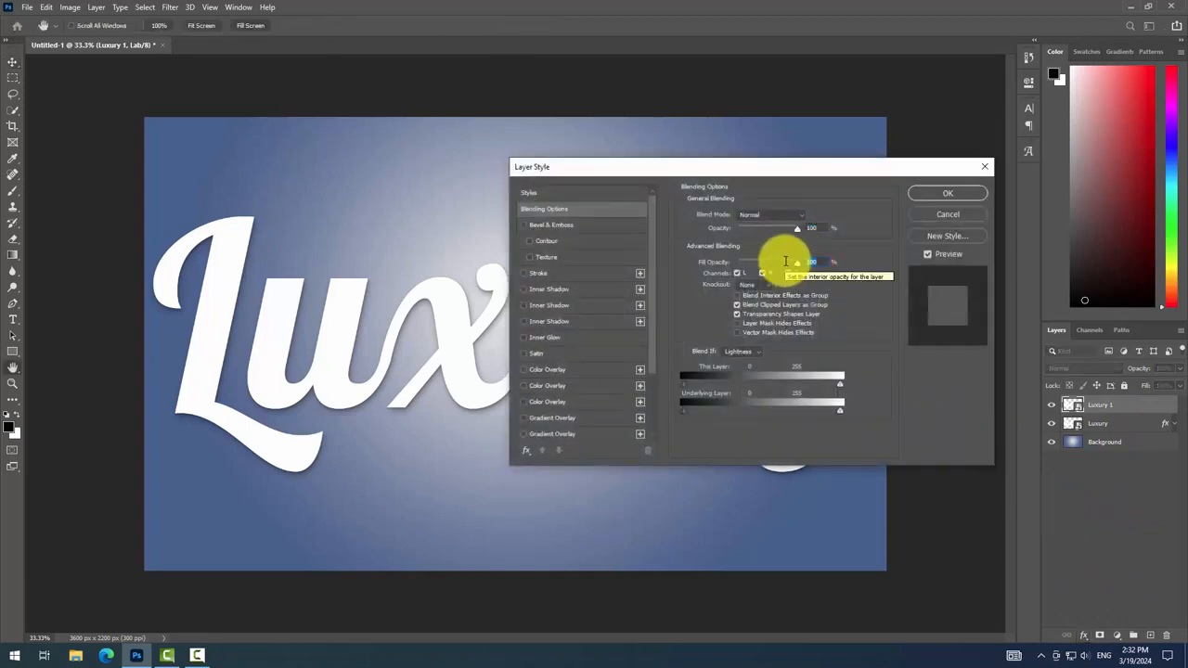
pyautogui.click(553, 224)
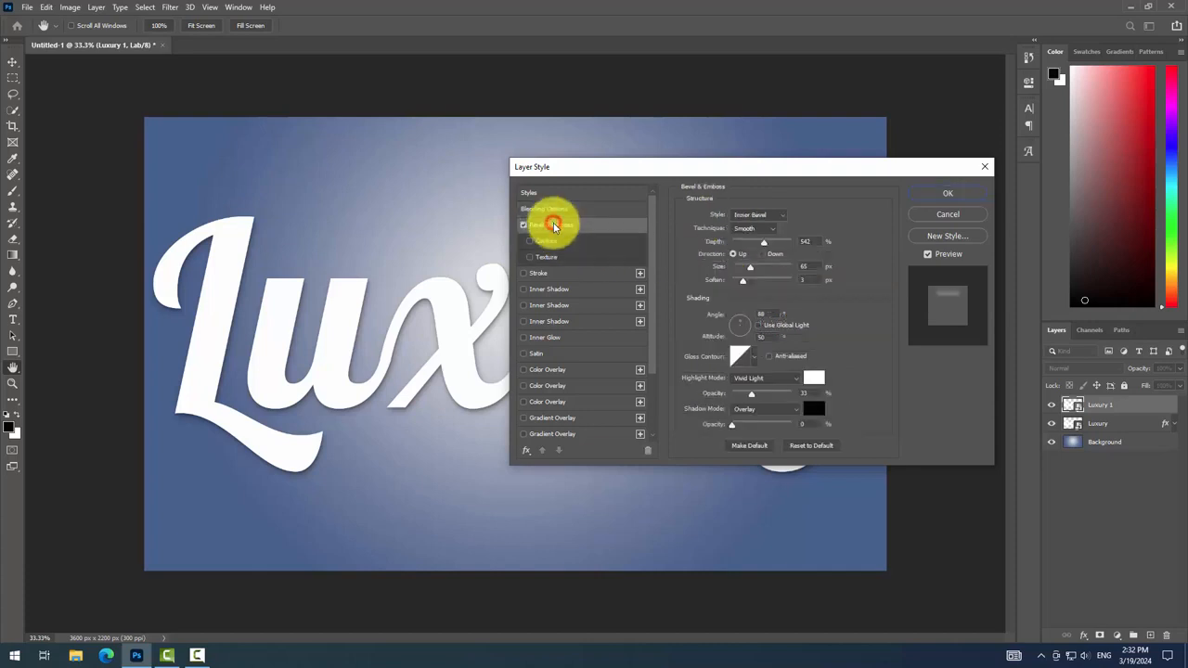
pyautogui.doubleClick(802, 240)
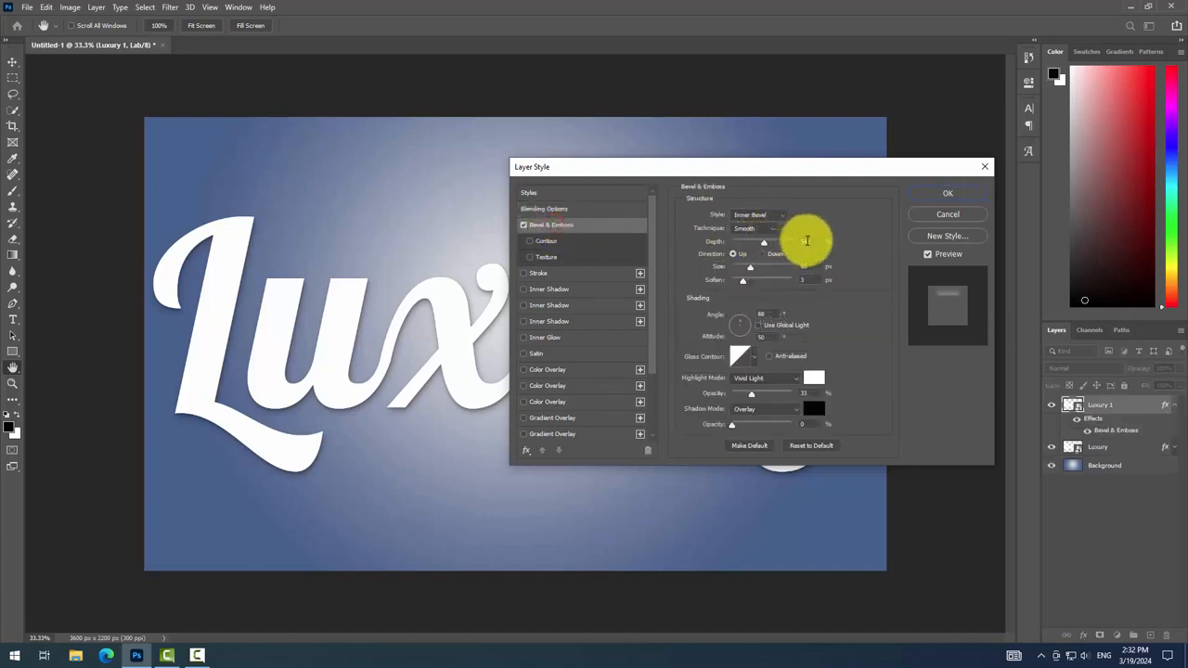
pyautogui.write('120')
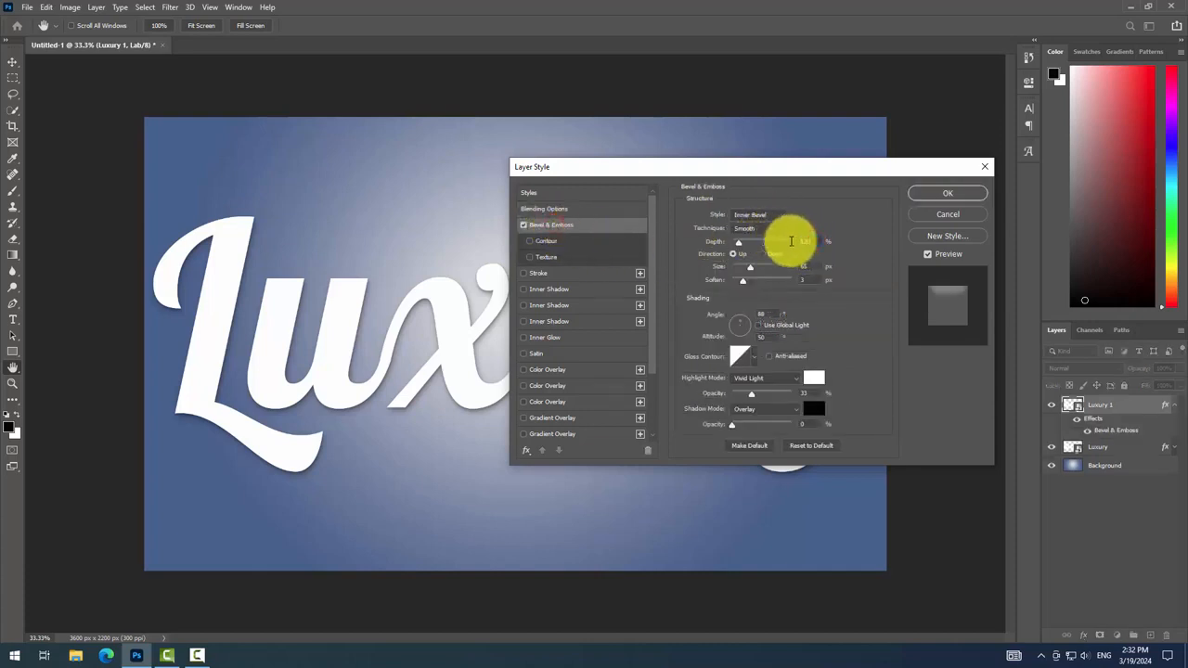
pyautogui.doubleClick(816, 267)
pyautogui.write('0')
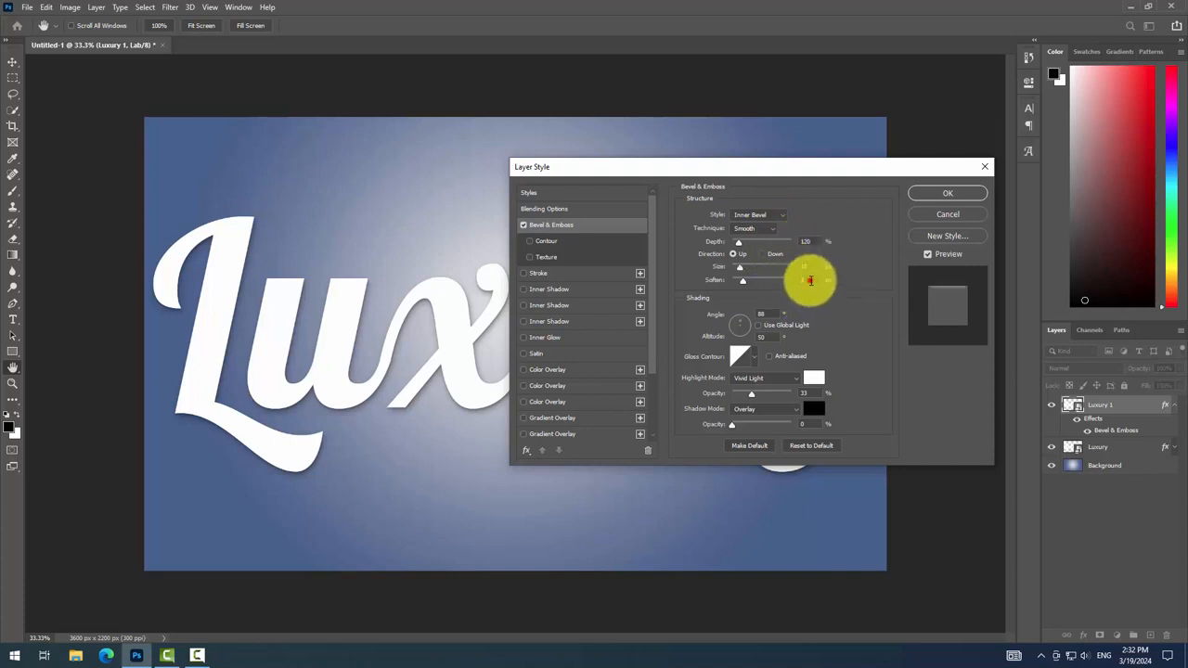
pyautogui.doubleClick(806, 280)
# - Set the bevel's shading angle to 90° and choose the U-shaped gloss contour
pyautogui.doubleClick(769, 314)
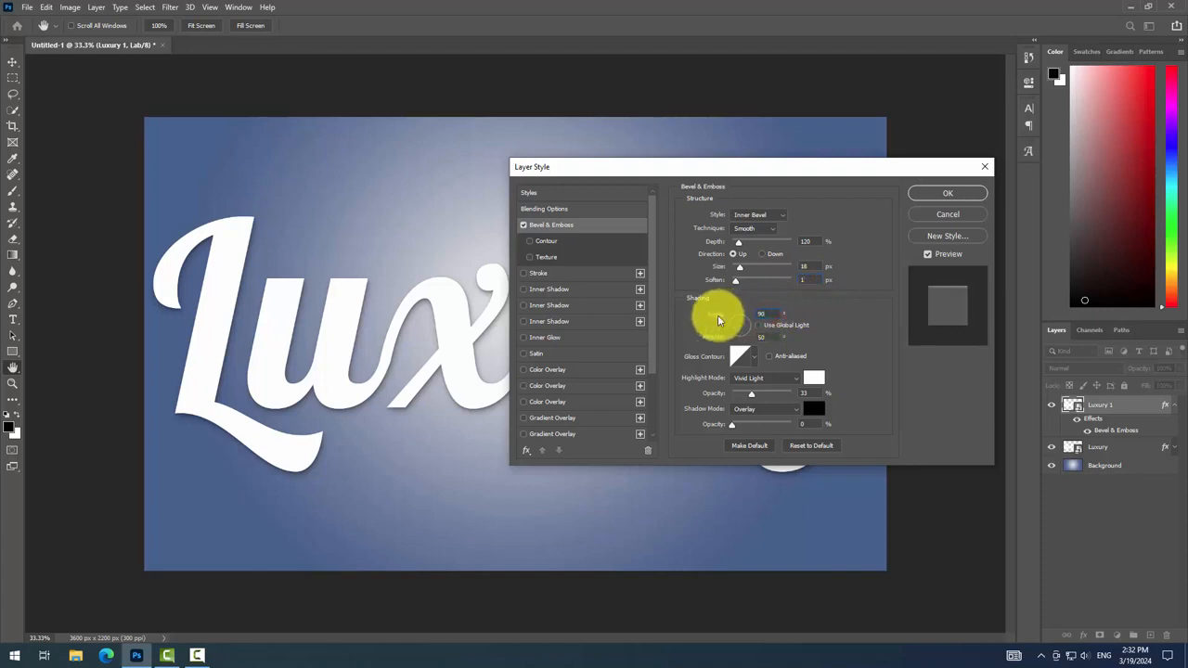
pyautogui.click(754, 360)
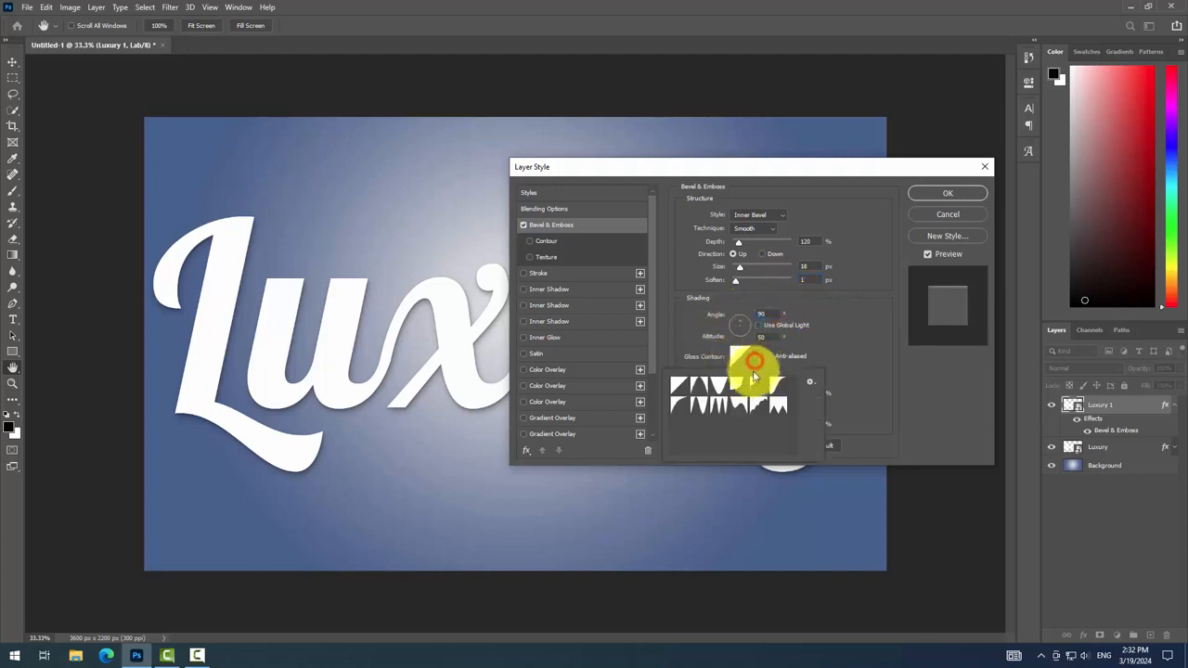
pyautogui.click(703, 407)
pyautogui.click(844, 373)
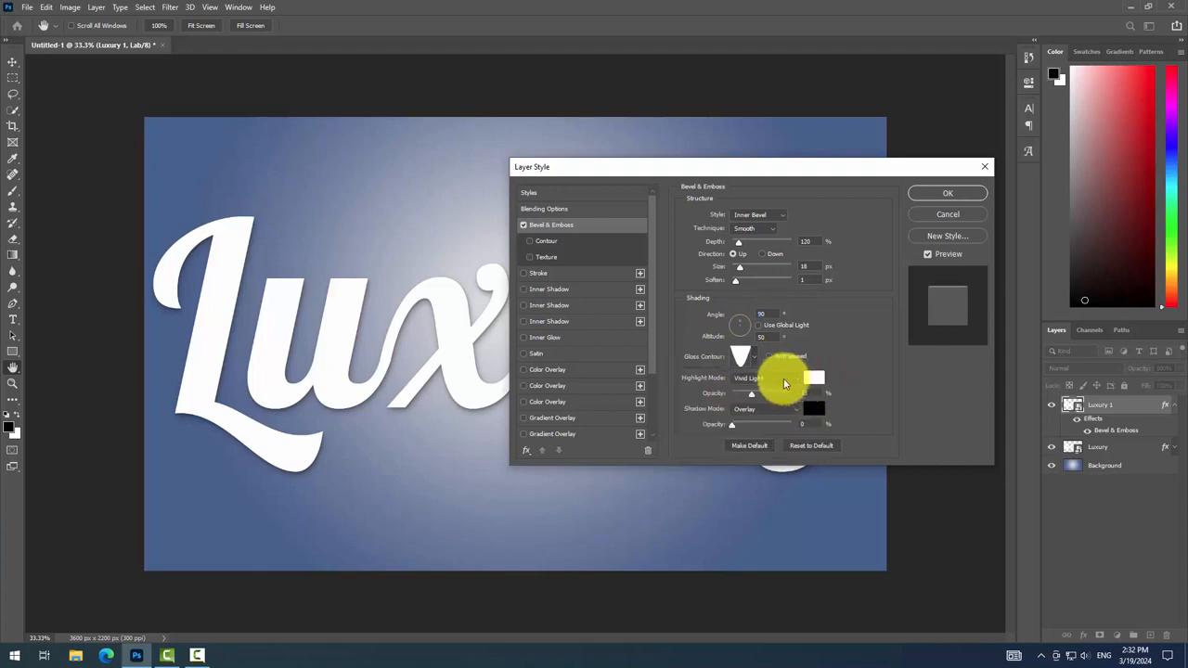
# - Set the bevel's highlight mode to Screen at 100% opacity and its shadow mode to Multiply at about 20% opacity
pyautogui.click(783, 382)
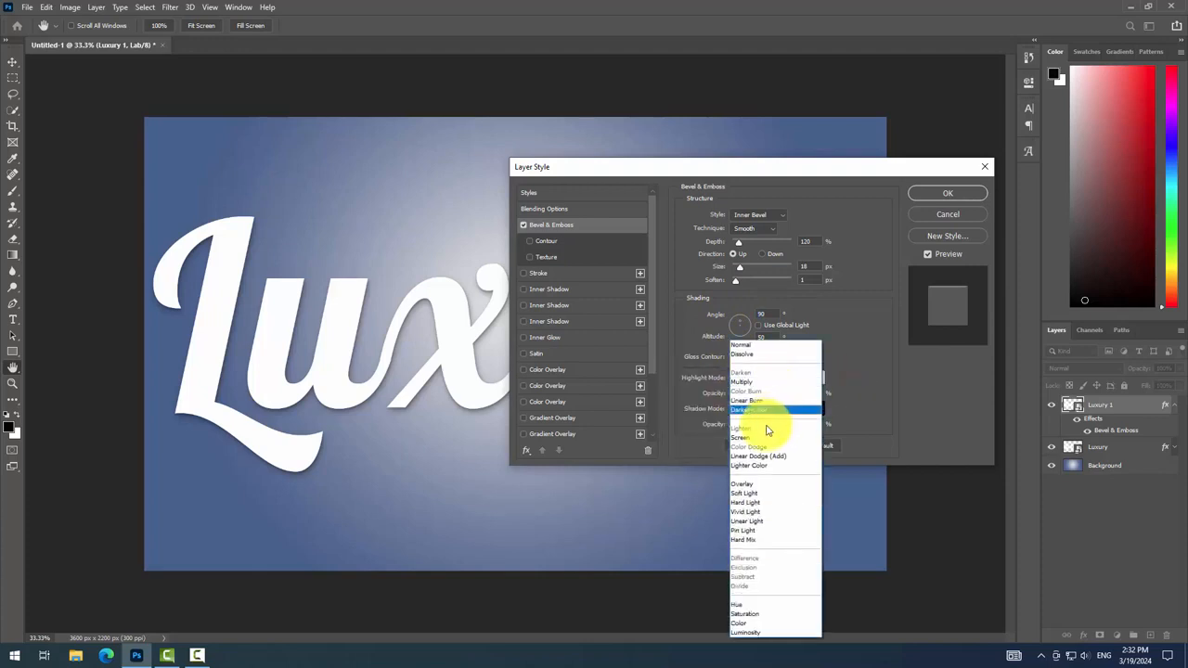
pyautogui.click(765, 429)
pyautogui.click(817, 392)
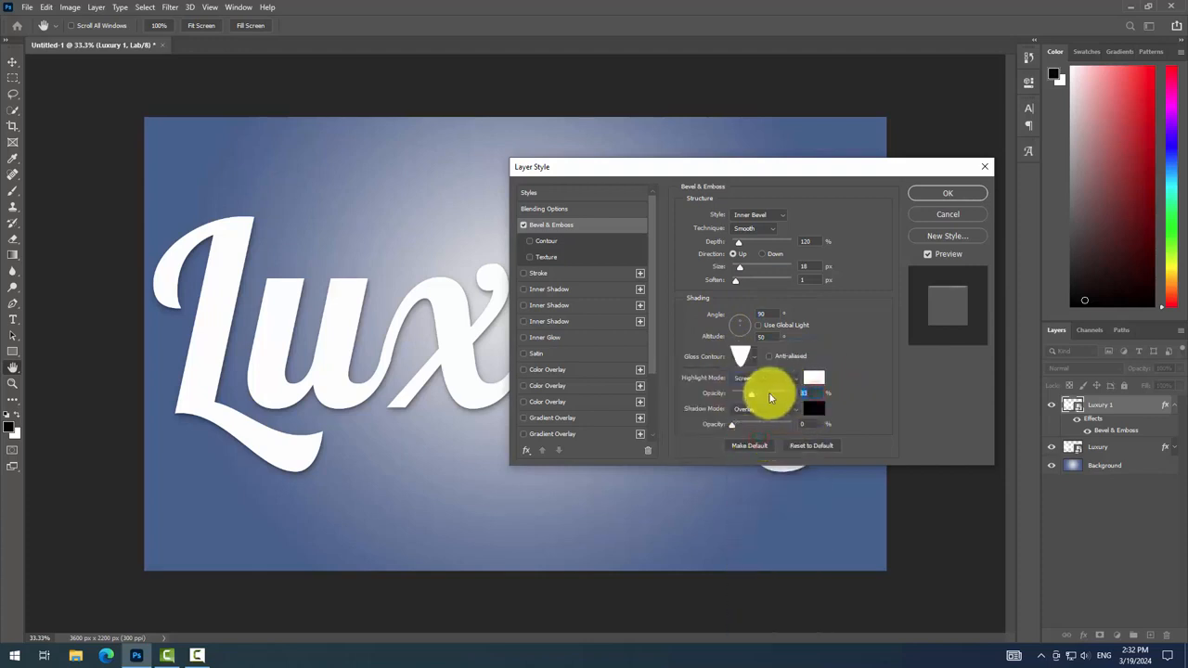
pyautogui.write('100')
pyautogui.click(770, 409)
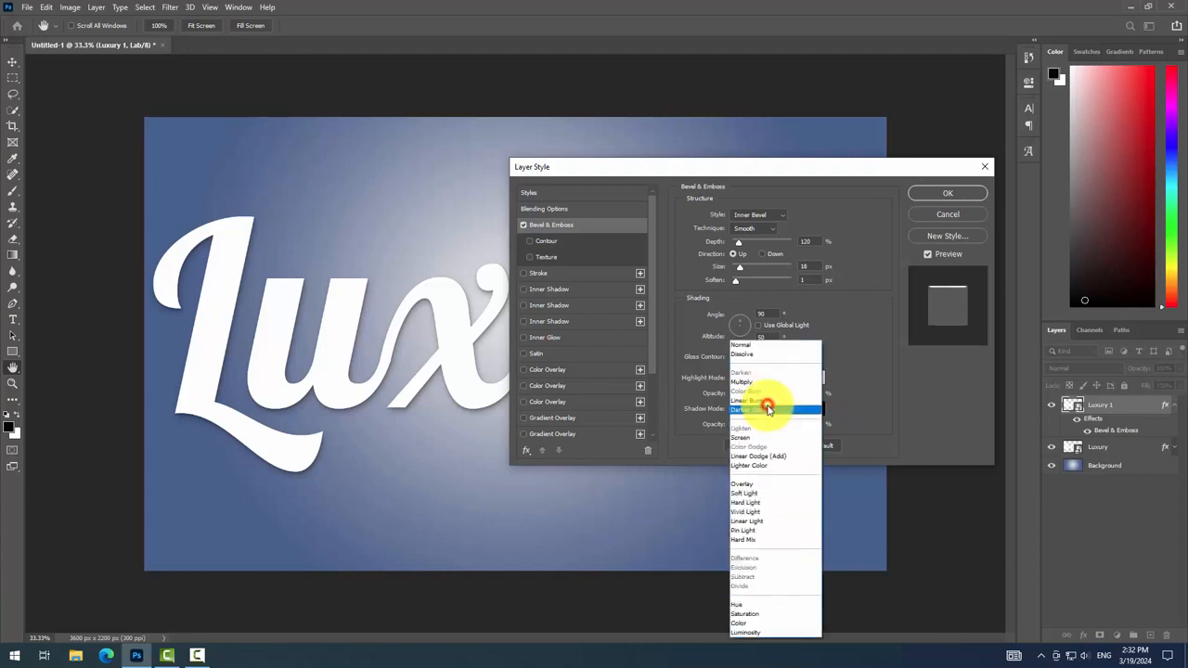
pyautogui.click(759, 380)
pyautogui.click(814, 425)
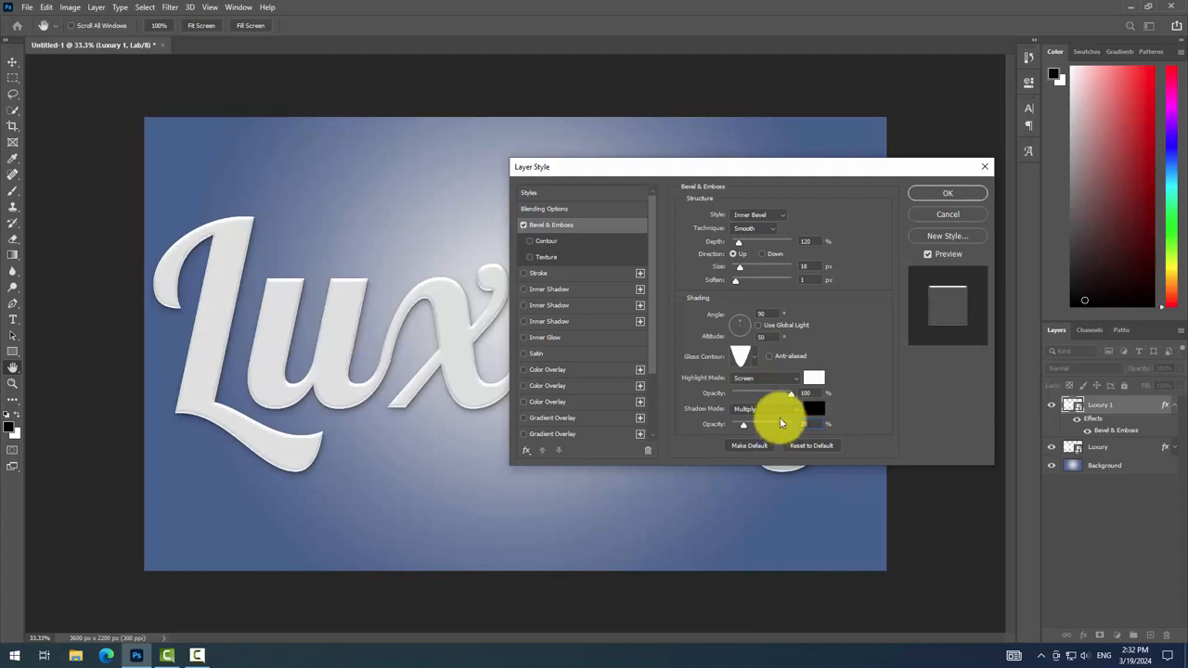
# - Enable the bevel's Contour option with the S-shaped contour and reduce its range to about 25%
pyautogui.click(546, 241)
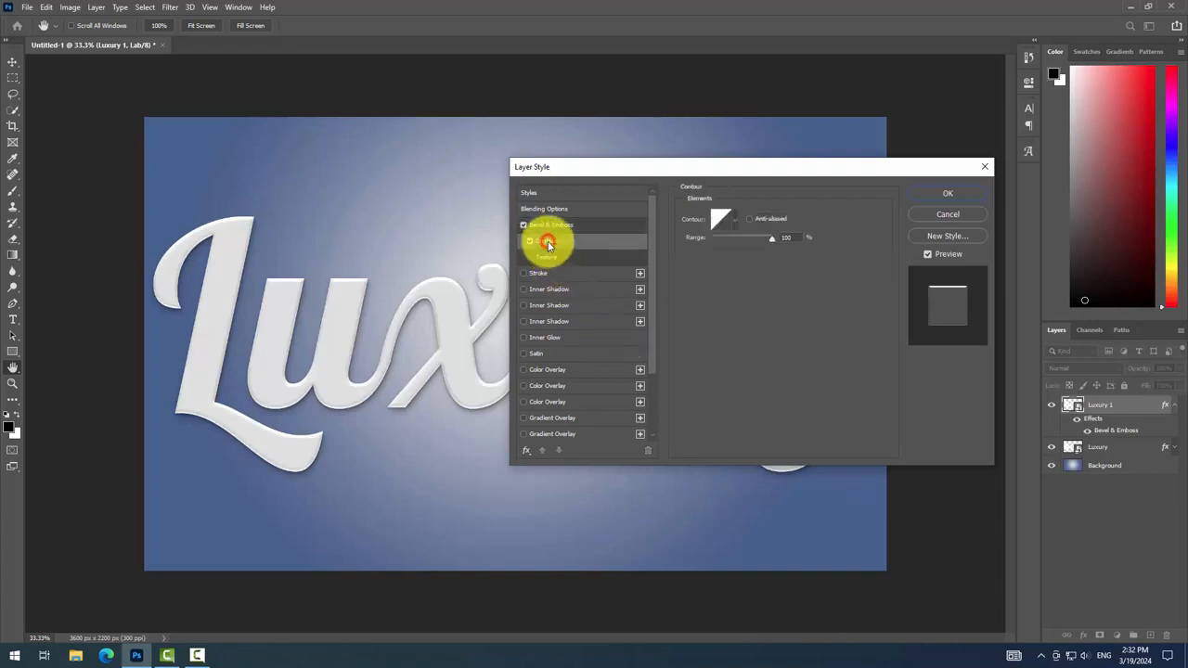
pyautogui.click(740, 222)
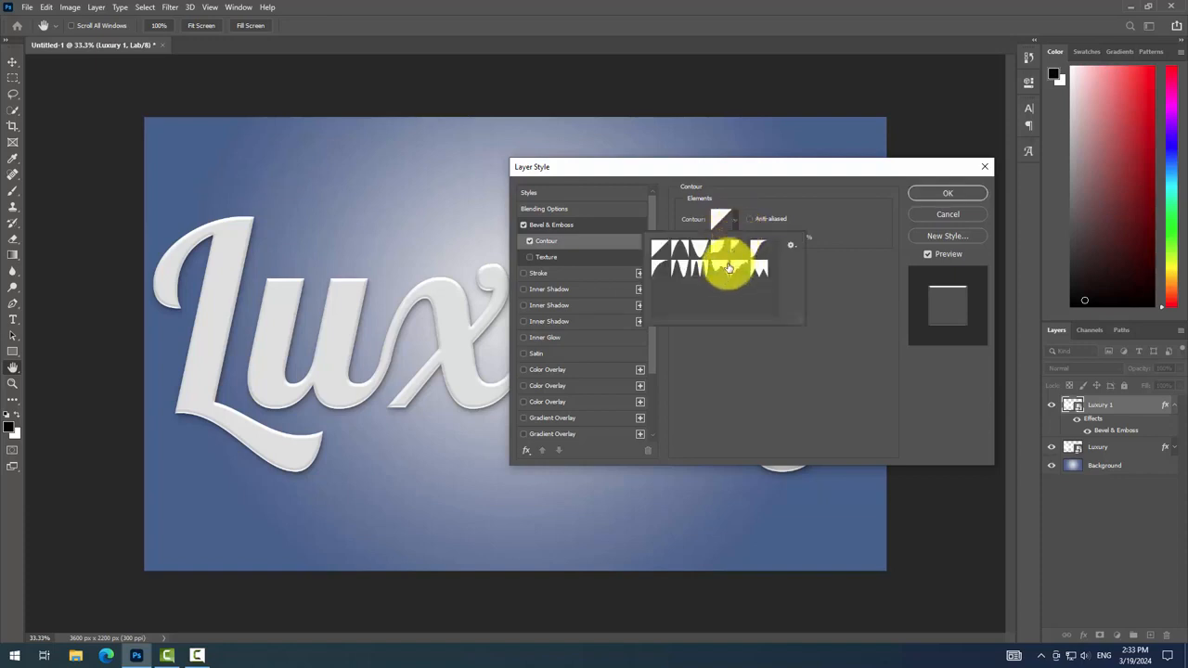
pyautogui.click(750, 249)
pyautogui.click(838, 280)
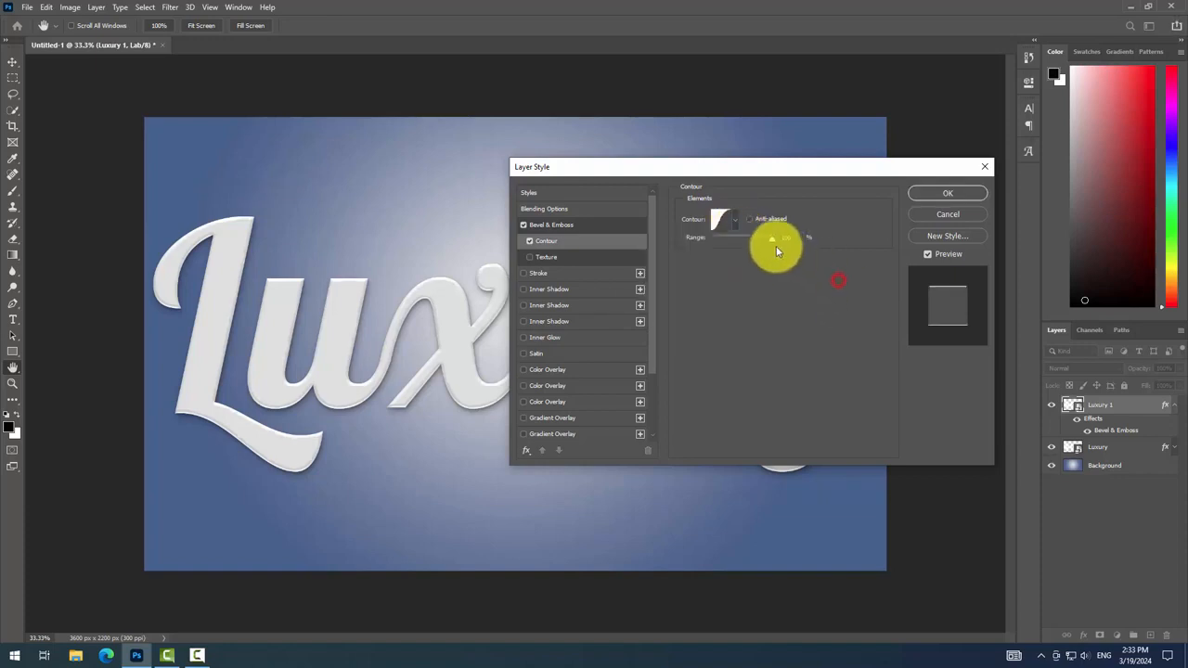
pyautogui.click(789, 238)
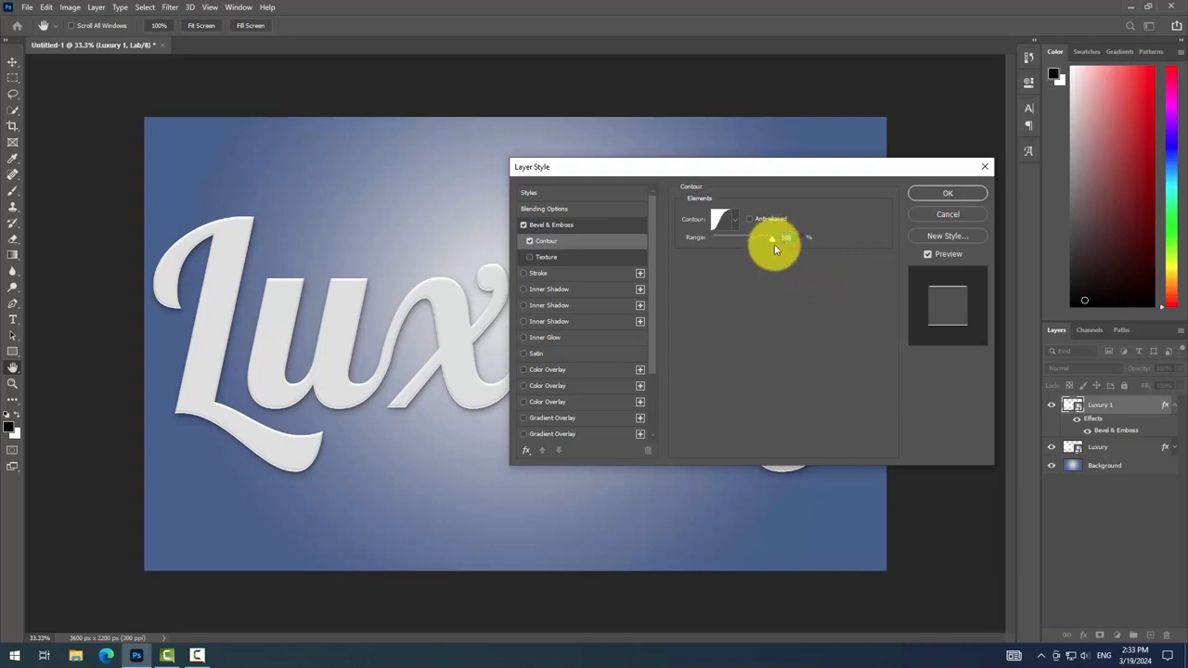
pyautogui.write('20')
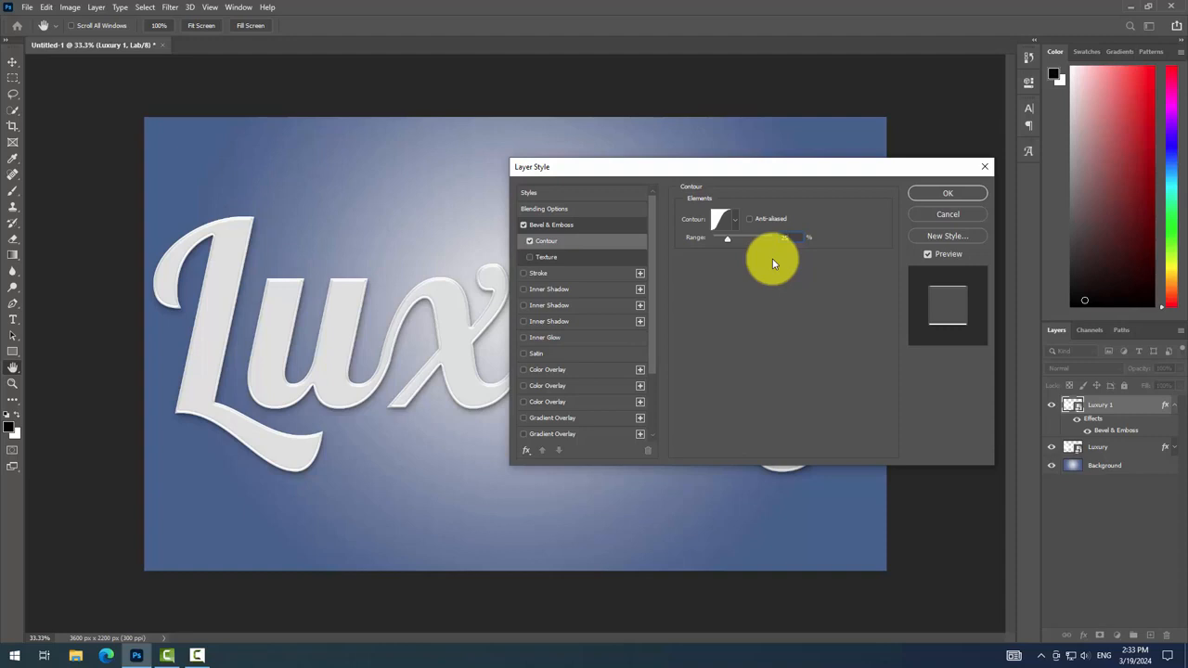
# - Add a Multiply inner shadow to Luxury 1 with 12% opacity and a -84° angle
pyautogui.click(582, 290)
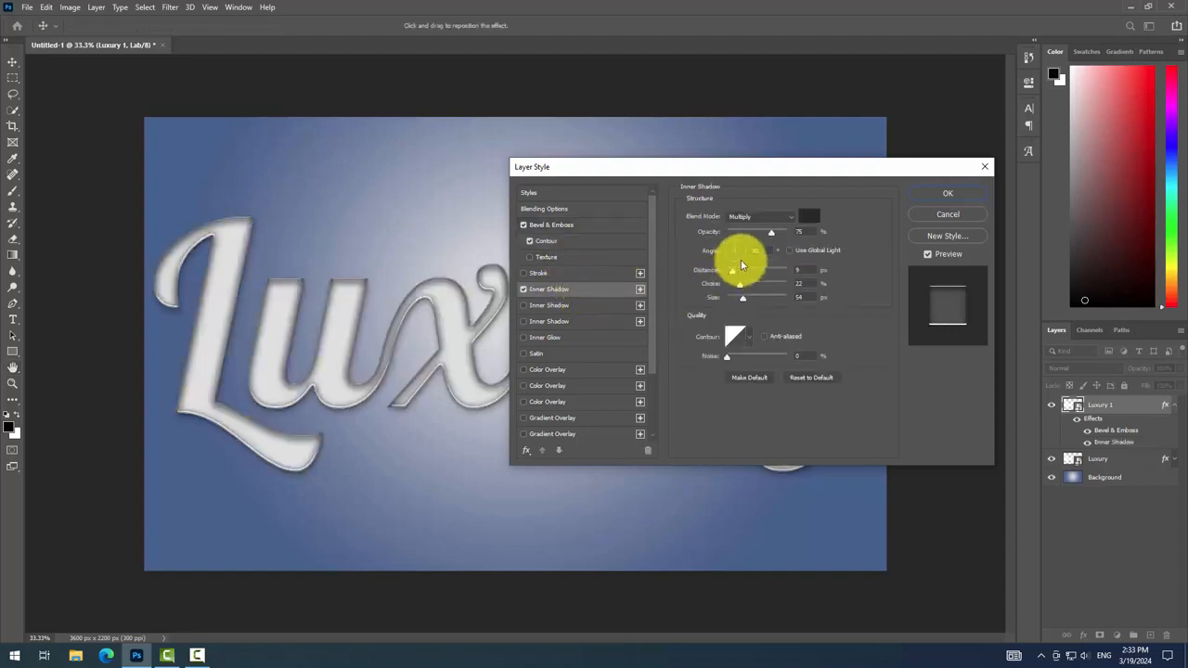
pyautogui.click(796, 231)
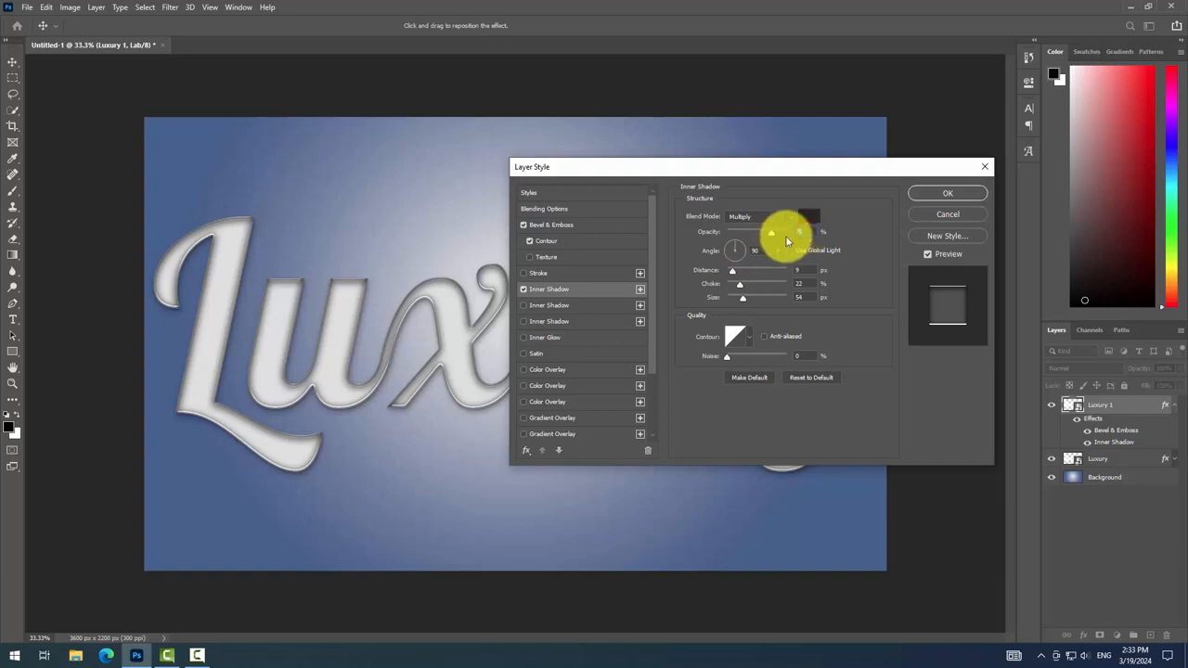
pyautogui.write('10')
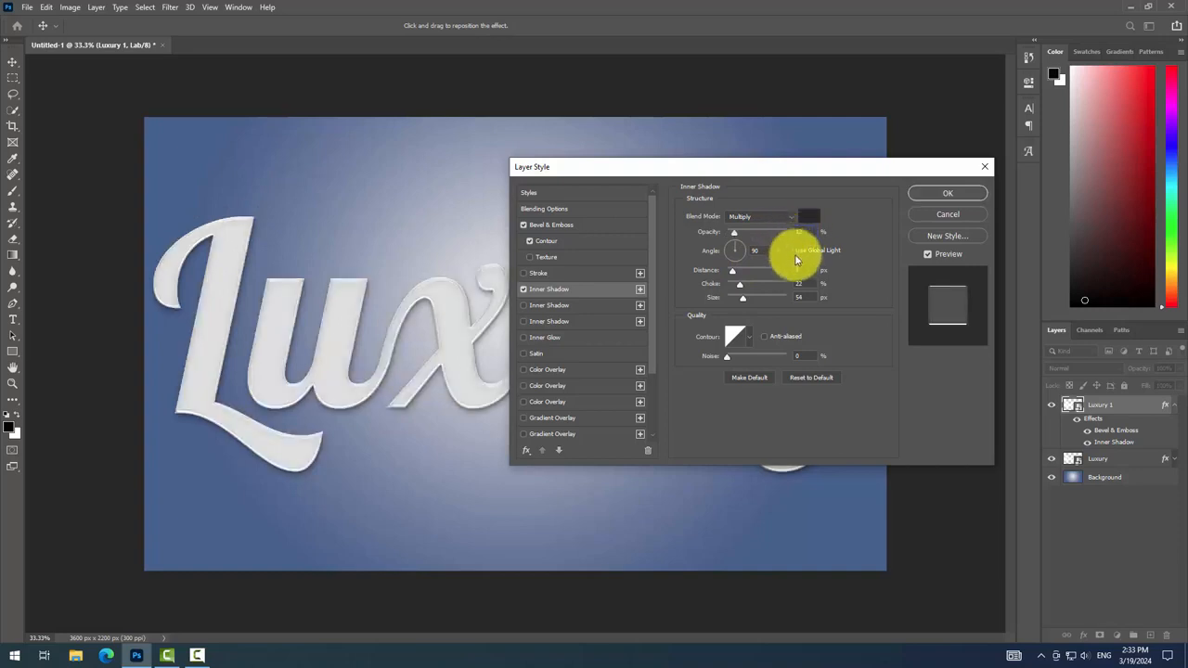
pyautogui.click(763, 250)
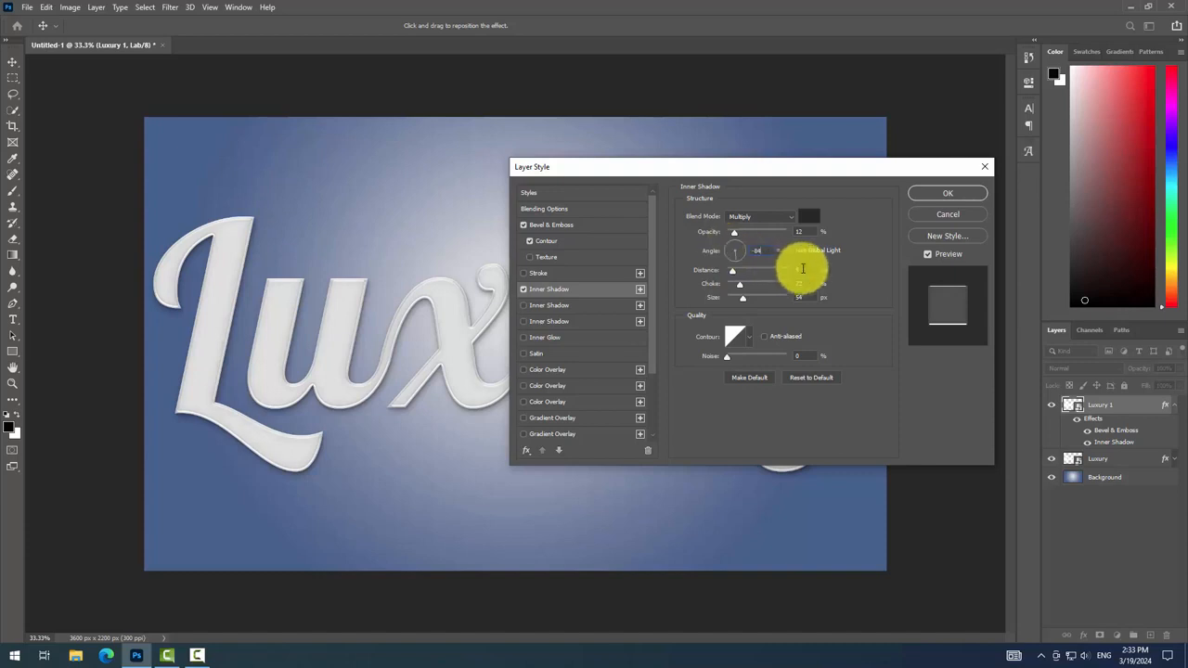
# - Set the inner shadow's distance to 17 px, choke to 0% and size to 18 px
pyautogui.click(801, 268)
pyautogui.press('Up')
pyautogui.press('Up')
pyautogui.press('Up')
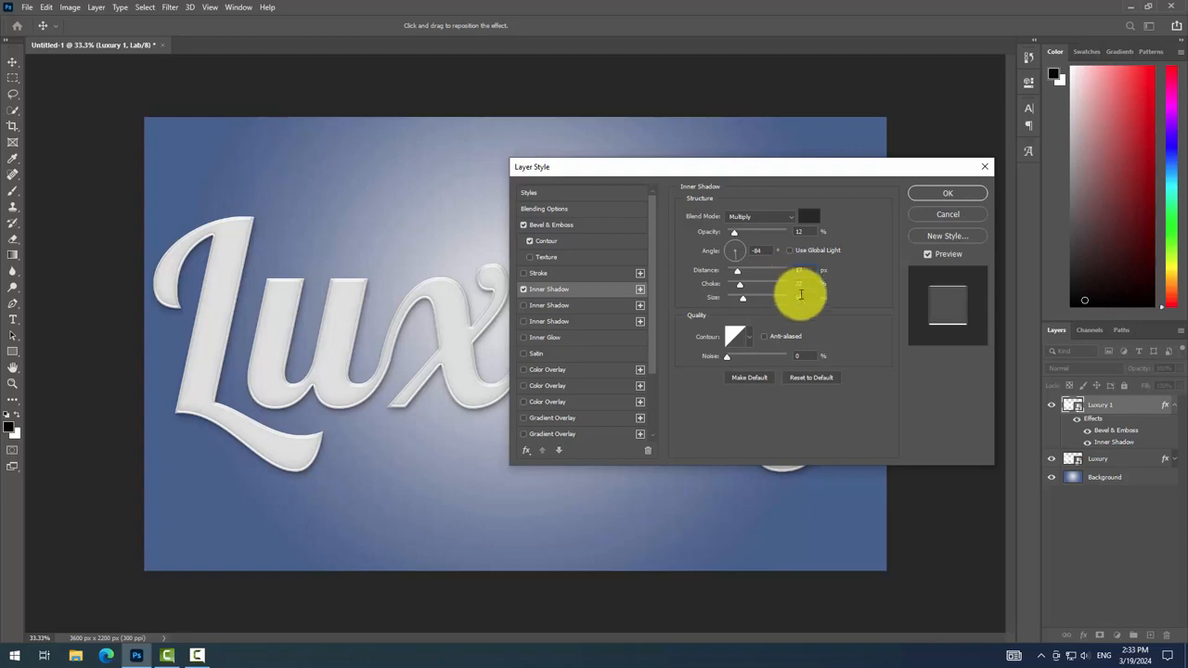
pyautogui.doubleClick(796, 283)
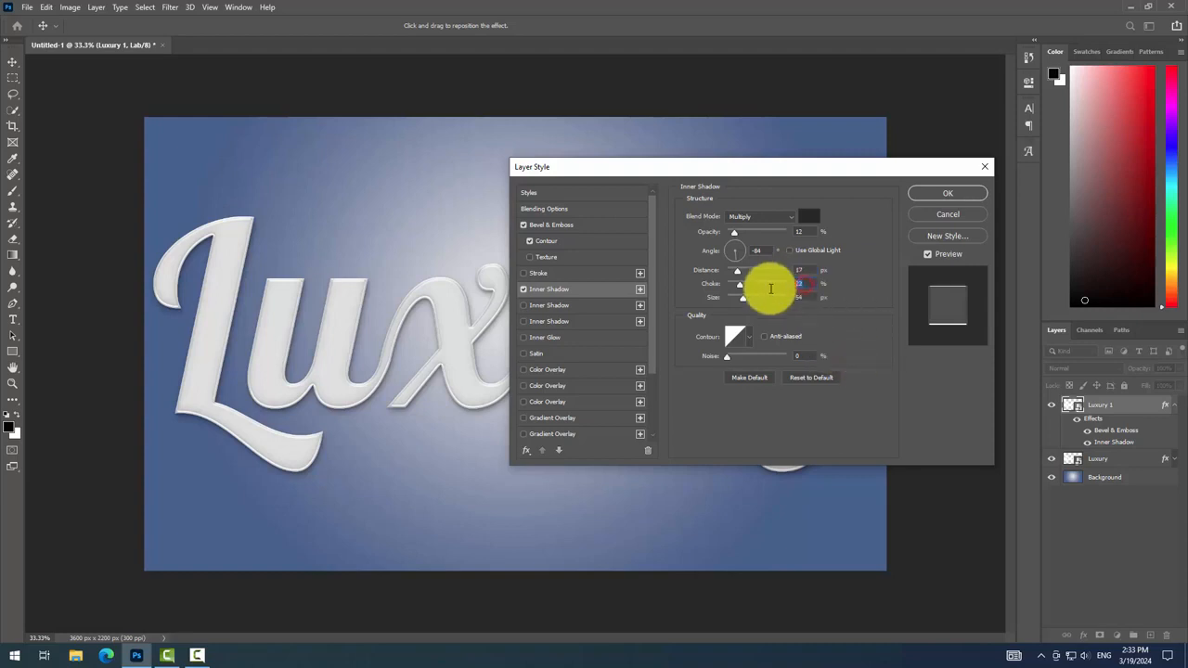
pyautogui.write('0')
pyautogui.doubleClick(819, 297)
pyautogui.write('18')
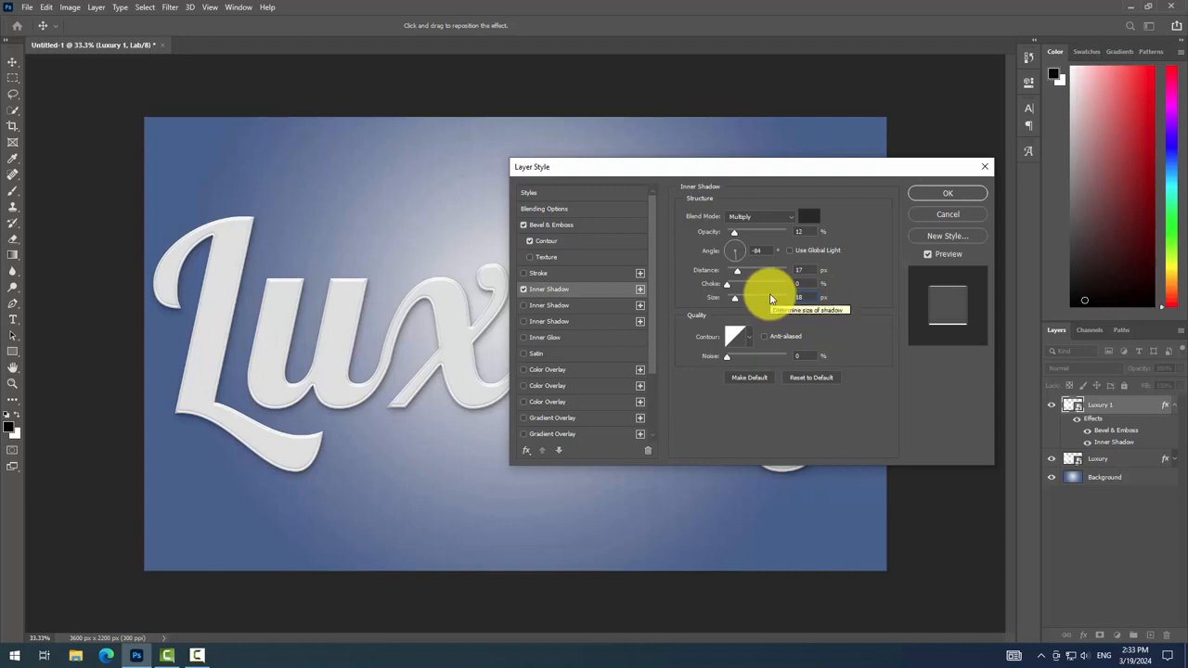
# - Enable the white Normal color overlay at 100% opacity and add a Multiply drop shadow with 18% opacity and a 111° angle
pyautogui.click(579, 369)
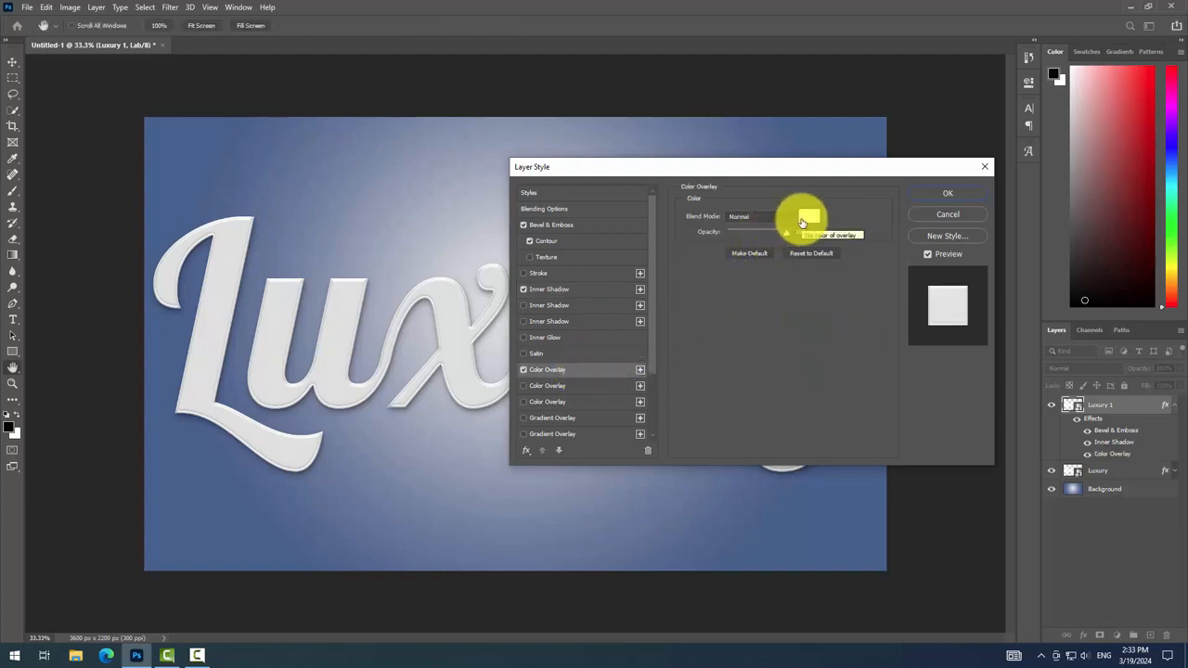
pyautogui.scroll(-3, 576, 372)
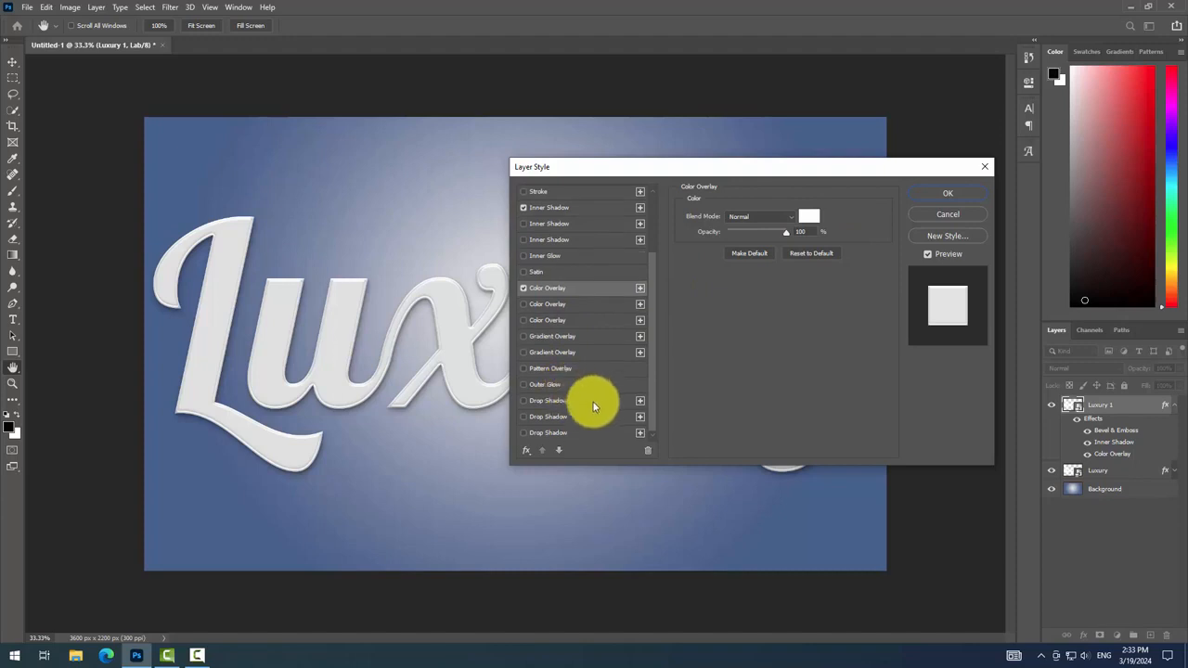
pyautogui.click(601, 401)
pyautogui.click(811, 228)
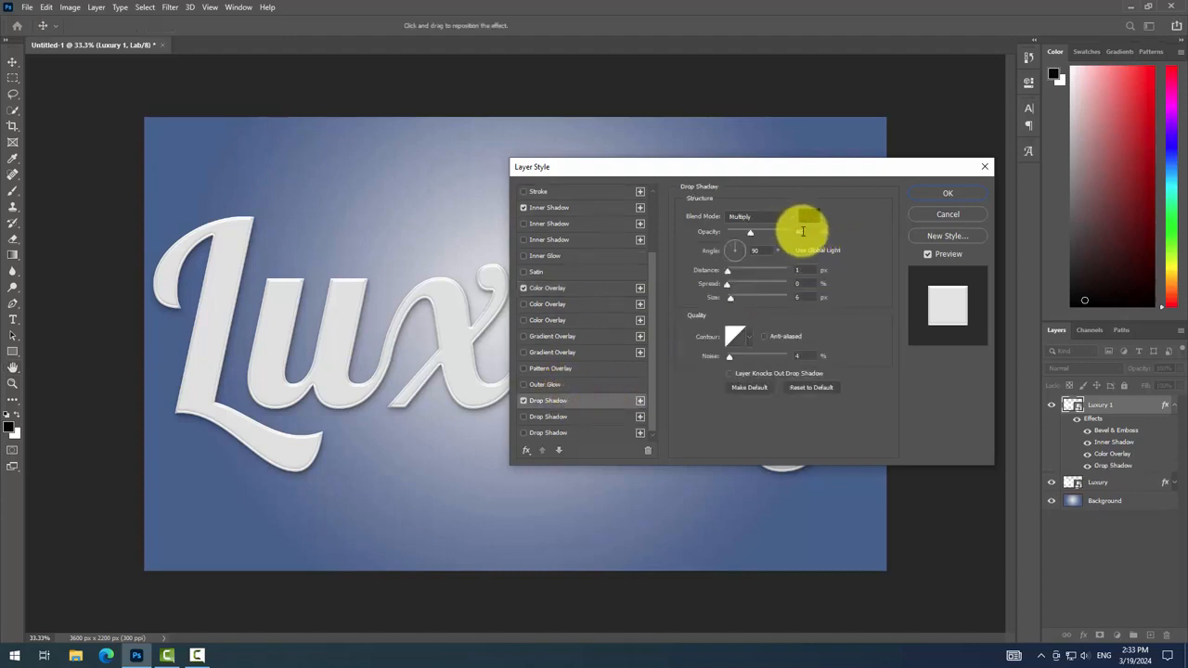
pyautogui.write('18')
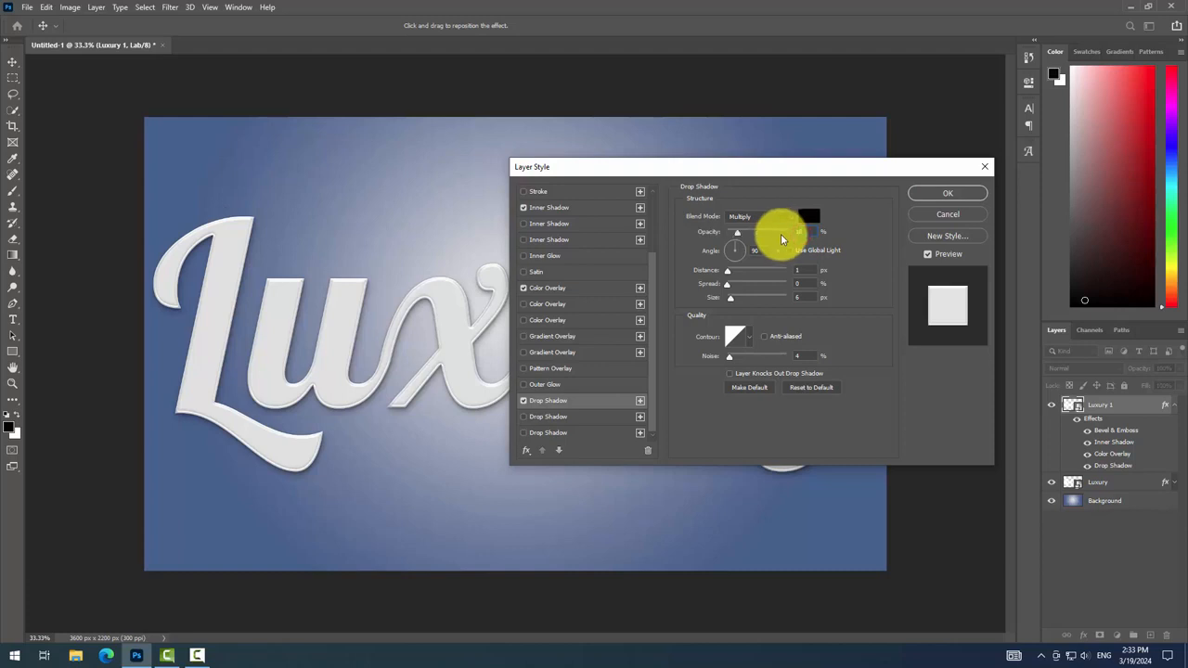
pyautogui.click(754, 251)
pyautogui.write('111')
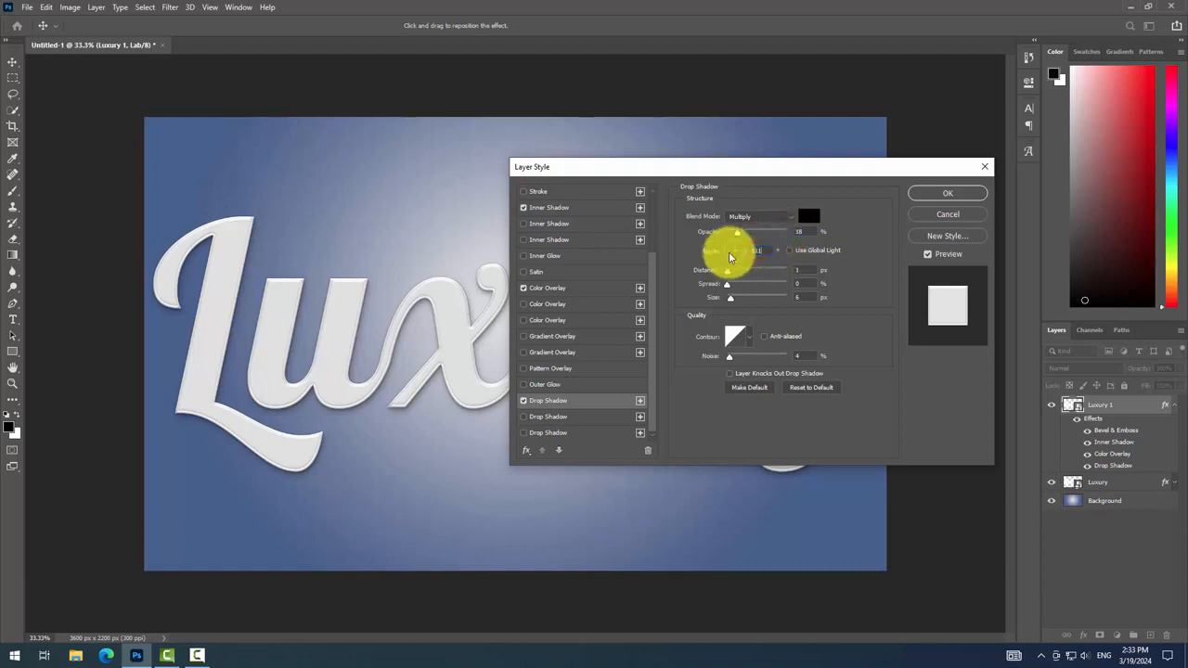
# - Set the Luxury 1 drop shadow to 6 px distance, 7% spread, 11 px size and 0% noise
pyautogui.click(804, 273)
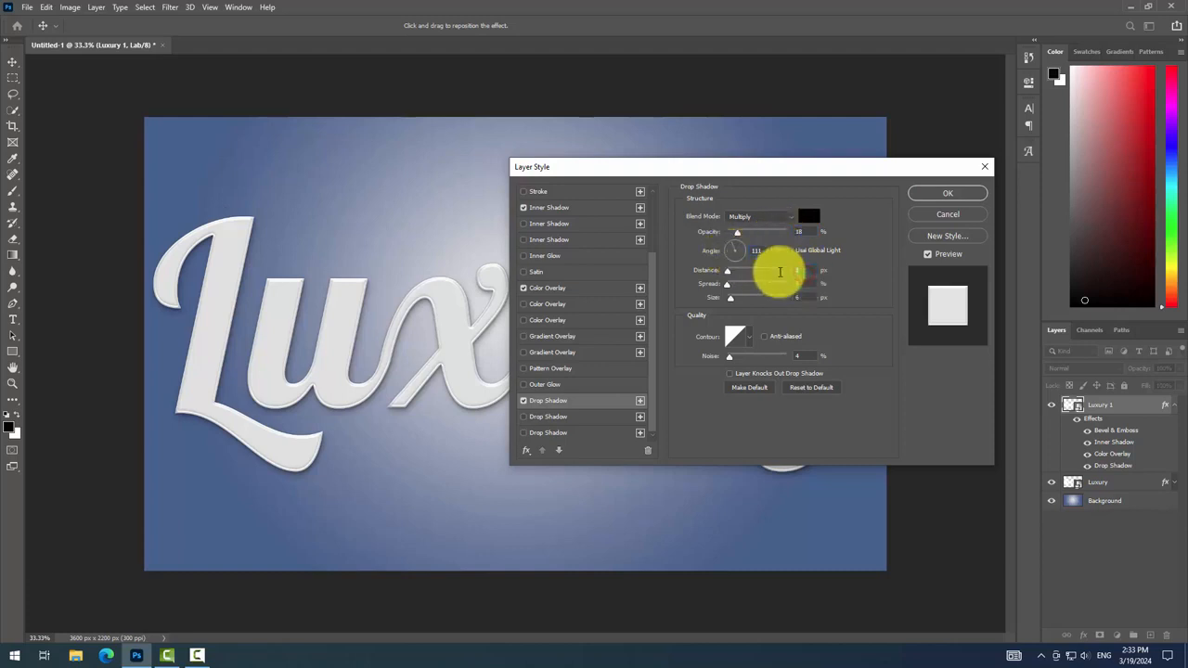
pyautogui.write('5')
pyautogui.click(800, 284)
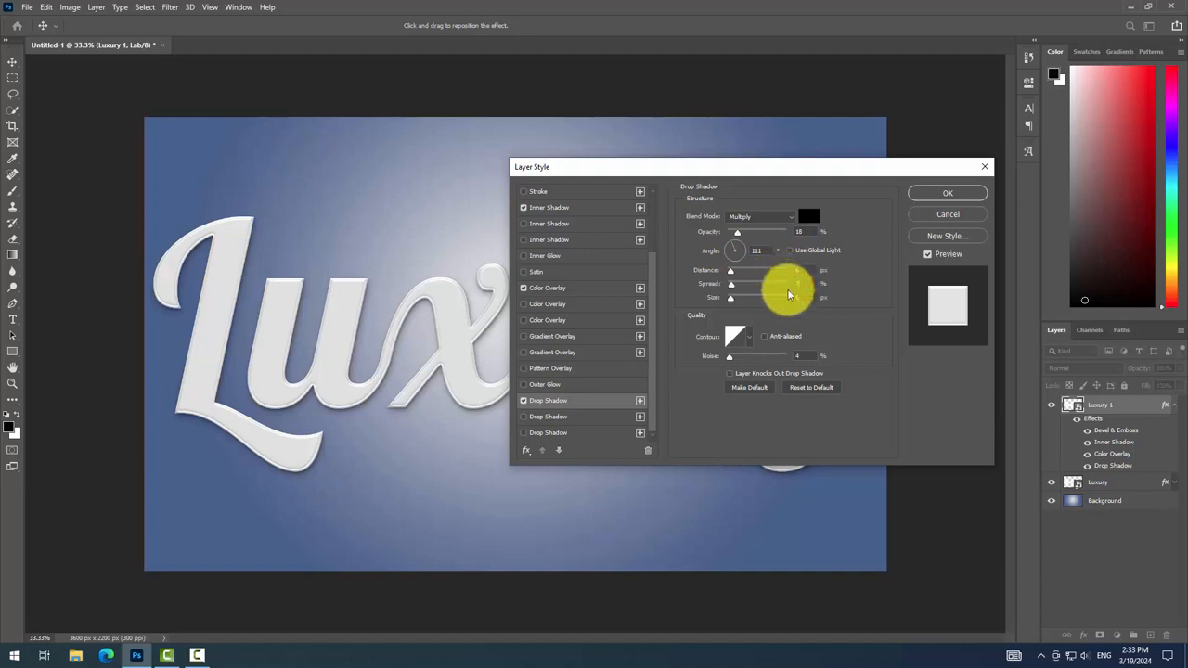
pyautogui.click(797, 296)
pyautogui.write('10')
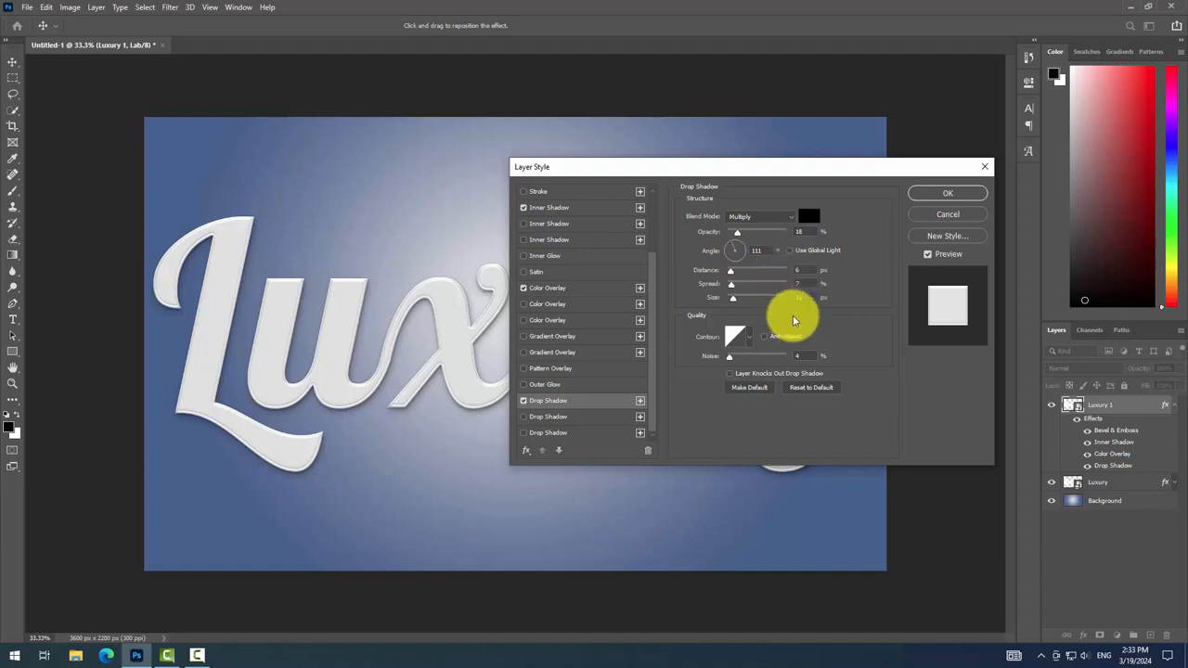
pyautogui.click(804, 356)
pyautogui.write('0')
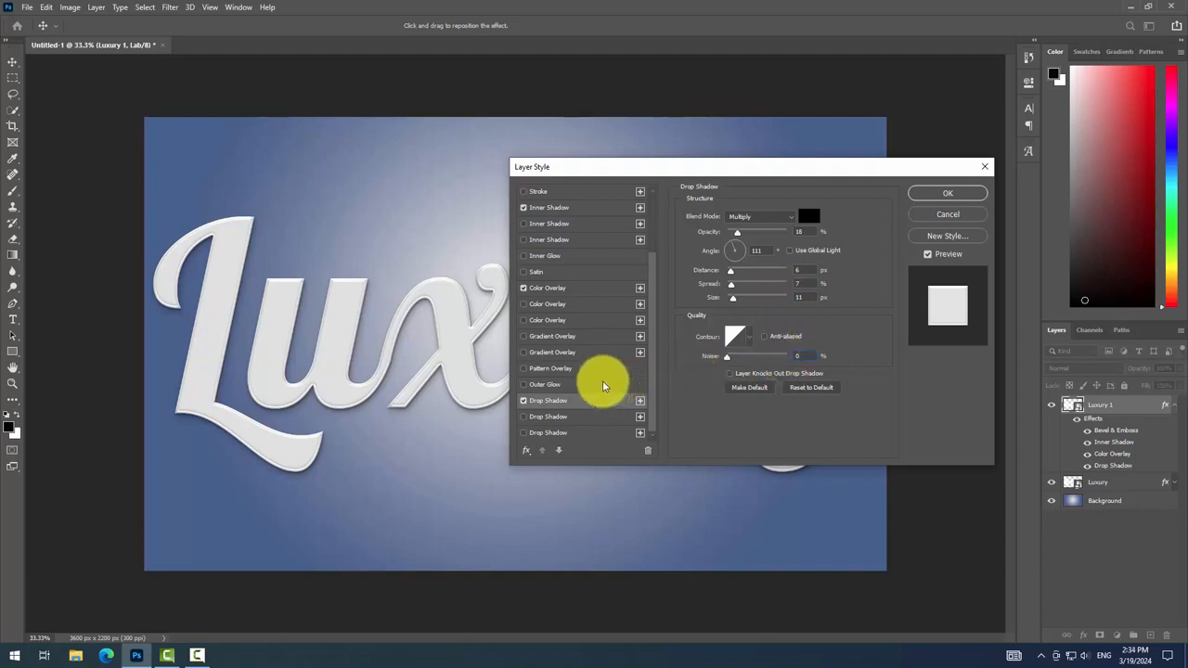
# - Enable a second Multiply drop shadow on Luxury 1 with 30% opacity and a distance of 18 px
pyautogui.click(606, 419)
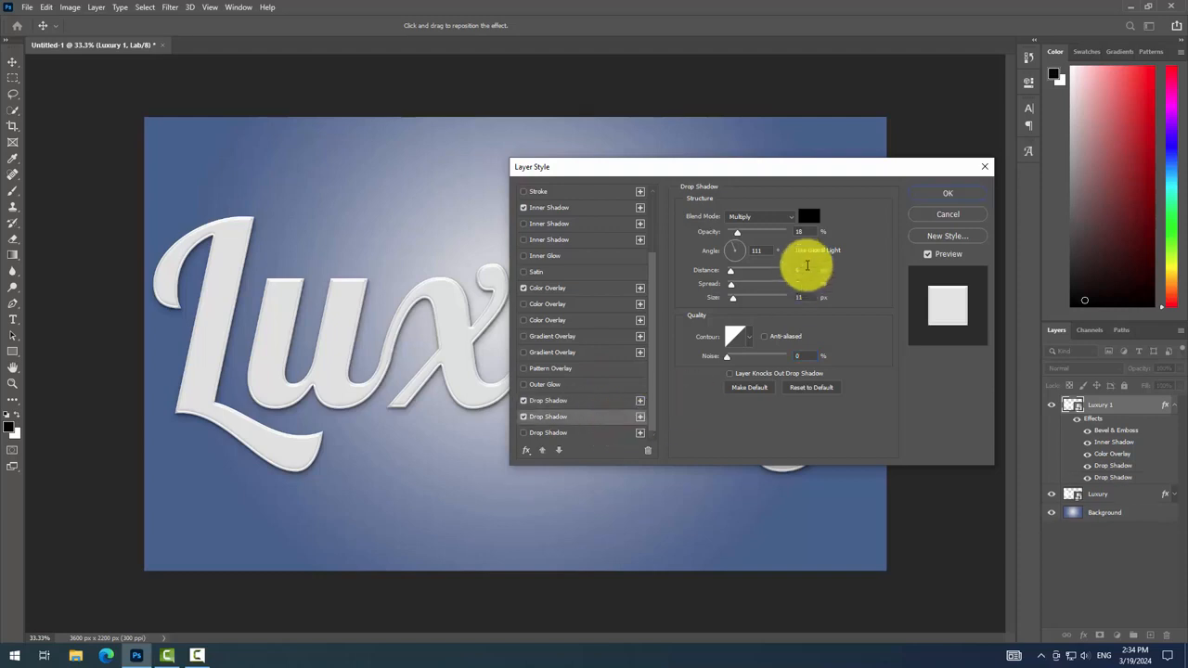
pyautogui.click(618, 417)
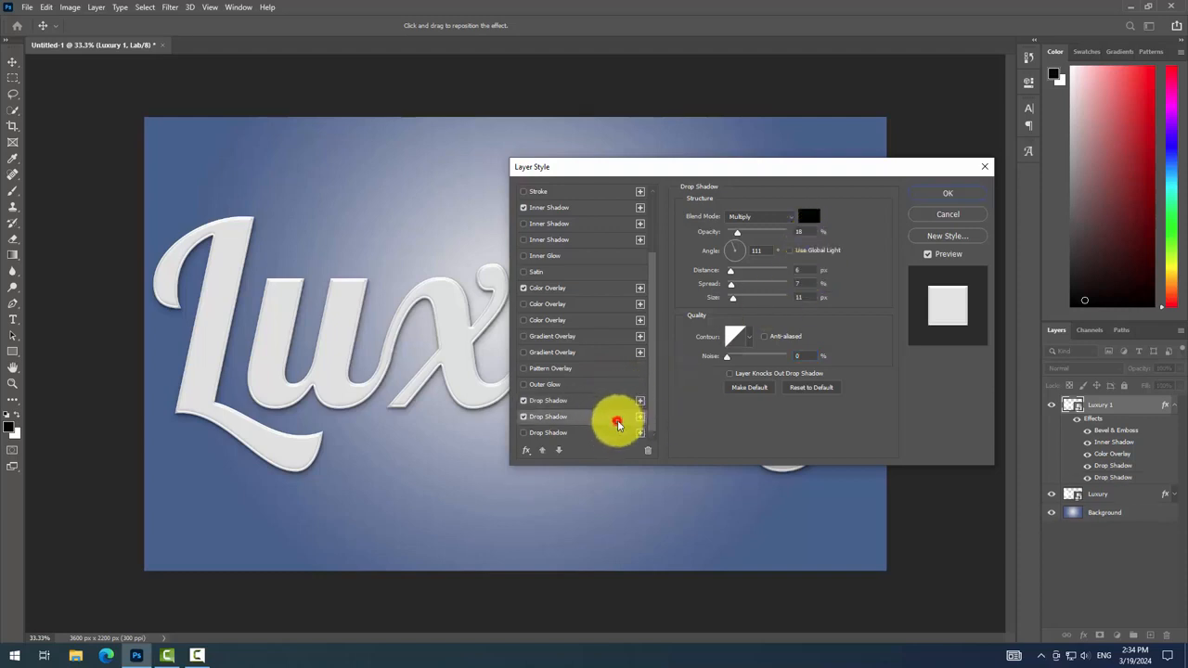
pyautogui.click(796, 233)
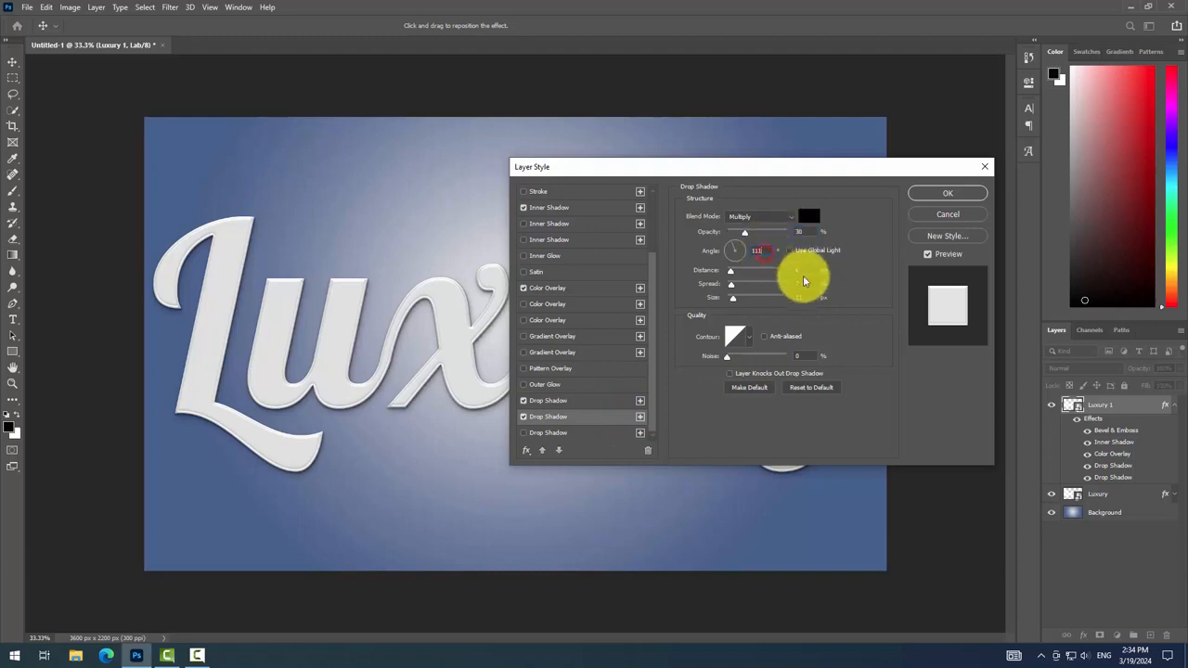
pyautogui.click(807, 269)
pyautogui.write('18')
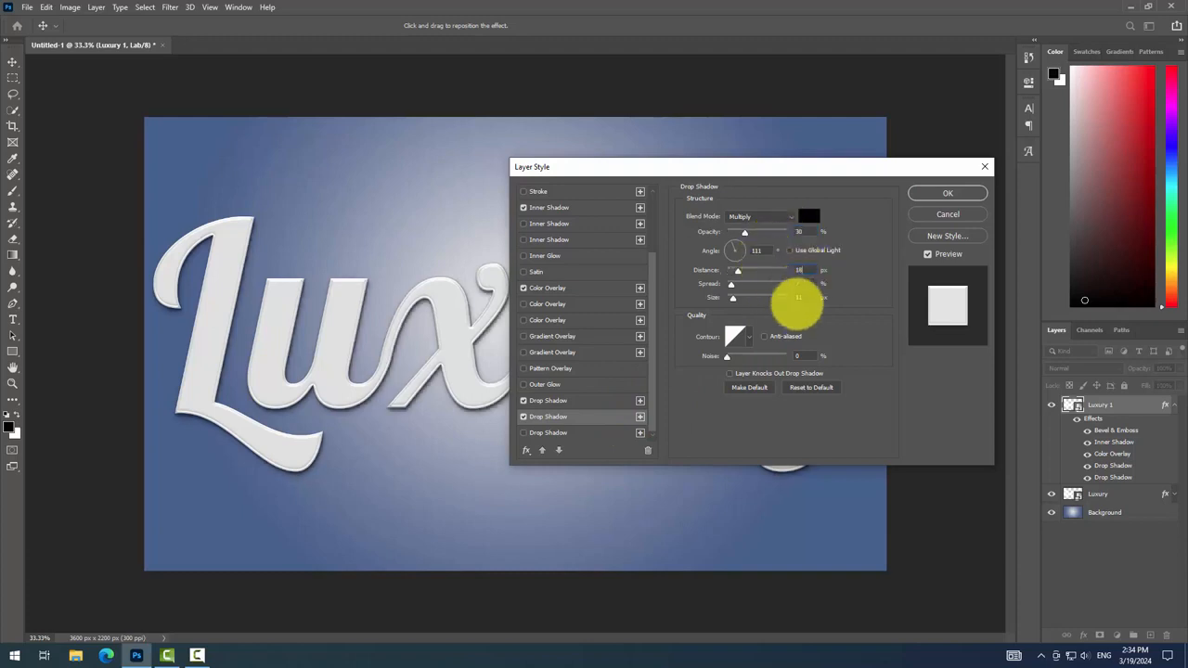
# - Set the second drop shadow's size to 34 px and spread to 1%, and apply the Luxury 1 layer style
pyautogui.write('34')
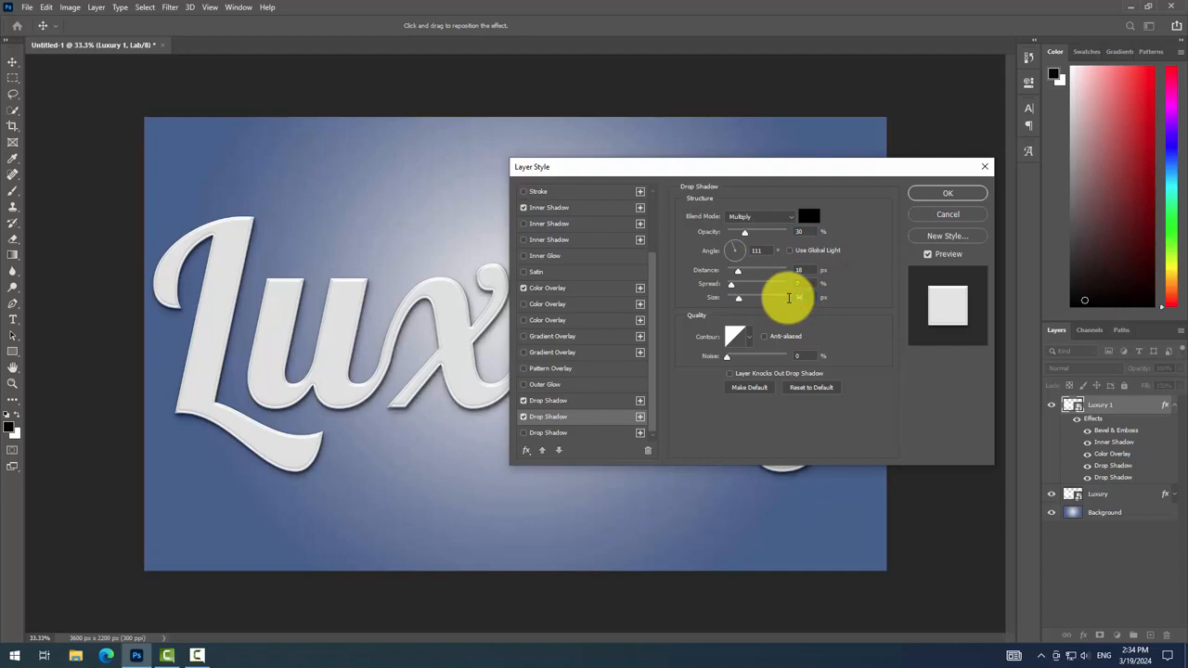
pyautogui.click(804, 283)
pyautogui.write('0')
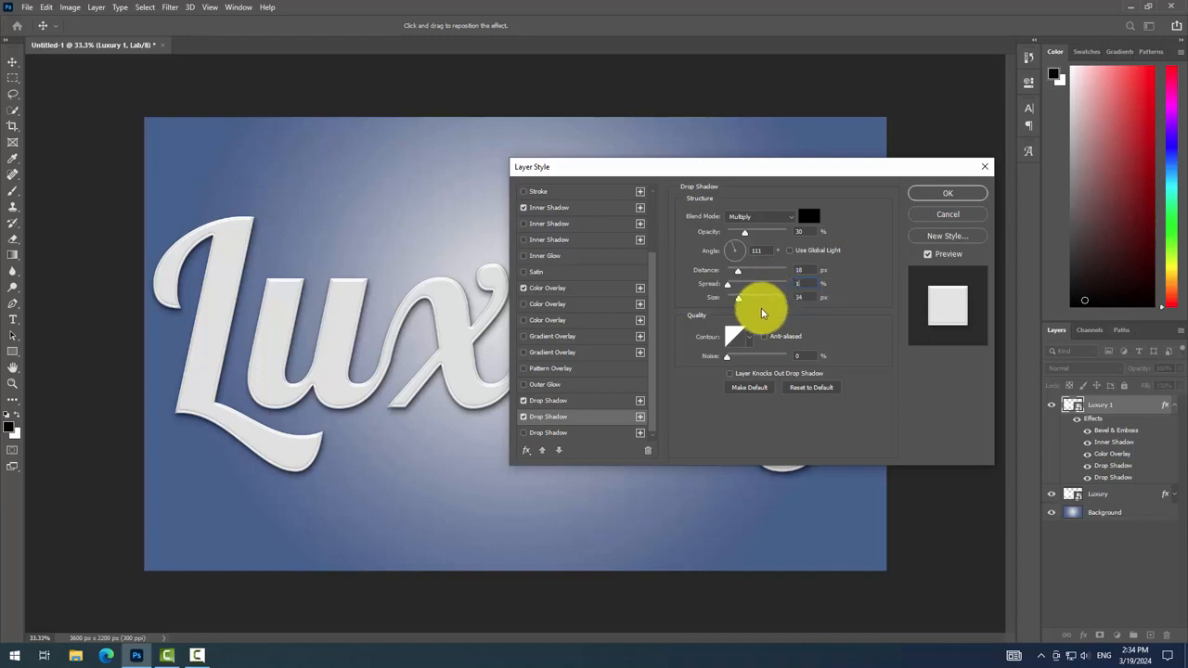
pyautogui.click(959, 195)
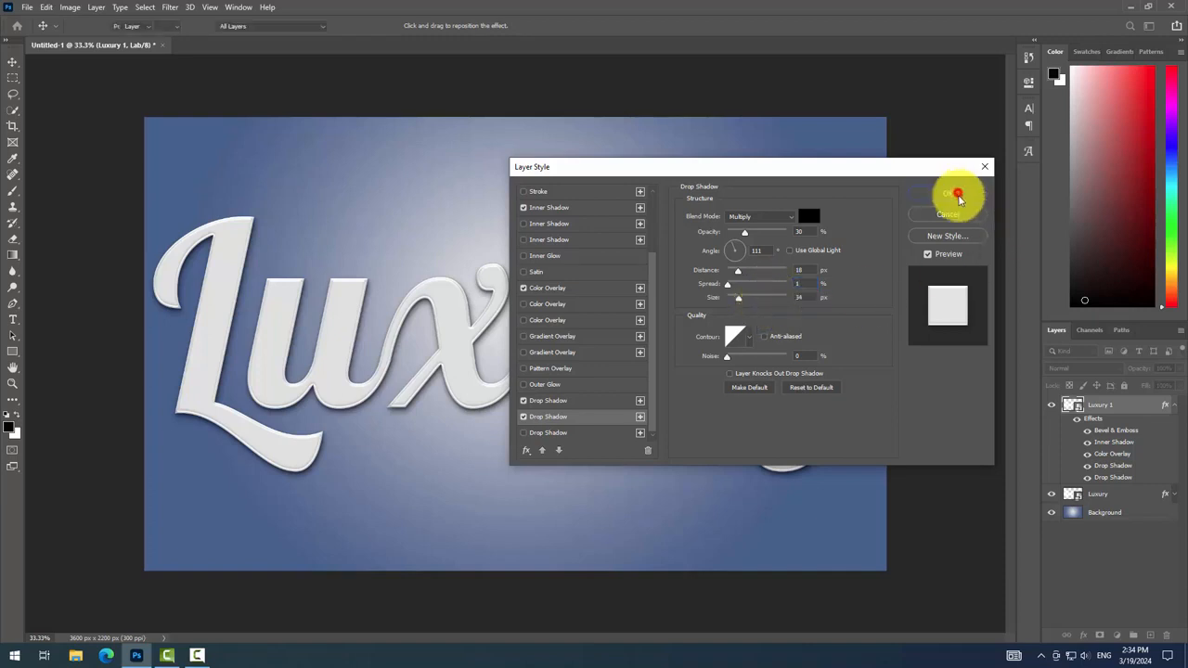
# - Collapse Luxury 1's effects list and duplicate that layer as "Paint 1"
pyautogui.click(1174, 406)
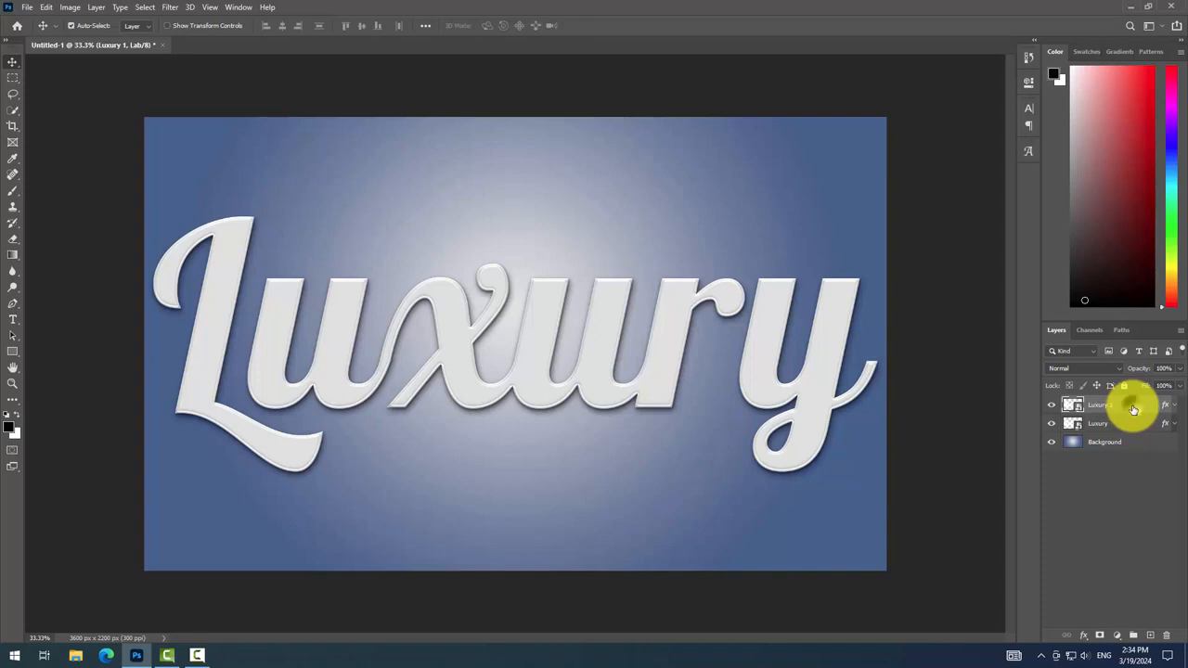
pyautogui.rightClick(1134, 409)
pyautogui.click(1024, 144)
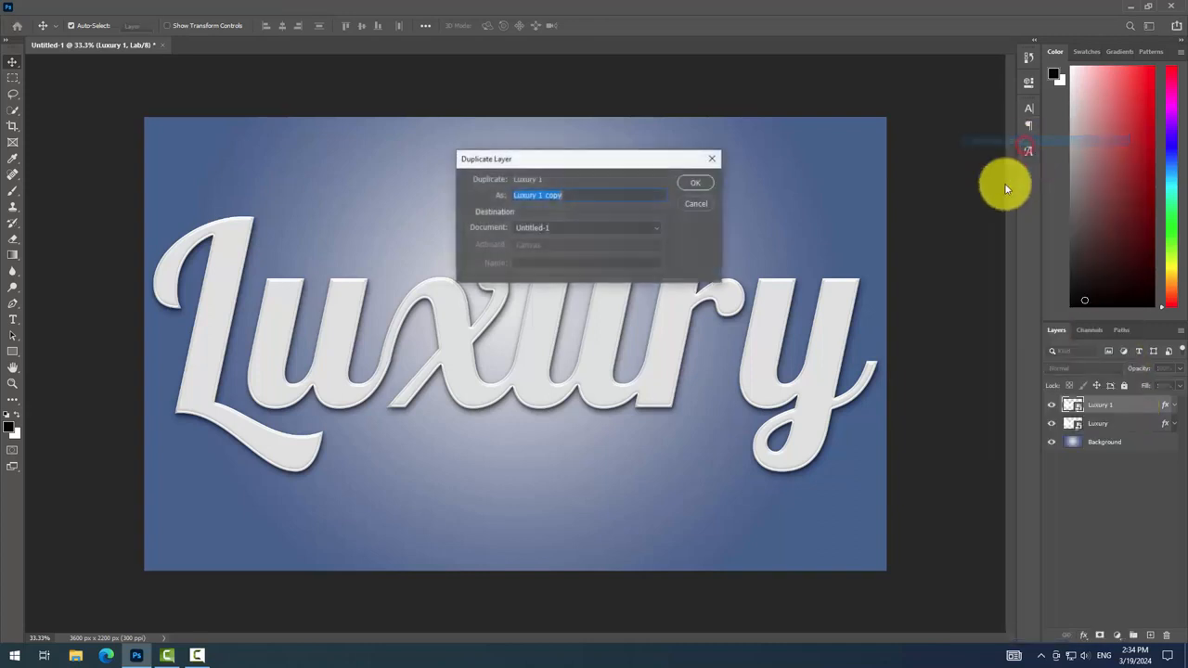
pyautogui.press('BackSpace')
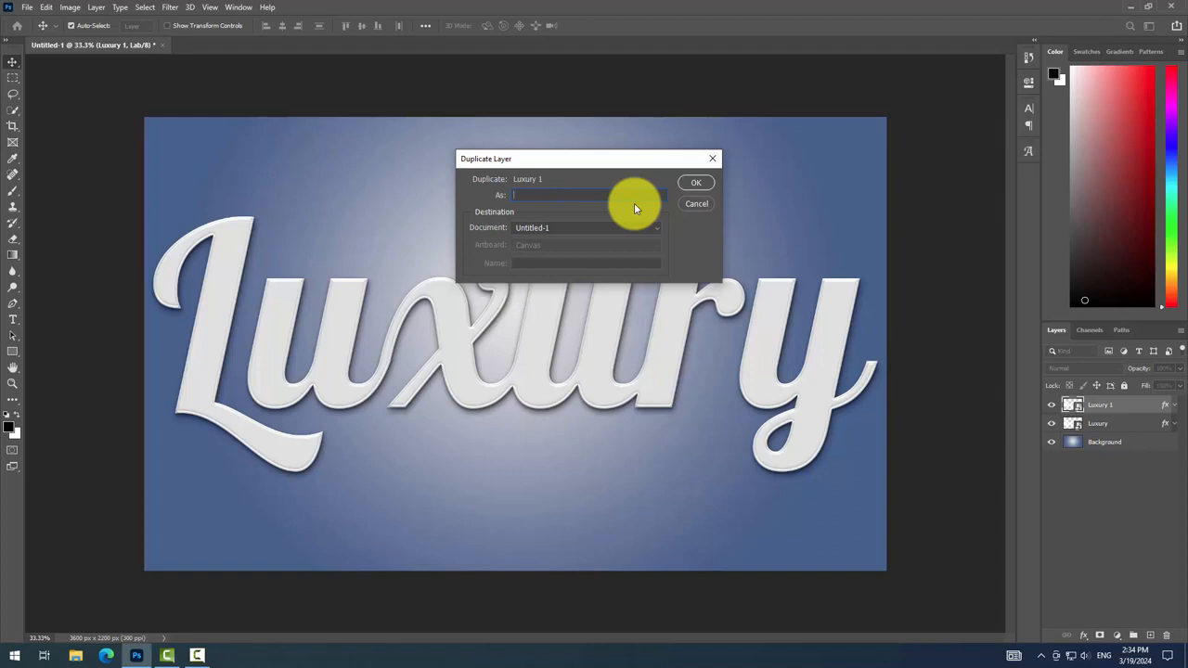
pyautogui.write('Paint 1')
pyautogui.click(710, 184)
# - Clear the layer style copied onto Paint 1 and lower the layer's fill opacity in its blending options
pyautogui.rightClick(1156, 412)
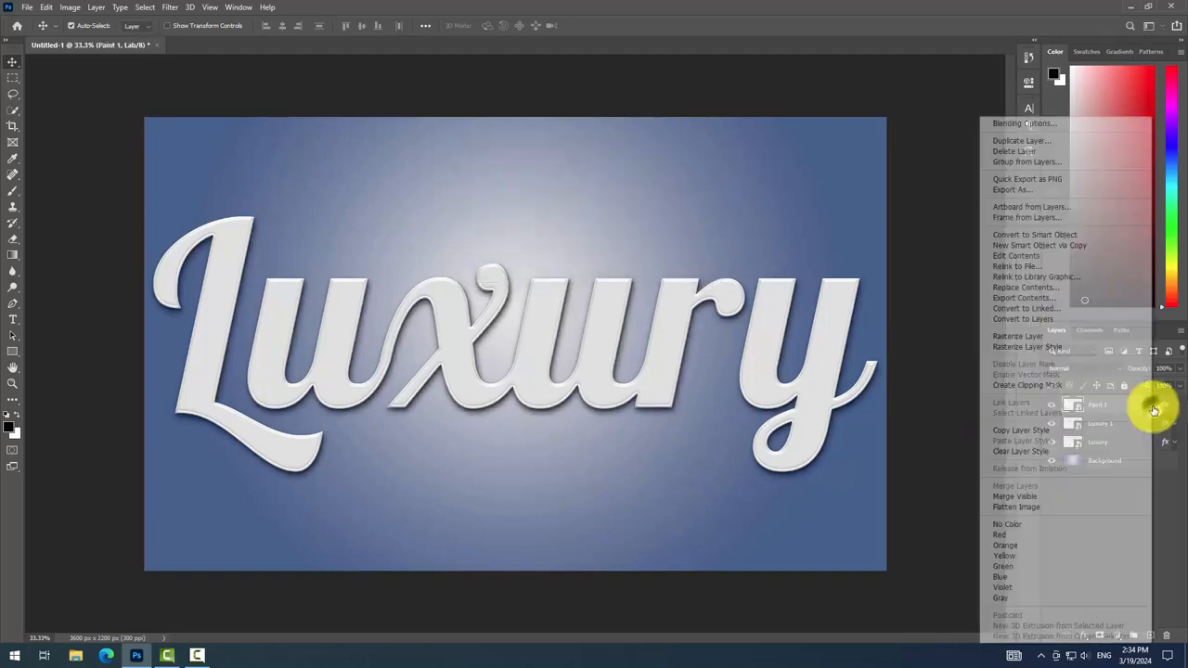
pyautogui.click(1051, 453)
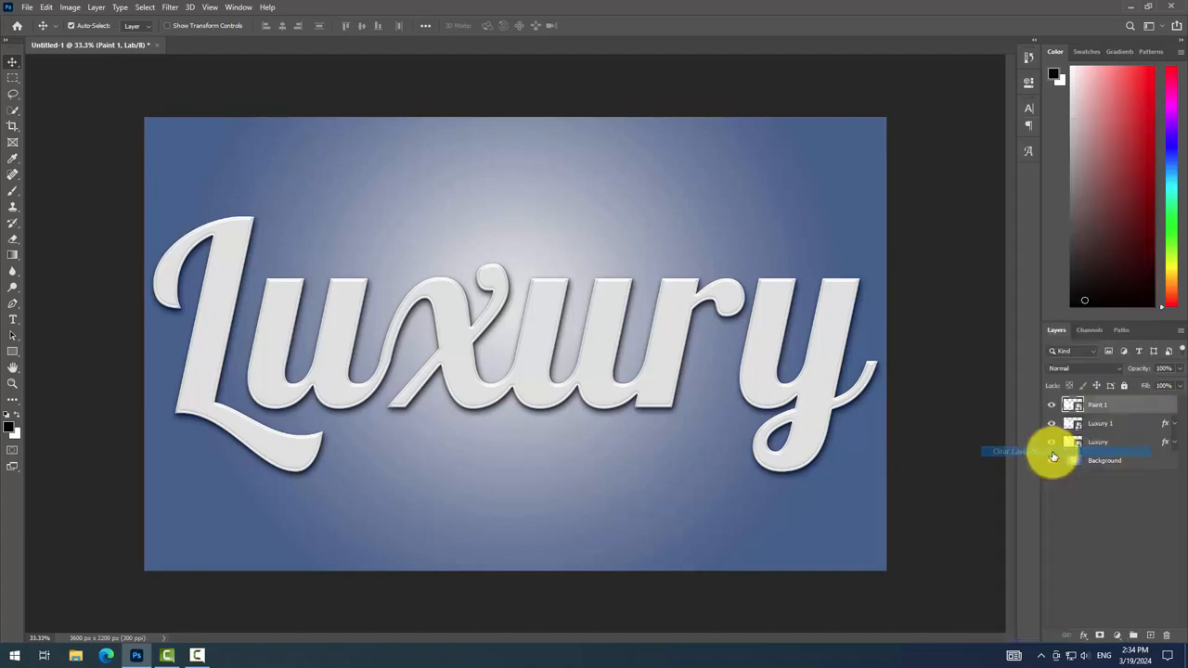
pyautogui.click(1116, 635)
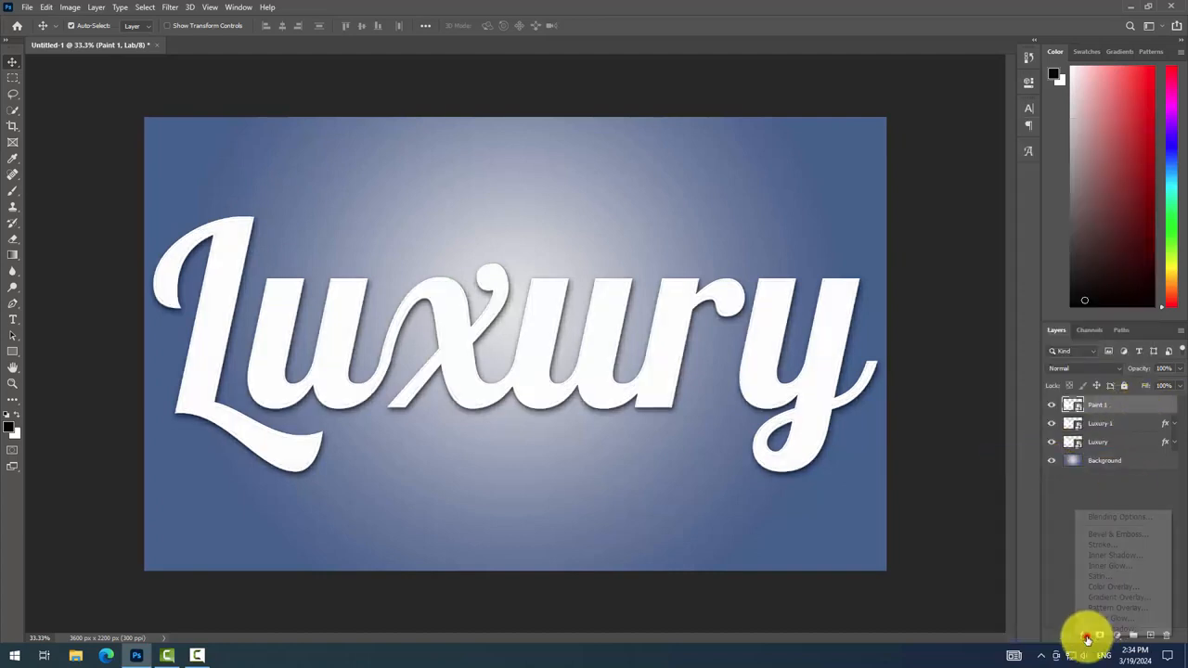
pyautogui.click(1107, 520)
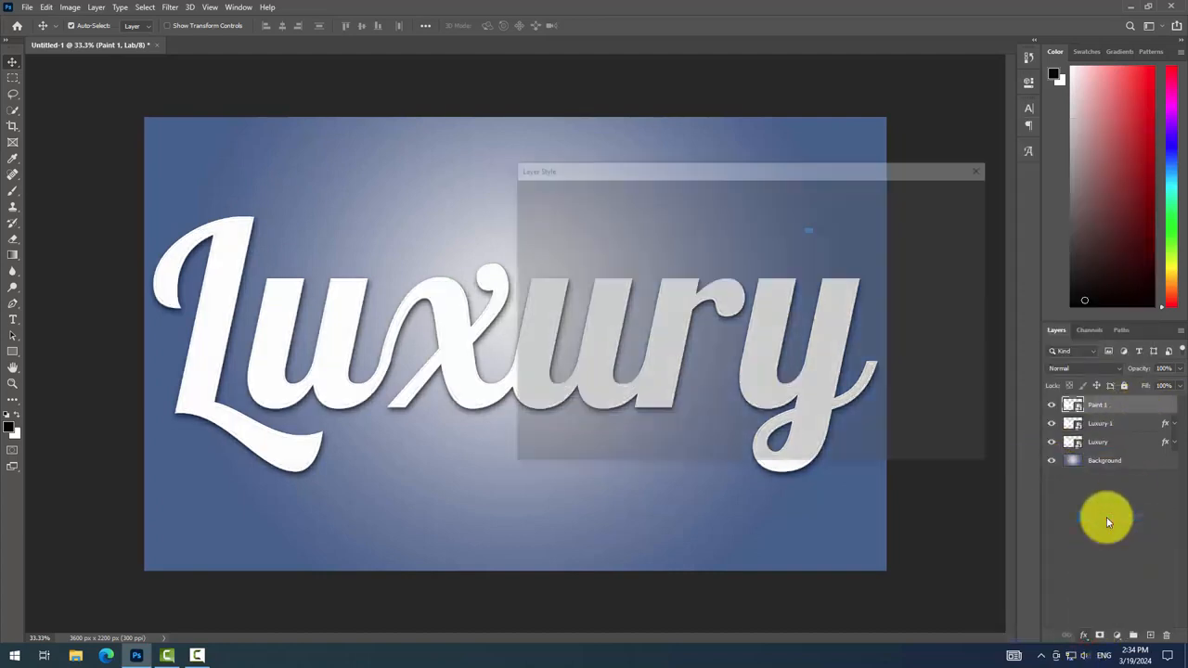
pyautogui.click(812, 264)
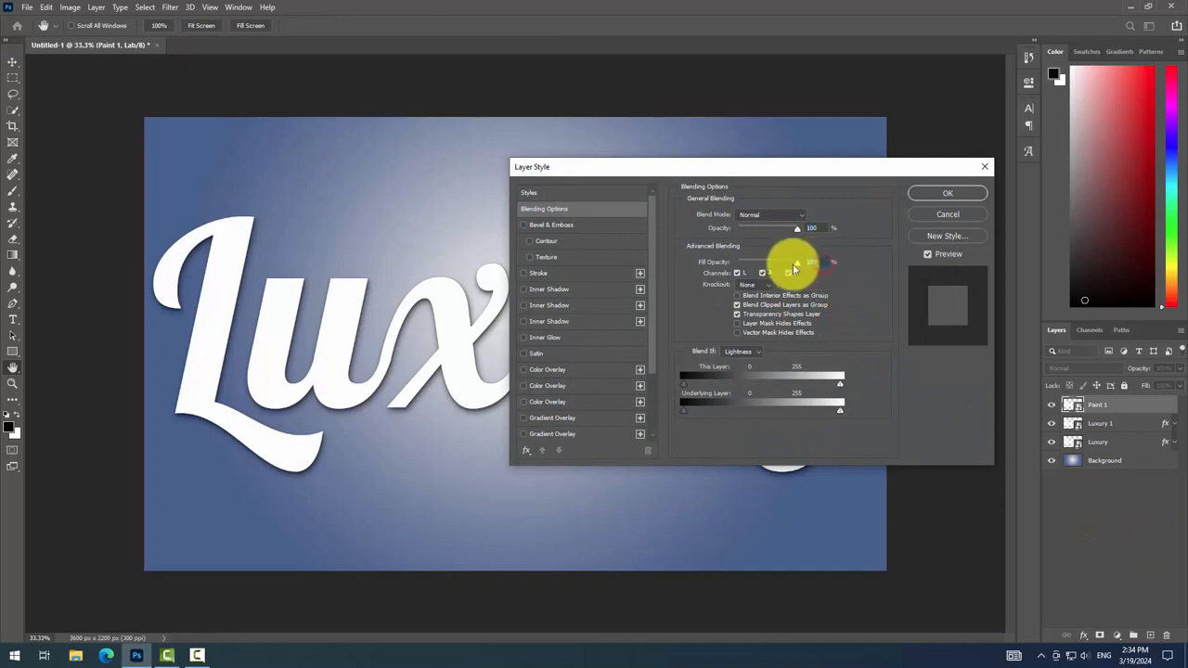
pyautogui.write('0')
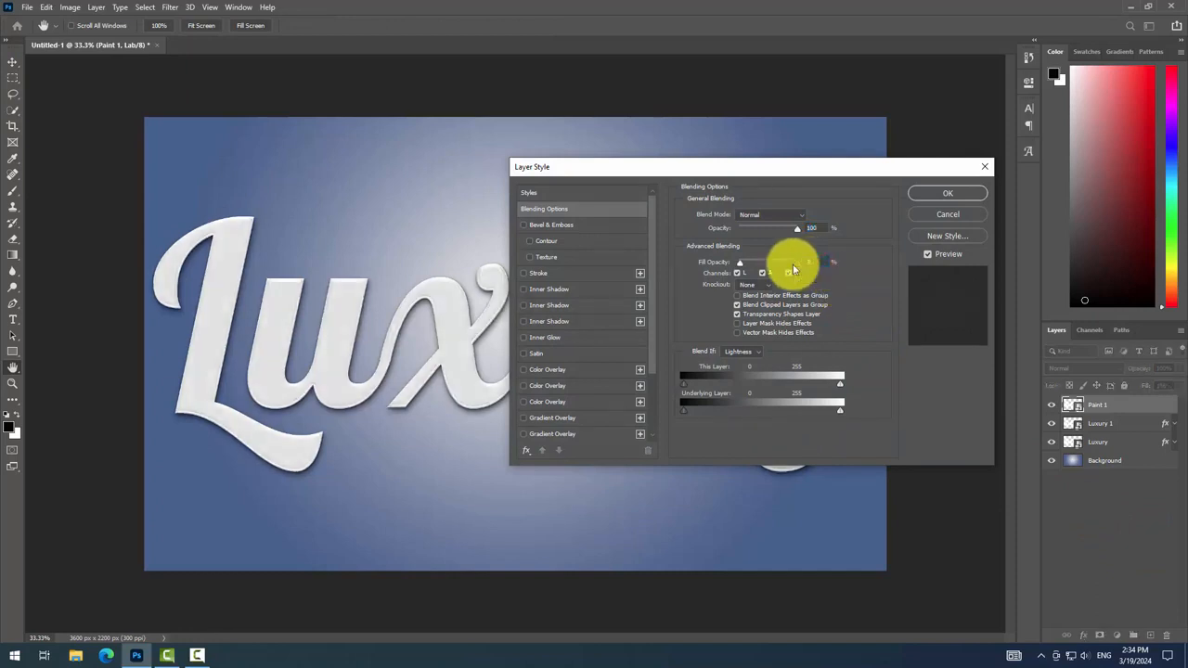
pyautogui.write('30')
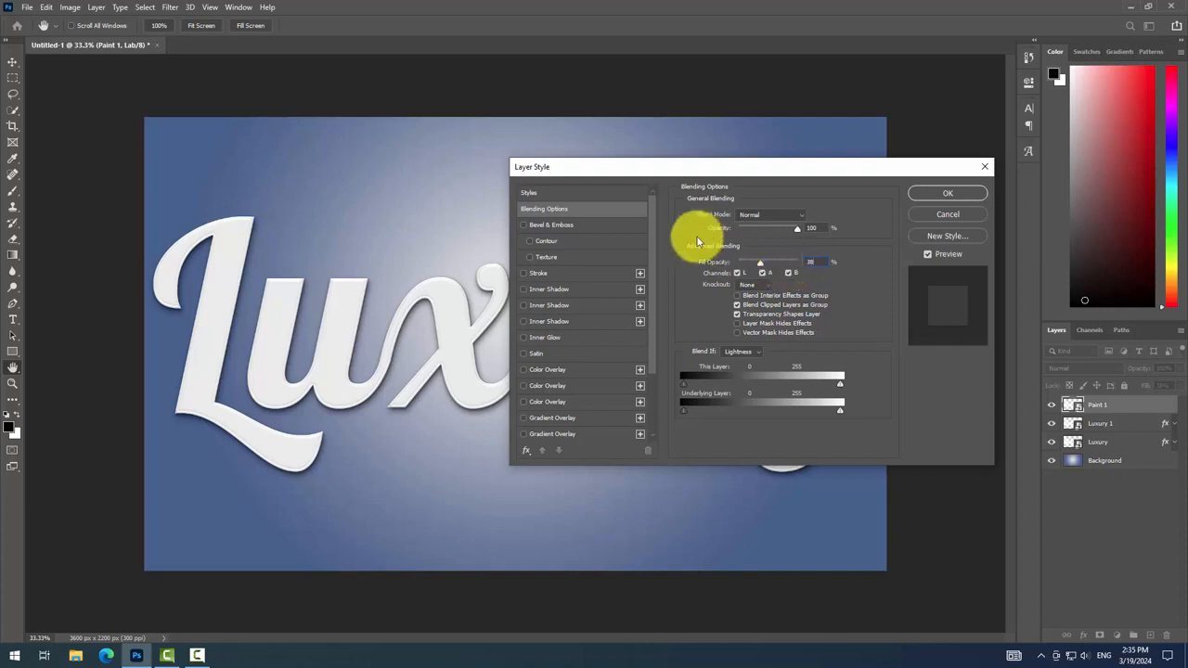
# - Add a smooth Inner Bevel to Paint 1 with 300% depth, 10 px size and 16 px soften
pyautogui.click(568, 225)
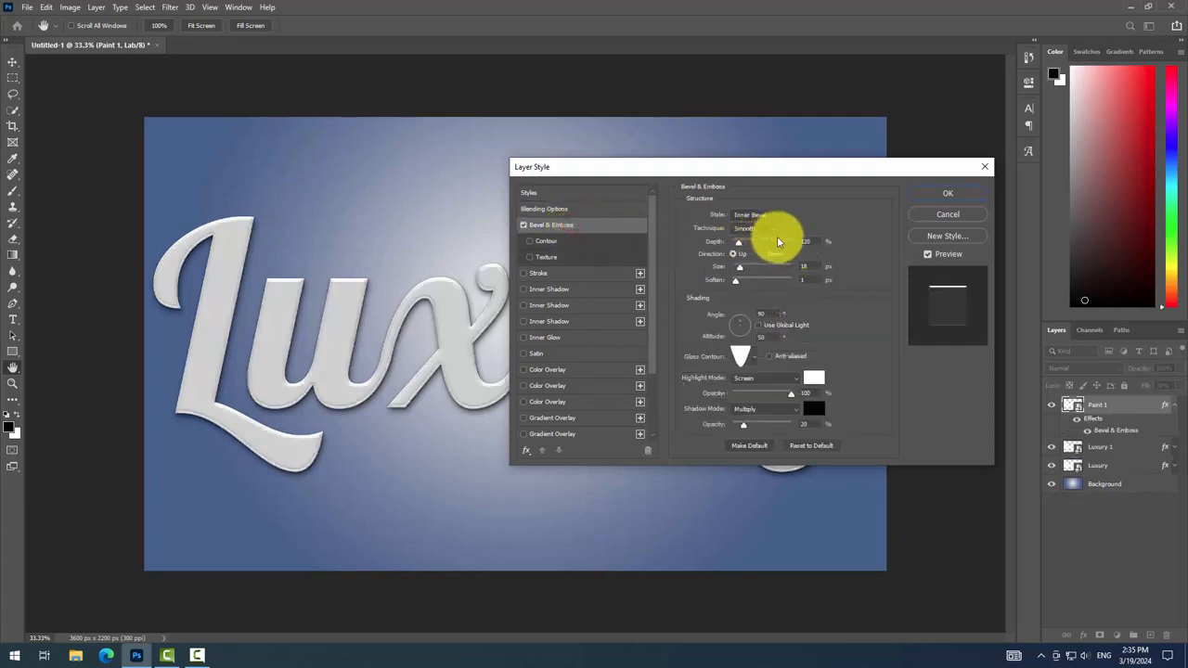
pyautogui.moveTo(814, 242); pyautogui.dragTo(787, 244)
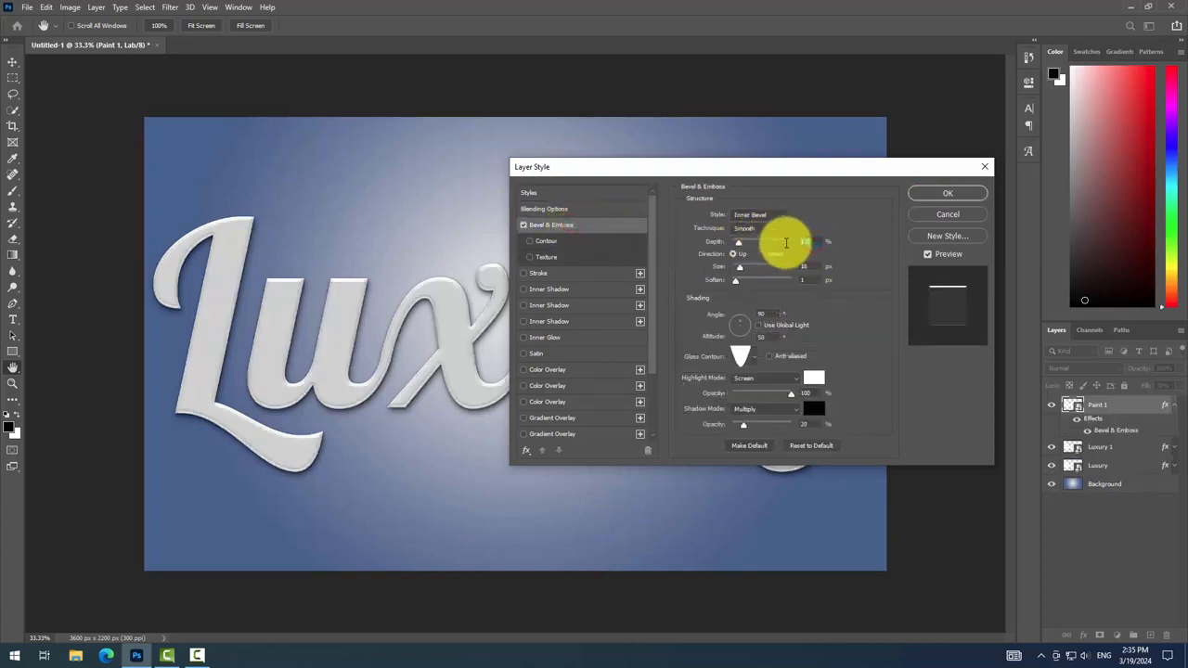
pyautogui.write('200')
pyautogui.click(810, 268)
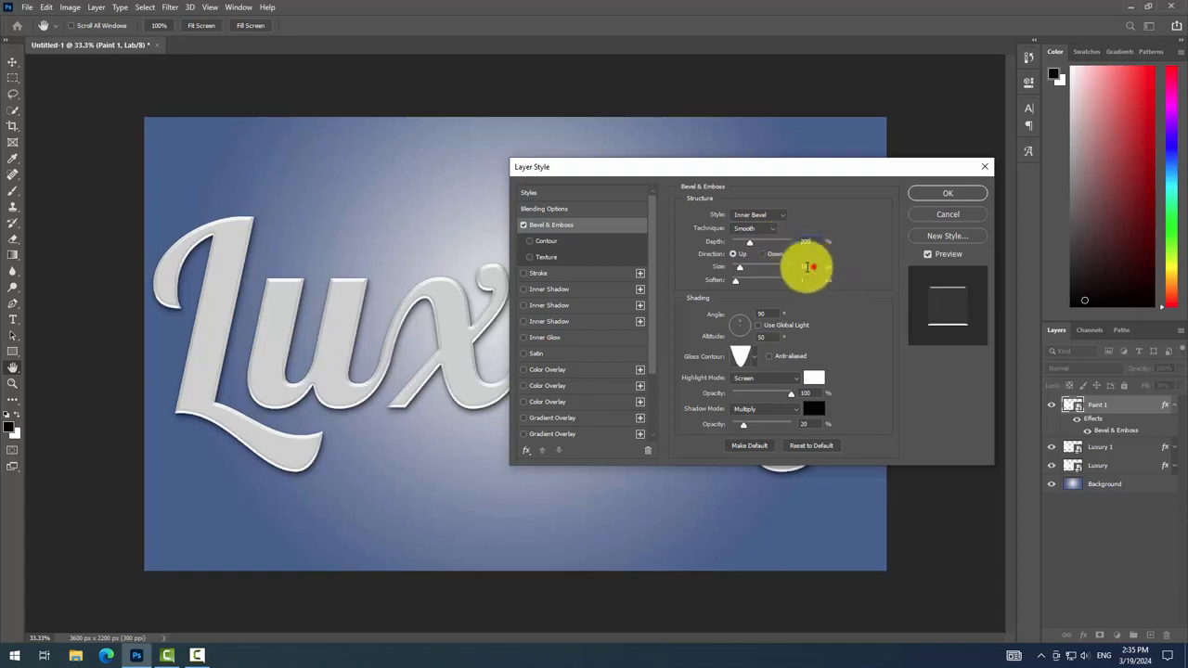
pyautogui.moveTo(813, 267); pyautogui.dragTo(753, 272)
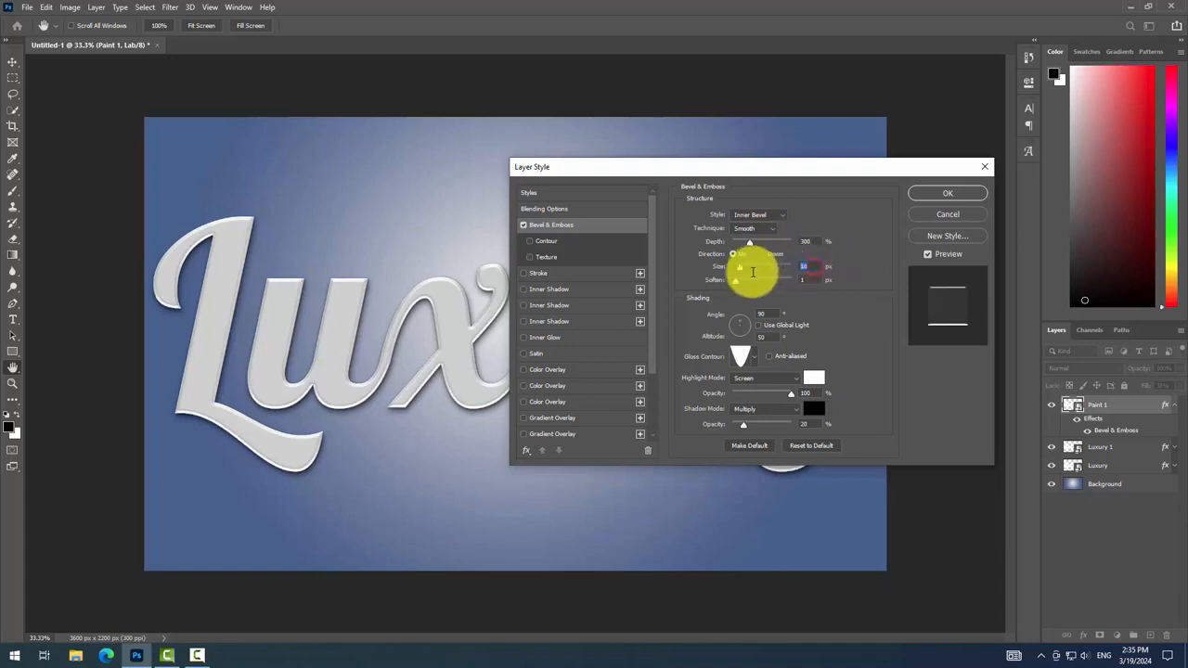
pyautogui.click(806, 280)
pyautogui.write('16')
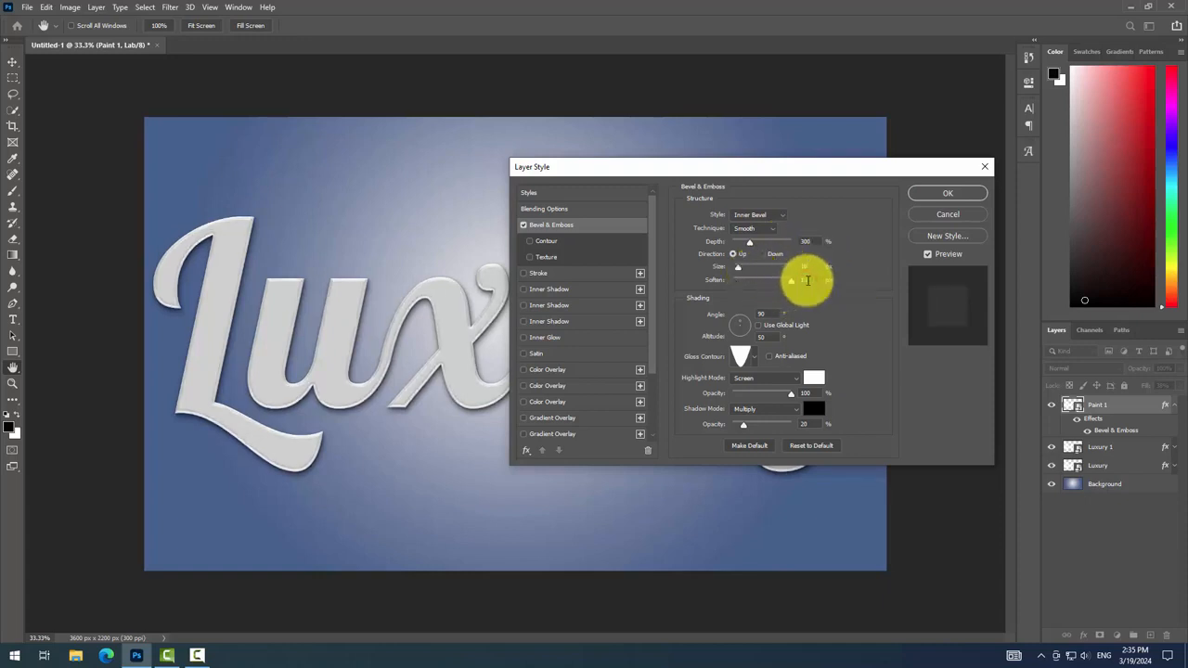
# - Set the Paint 1 bevel's altitude to 30° and its gloss contour to the stair-stepped preset
pyautogui.doubleClick(752, 314)
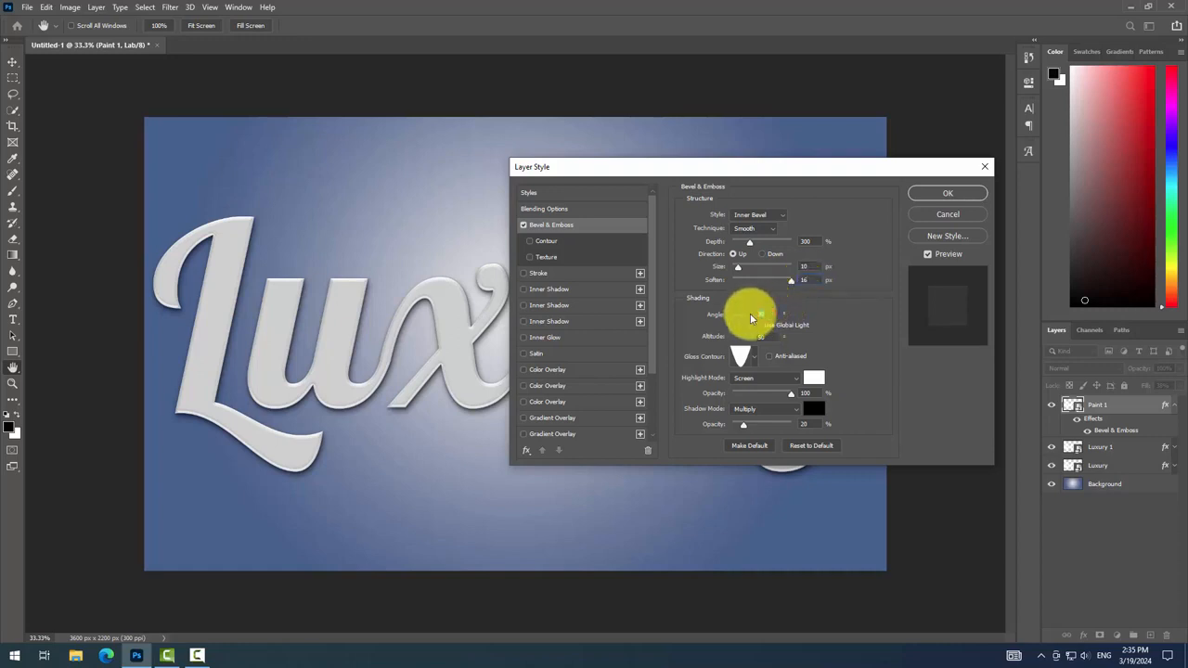
pyautogui.moveTo(772, 337); pyautogui.dragTo(754, 353)
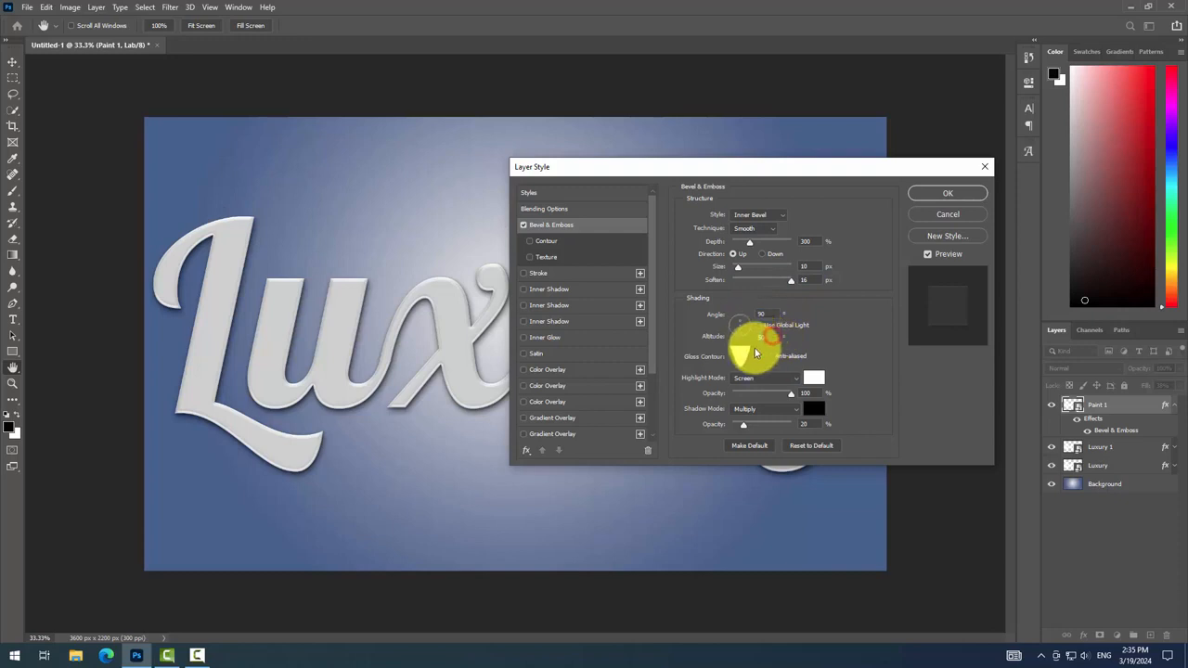
pyautogui.write('40')
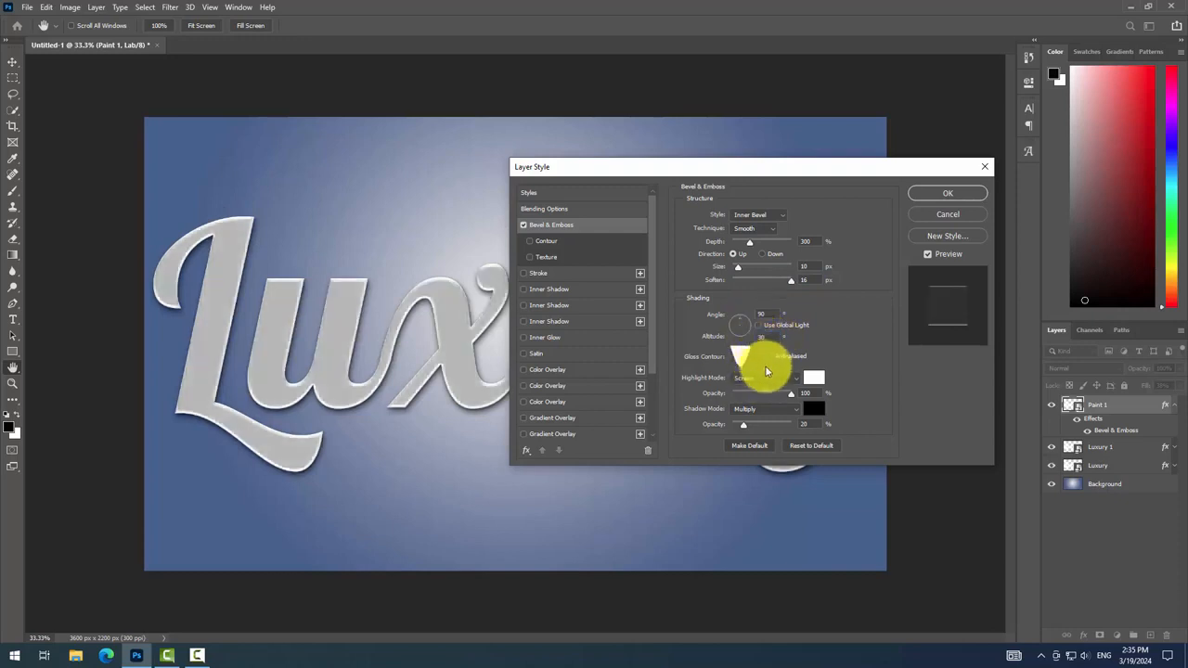
pyautogui.click(755, 365)
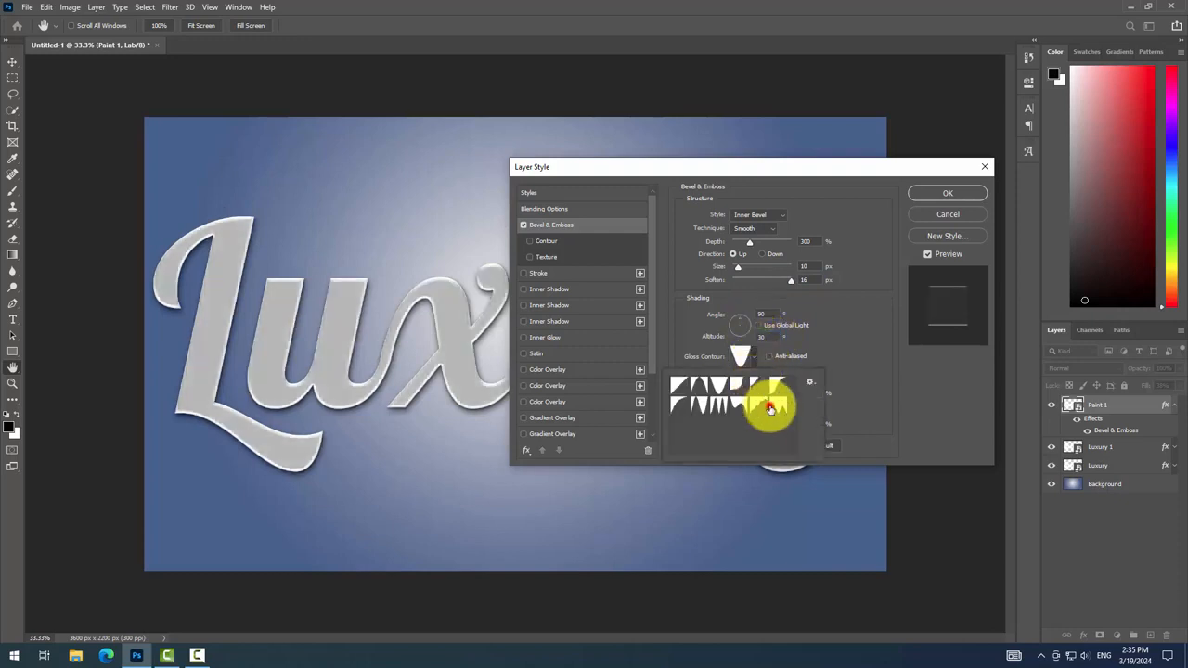
pyautogui.click(776, 404)
pyautogui.click(849, 374)
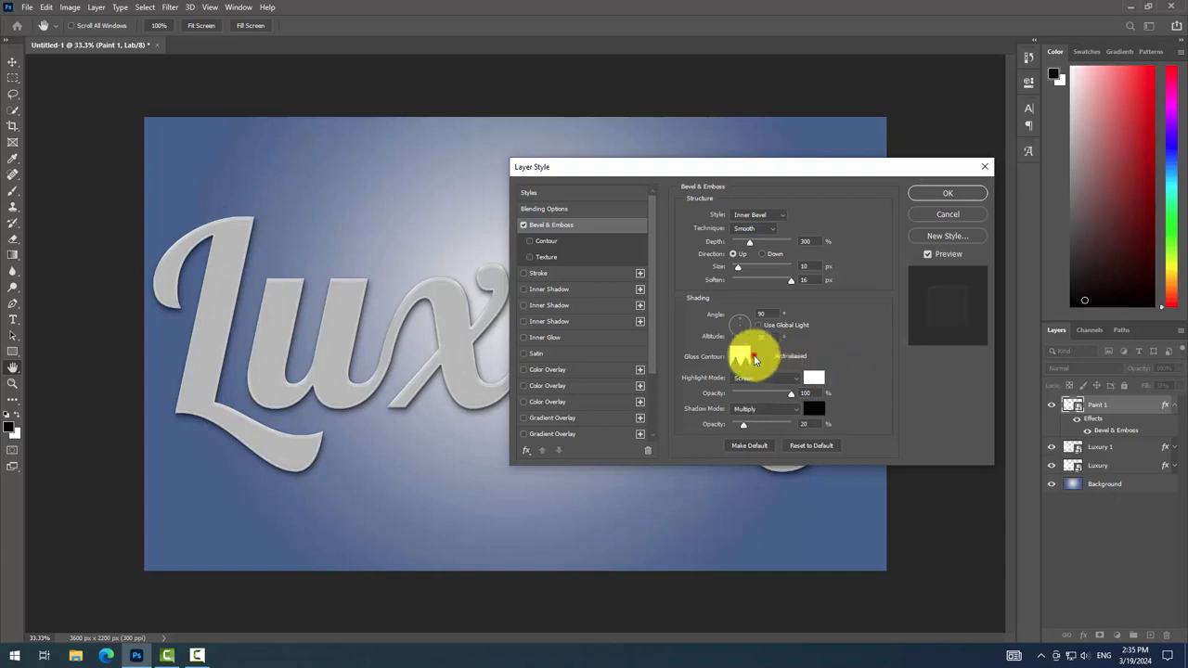
pyautogui.click(752, 357)
pyautogui.click(764, 403)
pyautogui.click(850, 374)
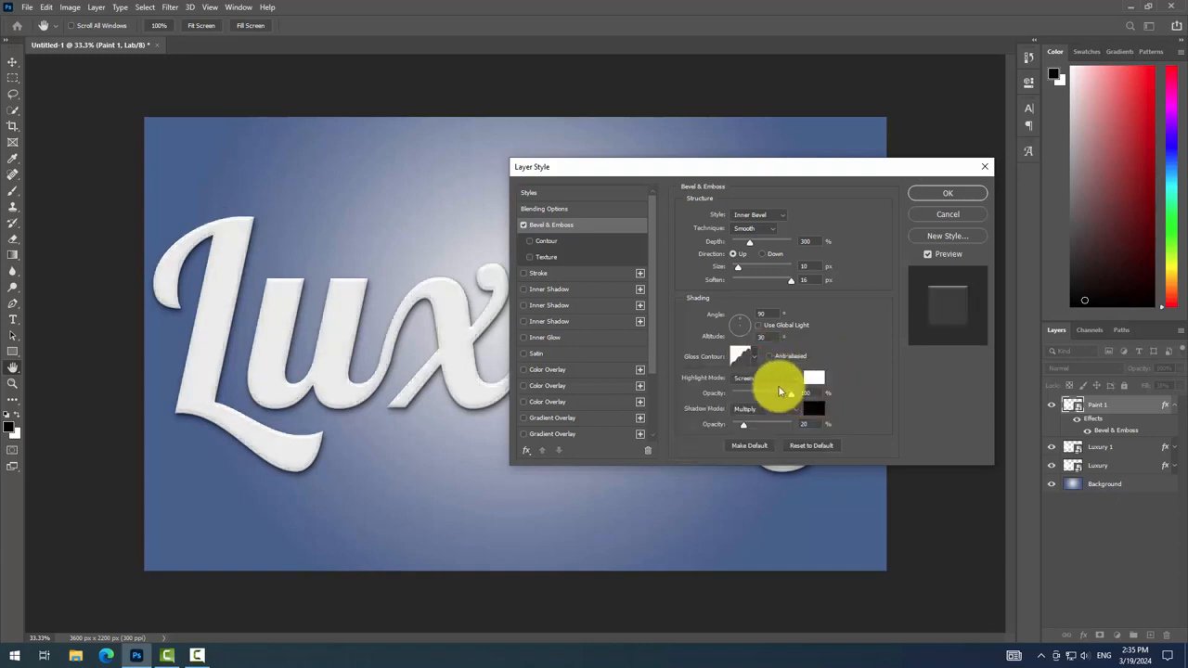
# - Set the bevel's highlight mode to Soft Light at 50% opacity and its shadow opacity to 15%
pyautogui.click(775, 382)
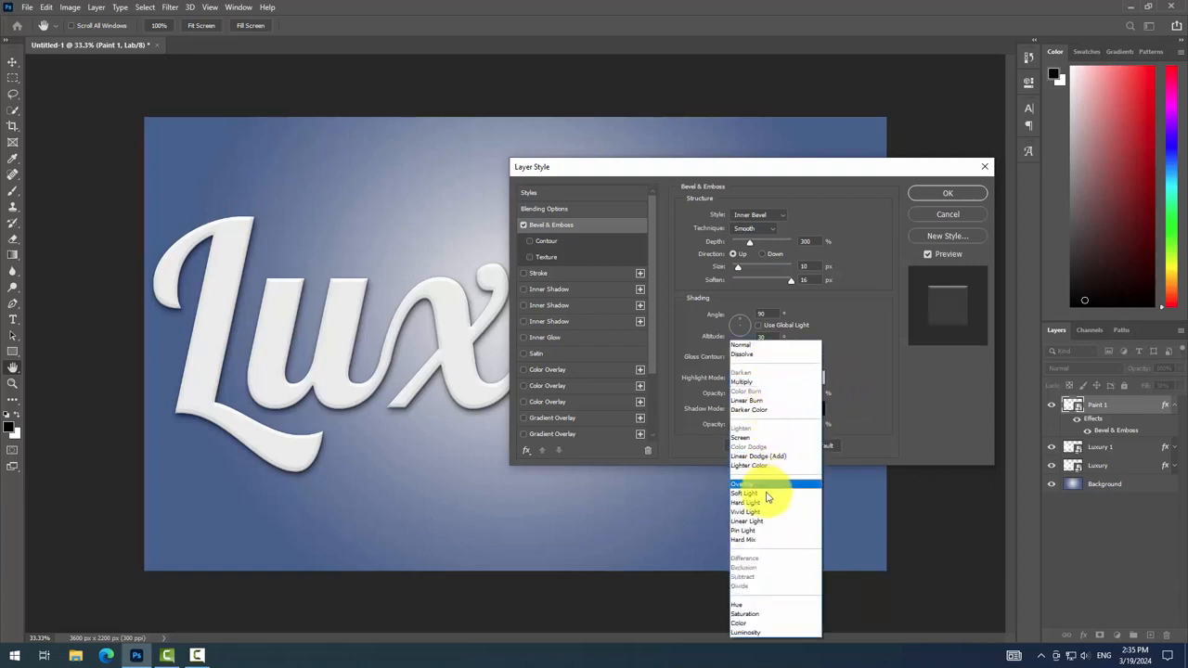
pyautogui.click(761, 508)
pyautogui.click(810, 395)
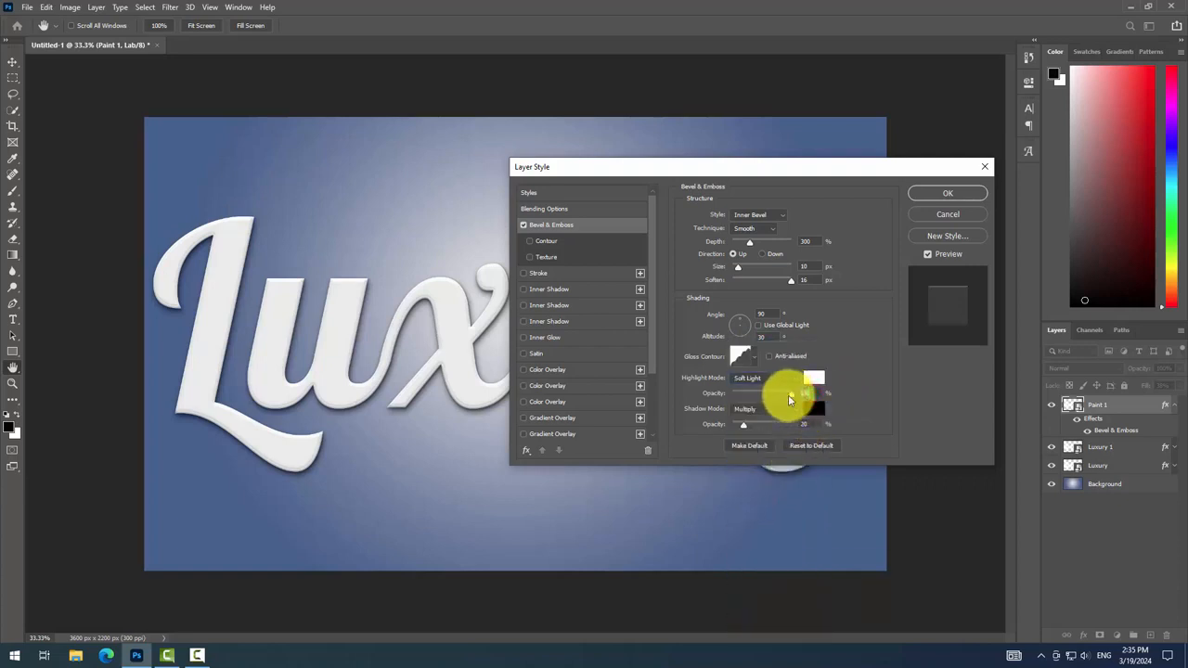
pyautogui.write('50')
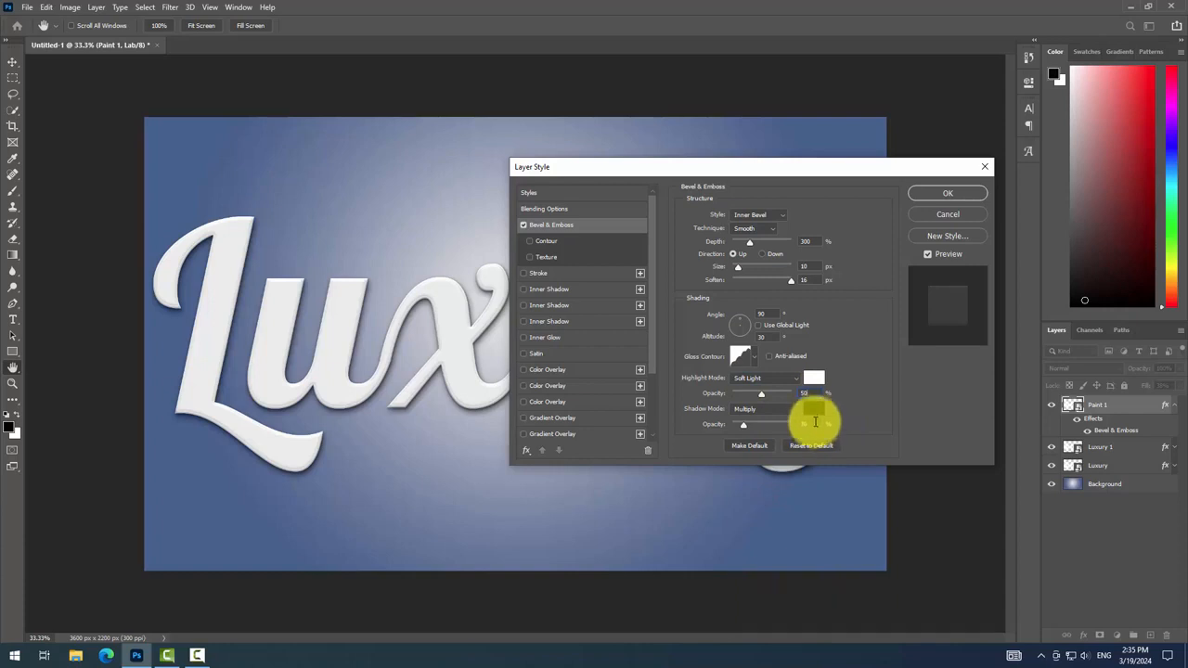
pyautogui.click(815, 423)
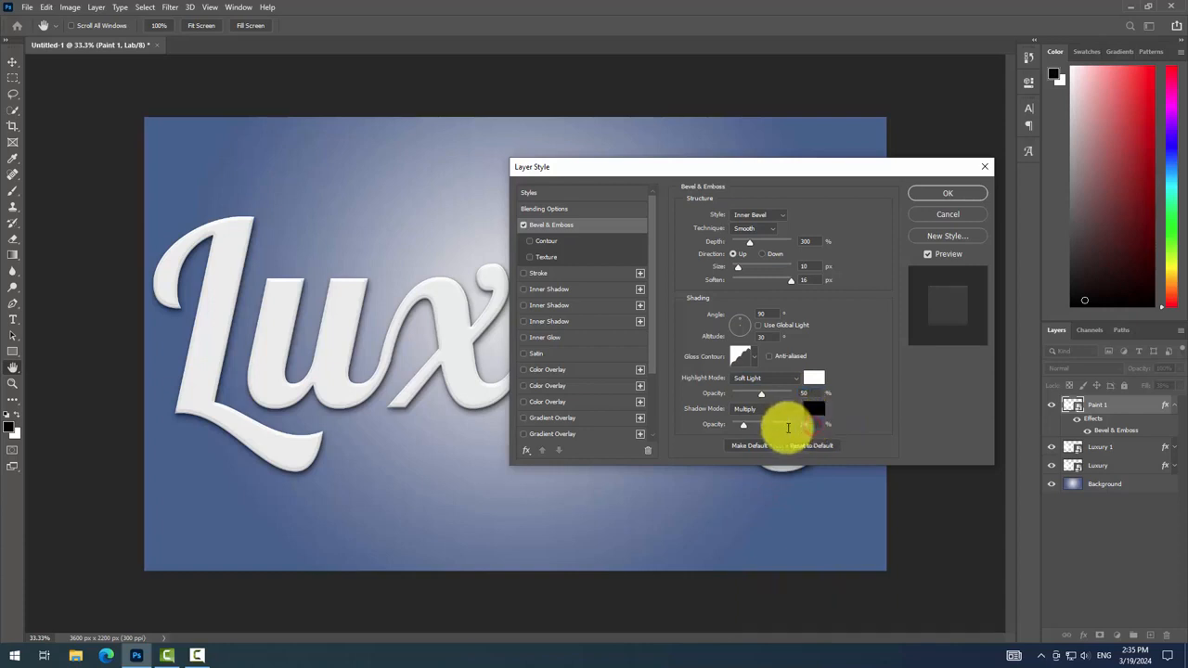
pyautogui.write('15')
# - Enable Texture for the Paint 1 bevel and choose the mottled grey pattern at the end of the pattern list
pyautogui.click(554, 258)
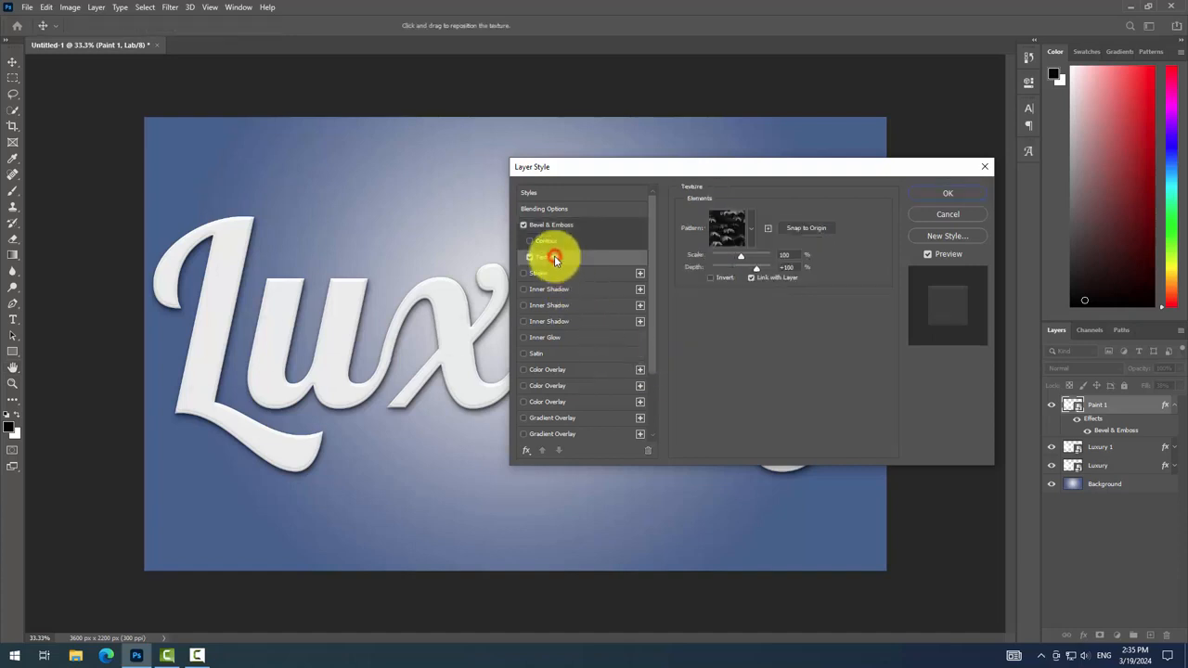
pyautogui.click(752, 230)
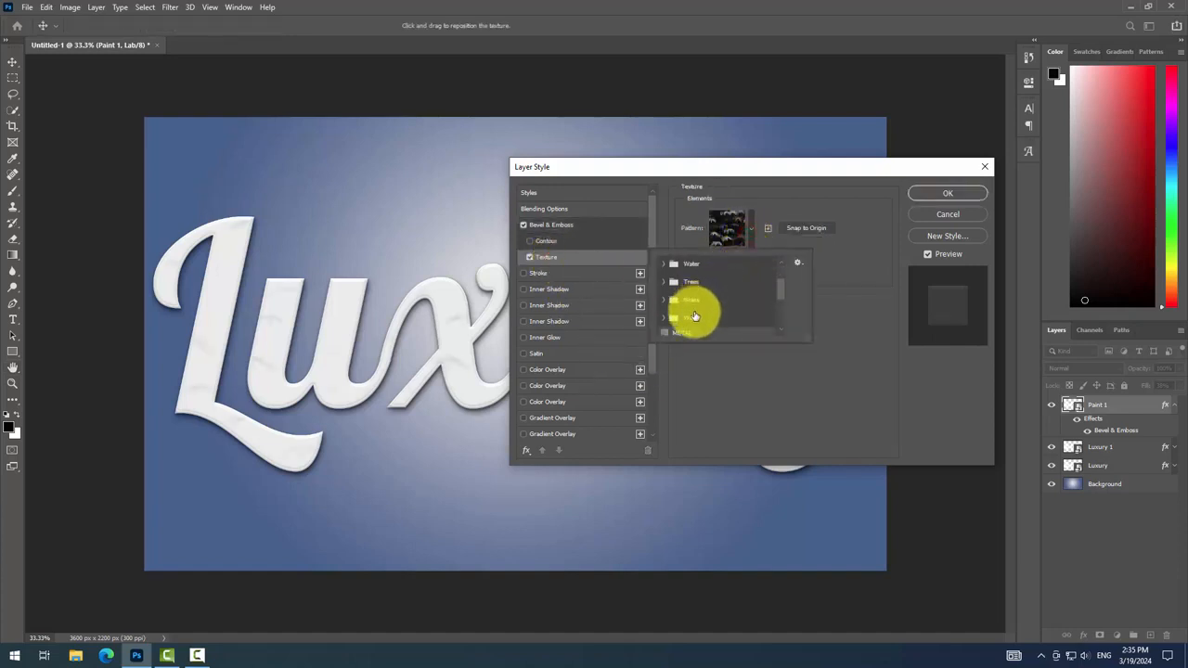
pyautogui.scroll(-2, 695, 311)
pyautogui.click(686, 331)
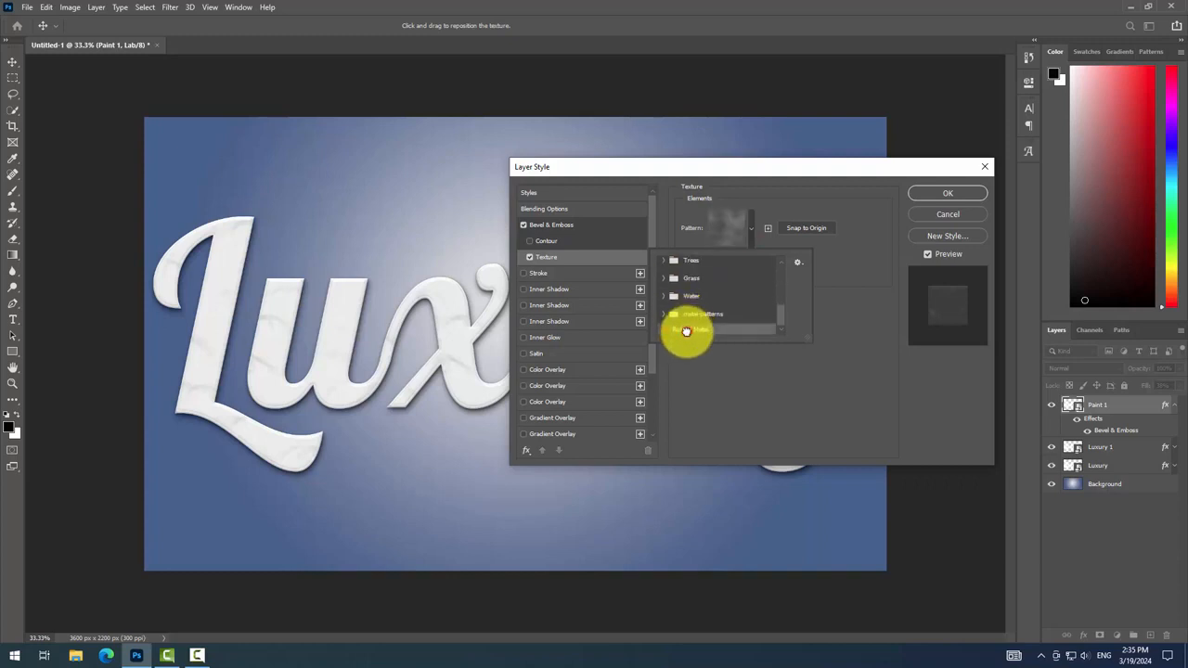
# - Adjust the scale and depth of the mottled texture on Paint 1's bevel
pyautogui.click(703, 363)
pyautogui.click(788, 255)
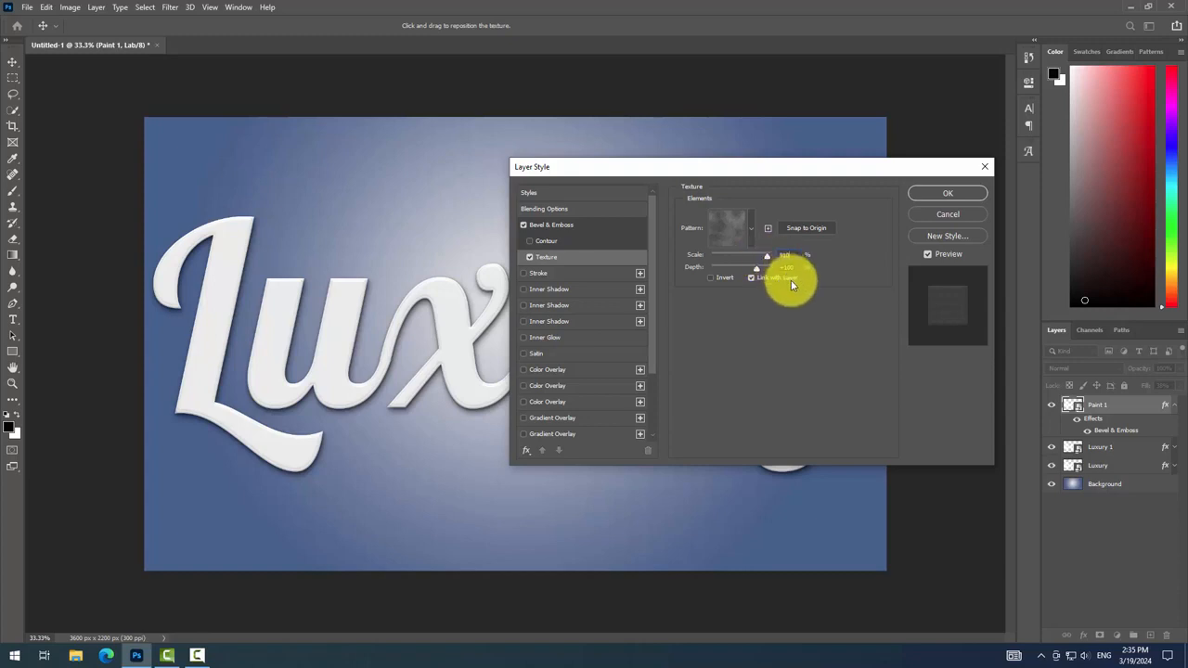
pyautogui.click(794, 268)
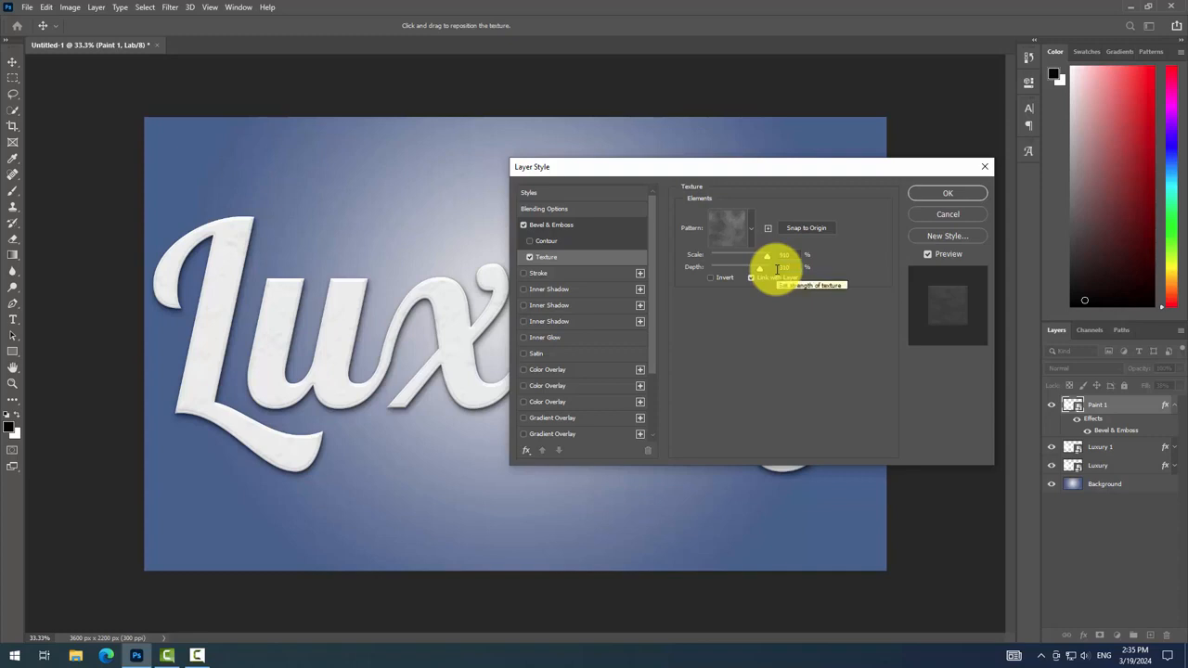
# - Enable the first Inner Shadow on Paint 1 and change its colour to a medium blue
pyautogui.click(574, 289)
pyautogui.click(809, 216)
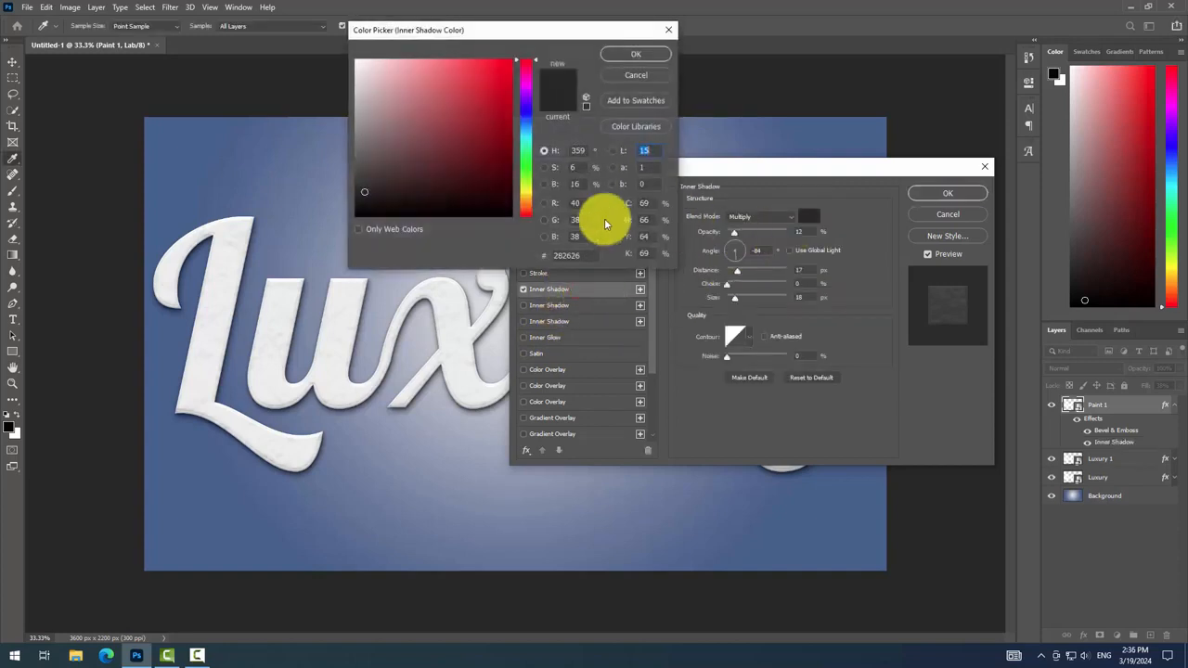
pyautogui.click(576, 256)
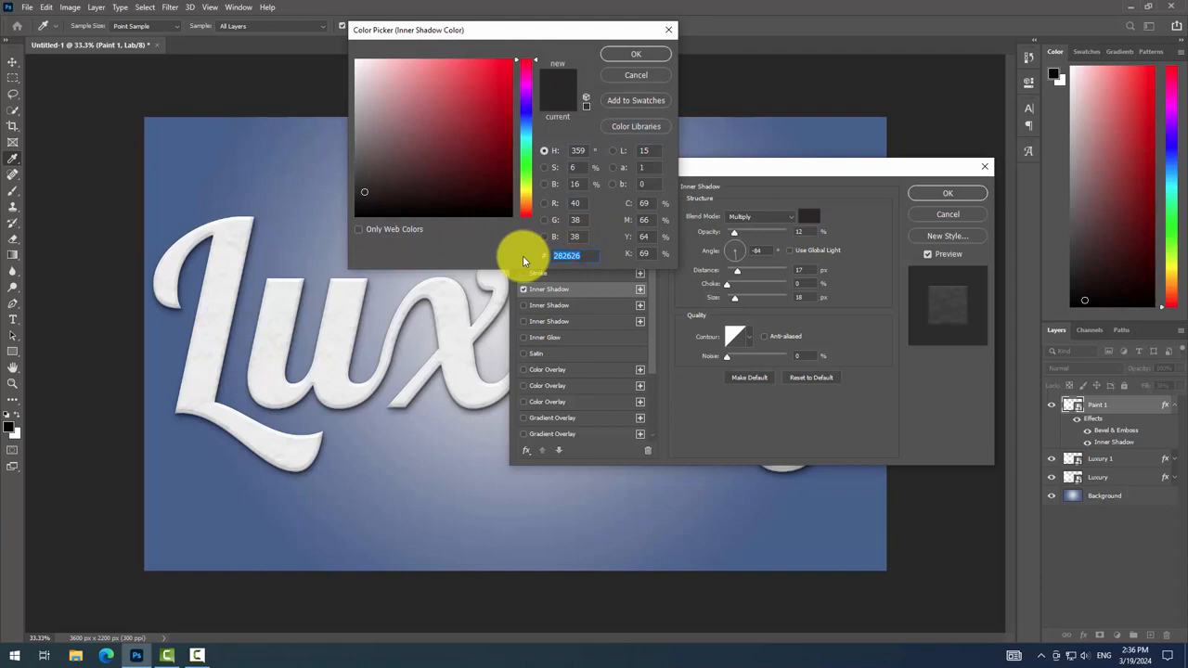
pyautogui.write('00045a')
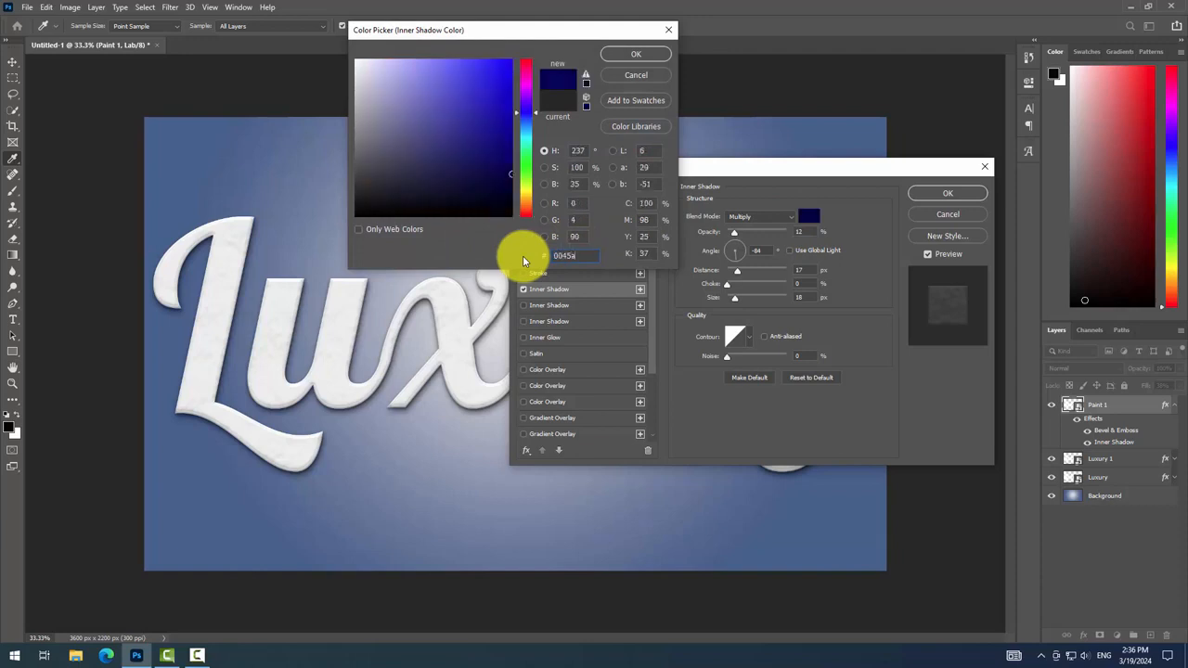
pyautogui.write('c')
pyautogui.click(655, 56)
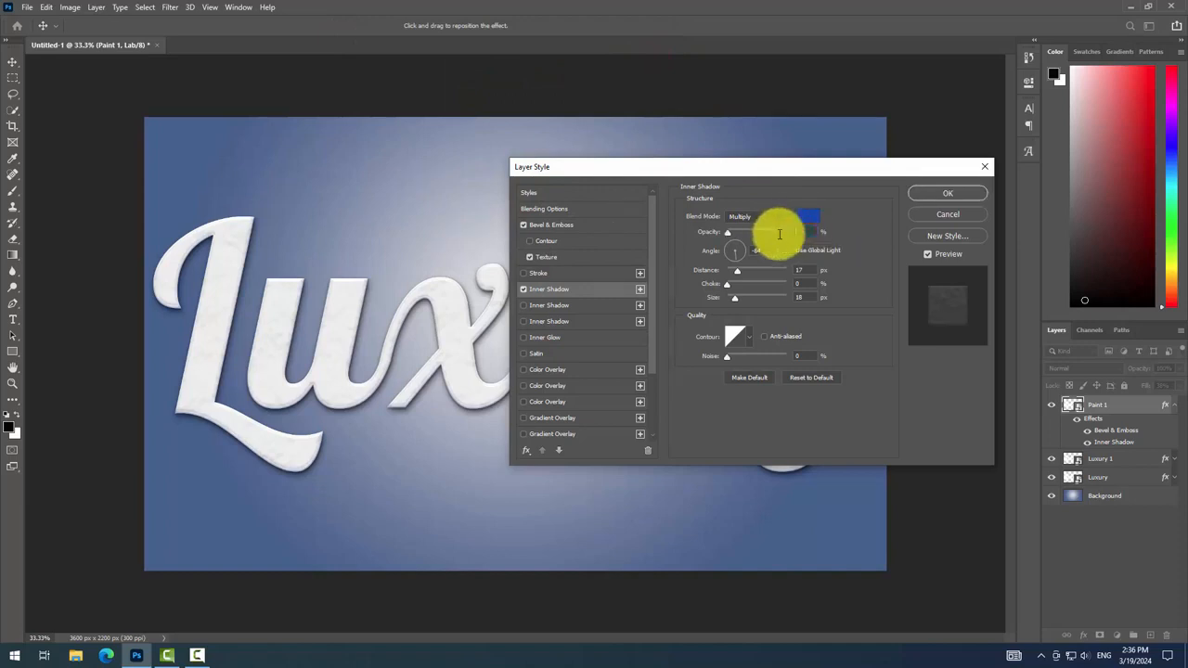
# - Set the blue inner shadow's opacity to 35%, angle to 90° and distance to 4 px
pyautogui.write('35')
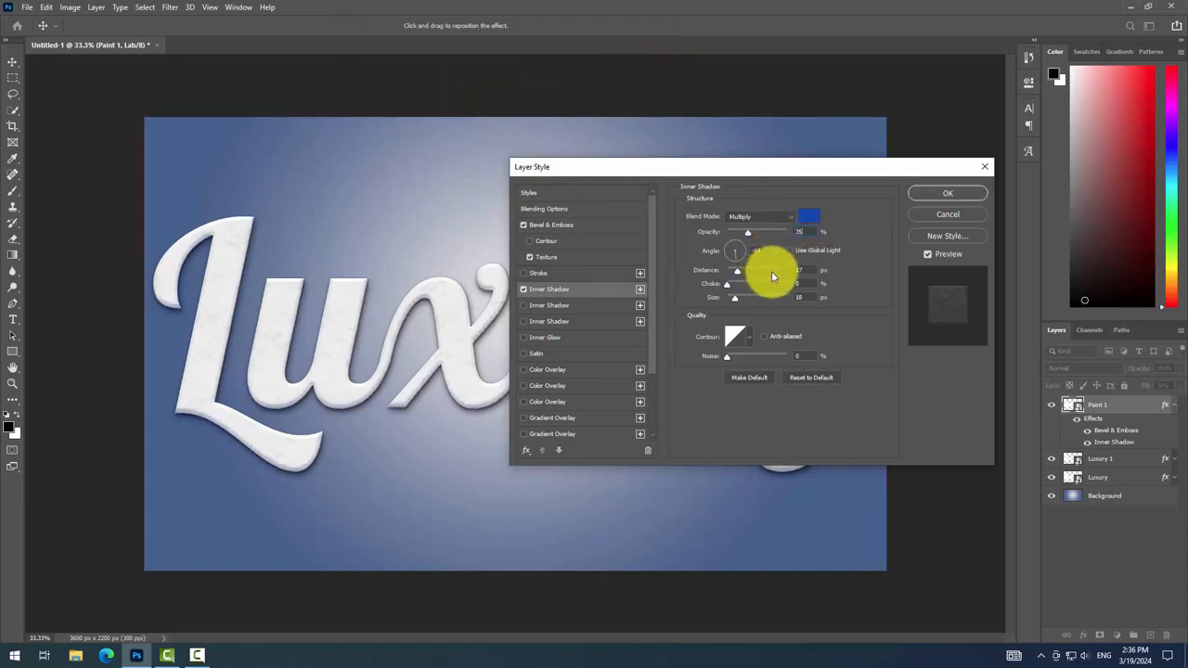
pyautogui.click(763, 251)
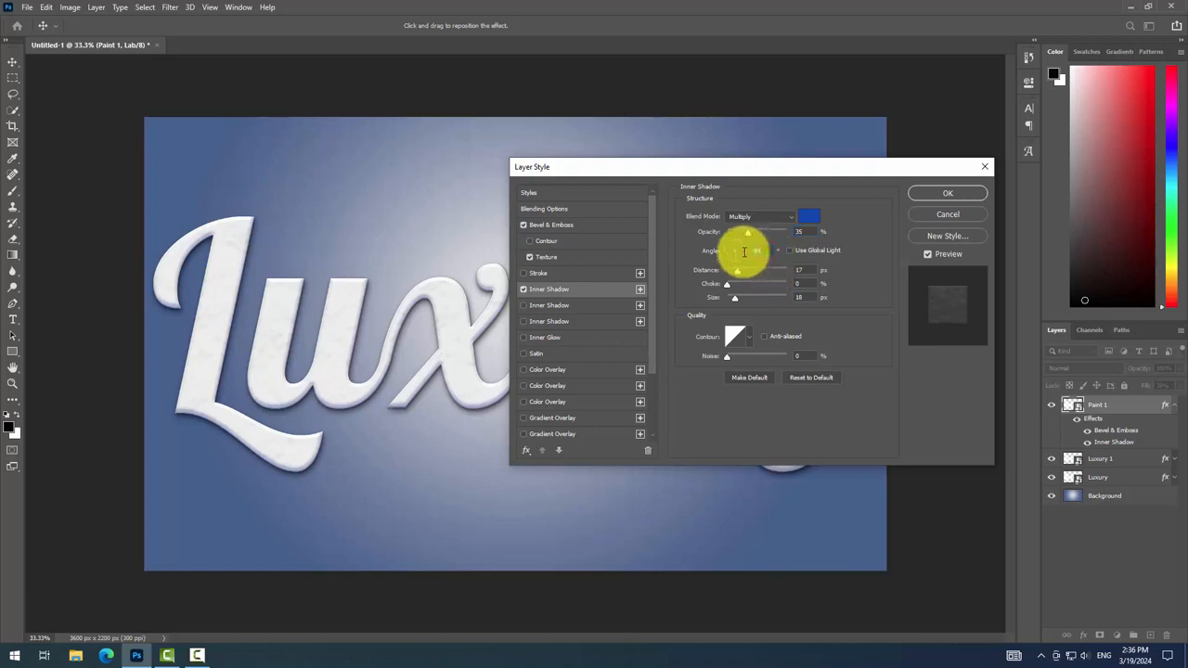
pyautogui.write('20')
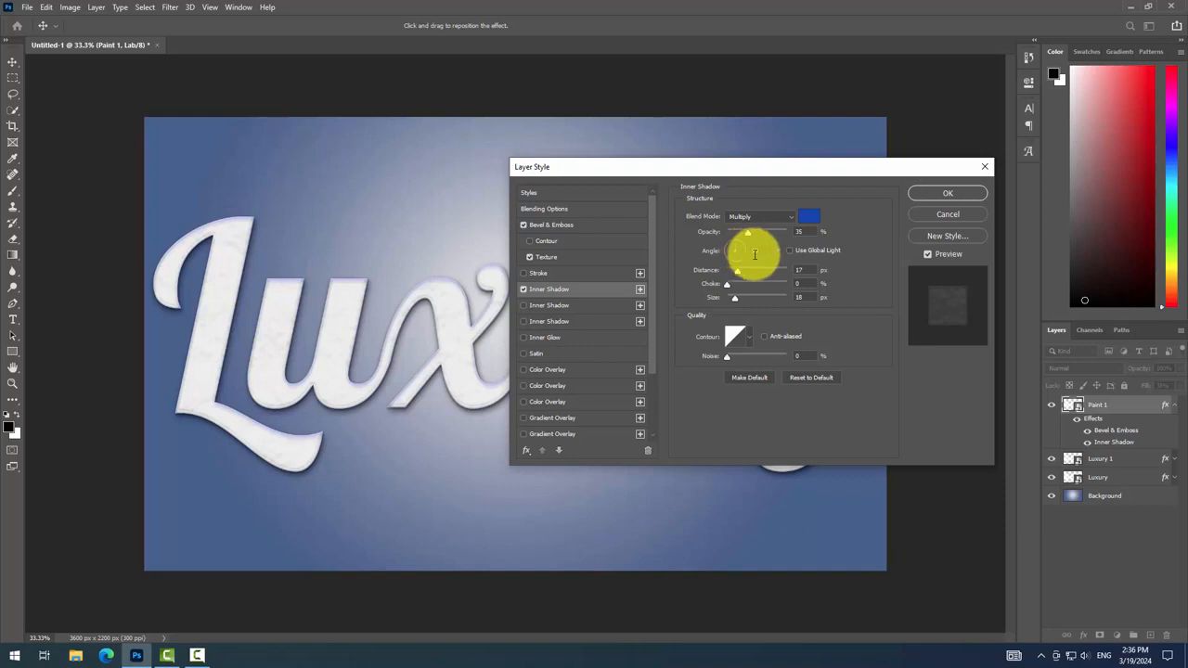
pyautogui.click(811, 270)
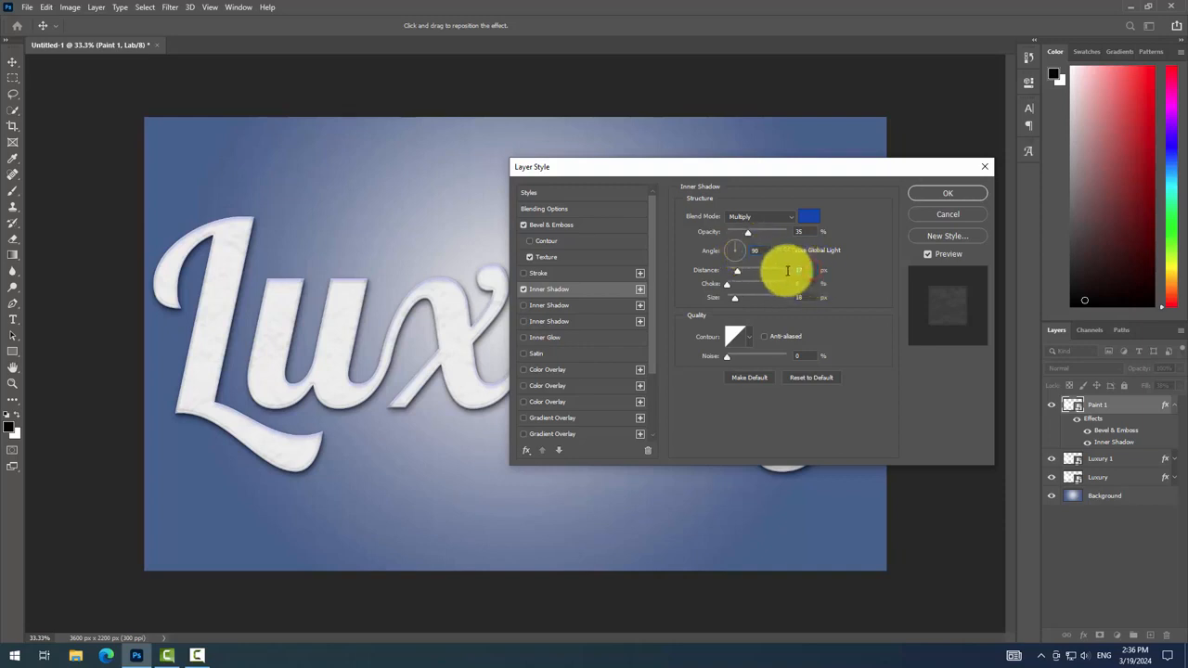
pyautogui.write('4')
# - Adjust the inner shadow's choke, set its size to 14 px, and enable the second Inner Shadow
pyautogui.click(801, 284)
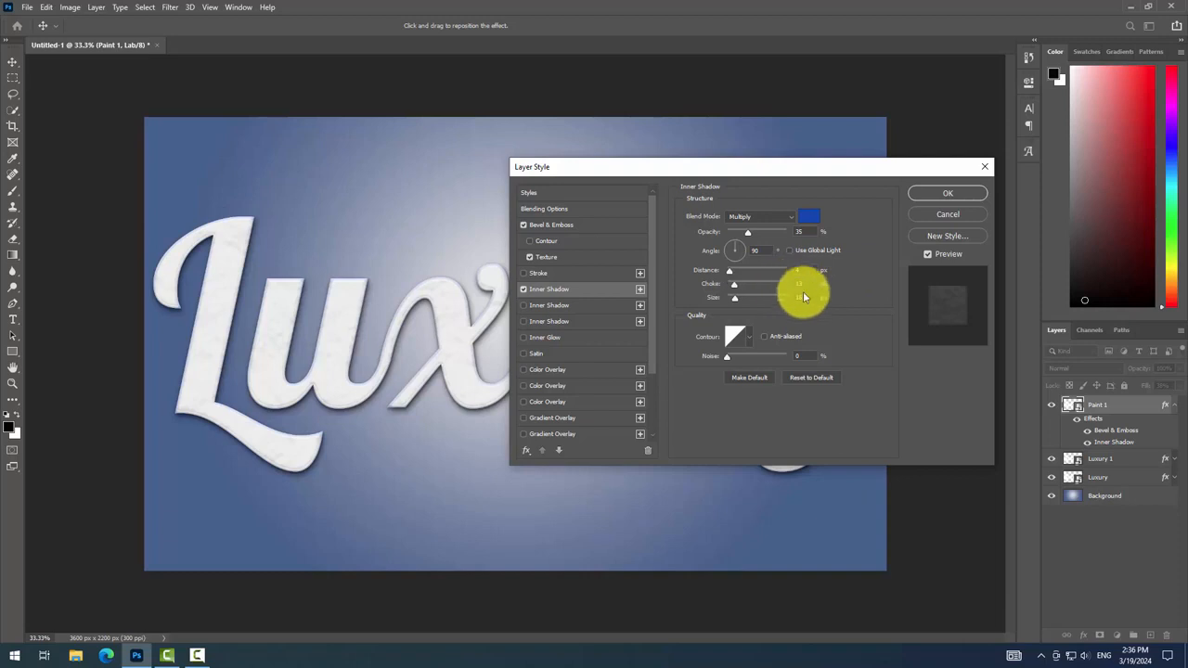
pyautogui.click(801, 297)
pyautogui.write('14')
pyautogui.click(575, 306)
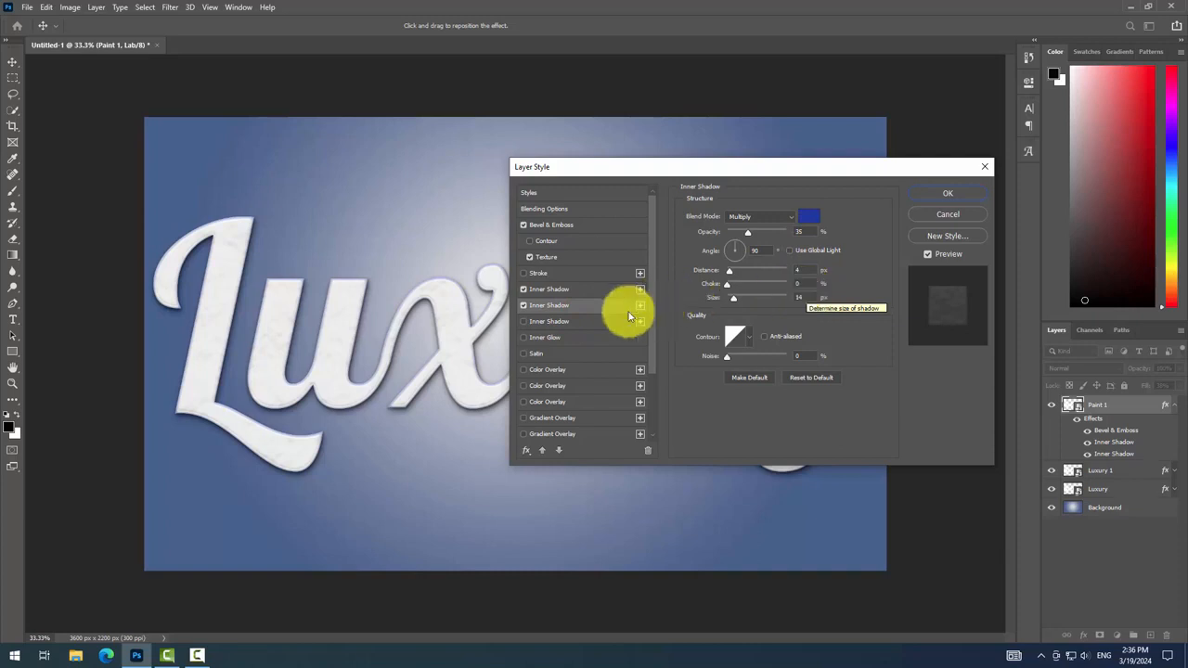
# - Enable the first Gradient Overlay on Paint 1 and reverse its rainbow gradient
pyautogui.scroll(-3, 568, 394)
pyautogui.click(595, 337)
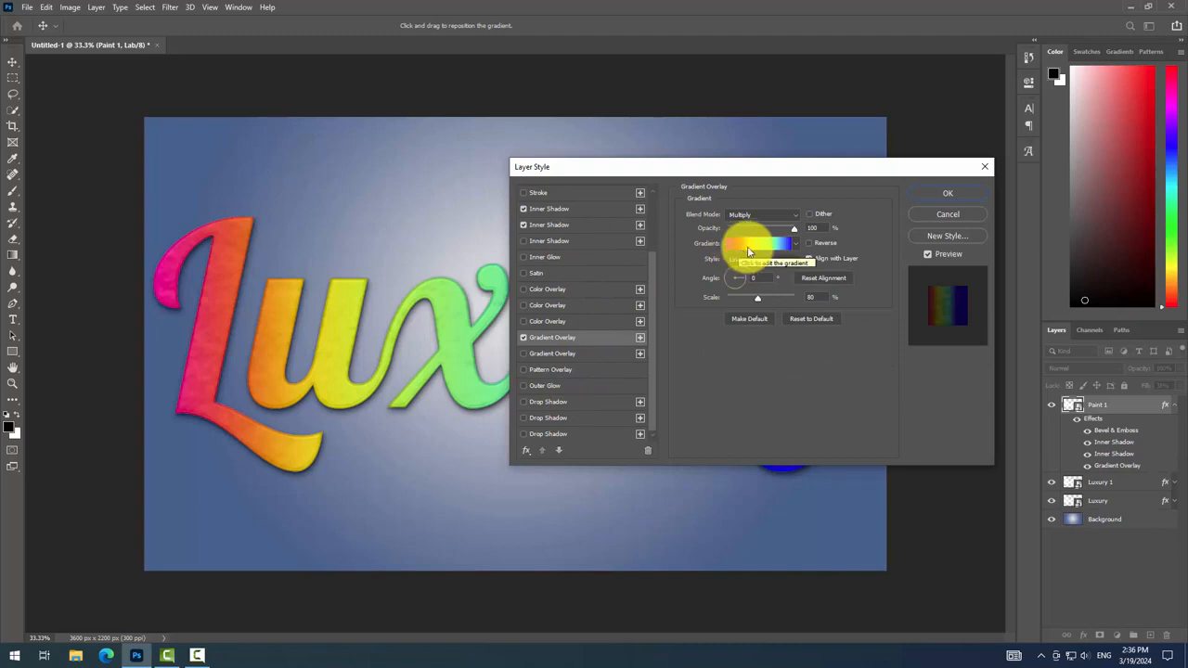
pyautogui.click(808, 247)
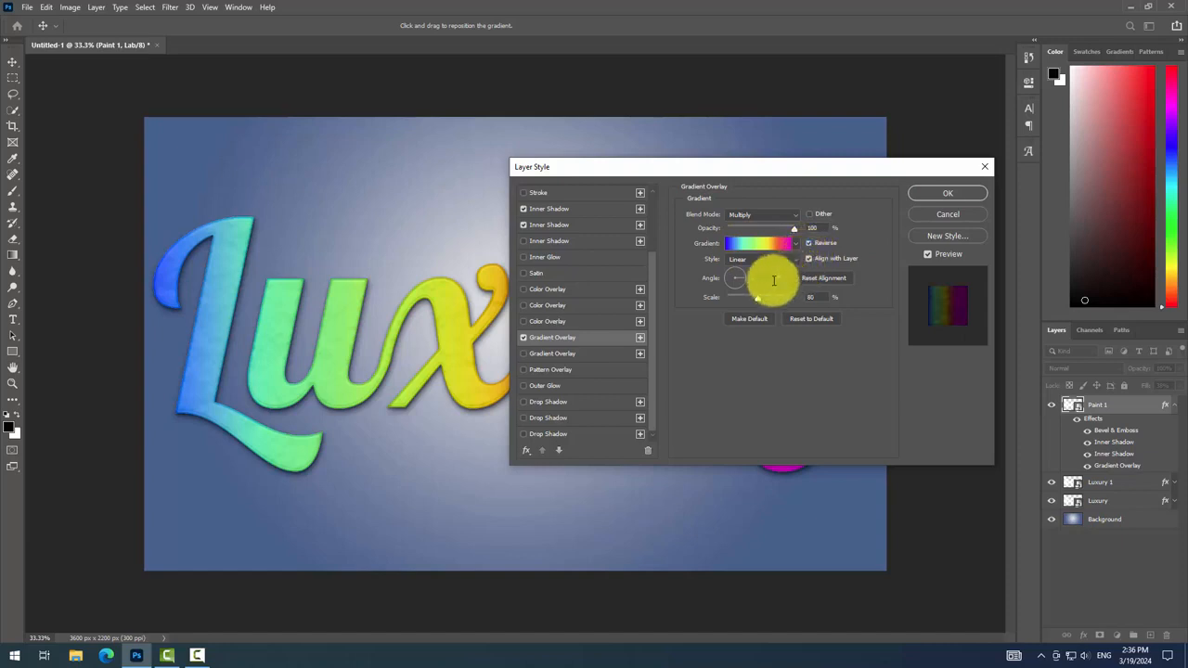
pyautogui.click(821, 297)
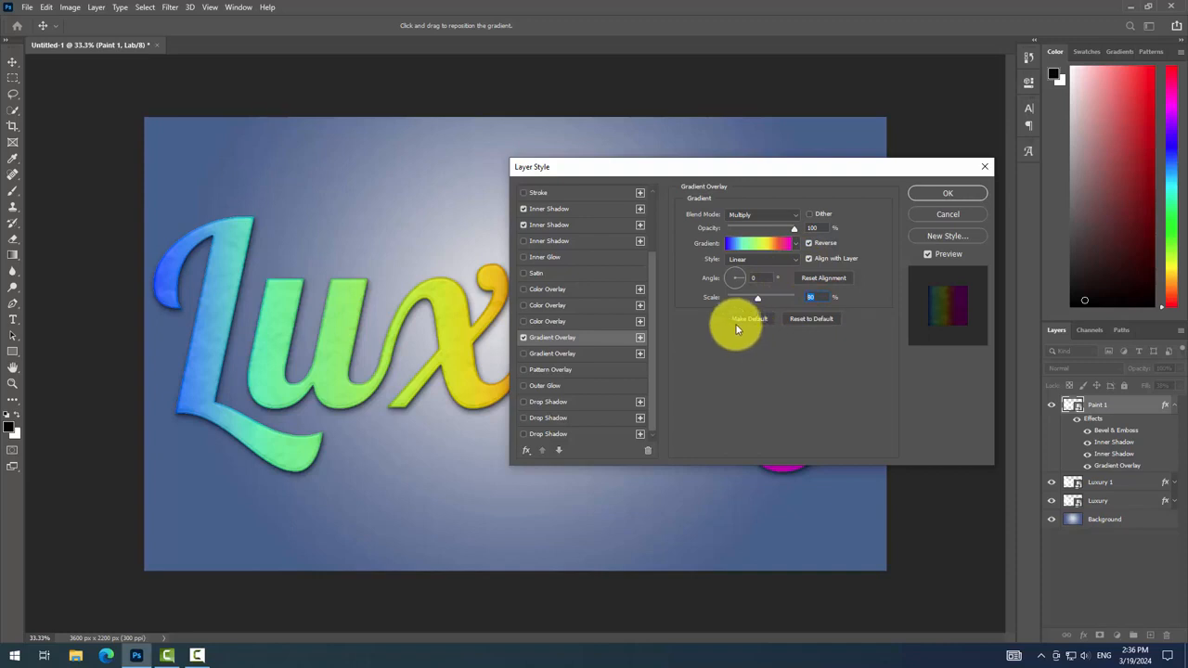
# - Enable the first Drop Shadow on Paint 1 with 40% opacity, a 90° angle and 1 px distance
pyautogui.click(592, 404)
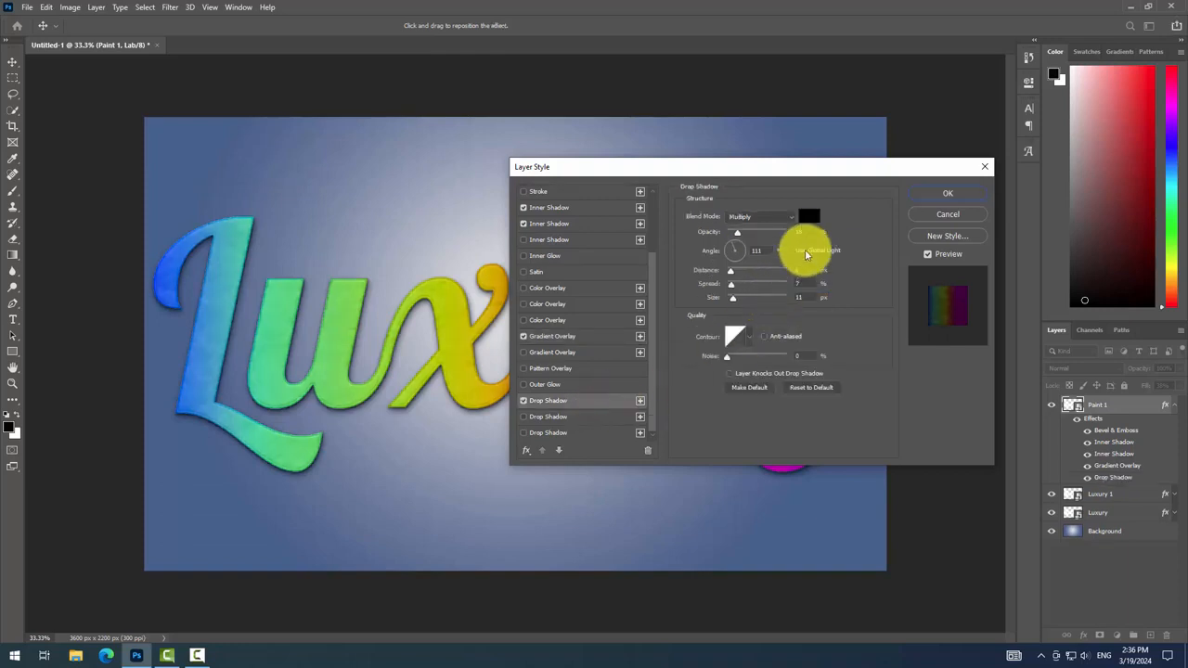
pyautogui.click(807, 232)
pyautogui.write('40')
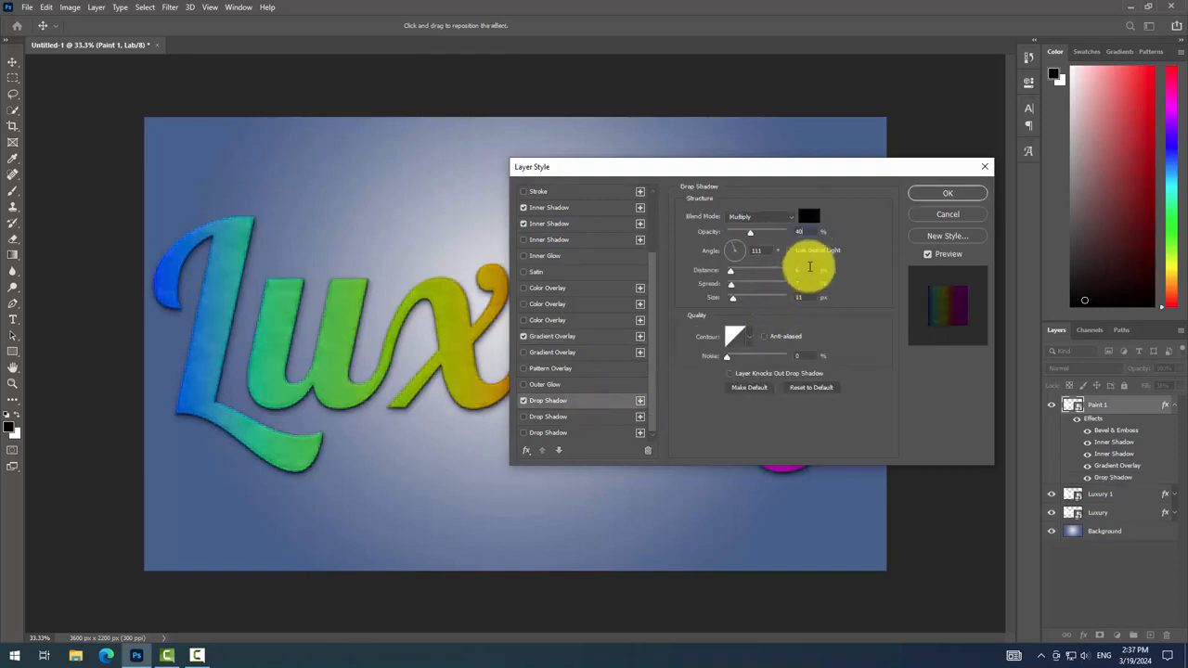
pyautogui.click(760, 251)
pyautogui.write('90')
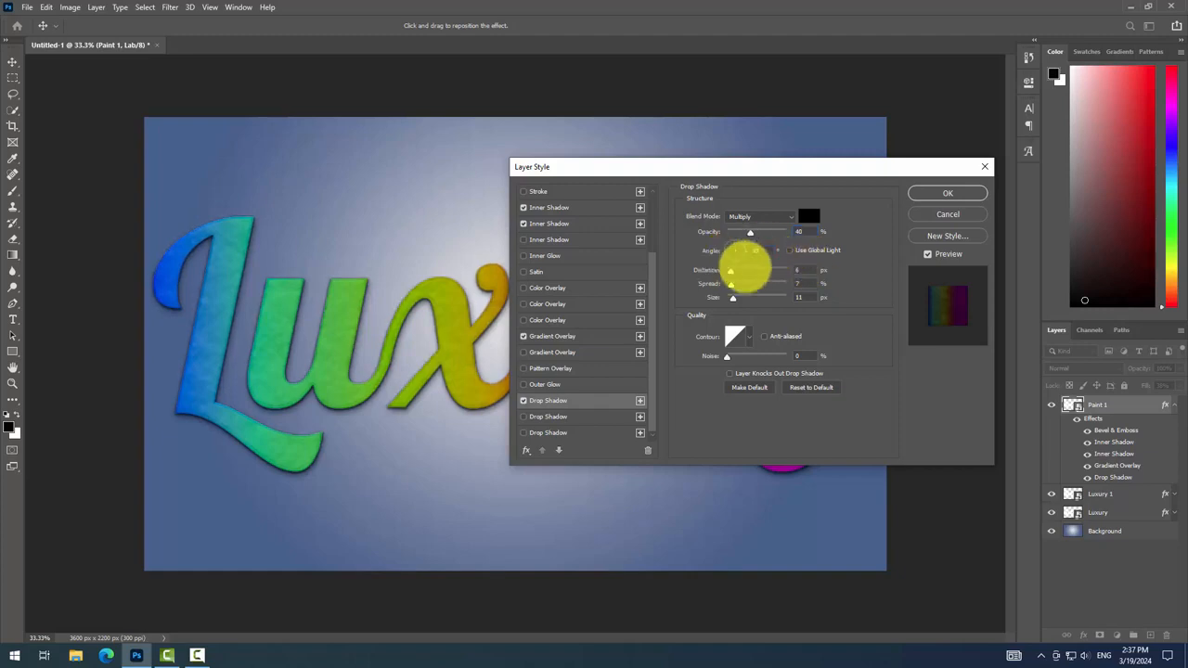
pyautogui.click(803, 271)
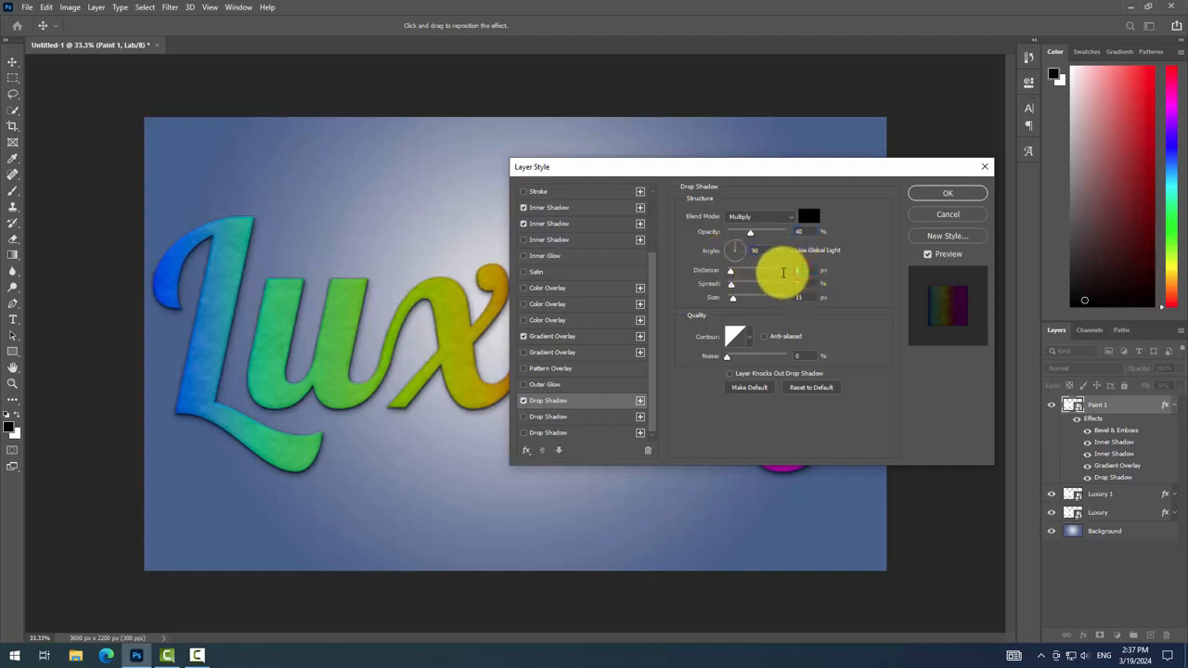
pyautogui.write('1')
# - Set the first drop shadow's spread to 0%, size to 6 px and noise to 4%
pyautogui.click(798, 283)
pyautogui.write('0')
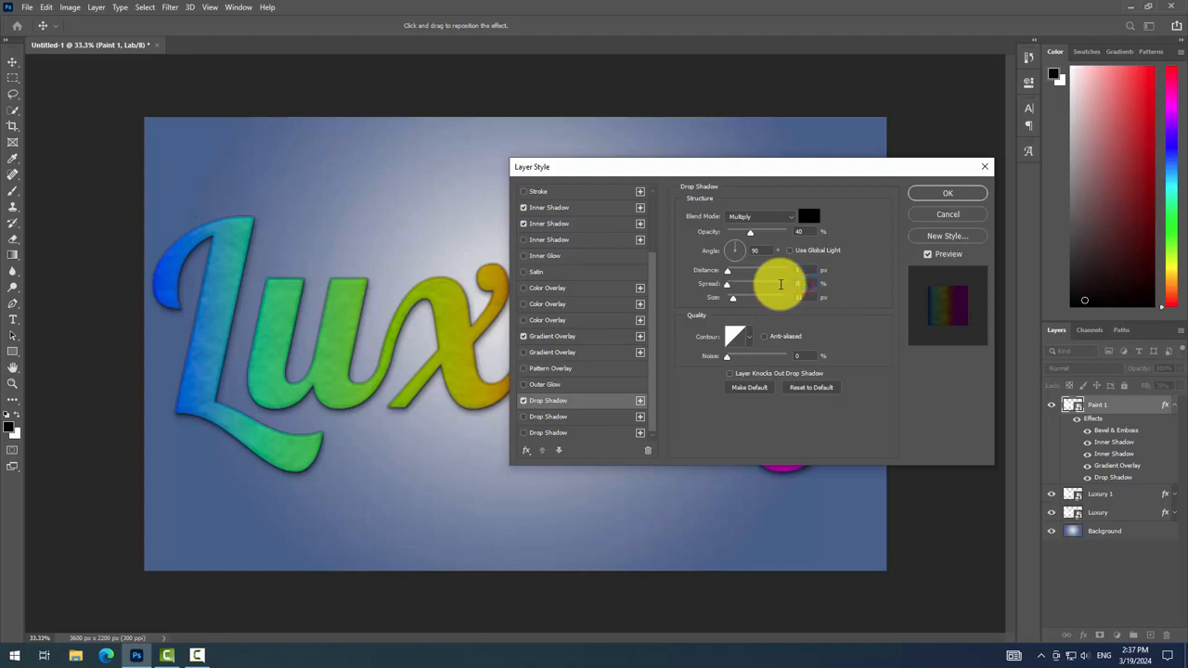
pyautogui.click(798, 297)
pyautogui.write('6')
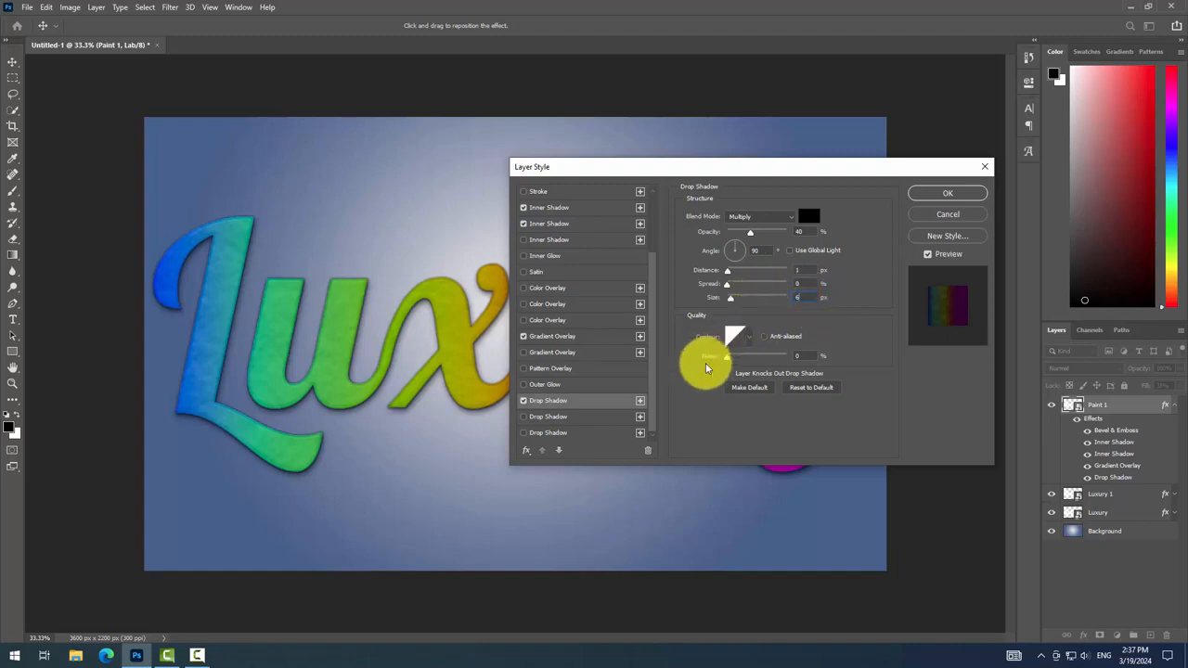
pyautogui.click(802, 357)
pyautogui.write('4')
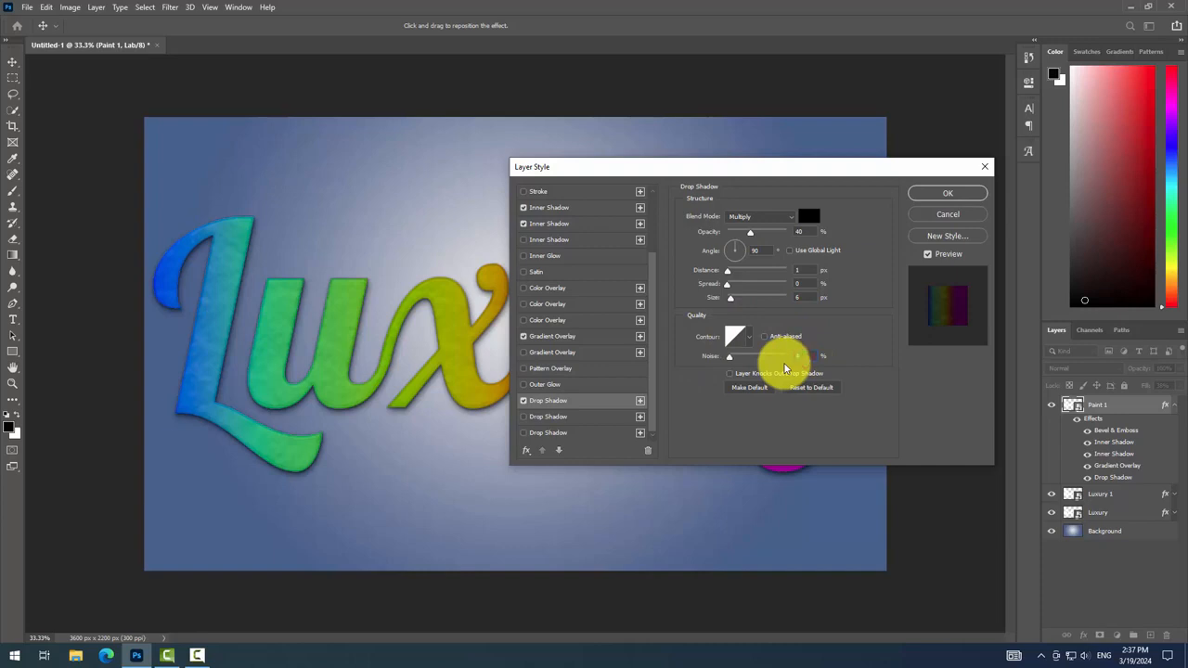
# - Enable the second Drop Shadow on Paint 1 with 10% opacity and 6 px distance
pyautogui.click(579, 419)
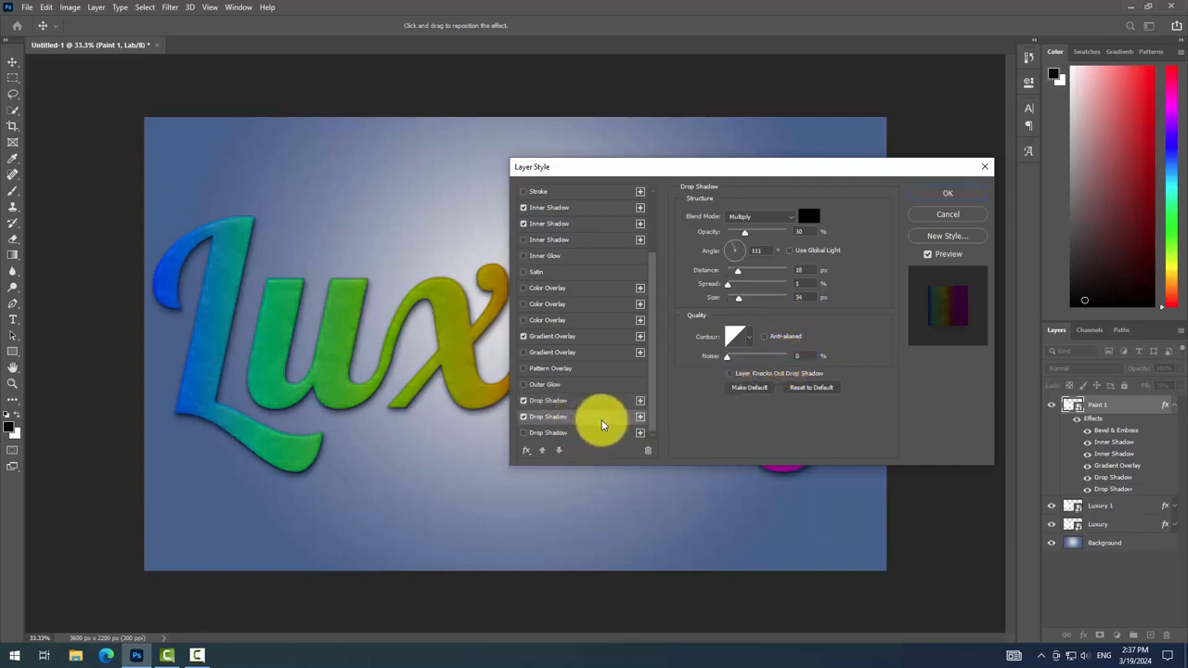
pyautogui.doubleClick(807, 232)
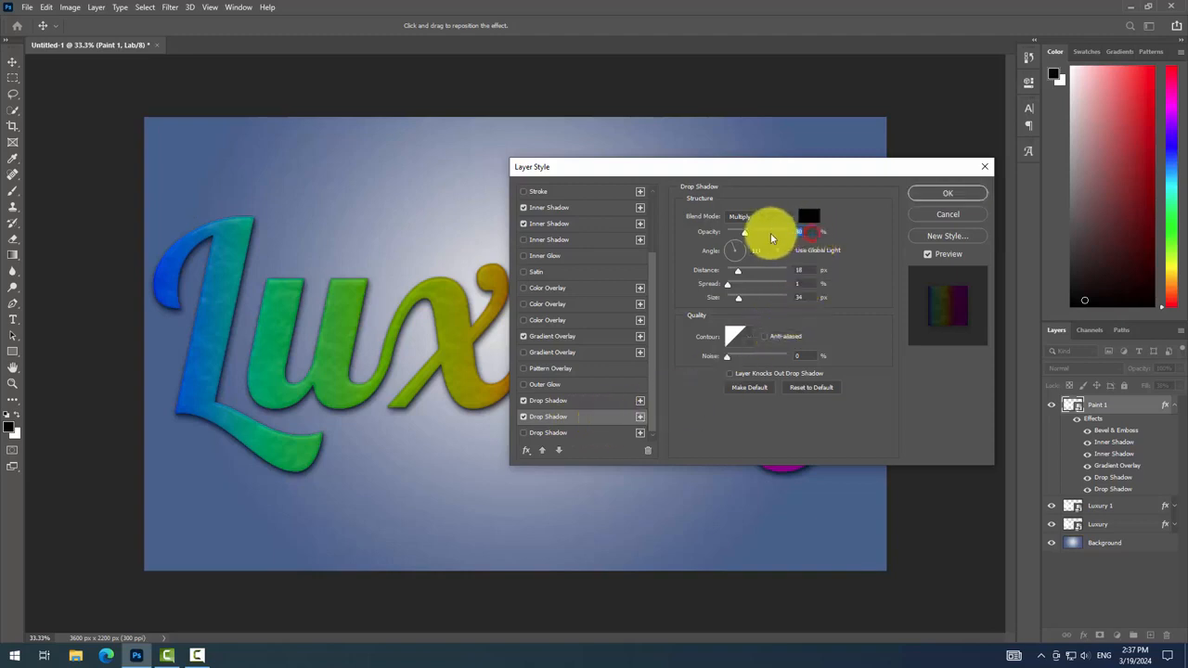
pyautogui.write('010')
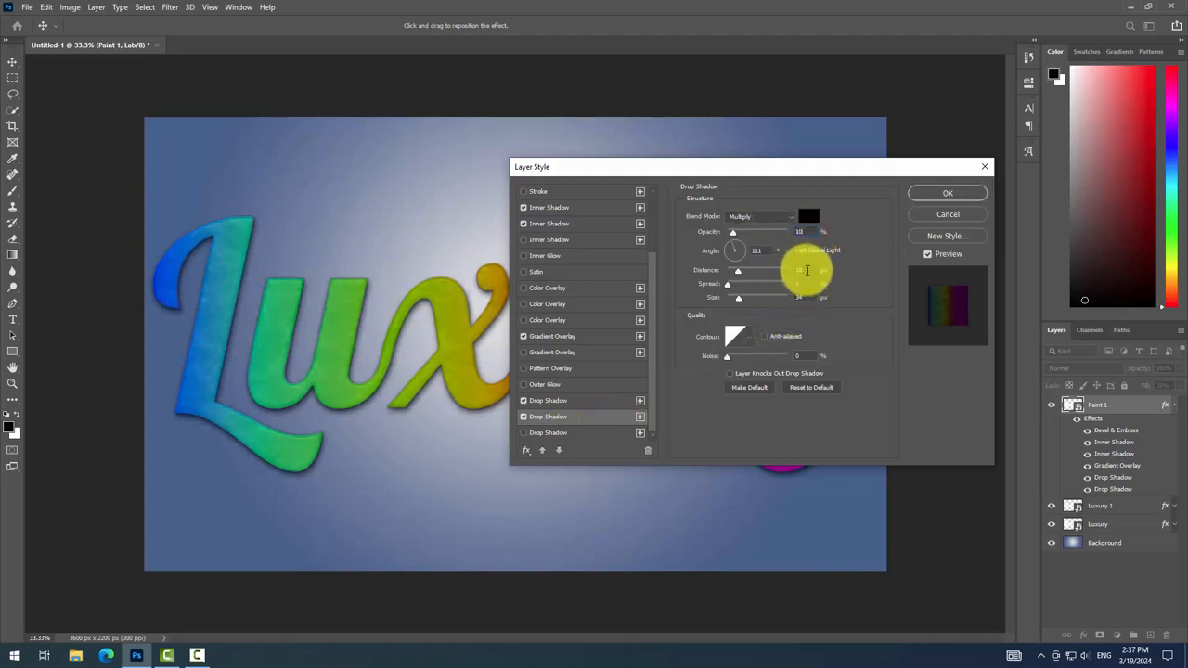
pyautogui.doubleClick(801, 269)
pyautogui.write('5')
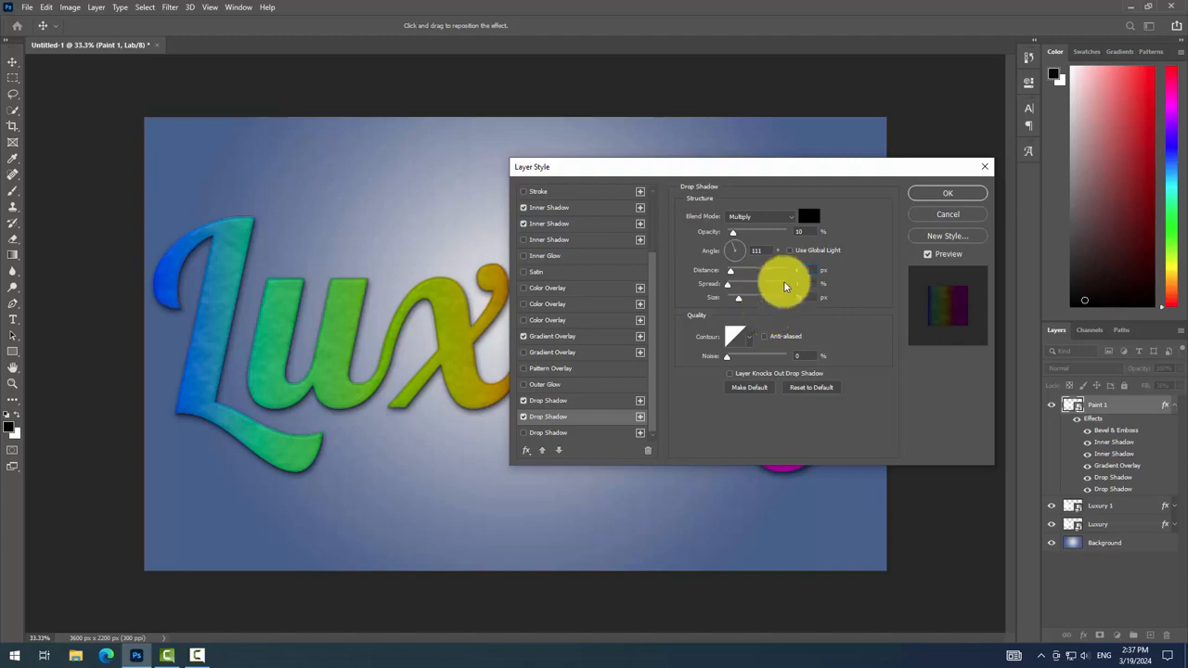
# - Set the second drop shadow's spread to 25% and size to 15 px, and apply the layer style
pyautogui.doubleClick(800, 283)
pyautogui.write('25')
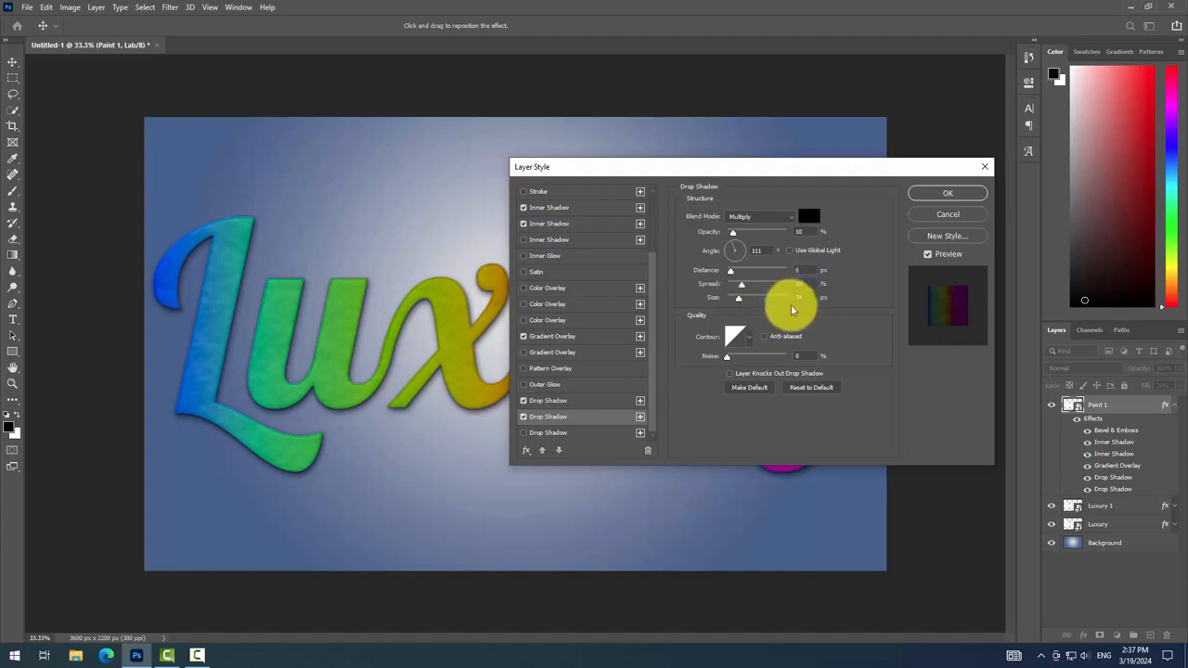
pyautogui.doubleClick(799, 297)
pyautogui.write('20')
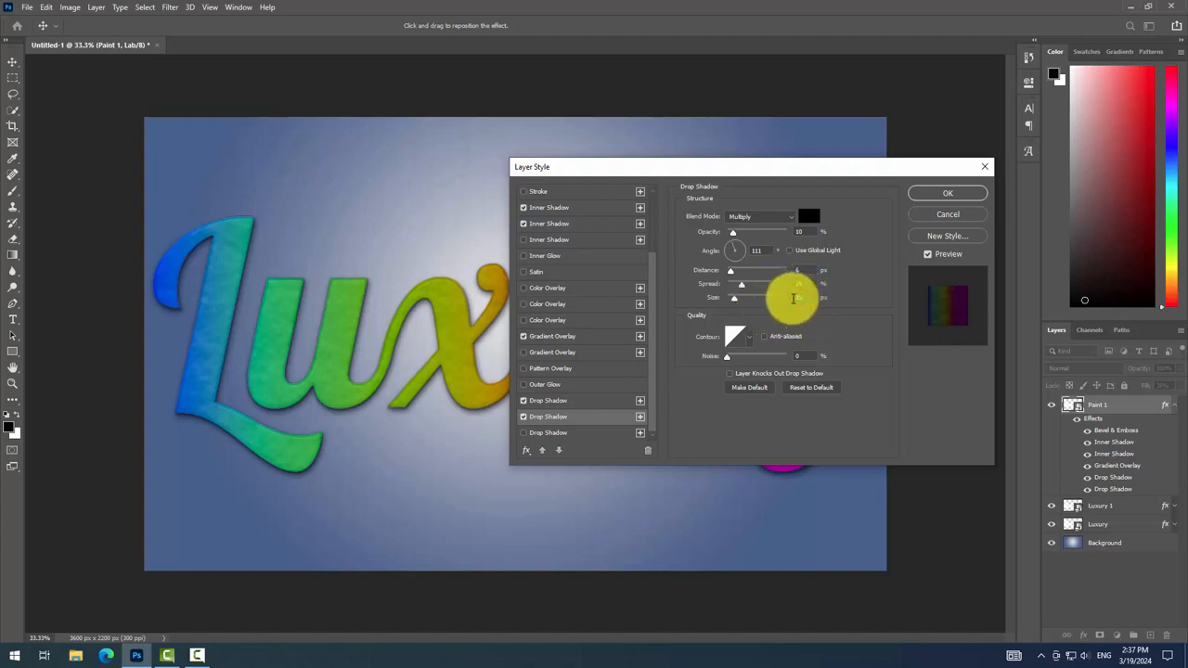
pyautogui.write('15')
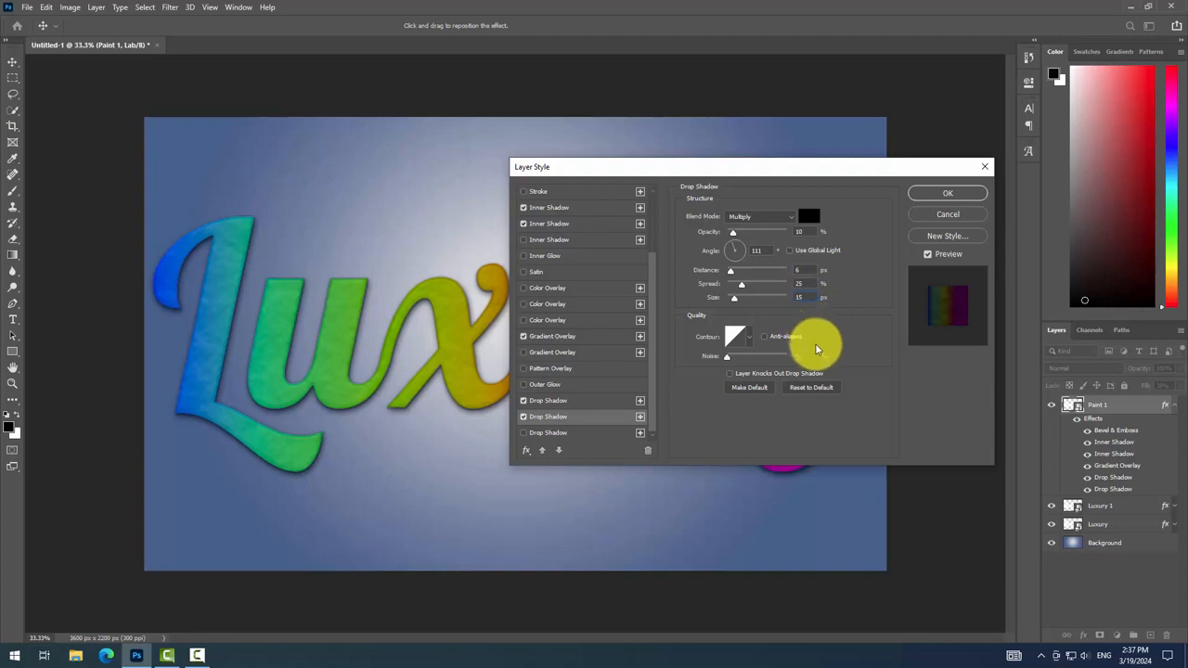
pyautogui.click(947, 193)
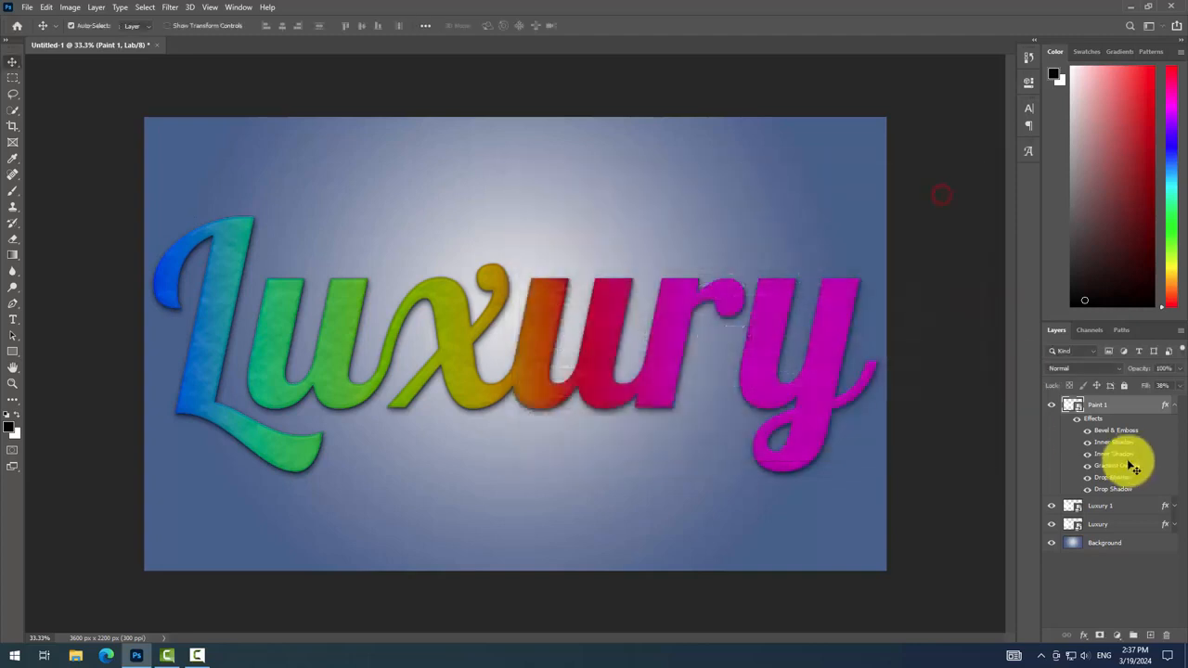
# - Copy the layer style from Paint 1, and clear the style from that layer
pyautogui.rightClick(1140, 407)
pyautogui.click(1053, 431)
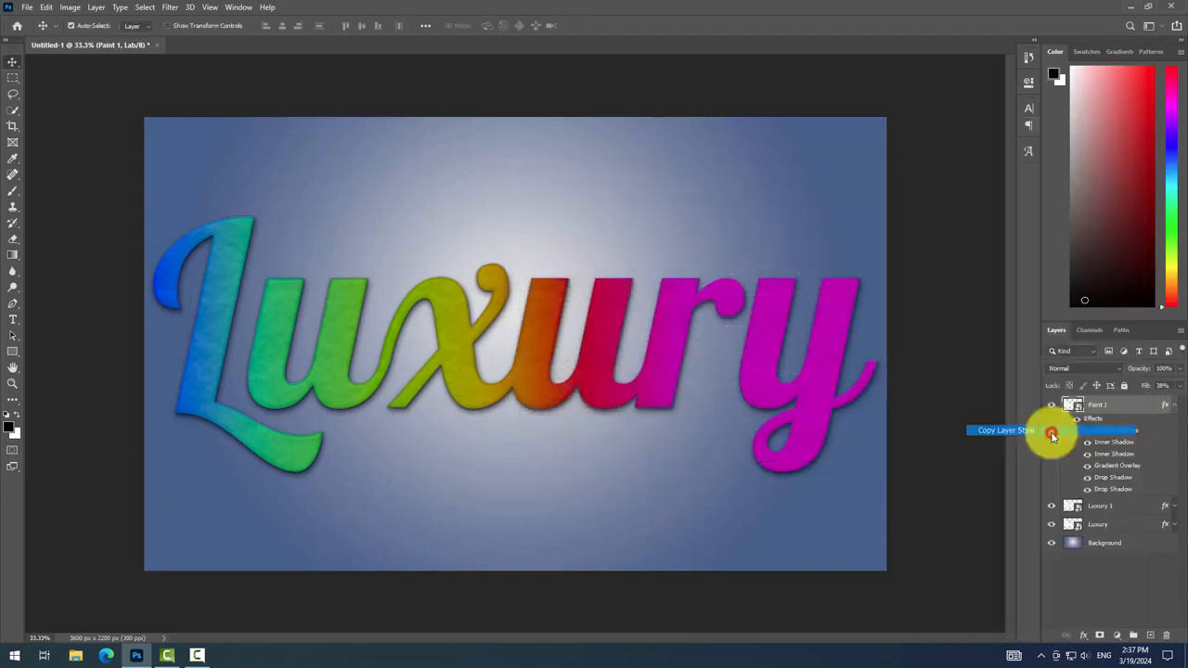
pyautogui.rightClick(1144, 407)
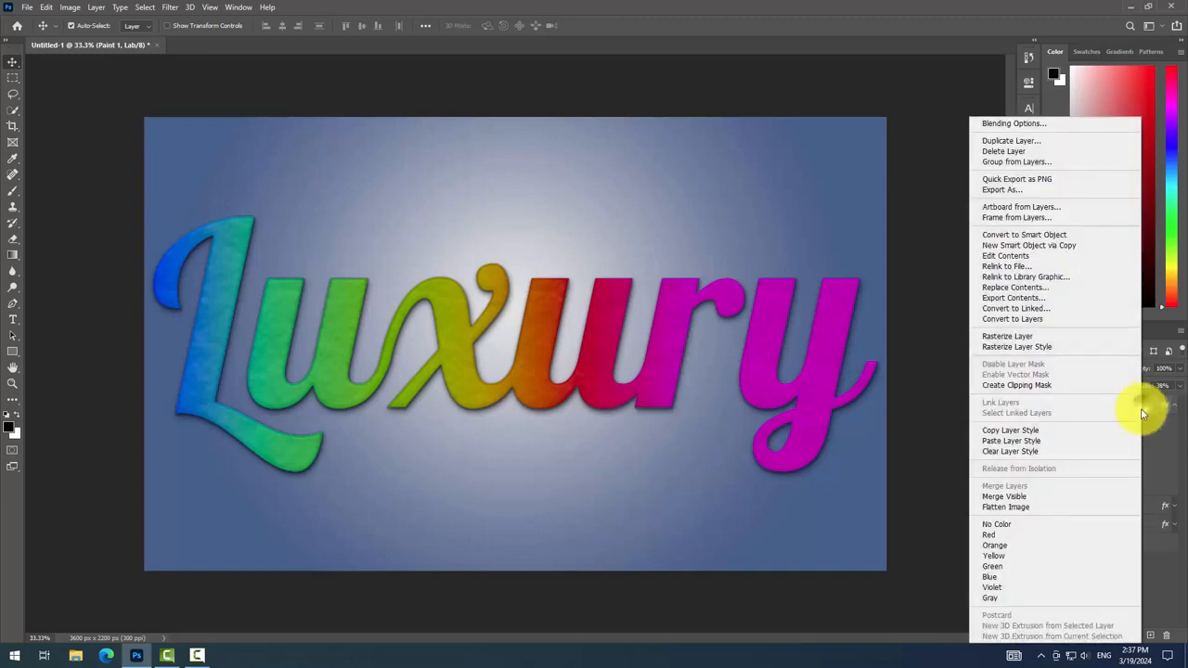
pyautogui.click(1065, 451)
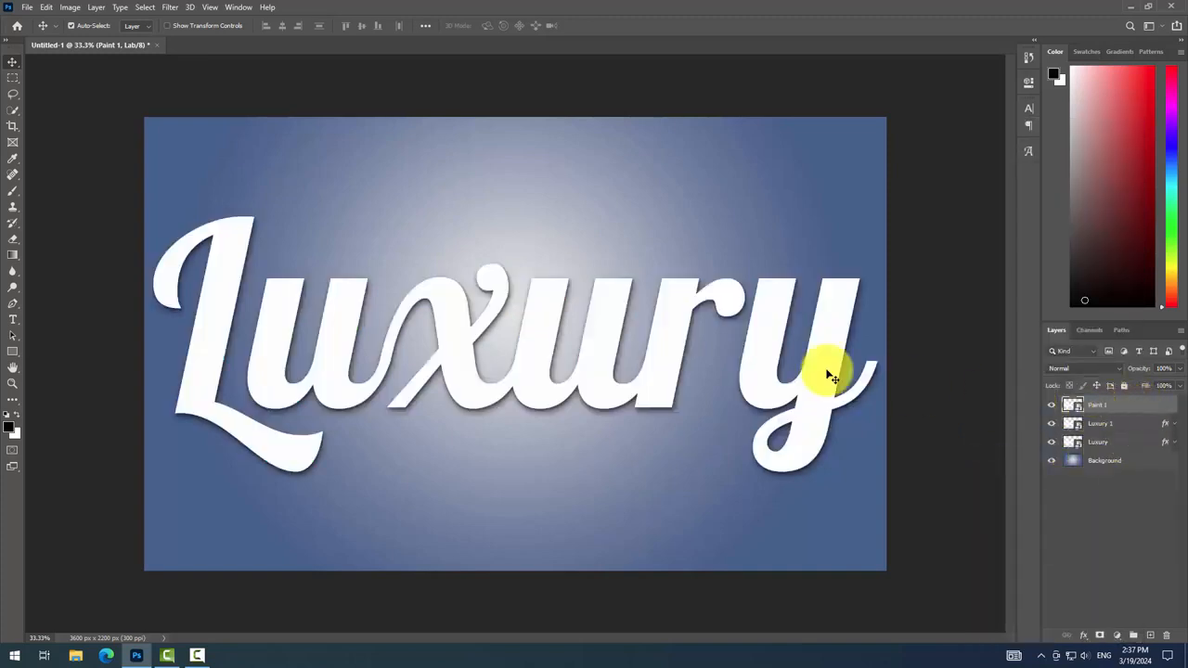
# - Place the Drip image from the Desktop's Effect folder as an embedded layer, shift it upward, and set its opacity to 45%
pyautogui.click(29, 11)
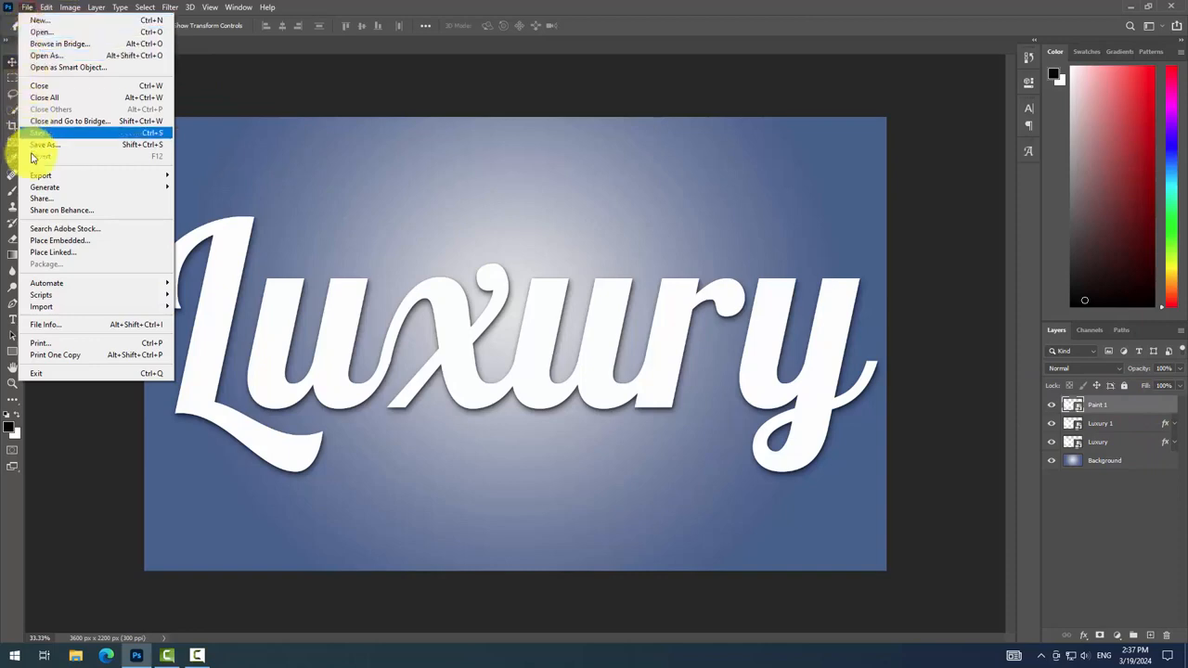
pyautogui.click(46, 241)
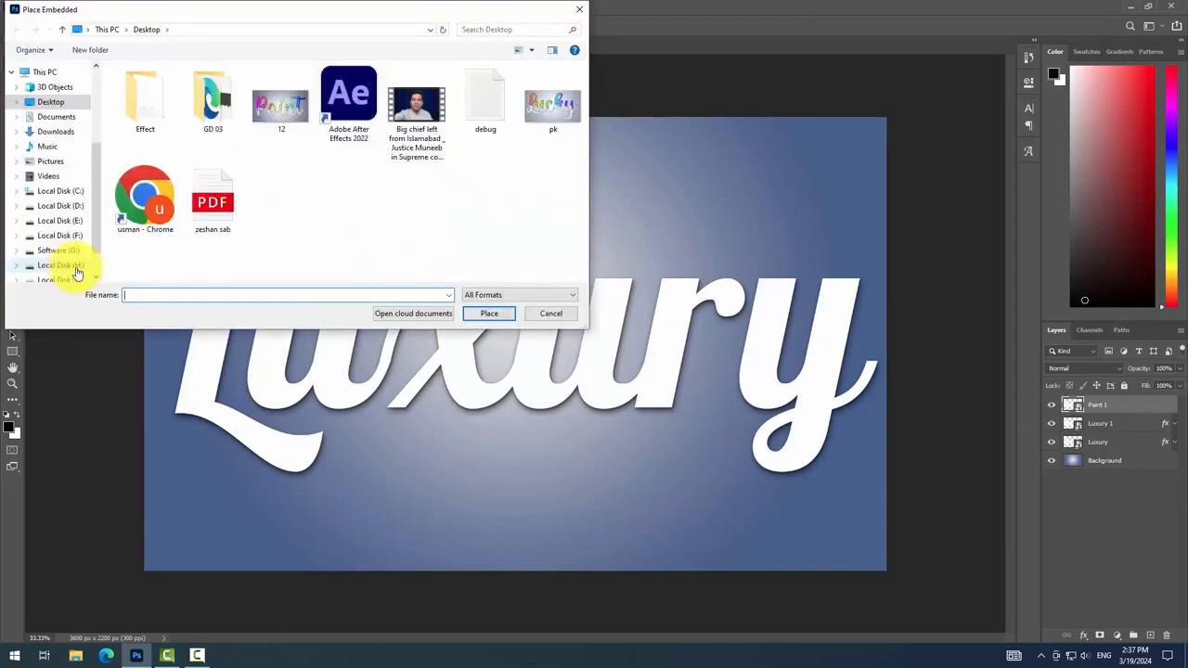
pyautogui.doubleClick(141, 118)
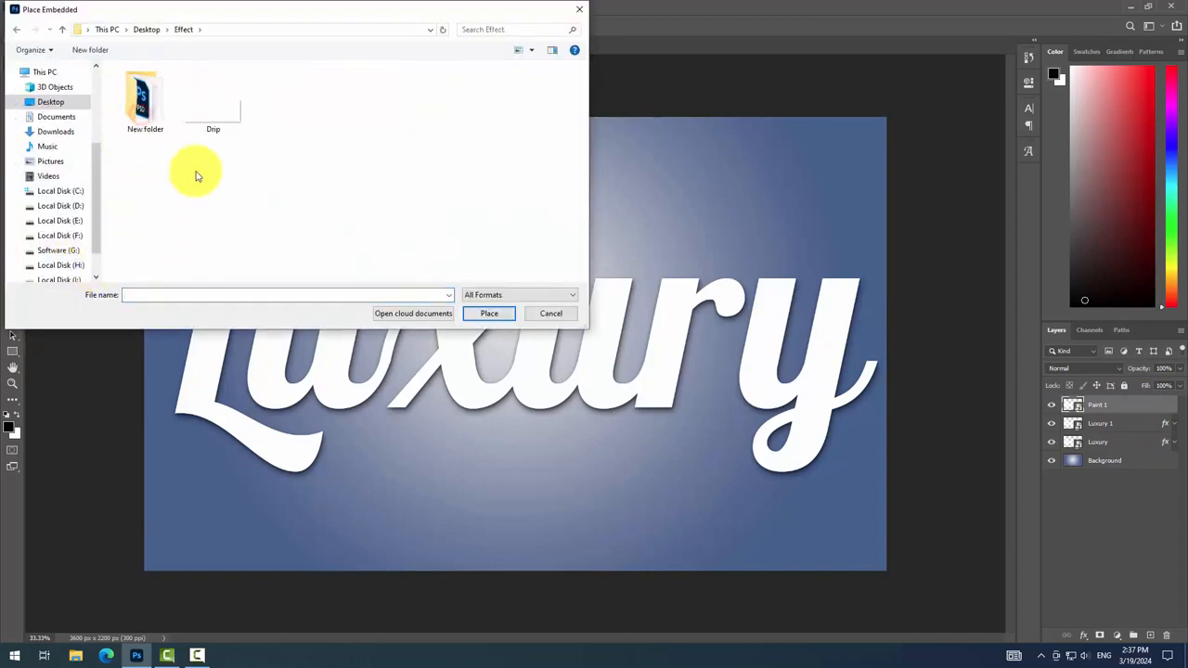
pyautogui.doubleClick(207, 123)
pyautogui.moveTo(236, 270); pyautogui.dragTo(305, 233)
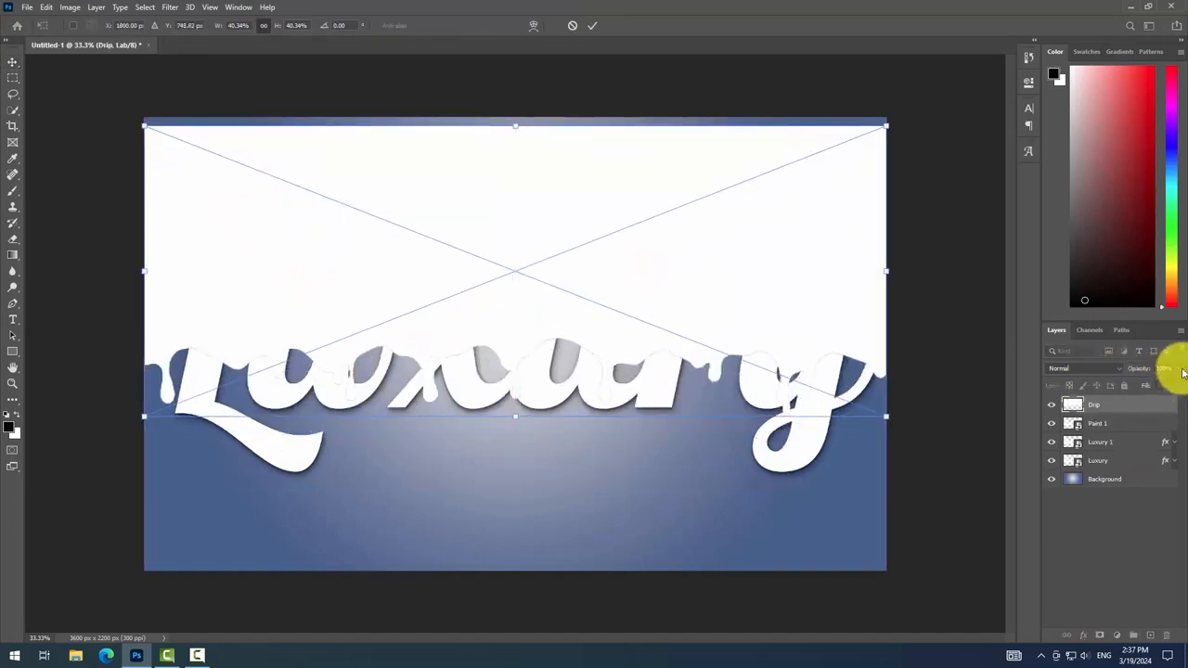
pyautogui.moveTo(1159, 380); pyautogui.dragTo(1147, 384)
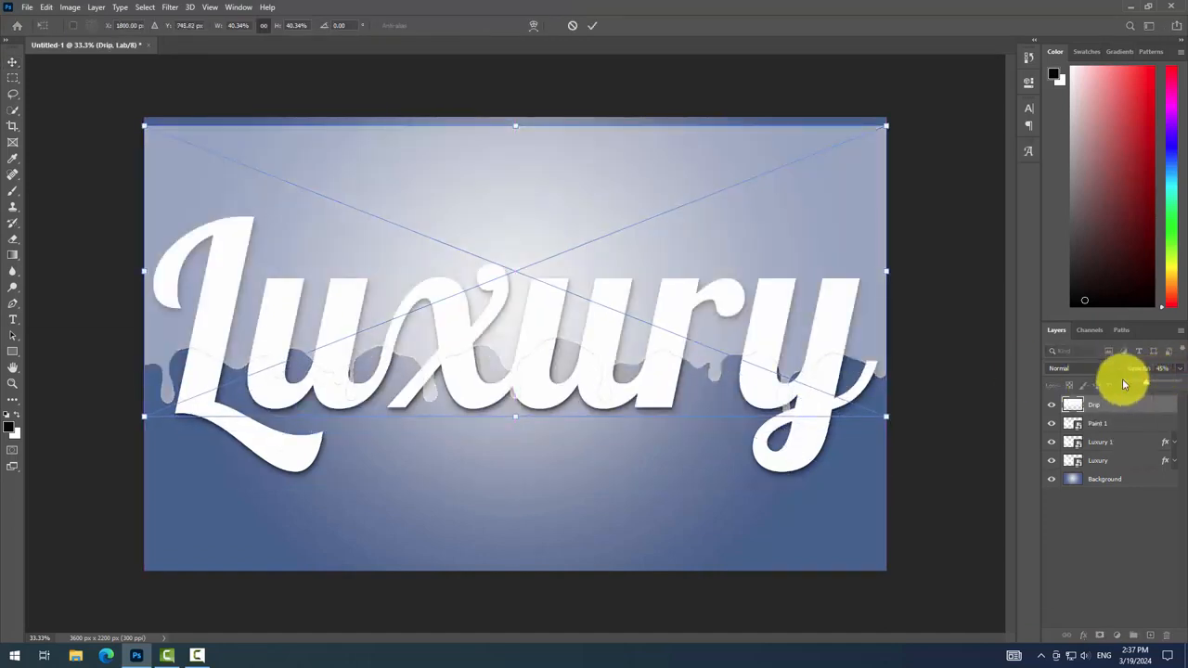
# - Scale the Drip image to about 39.4%, position its drips across the middle of the lettering, and commit the transform
pyautogui.moveTo(144, 126); pyautogui.dragTo(154, 154)
pyautogui.moveTo(456, 245); pyautogui.dragTo(424, 242)
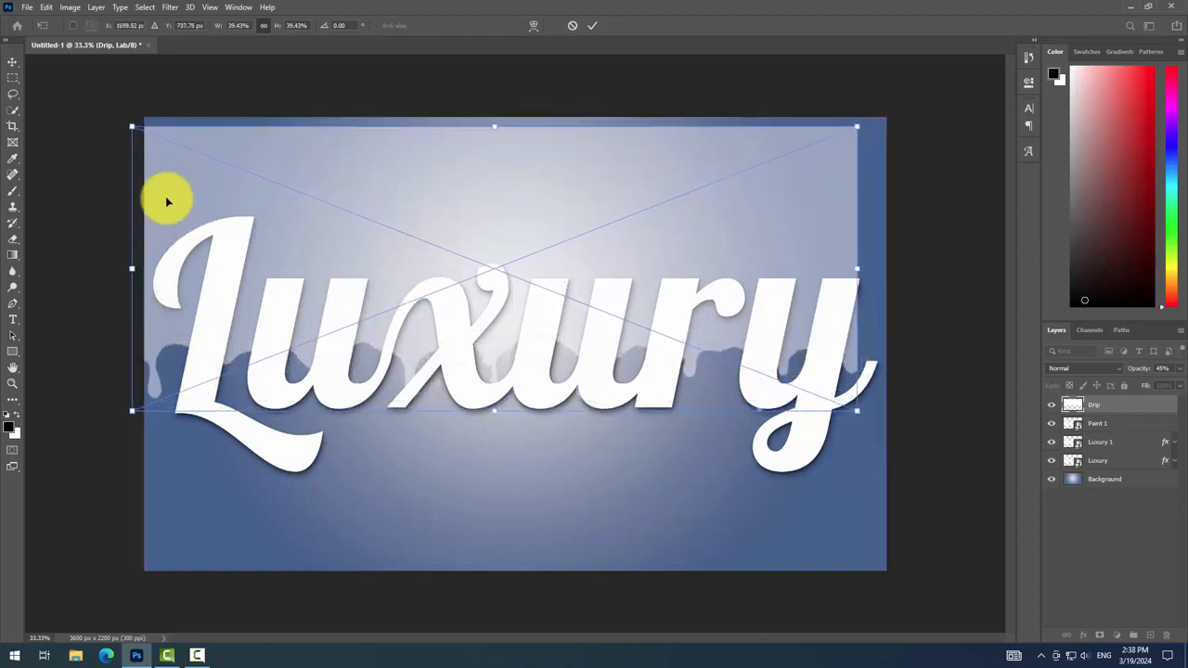
pyautogui.moveTo(132, 127); pyautogui.dragTo(135, 183)
pyautogui.moveTo(856, 272); pyautogui.dragTo(875, 284)
pyautogui.moveTo(675, 334); pyautogui.dragTo(653, 300)
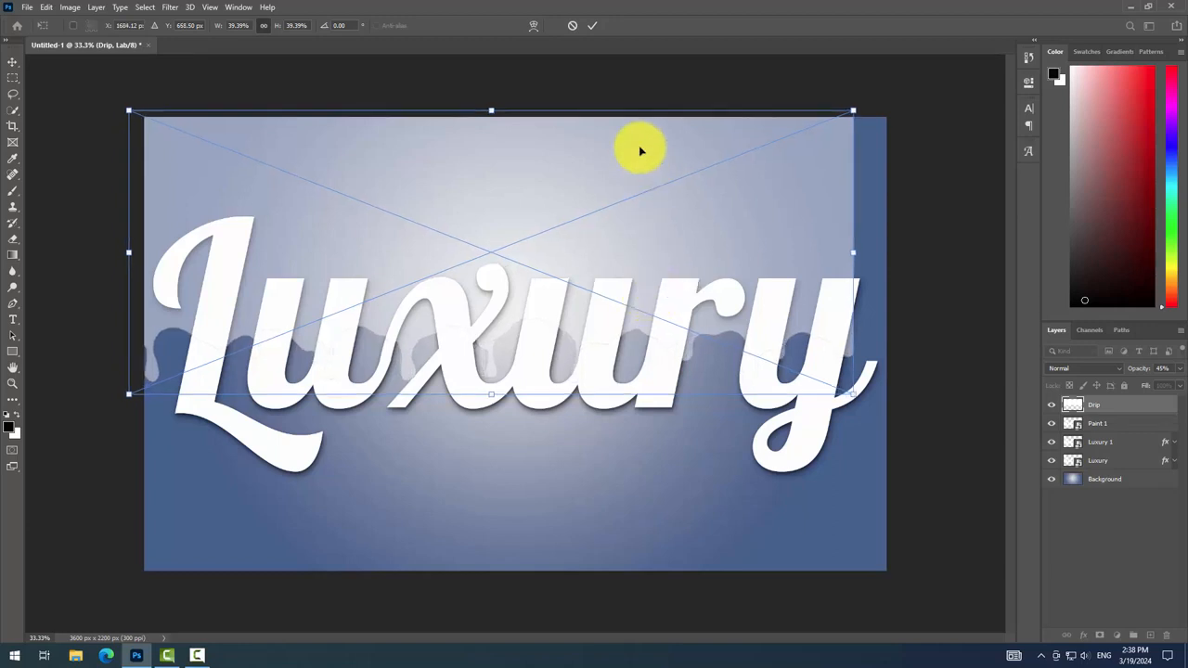
pyautogui.click(593, 26)
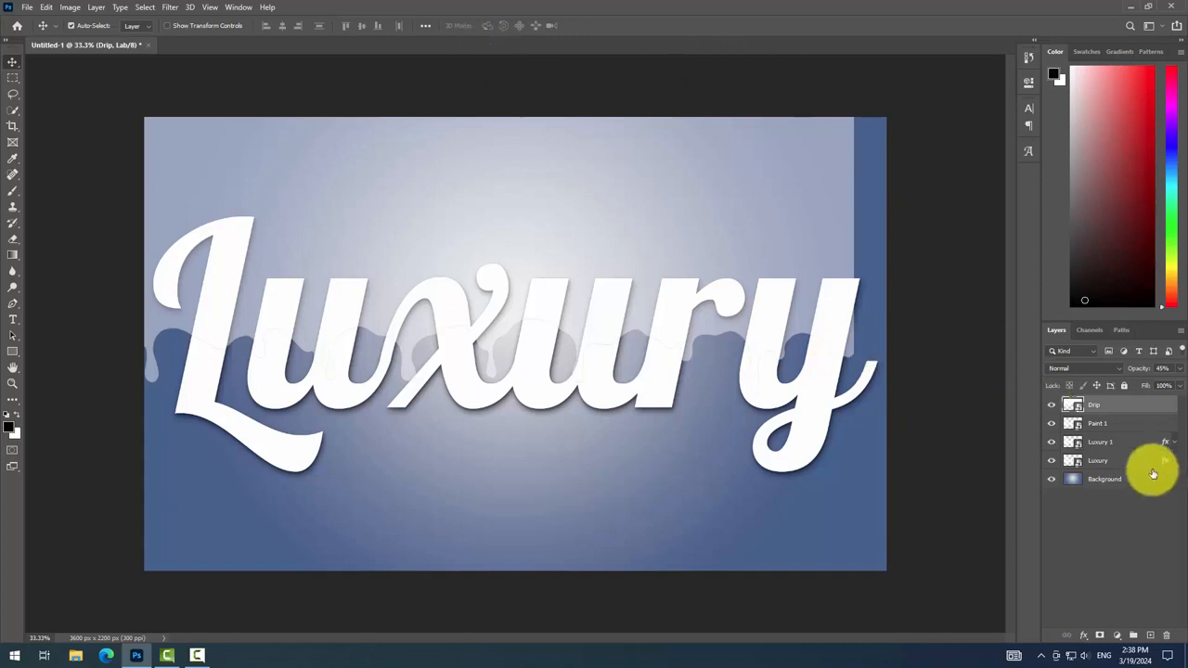
# - Mask Paint 1 with the outline of the Drip layer, hiding Drip itself, and paste the copied layer style onto Paint 1
pyautogui.click(1073, 407)
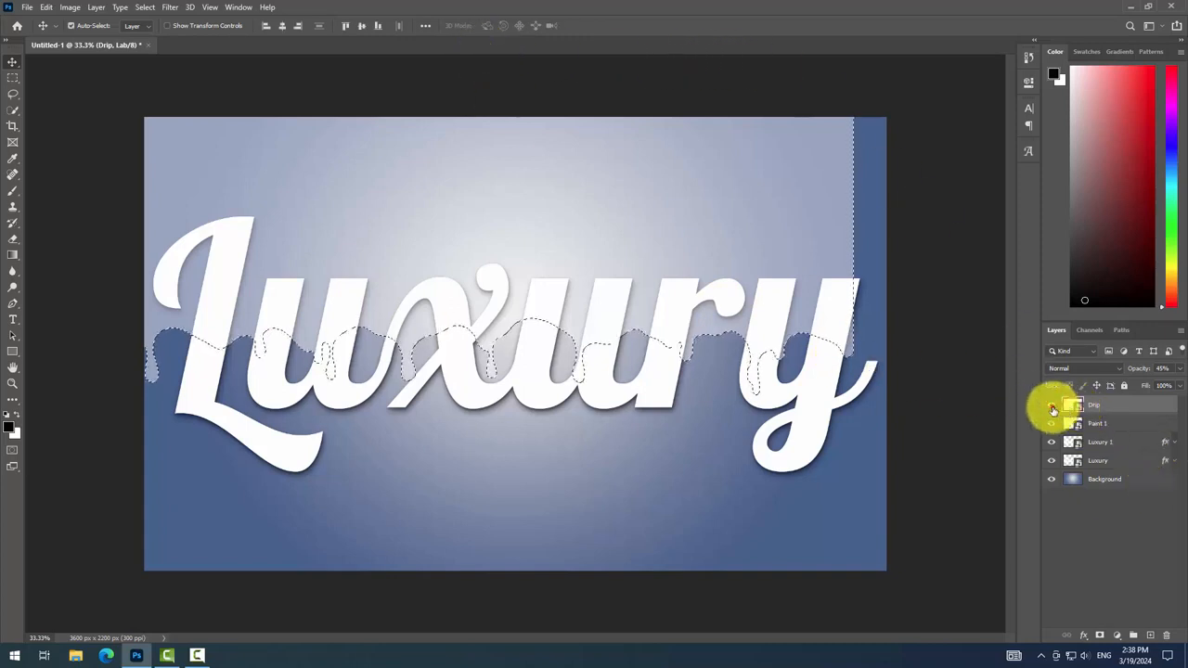
pyautogui.click(1053, 405)
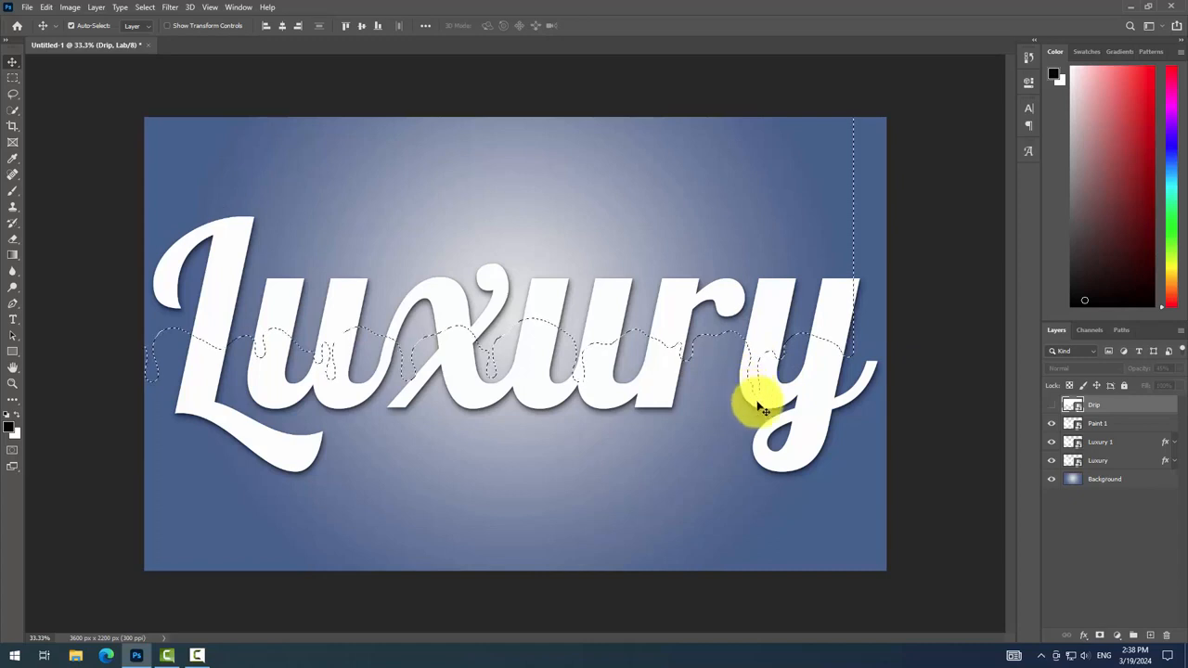
pyautogui.click(1105, 425)
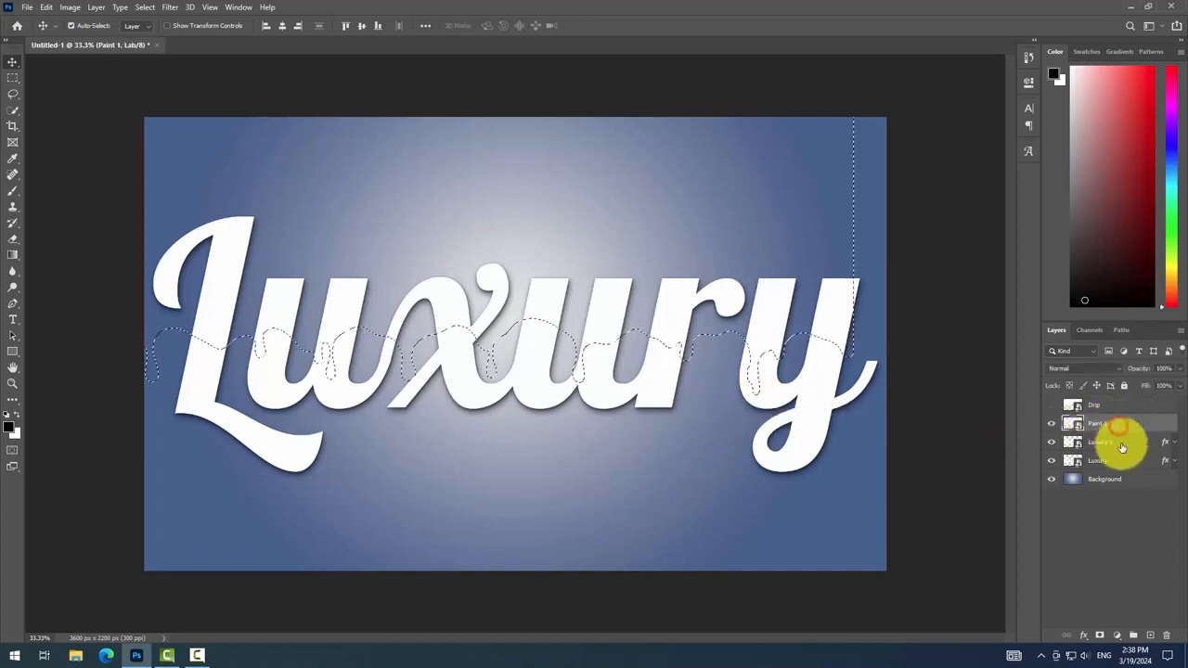
pyautogui.click(1099, 638)
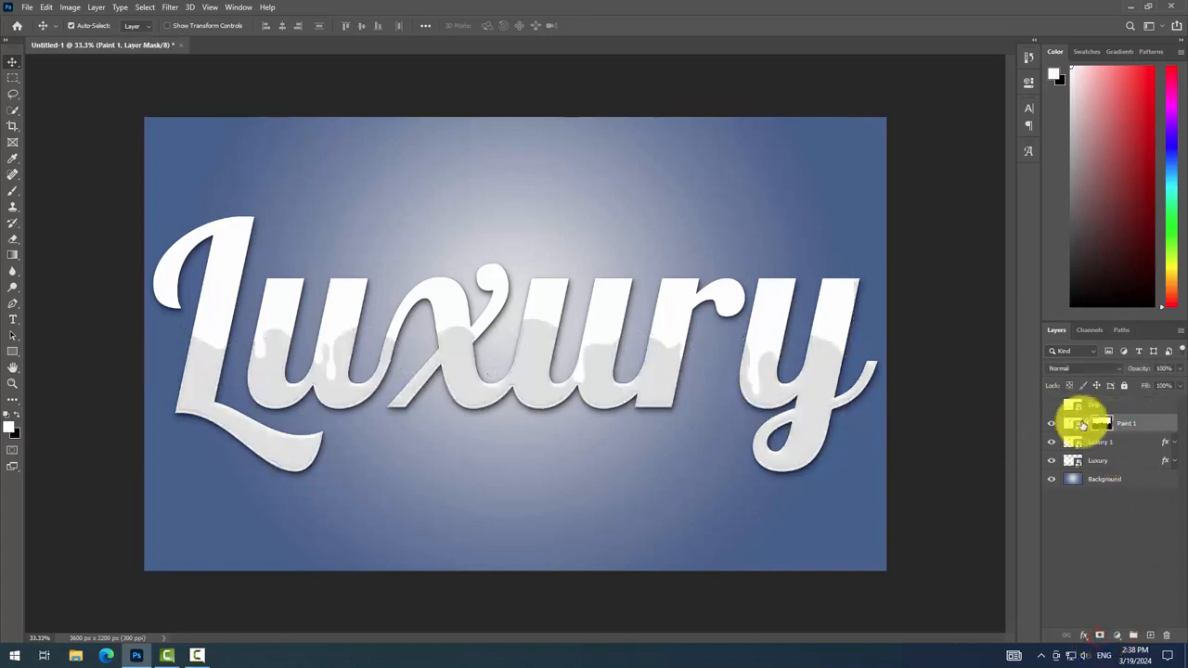
pyautogui.rightClick(1149, 429)
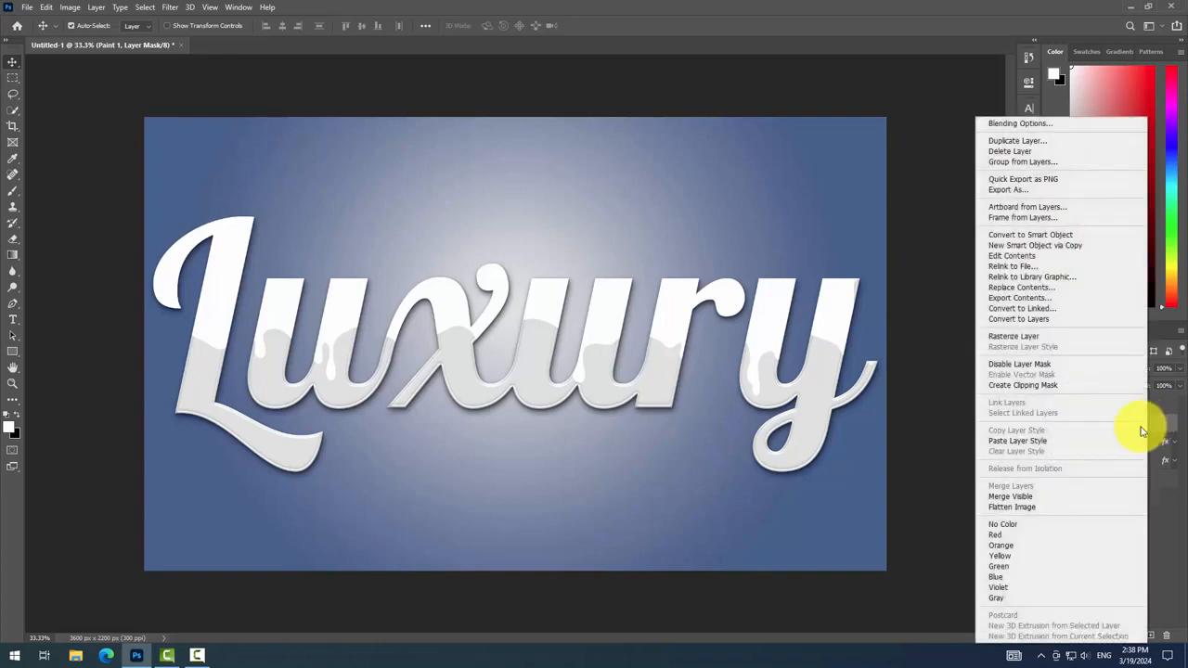
pyautogui.click(1049, 440)
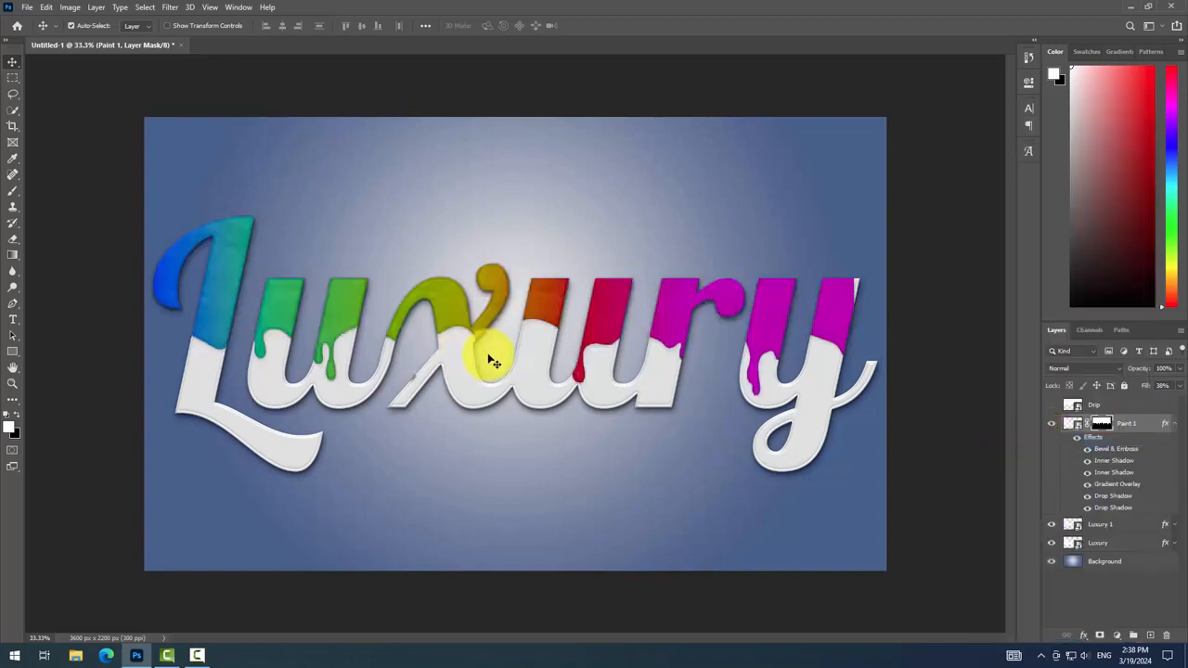
pyautogui.hotkey('ctrl', 't')
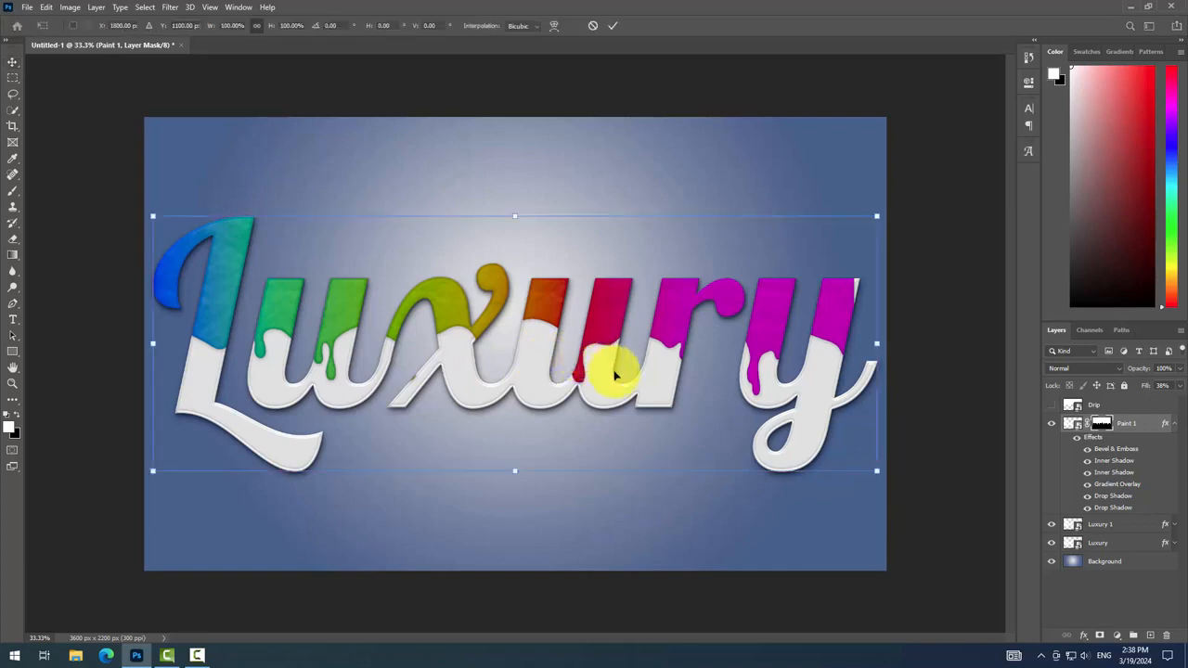
pyautogui.moveTo(551, 266)
pyautogui.mouseDown()
pyautogui.moveTo(575, 269)
pyautogui.moveTo(552, 270)
pyautogui.mouseUp()
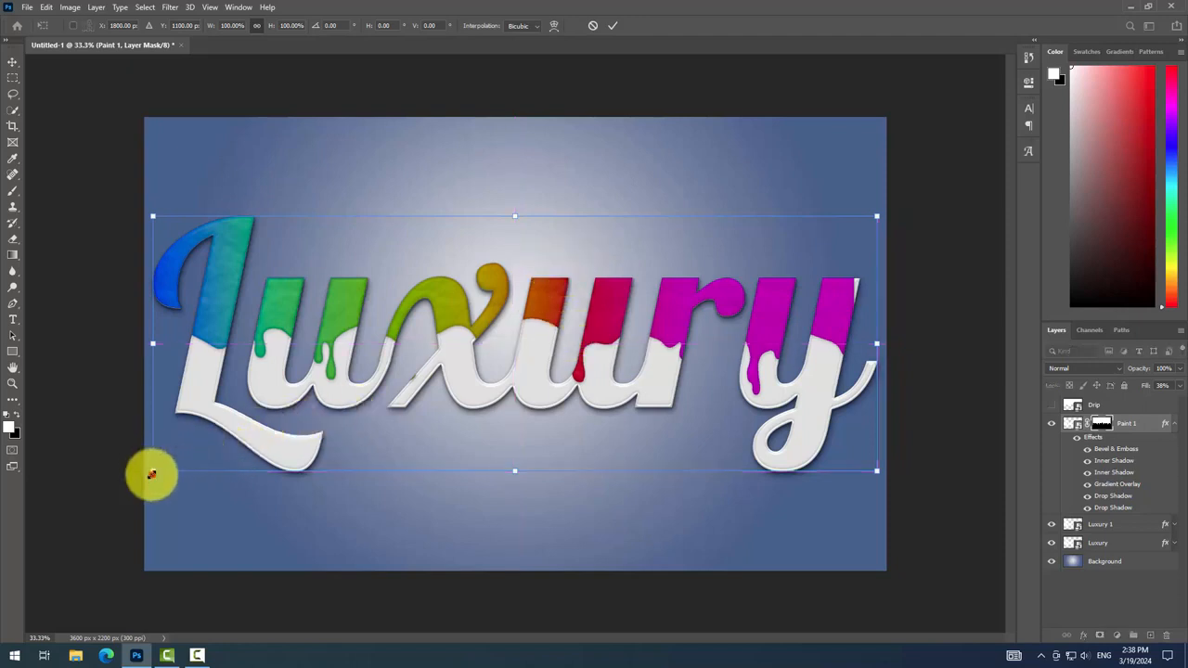
pyautogui.moveTo(151, 475); pyautogui.dragTo(113, 502)
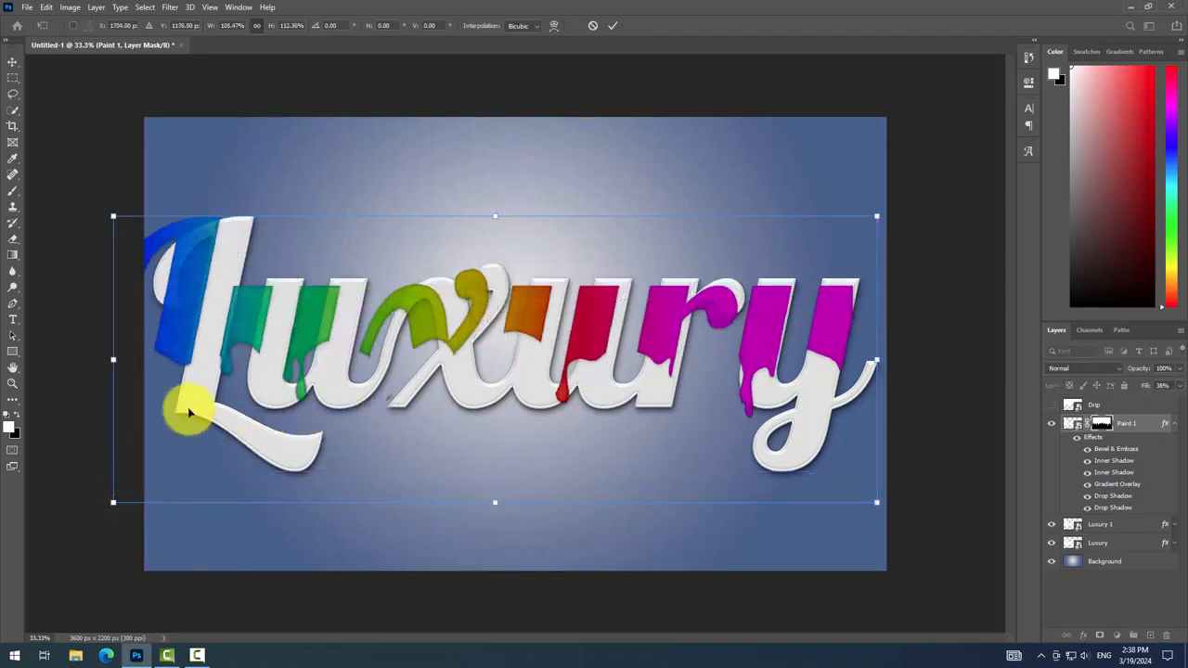
pyautogui.hotkey('ctrl', 'z')
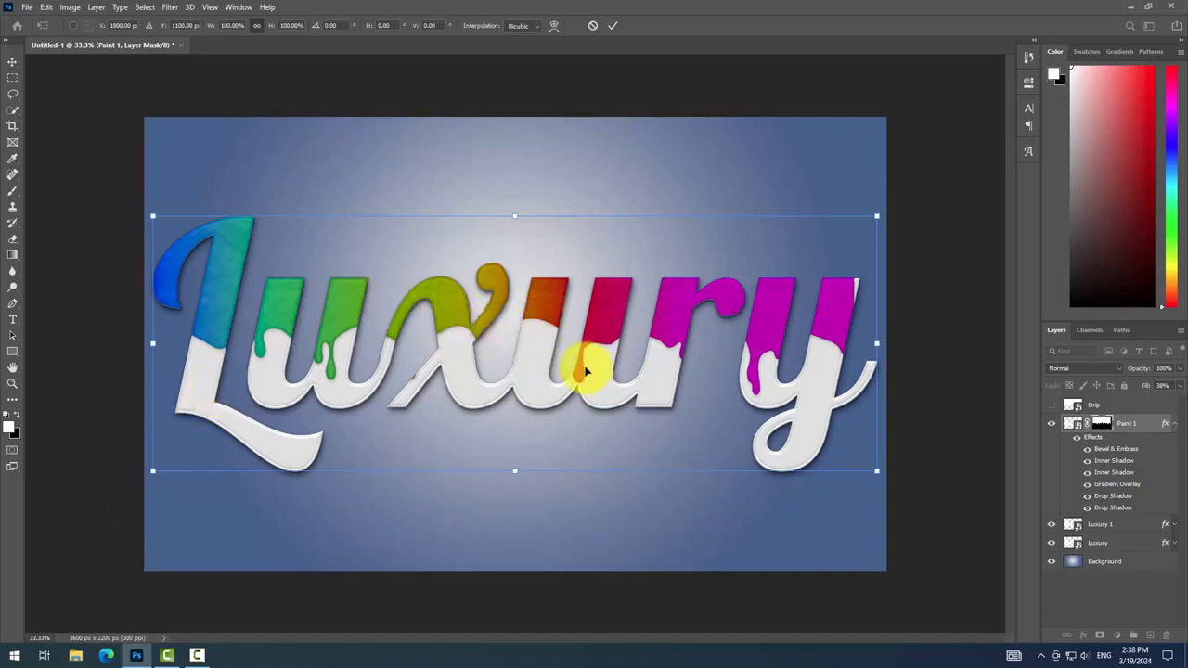
pyautogui.click(613, 25)
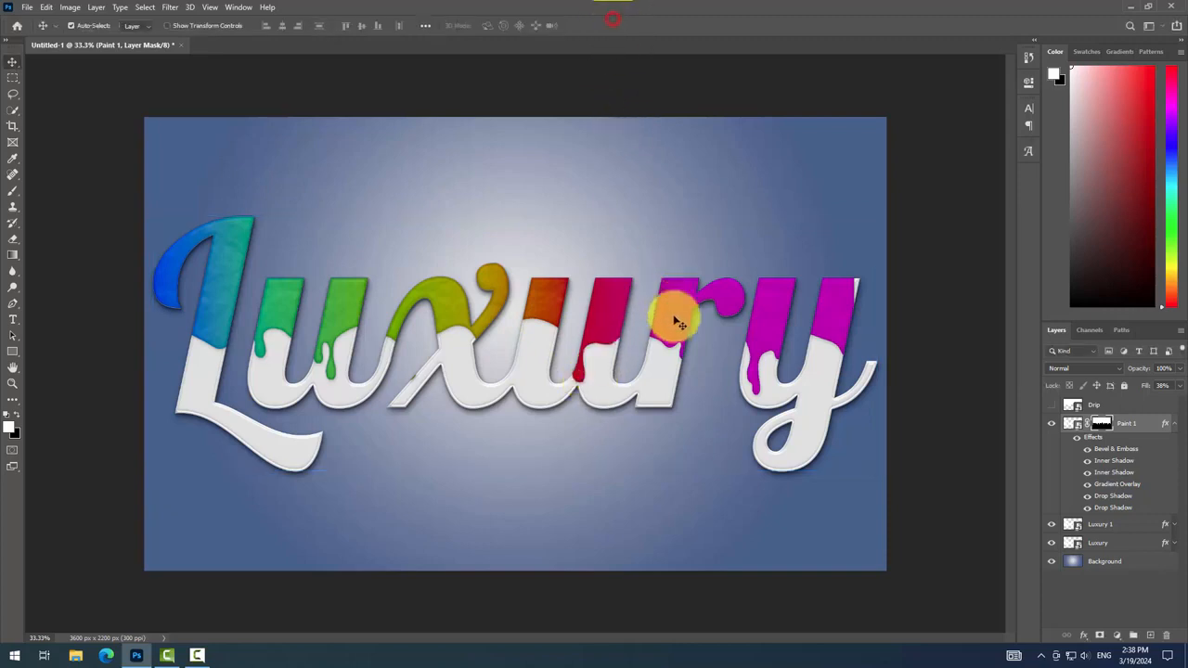
pyautogui.moveTo(836, 325); pyautogui.dragTo(833, 325)
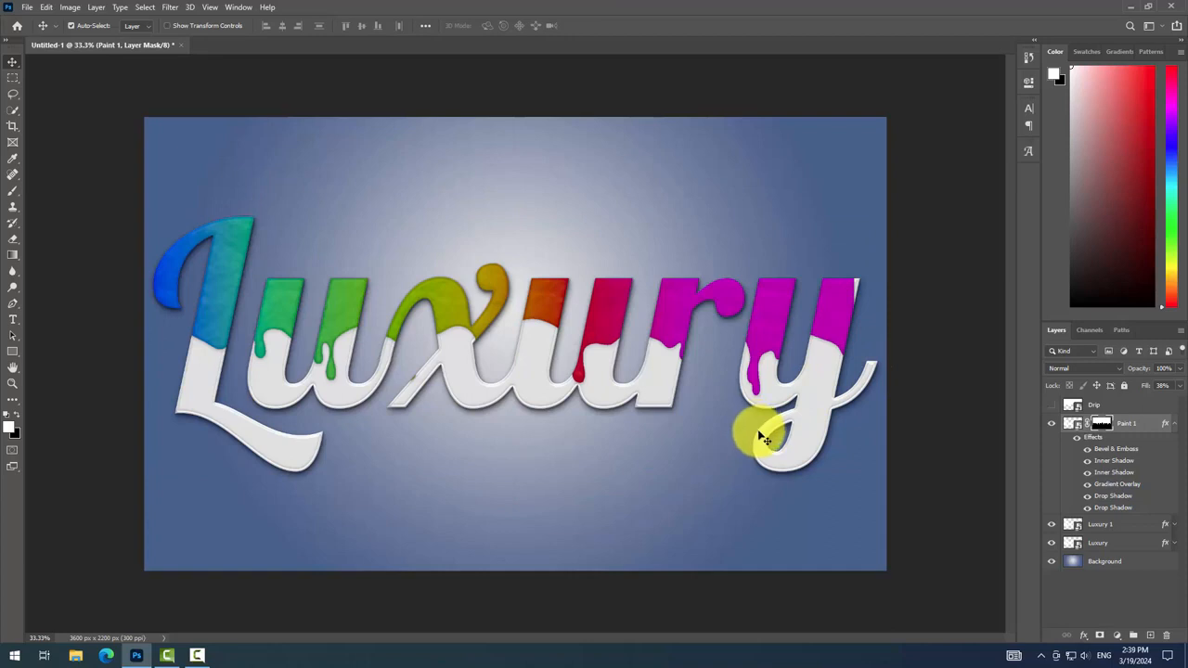
# - Collapse the effects list of Paint 1 and duplicate the layer as Paint 2
pyautogui.click(1174, 424)
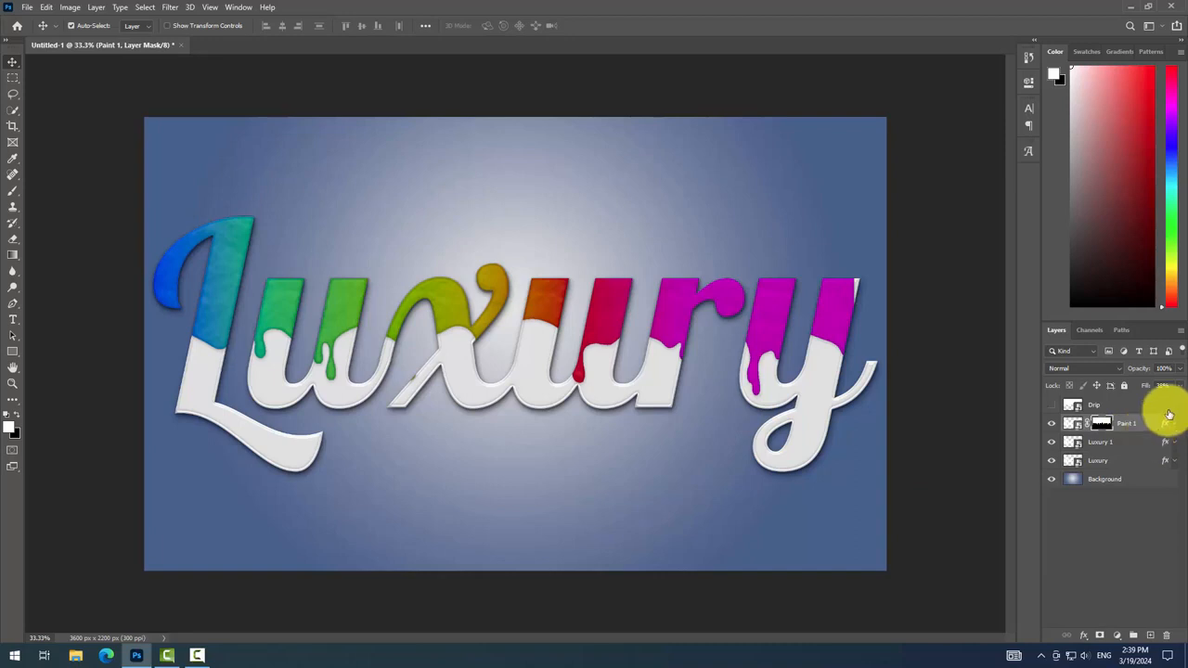
pyautogui.rightClick(1153, 424)
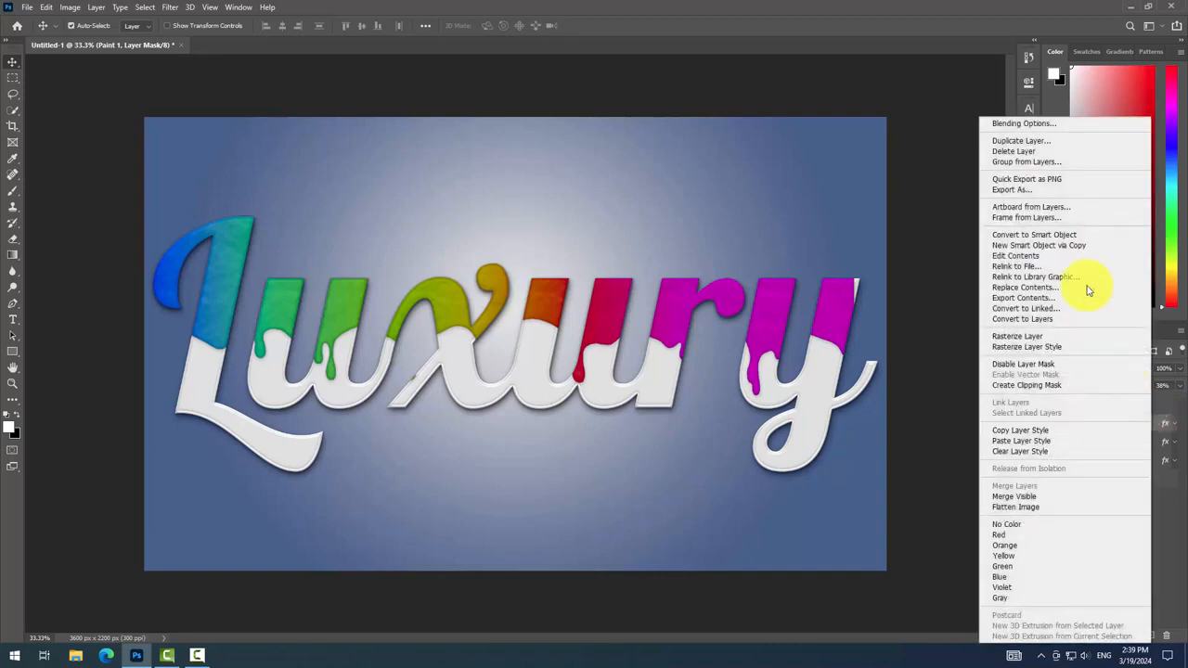
pyautogui.click(1021, 141)
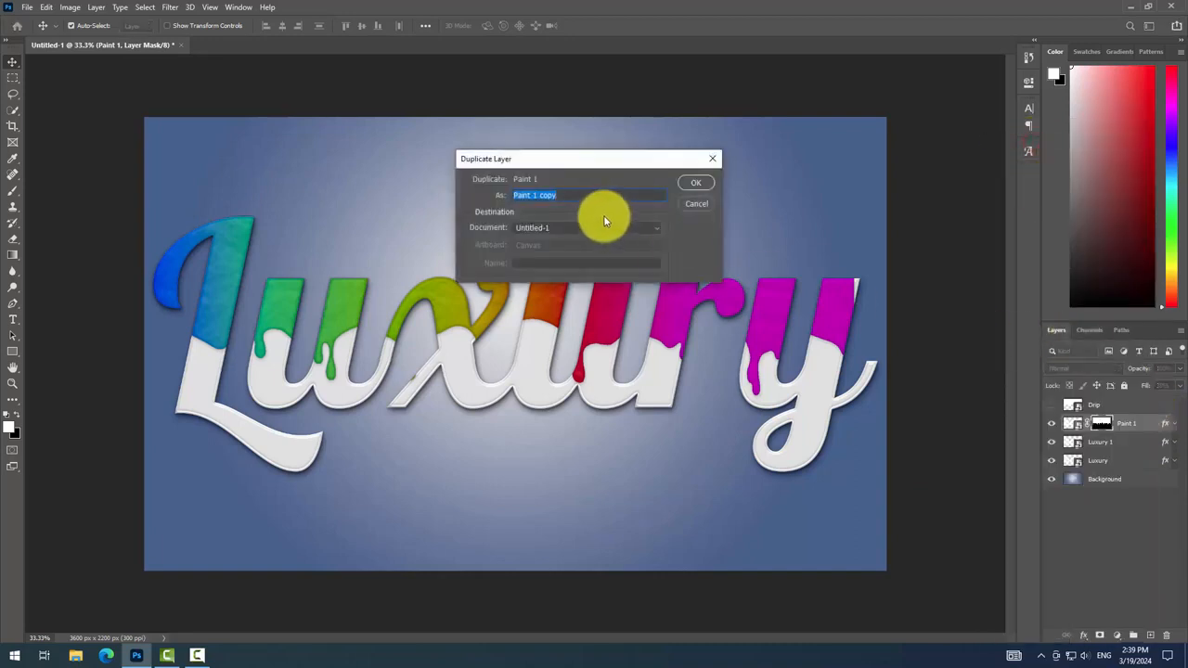
pyautogui.press('End')
pyautogui.press('BackSpace')
pyautogui.press('BackSpace')
pyautogui.press('BackSpace')
pyautogui.press('BackSpace')
pyautogui.write('2')
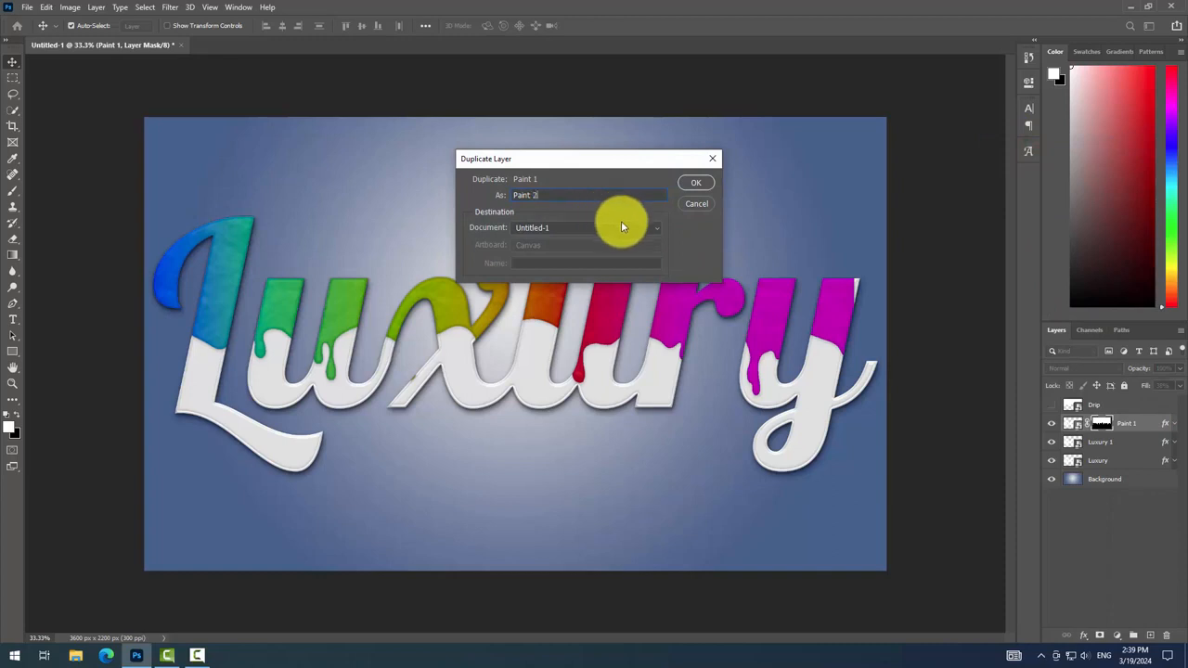
pyautogui.click(690, 186)
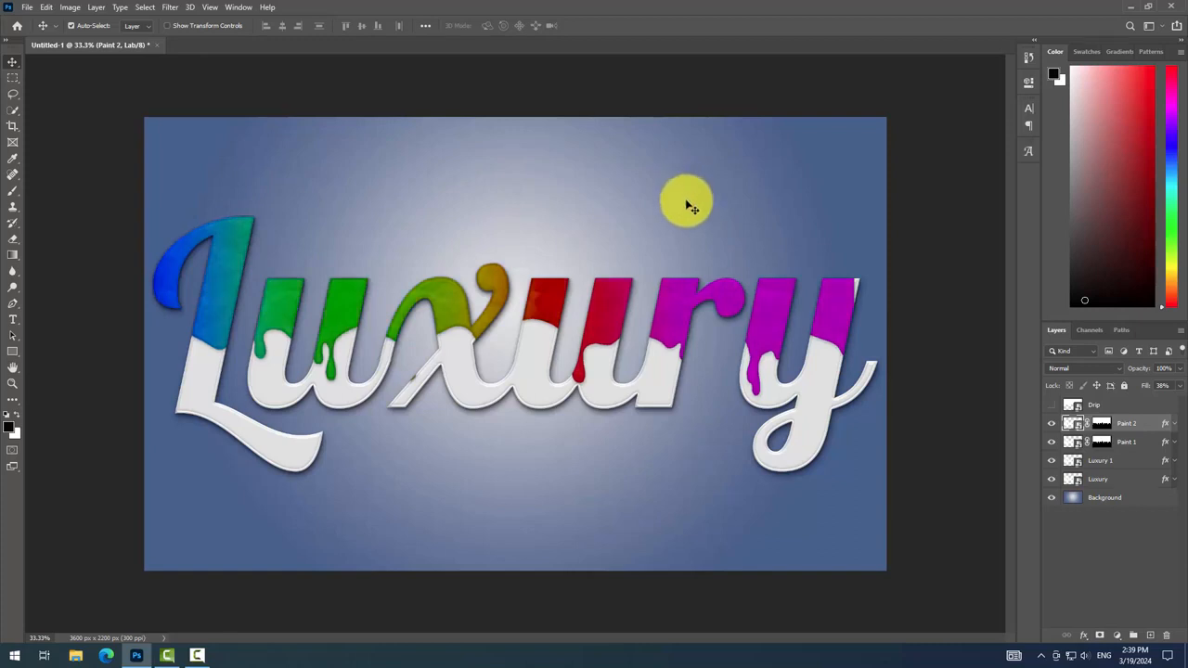
# - Clear the layer style from Paint 2 and set its fill opacity to 0% in the blending options
pyautogui.rightClick(1156, 427)
pyautogui.click(1157, 452)
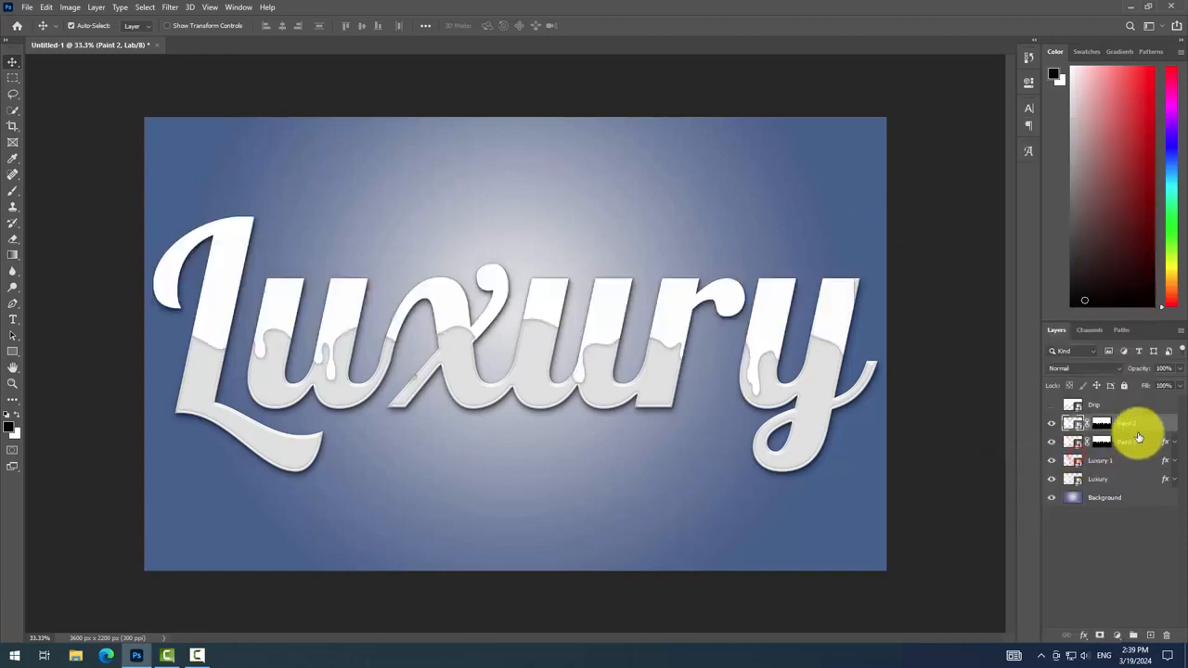
pyautogui.rightClick(1142, 425)
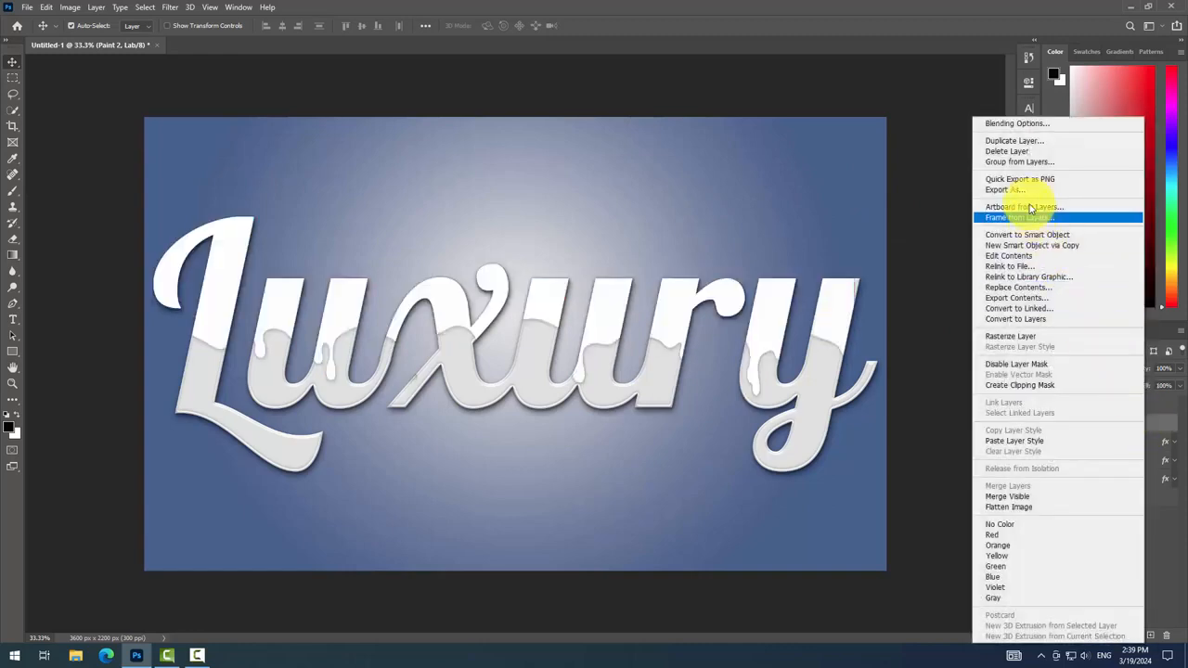
pyautogui.click(1005, 122)
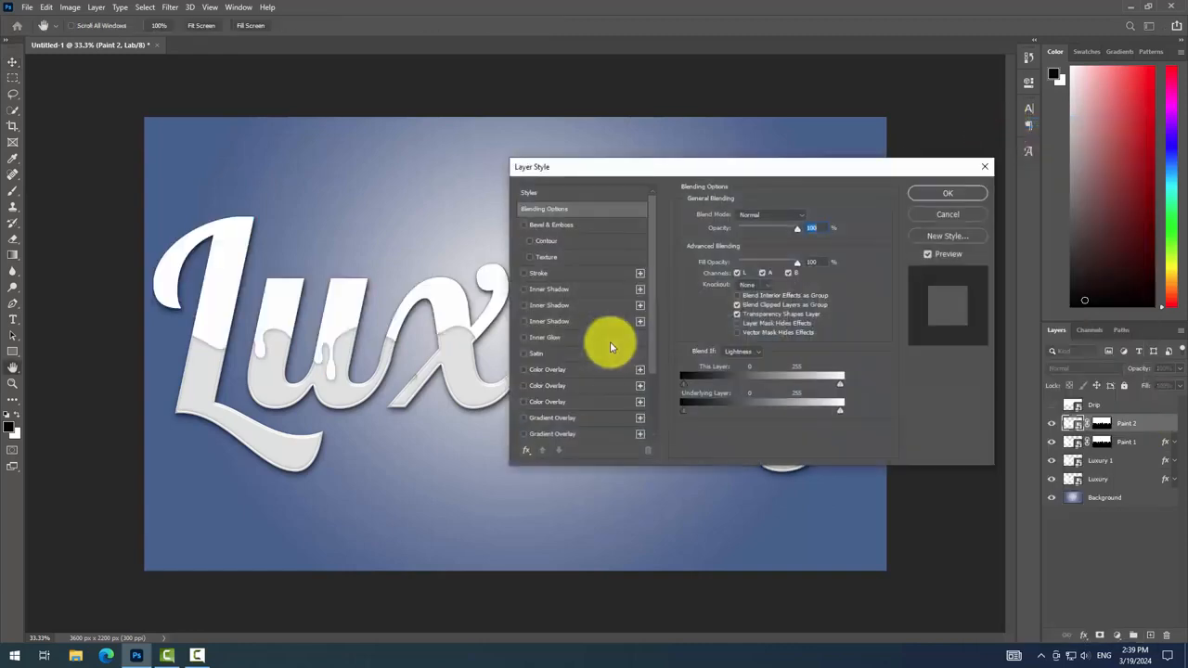
pyautogui.doubleClick(817, 261)
pyautogui.write('0')
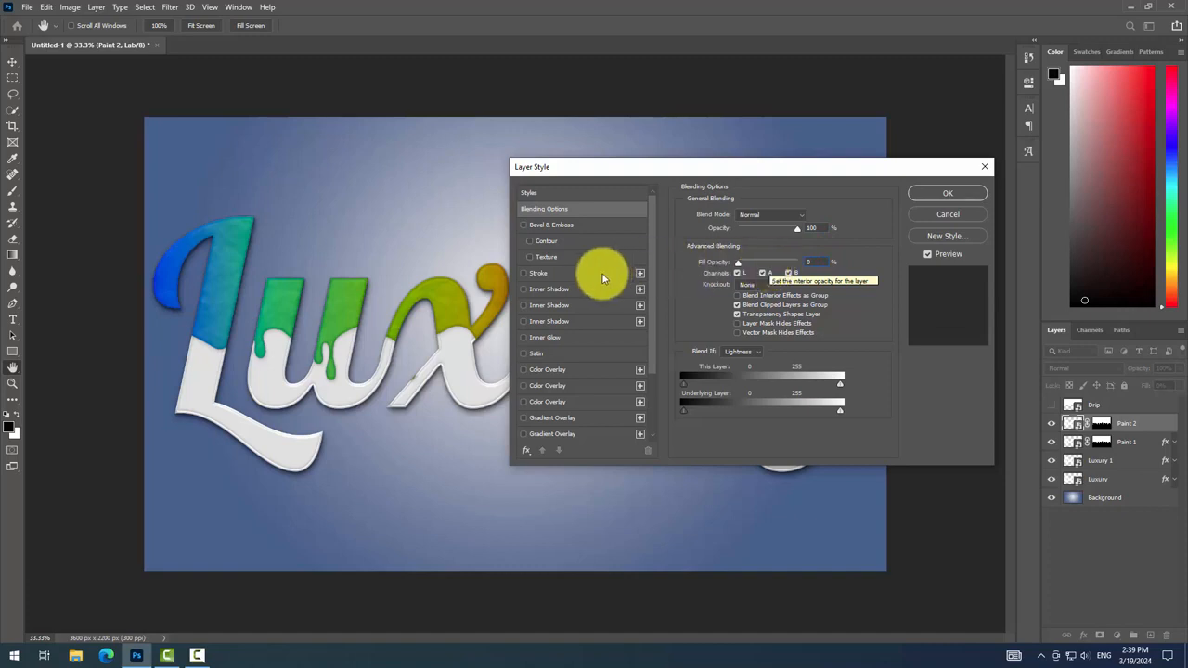
# - Enable Bevel & Emboss on Paint 2 with 545% depth, 22 px size, 4 px soften and an 86° angle
pyautogui.click(570, 226)
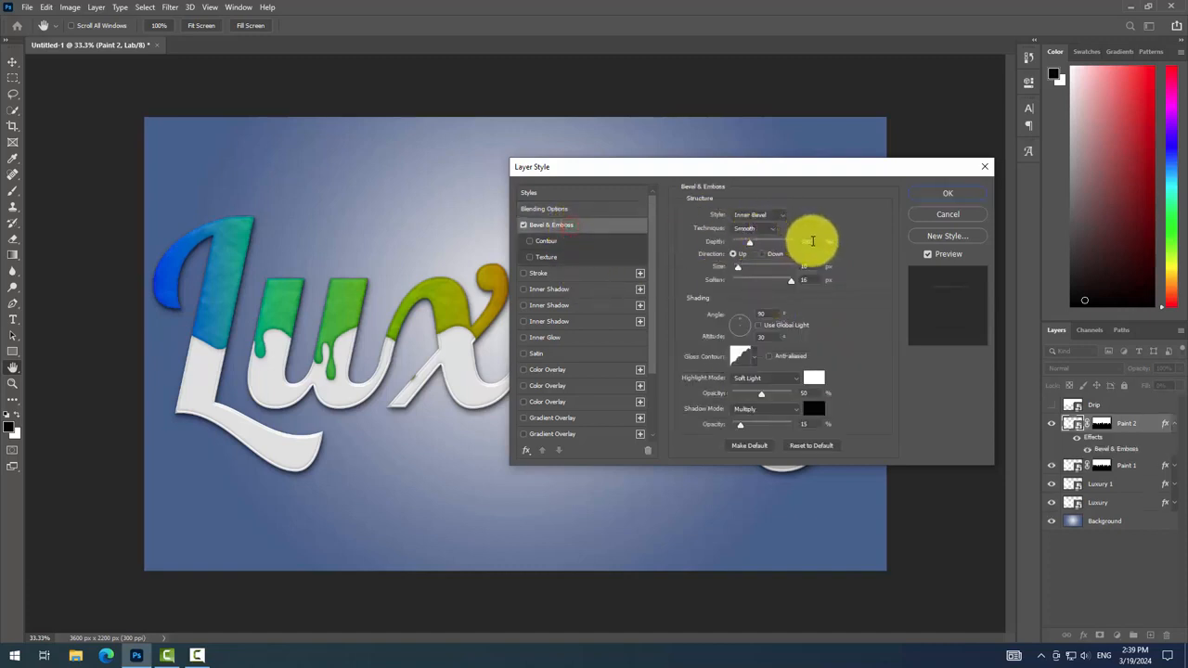
pyautogui.doubleClick(808, 241)
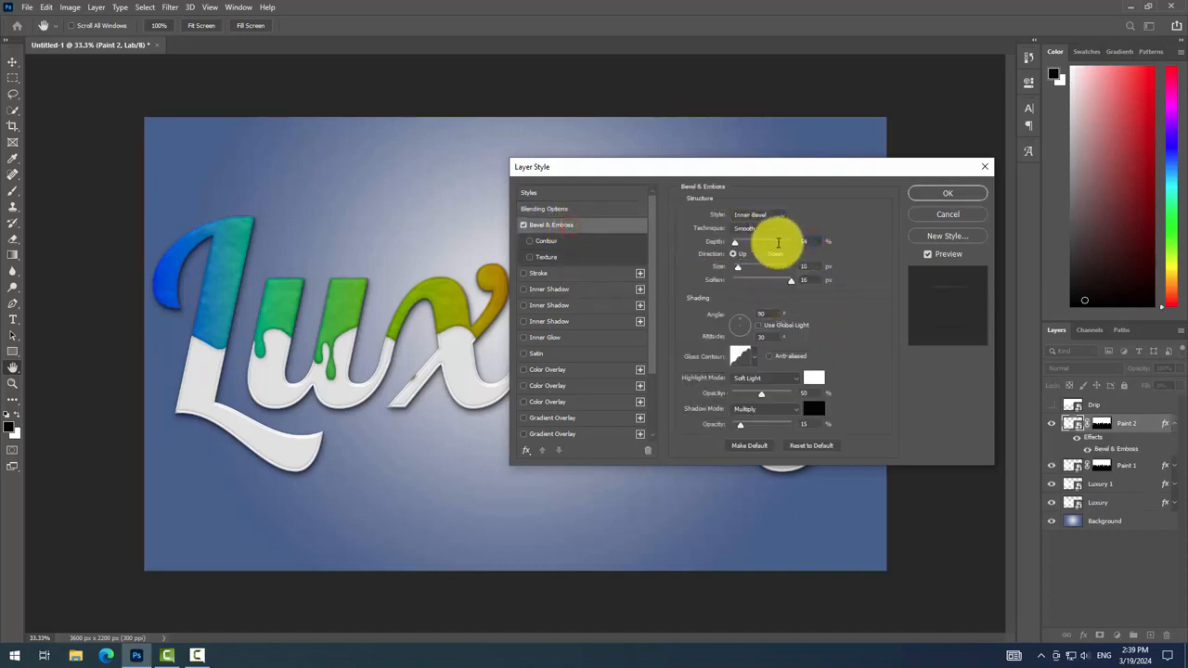
pyautogui.doubleClick(804, 266)
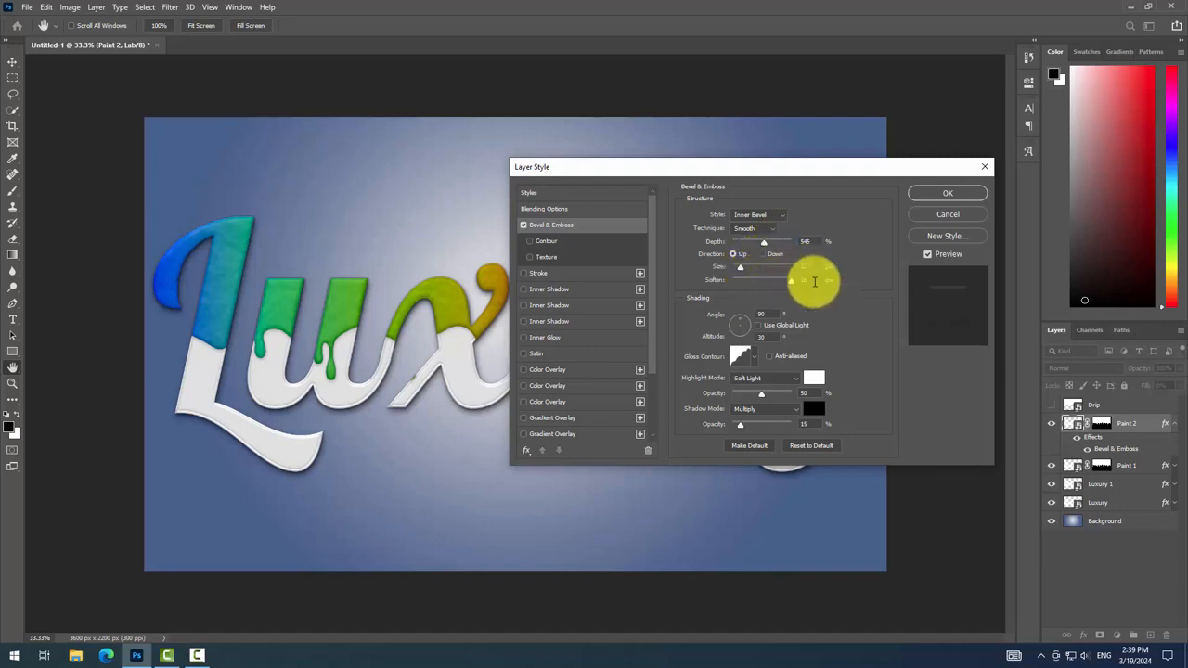
pyautogui.doubleClick(806, 280)
pyautogui.write('4')
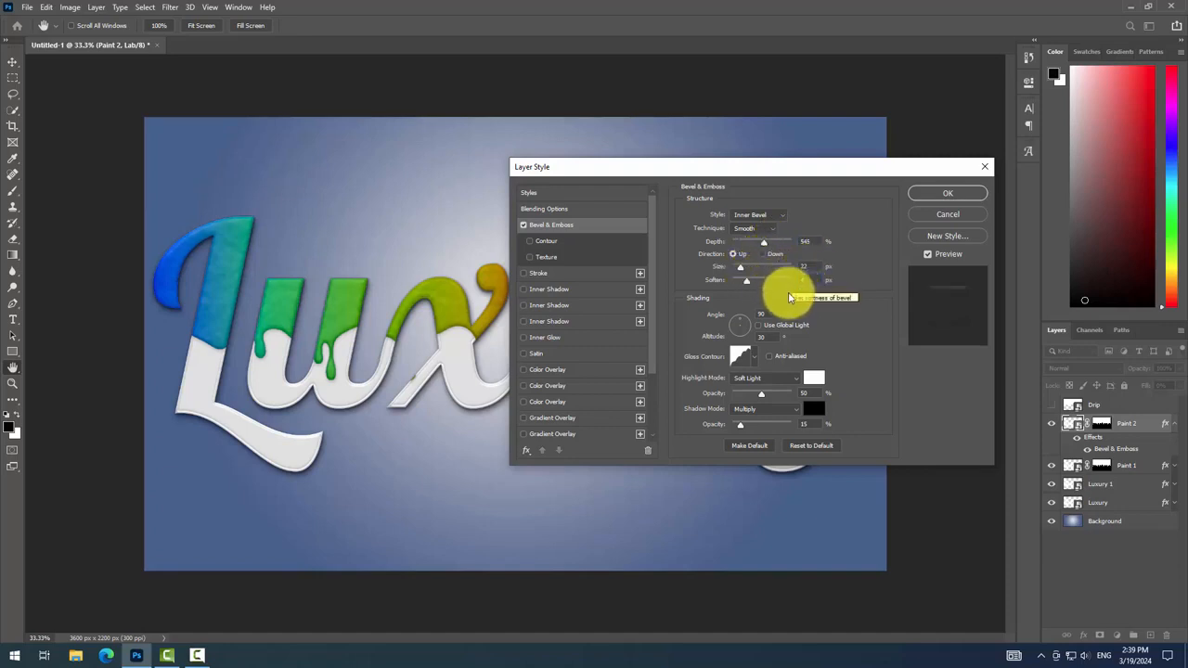
pyautogui.click(770, 315)
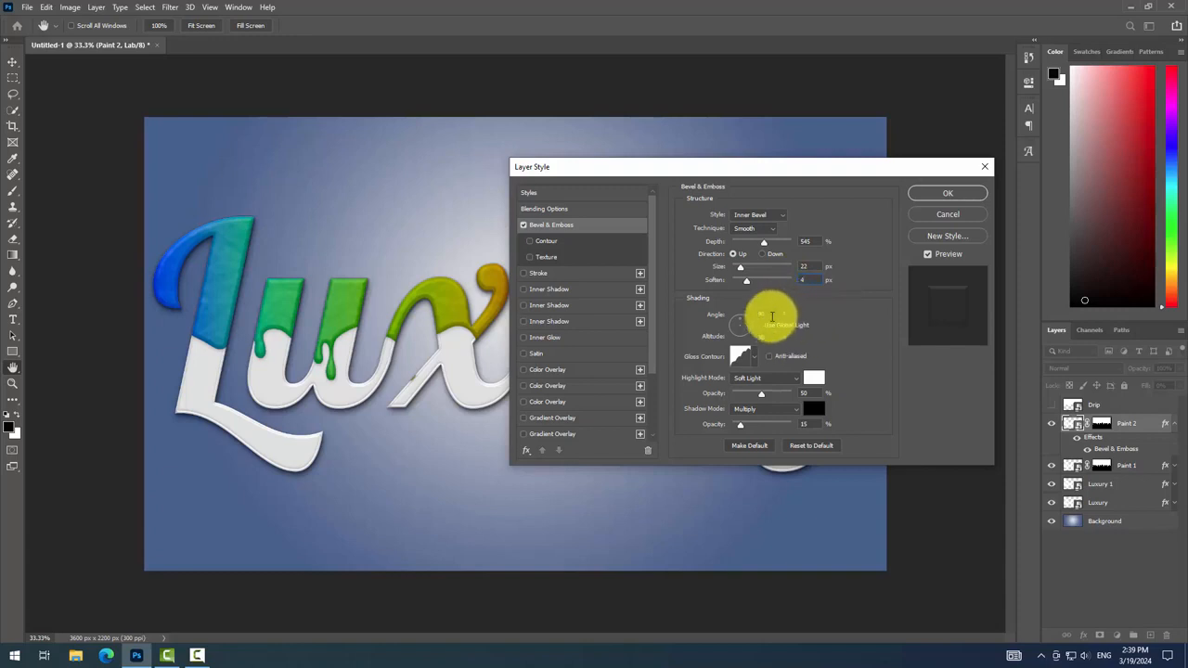
pyautogui.write('86')
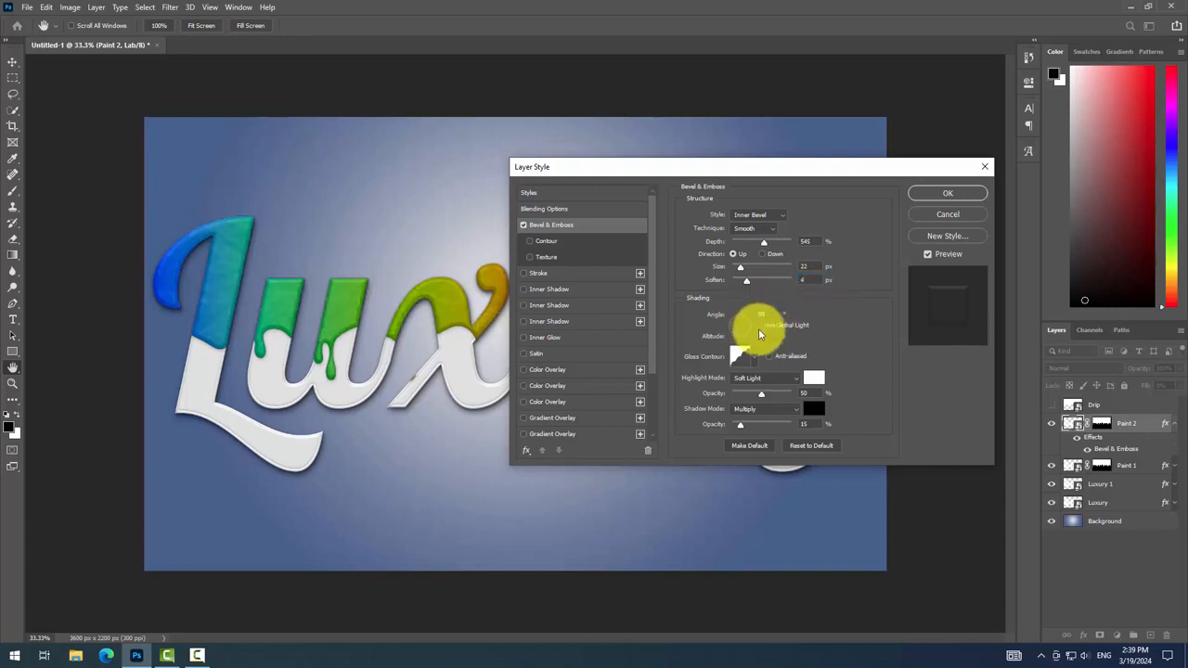
# - Set the Paint 2 bevel's altitude to 50° and choose the descending rolling-slope preset as its gloss contour
pyautogui.press('Tab')
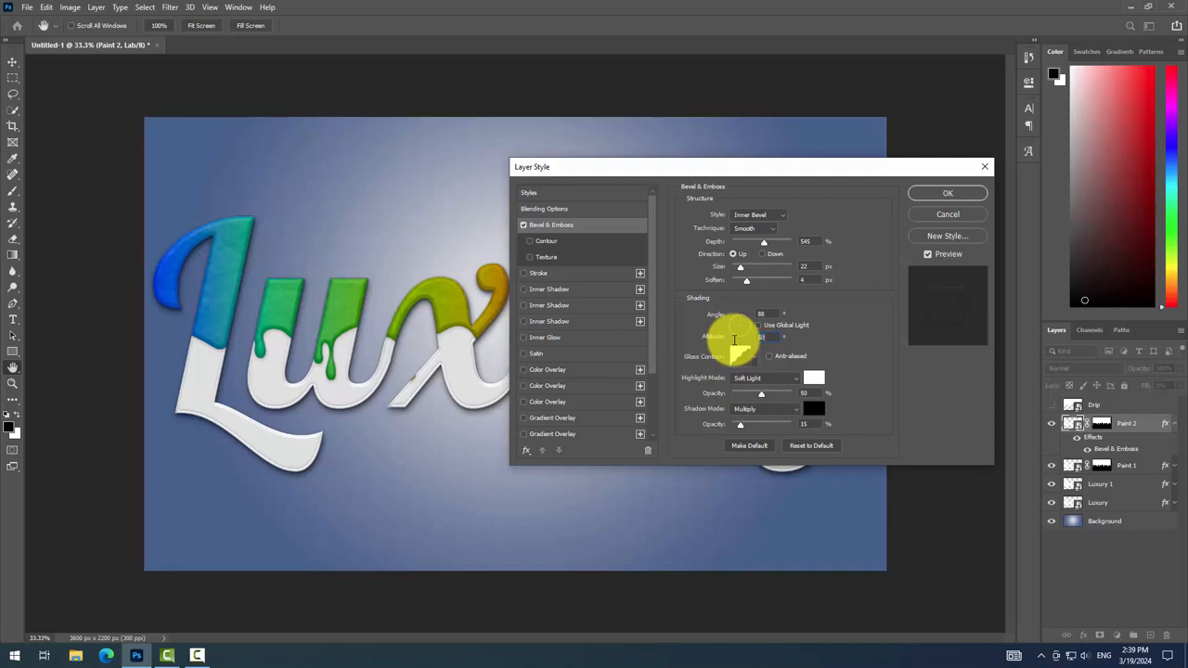
pyautogui.click(753, 362)
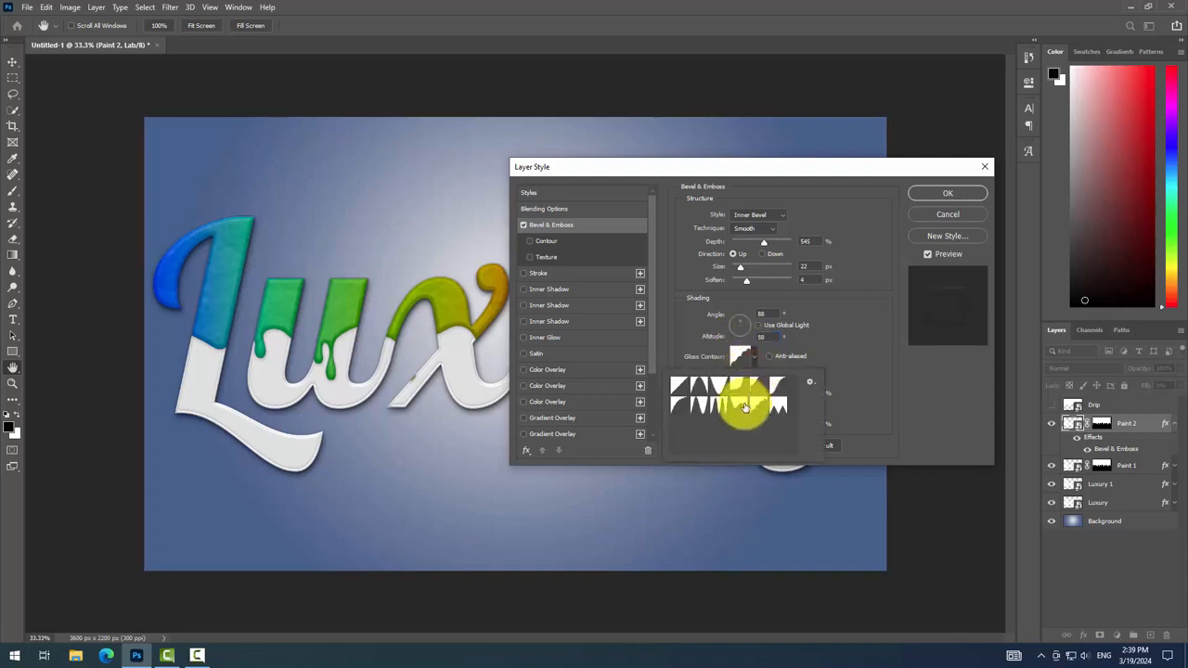
pyautogui.click(743, 406)
pyautogui.click(842, 352)
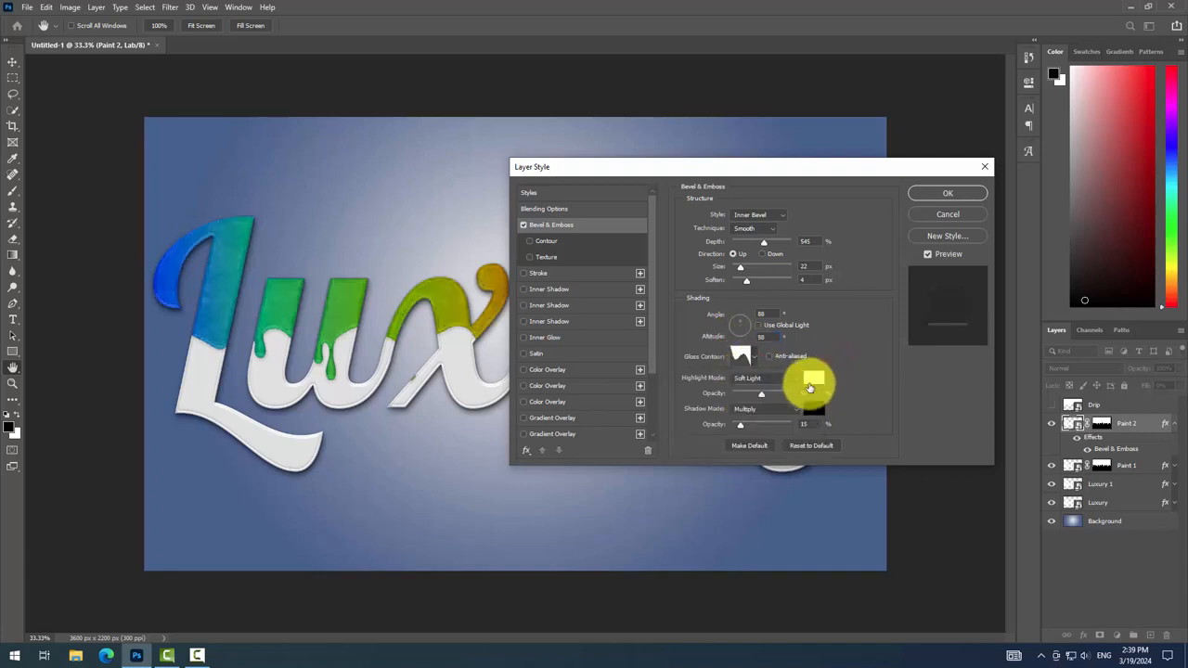
# - Set the bevel's highlight to Vivid Light at 100% and its shadow to Overlay at 0%, and enable its Contour option
pyautogui.click(750, 380)
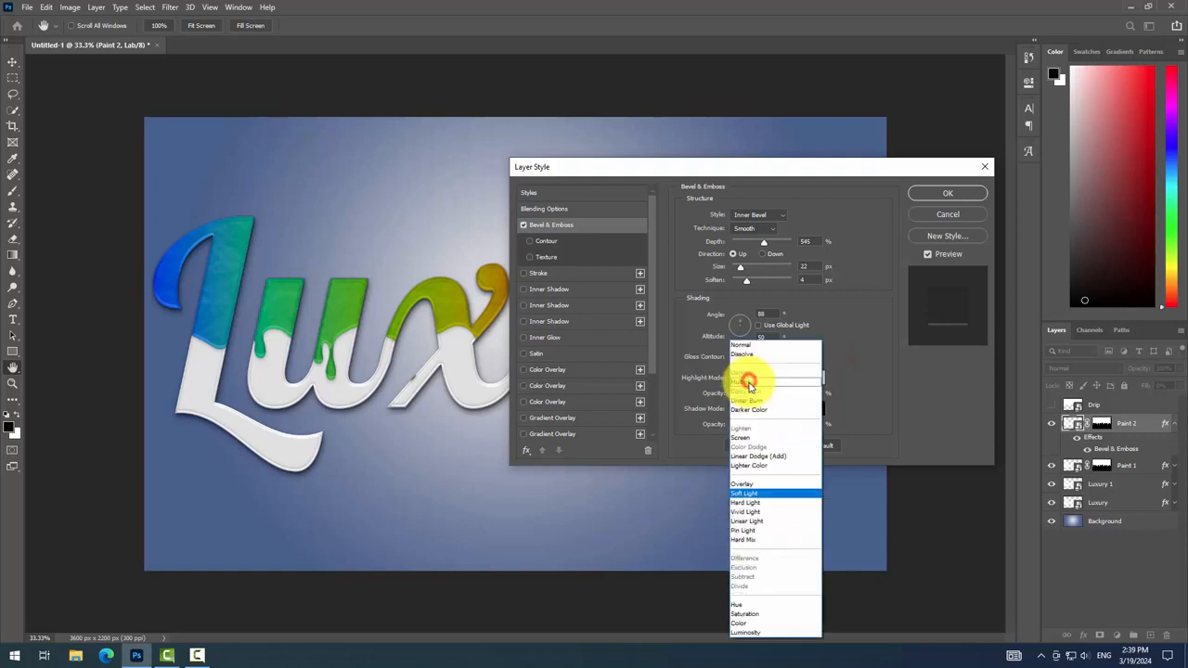
pyautogui.click(757, 509)
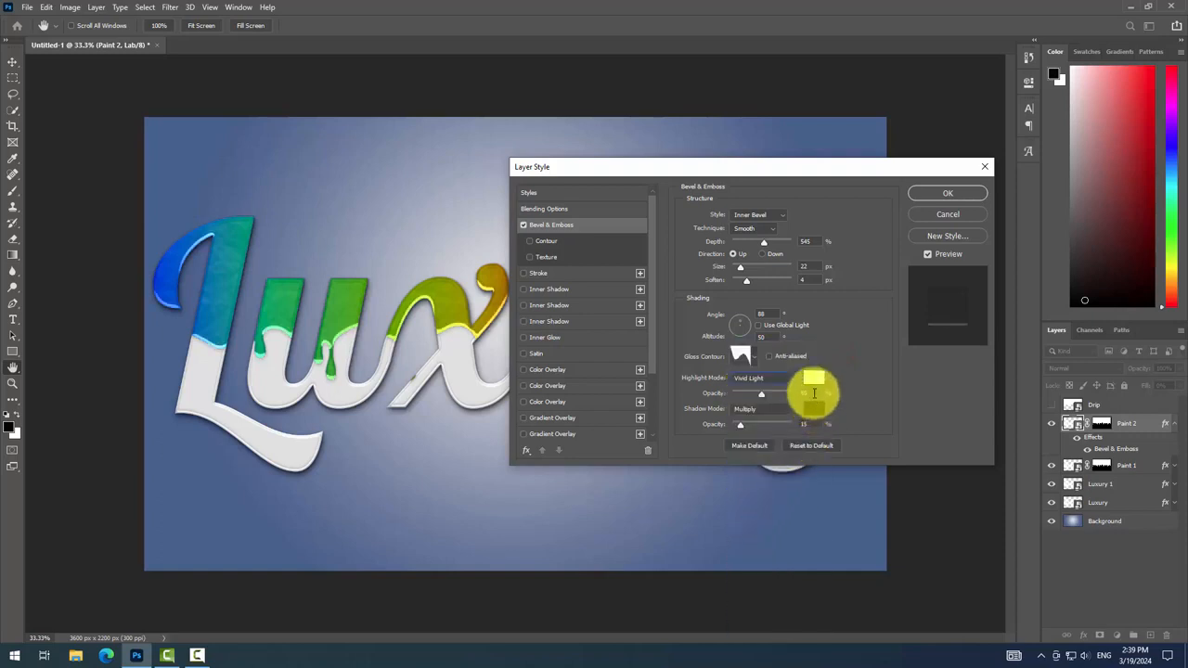
pyautogui.click(813, 393)
pyautogui.write('100')
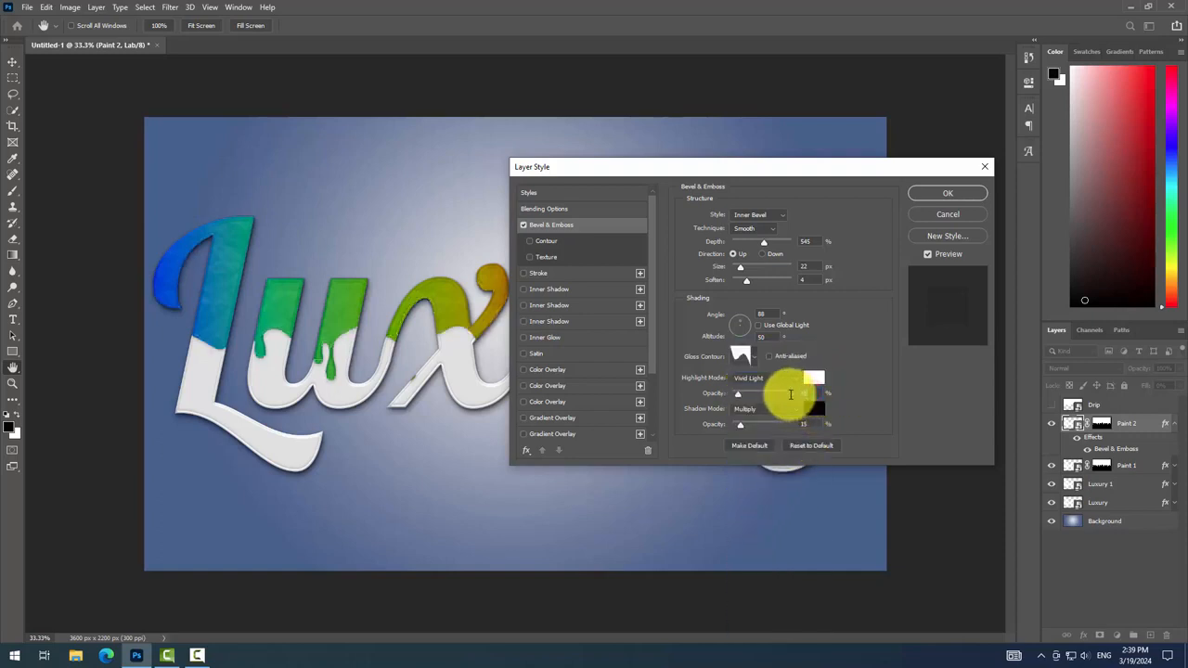
pyautogui.click(814, 424)
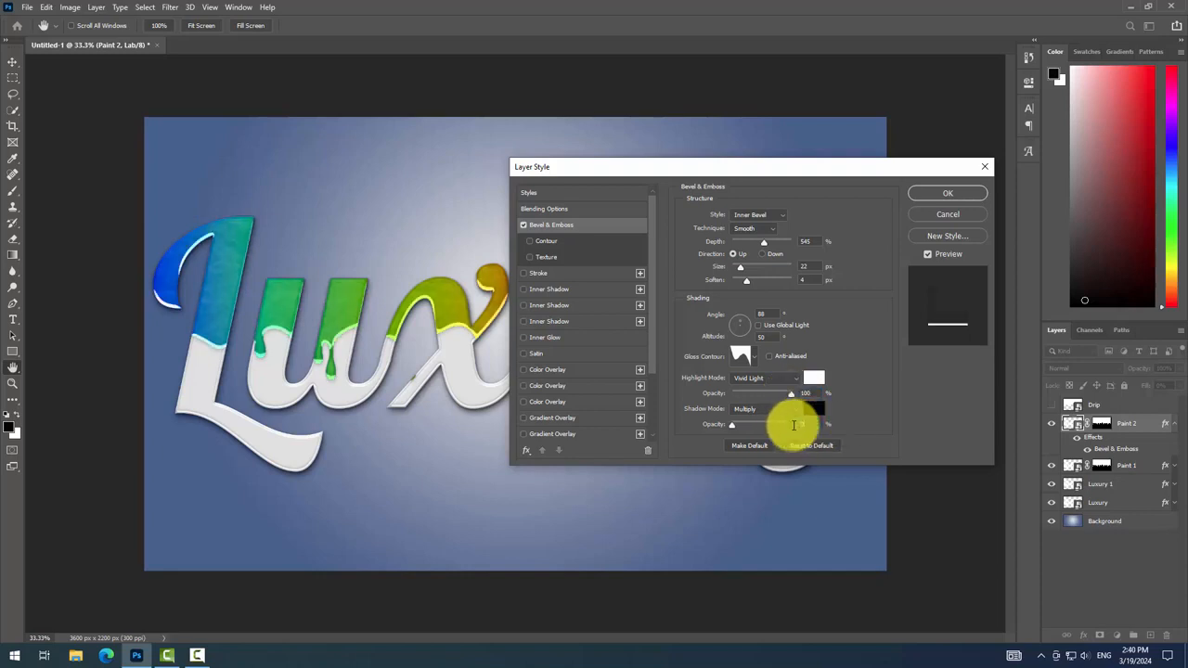
pyautogui.click(769, 409)
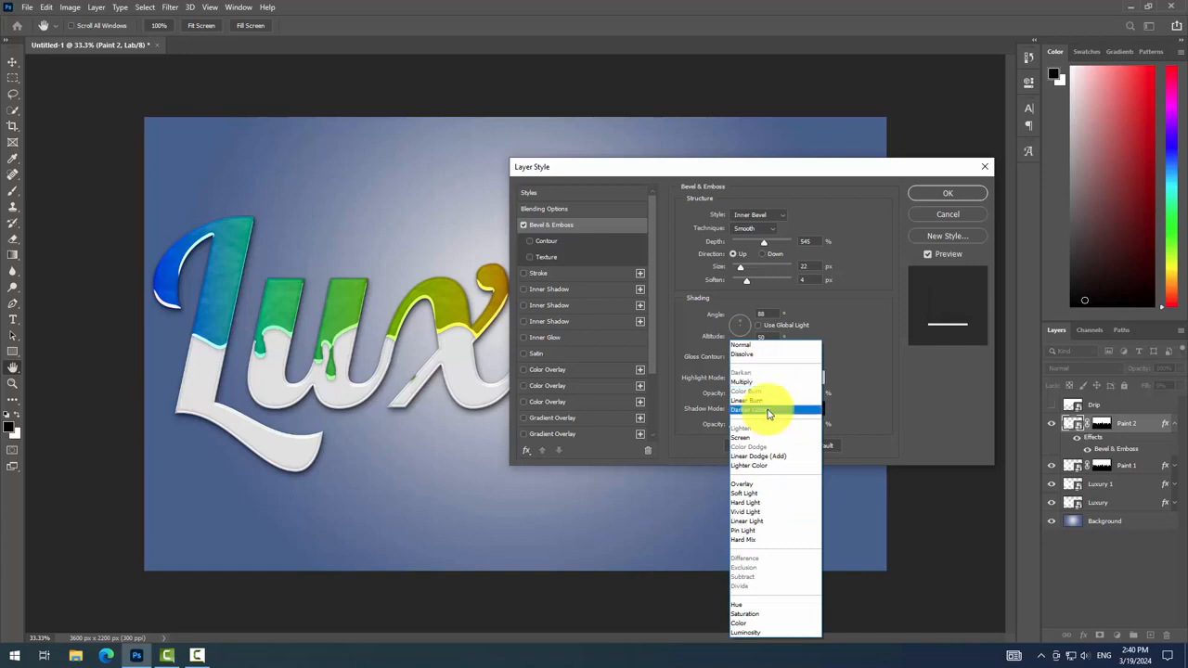
pyautogui.click(757, 482)
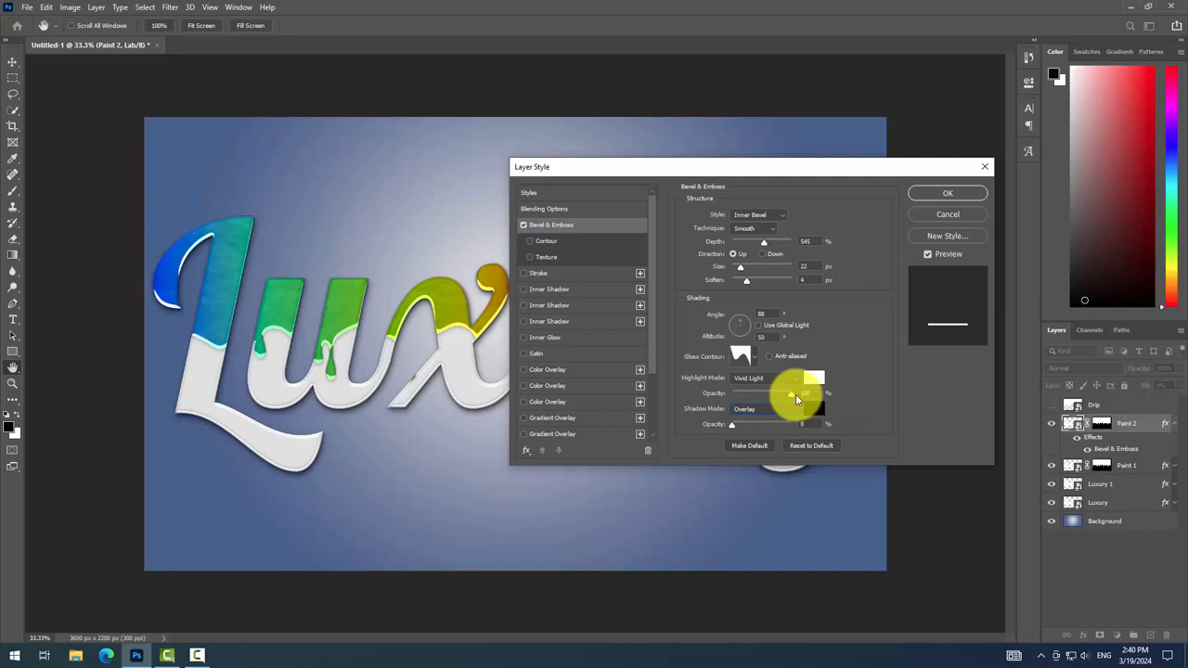
pyautogui.click(540, 243)
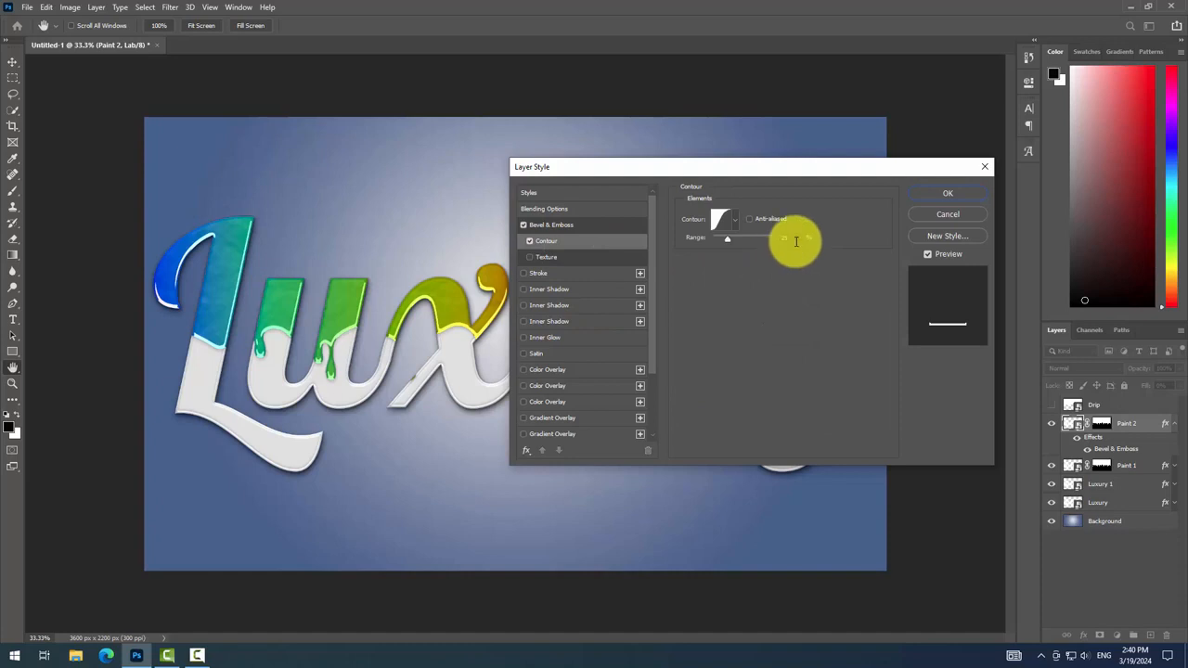
# - Enable the first Inner Shadow on Paint 2 and set its colour to dark grey 484848
pyautogui.click(575, 289)
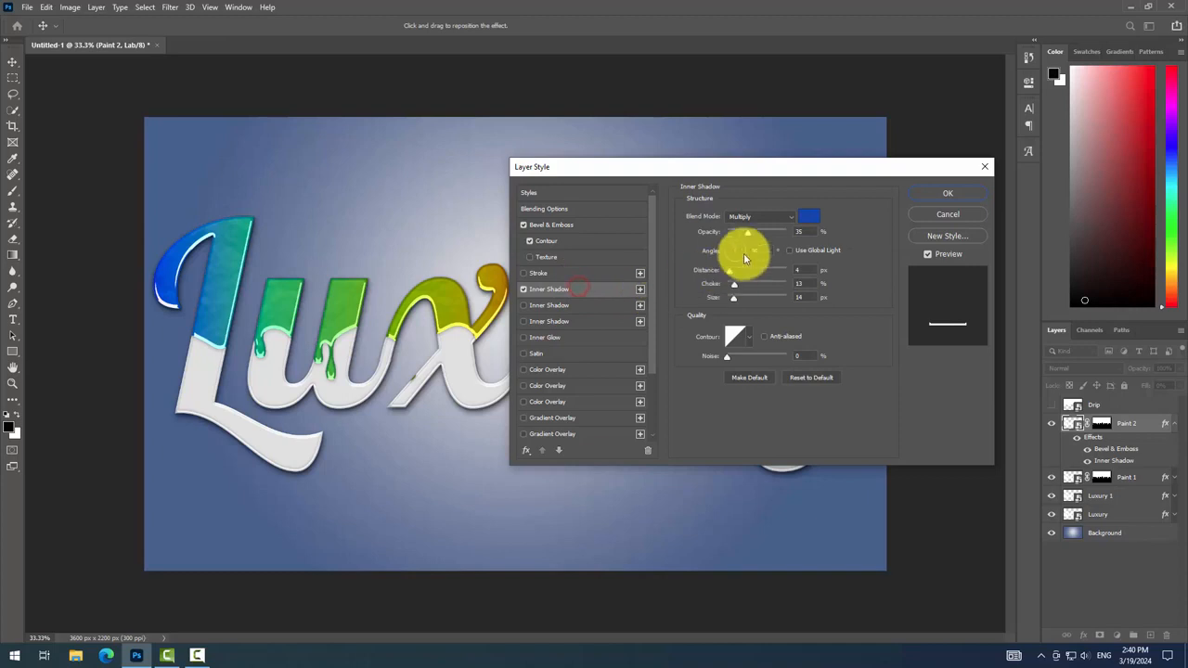
pyautogui.click(808, 219)
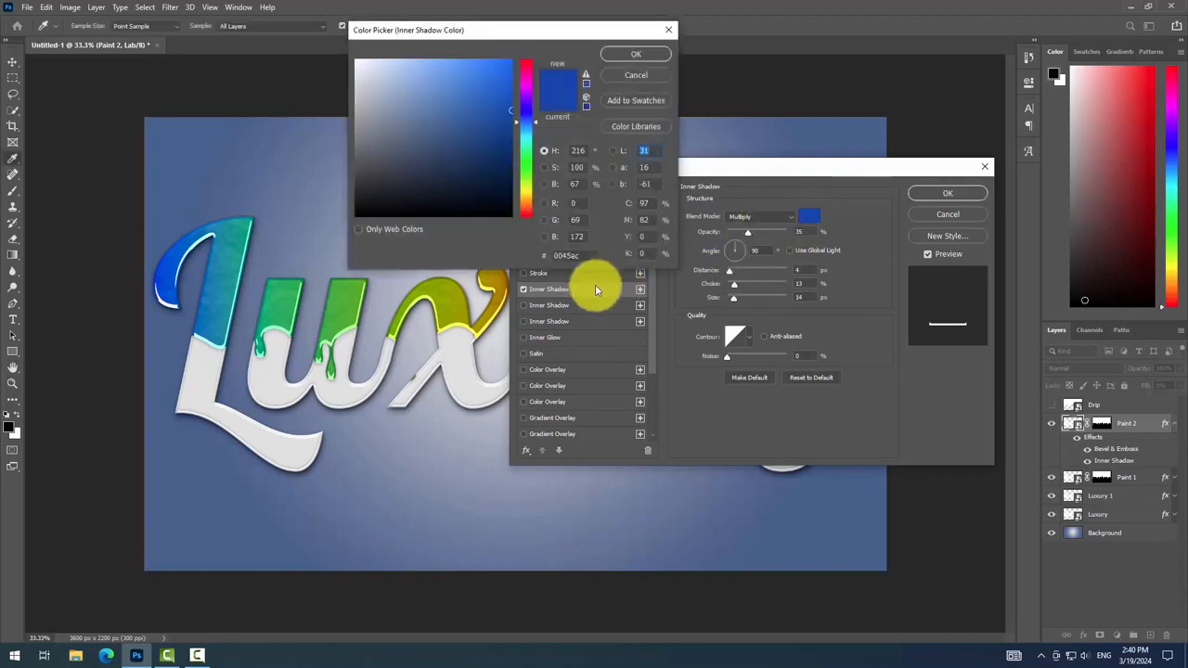
pyautogui.doubleClick(527, 254)
pyautogui.write('484848')
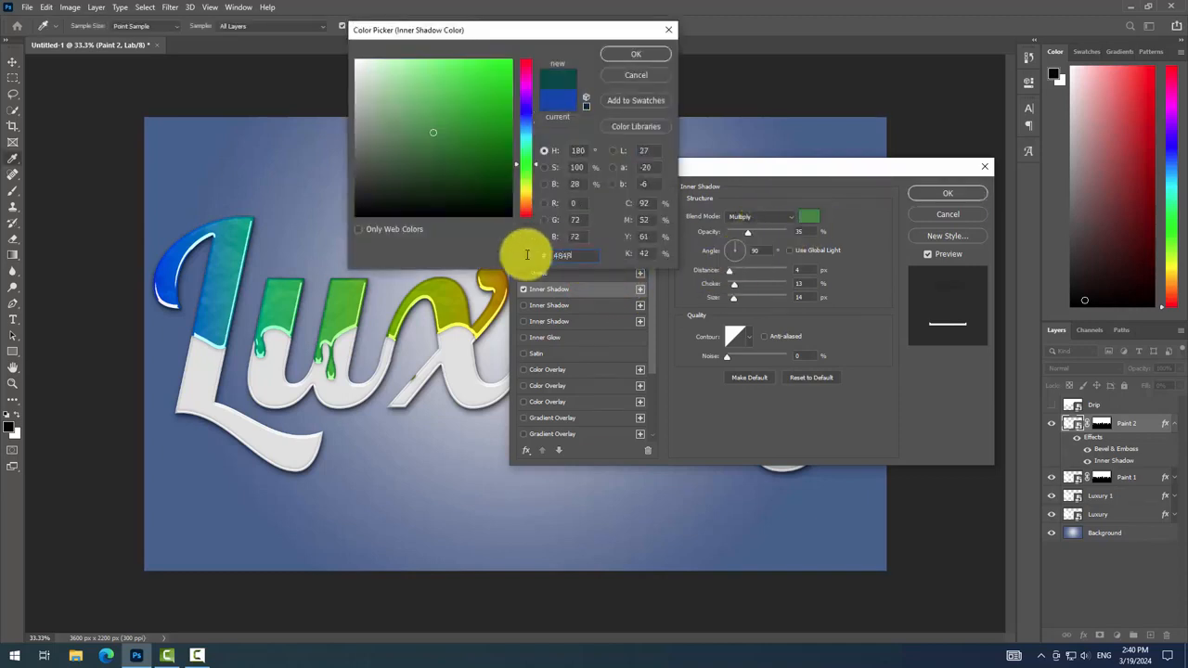
pyautogui.click(632, 54)
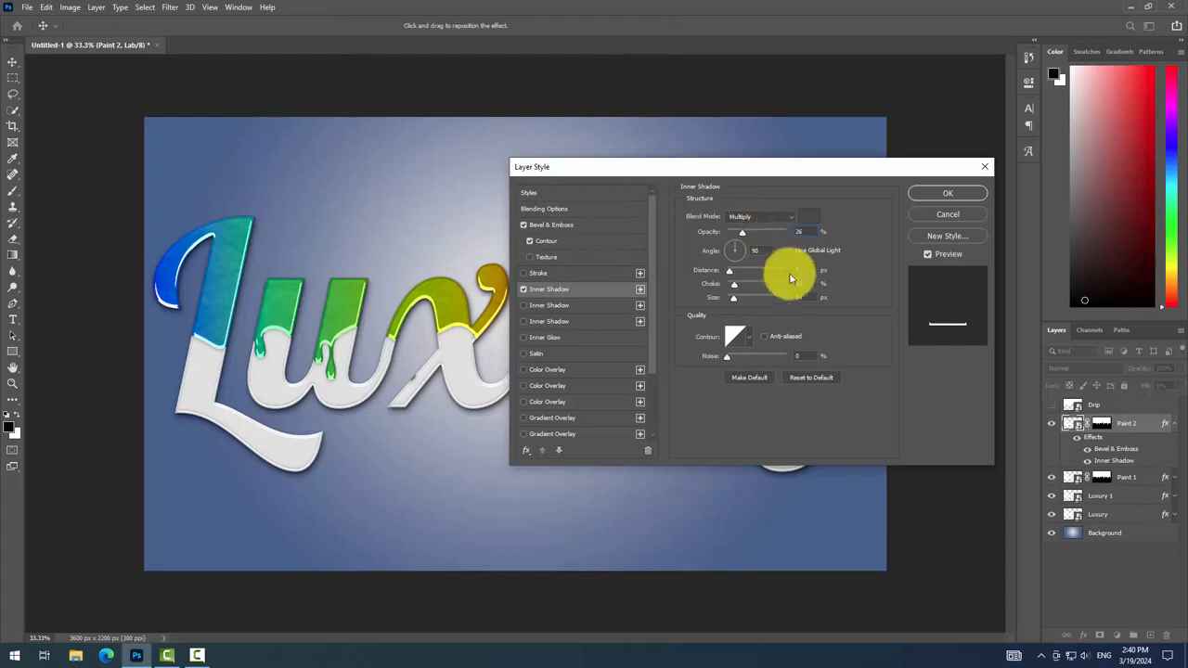
# - Set the Inner Shadow to 26% opacity, 9 px distance and 25% choke, and increase its size
pyautogui.press('Tab')
pyautogui.click(797, 269)
pyautogui.write('9')
pyautogui.press('Tab')
pyautogui.write('30')
pyautogui.click(794, 297)
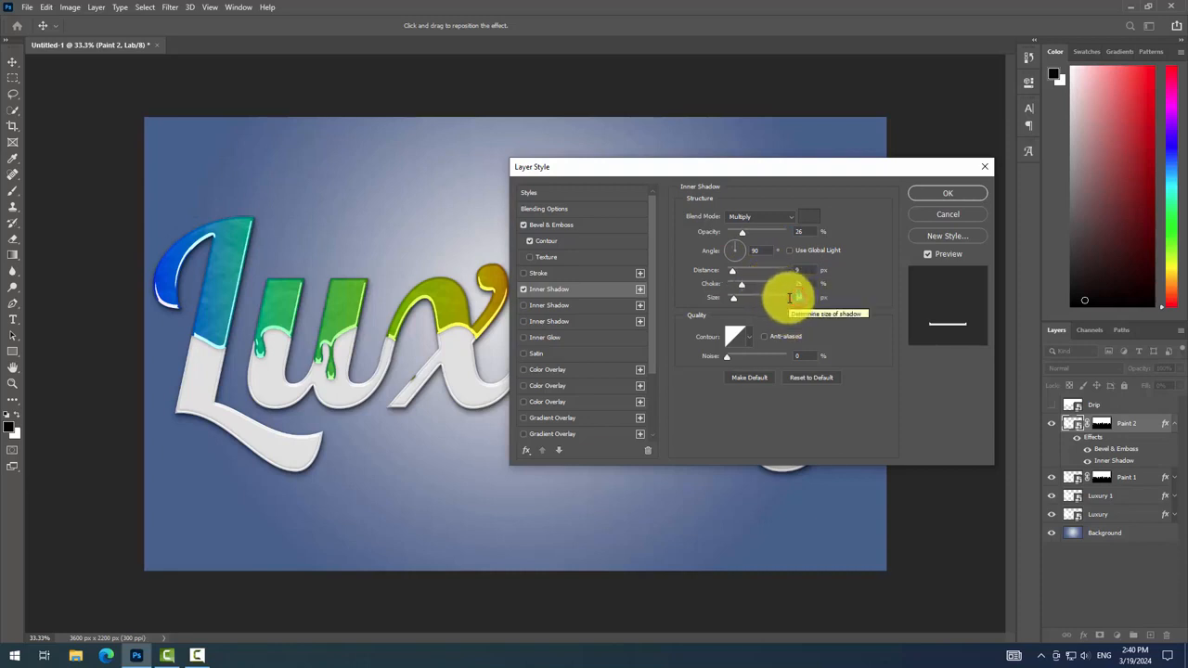
pyautogui.write('40')
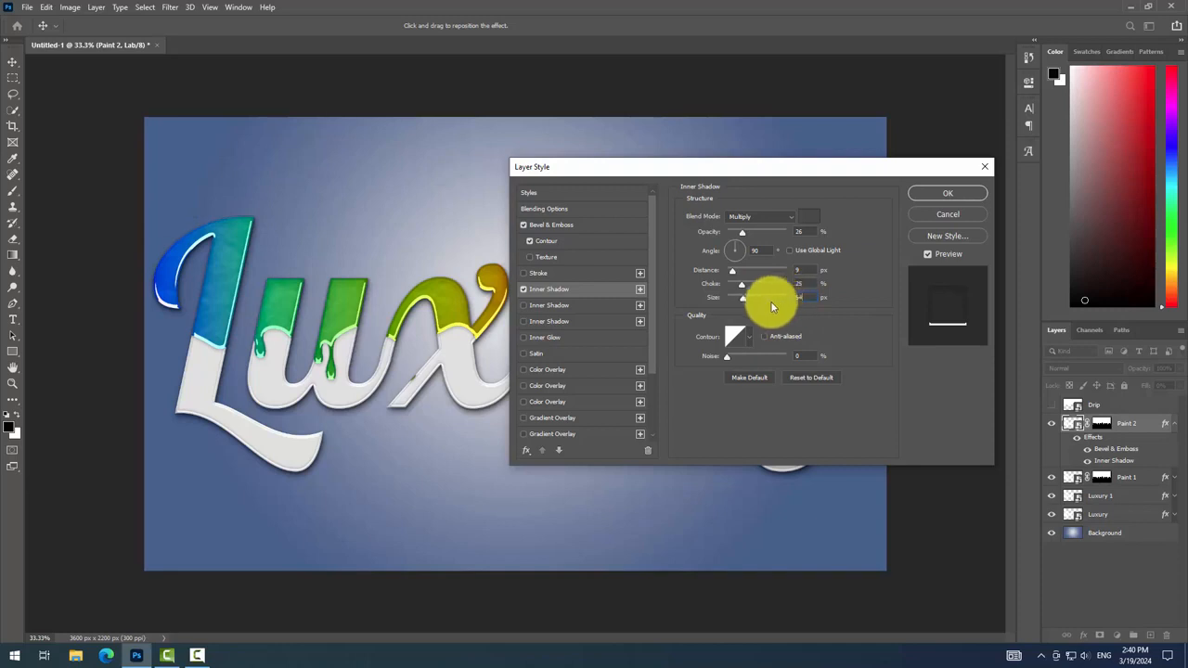
# - Enable a Soft Light Inner Glow on Paint 2 with 32% opacity and 32 px size, and apply the layer style
pyautogui.click(571, 340)
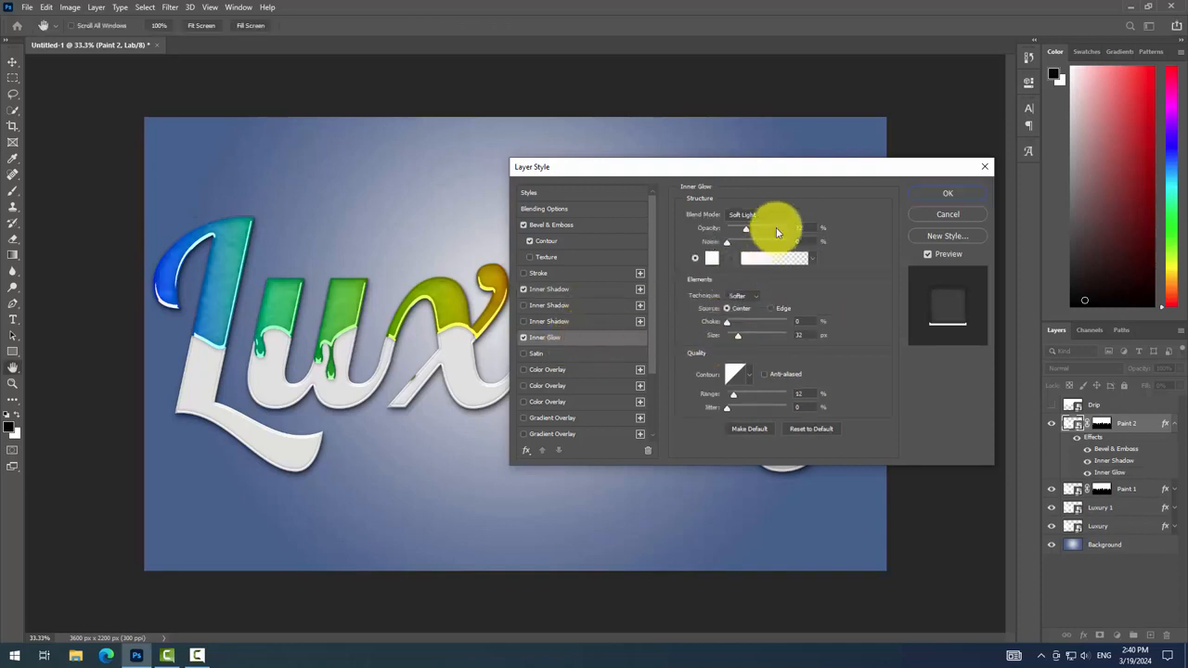
pyautogui.click(800, 230)
pyautogui.click(804, 240)
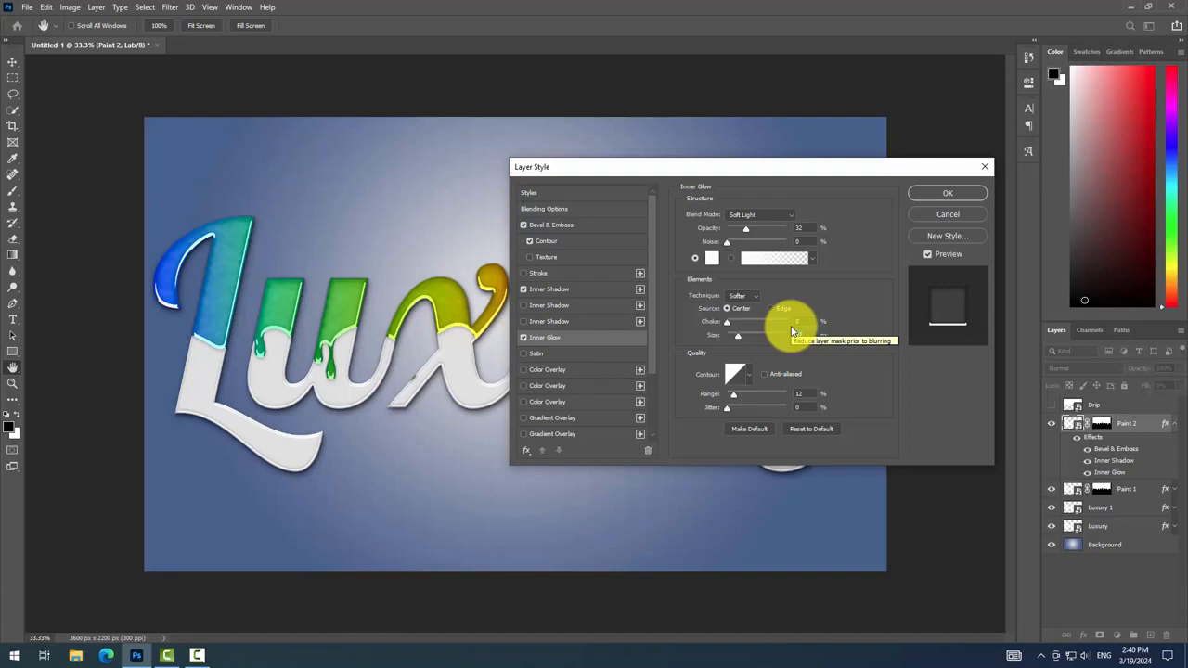
pyautogui.click(797, 335)
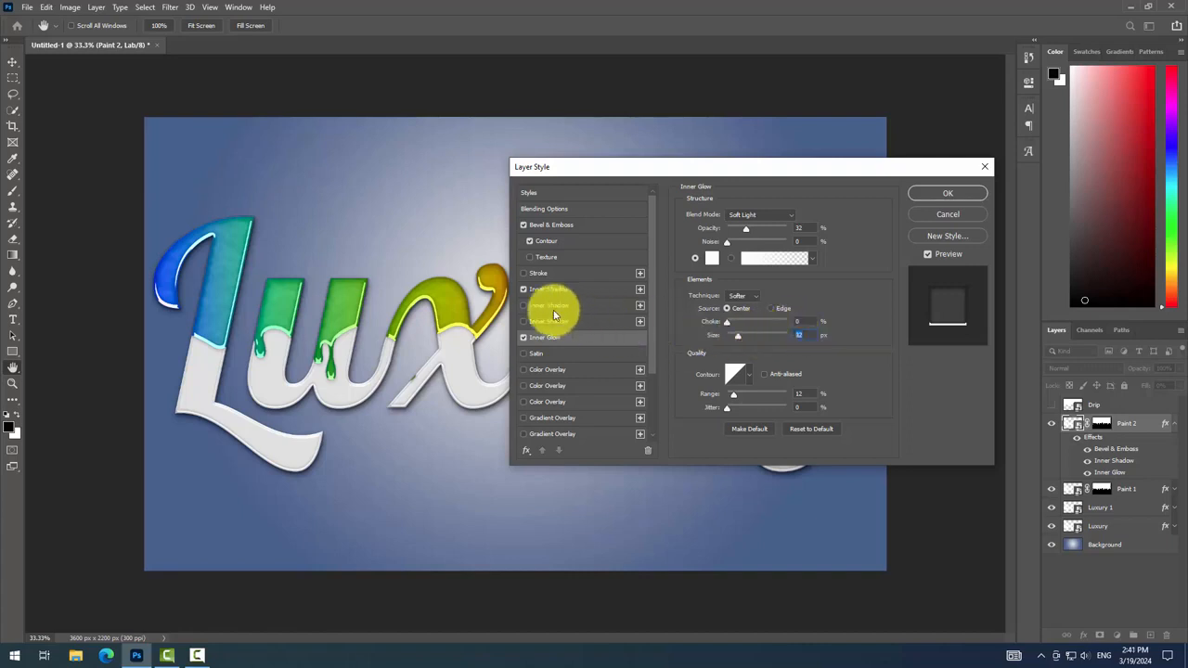
pyautogui.scroll(-3, 599, 349)
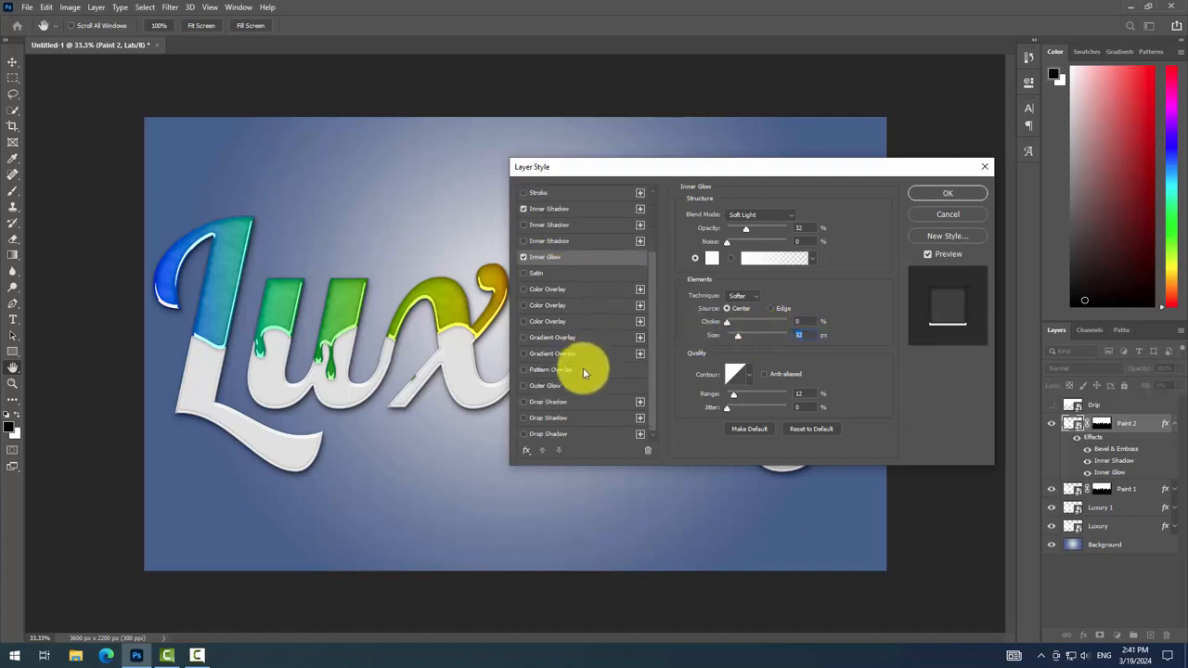
pyautogui.click(947, 193)
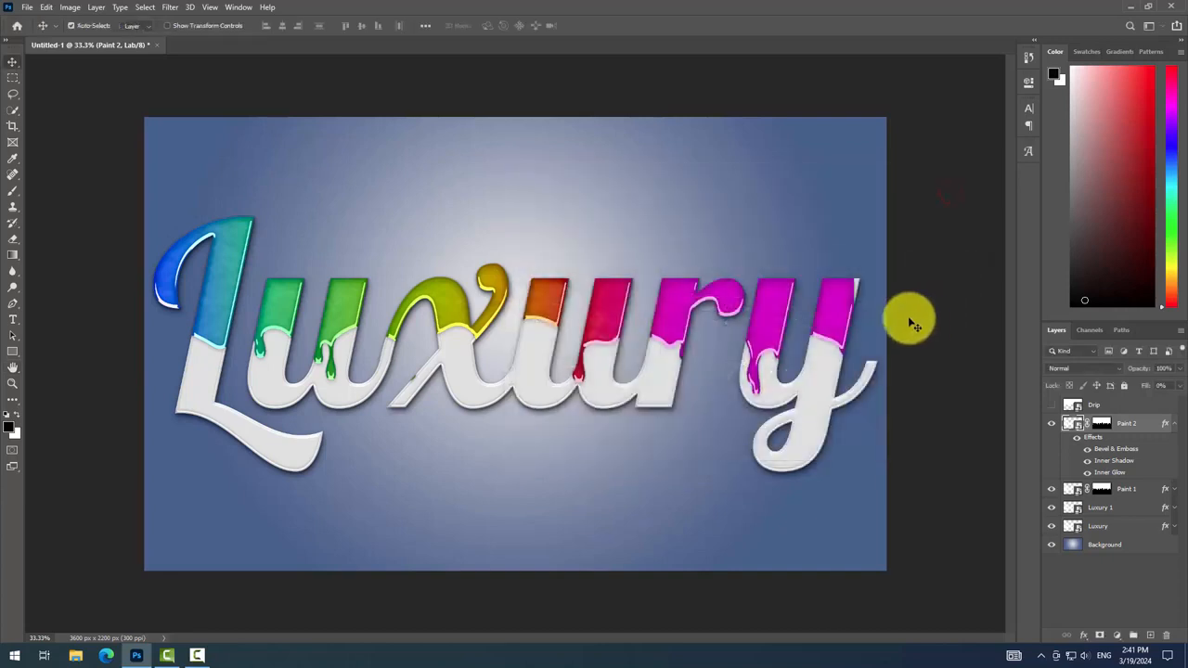
# - Collapse the effects list of Paint 2 and duplicate the layer as Paint 3
pyautogui.click(1170, 425)
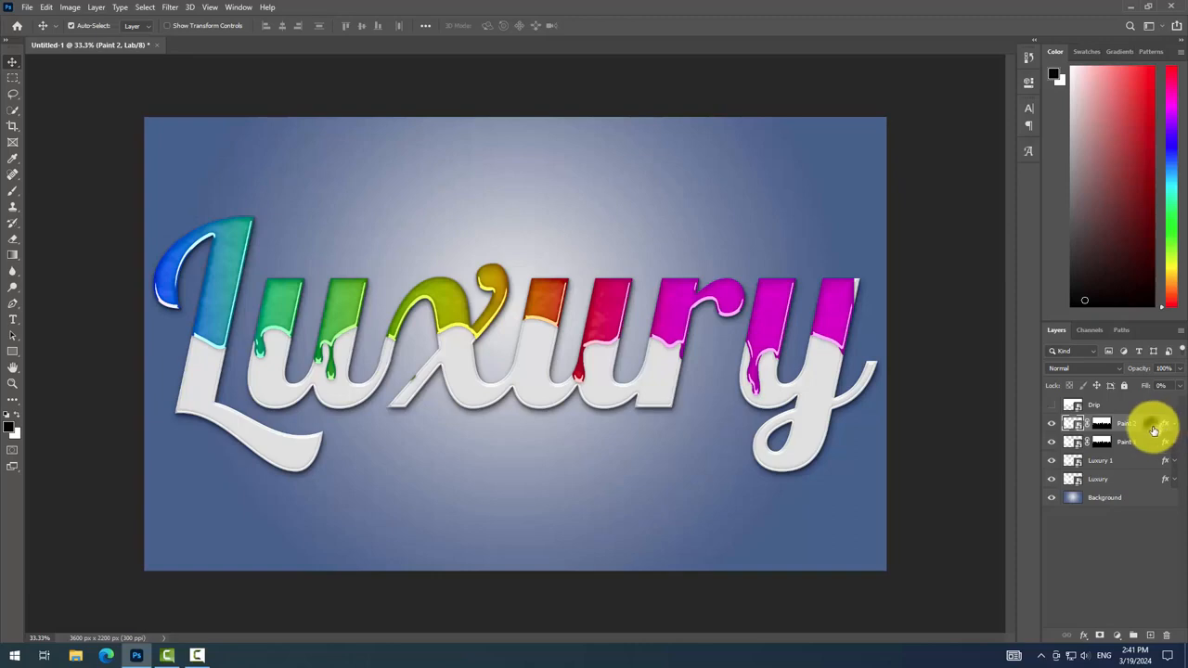
pyautogui.rightClick(1149, 425)
pyautogui.click(1020, 125)
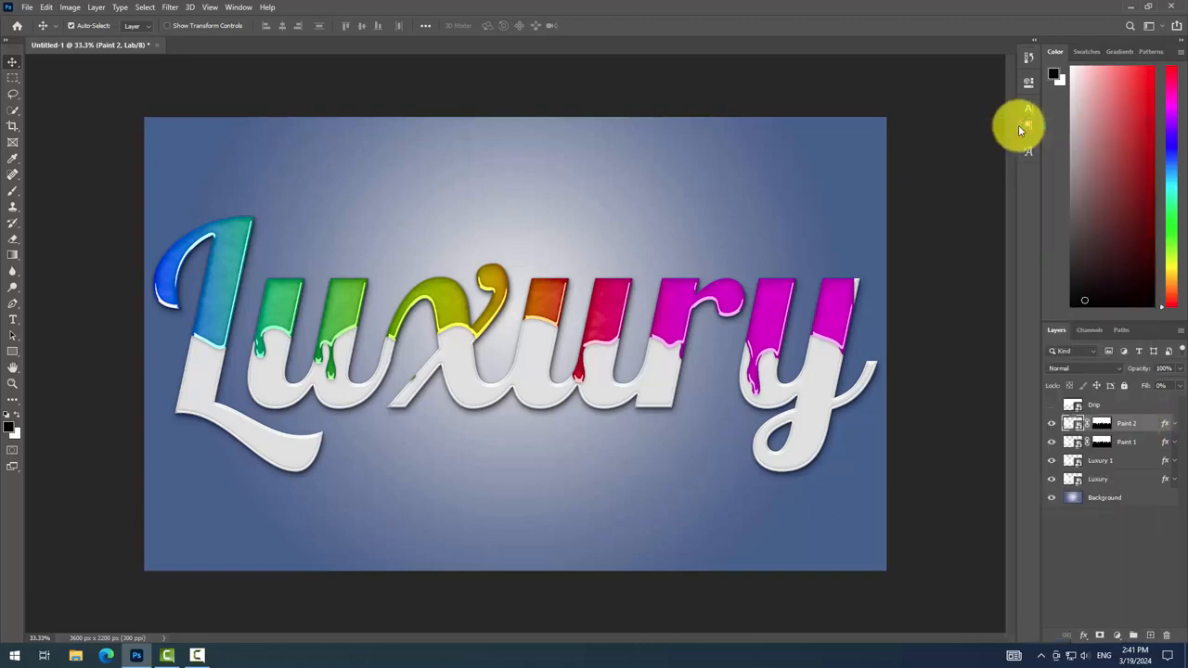
pyautogui.click(970, 214)
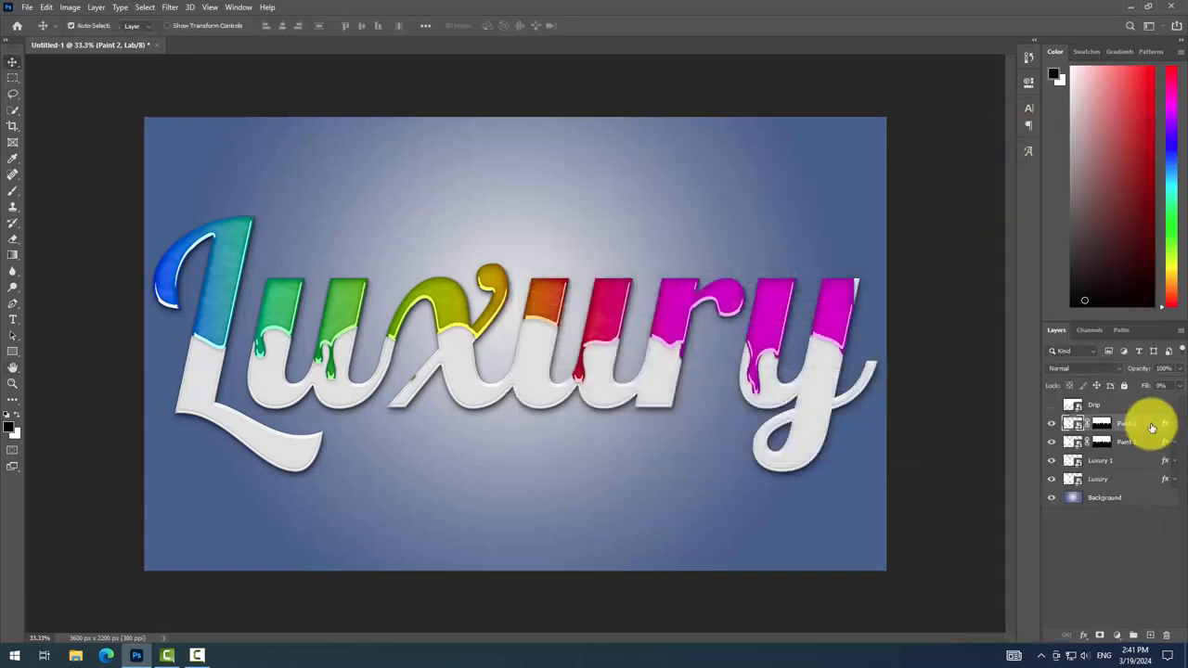
pyautogui.rightClick(1148, 424)
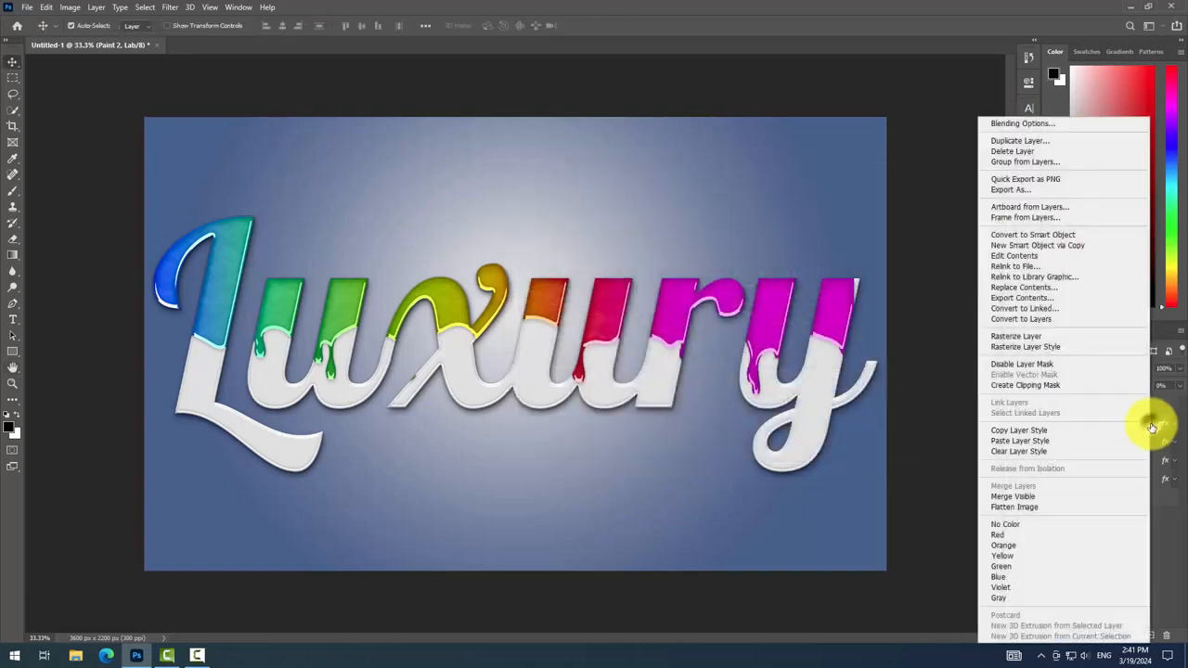
pyautogui.click(1030, 140)
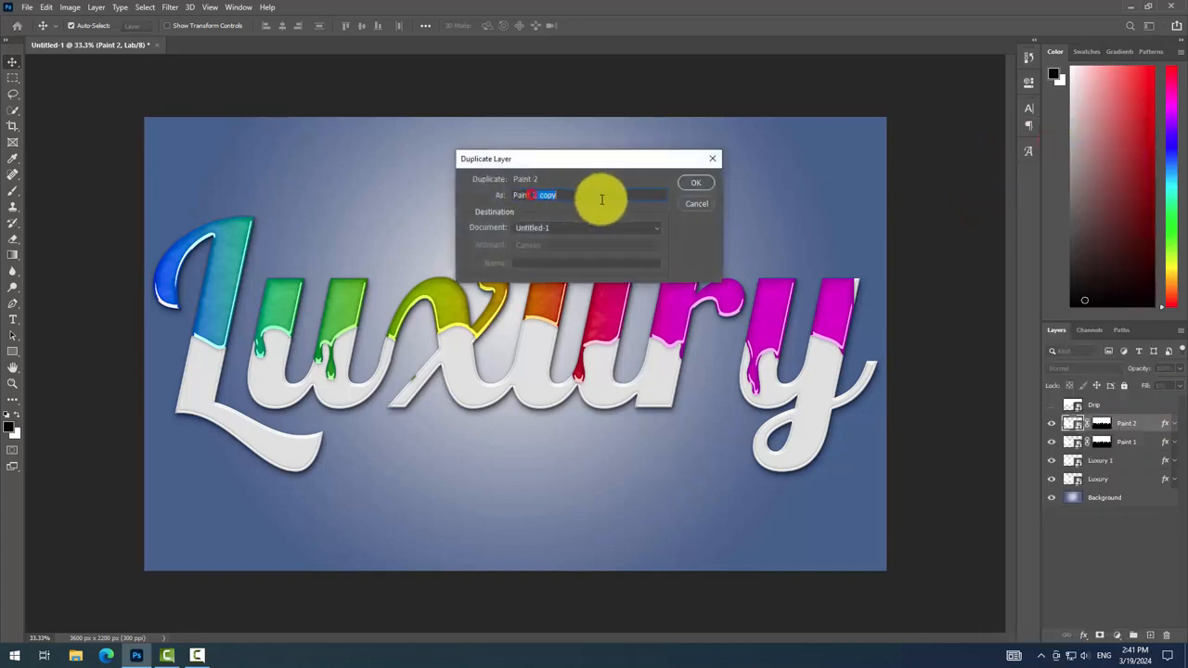
pyautogui.write('Paint 3')
pyautogui.click(697, 188)
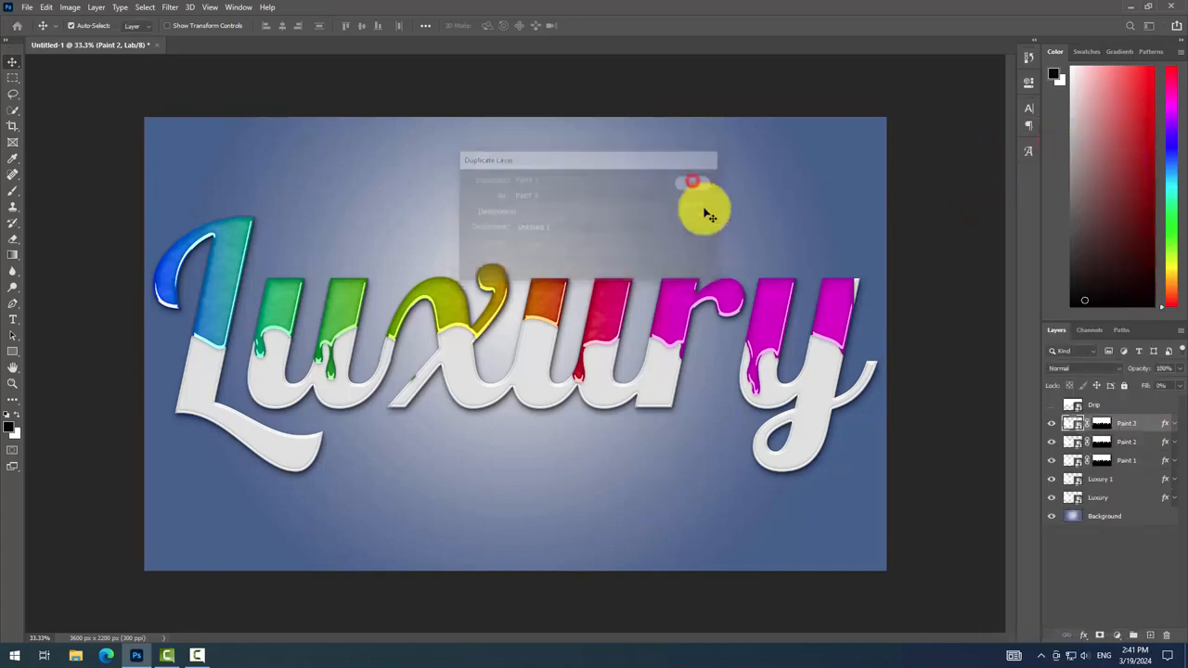
# - Clear the layer style from Paint 3 and set its fill opacity to 0% in the blending options
pyautogui.rightClick(1148, 426)
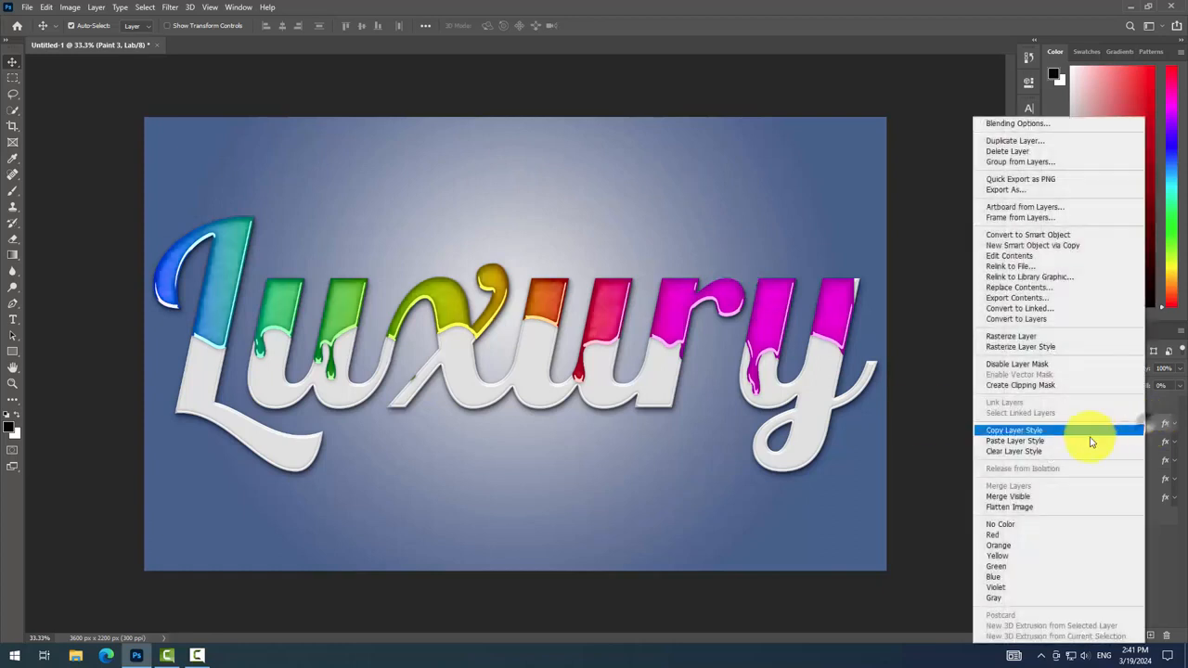
pyautogui.click(1062, 449)
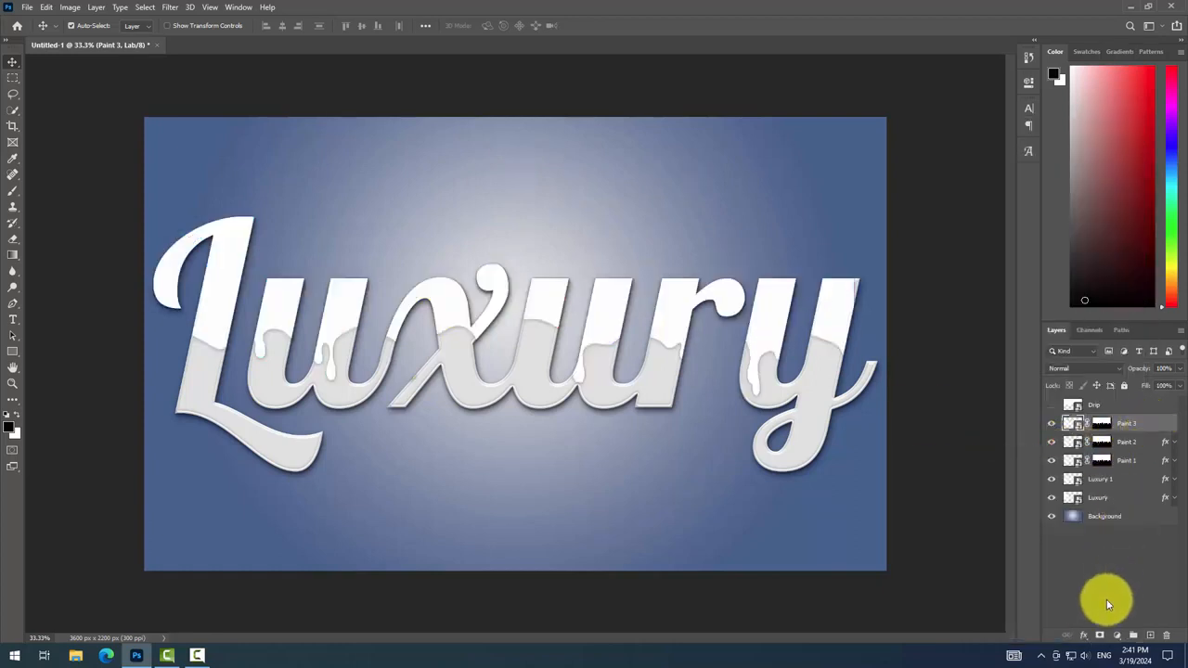
pyautogui.click(1083, 635)
pyautogui.click(1100, 517)
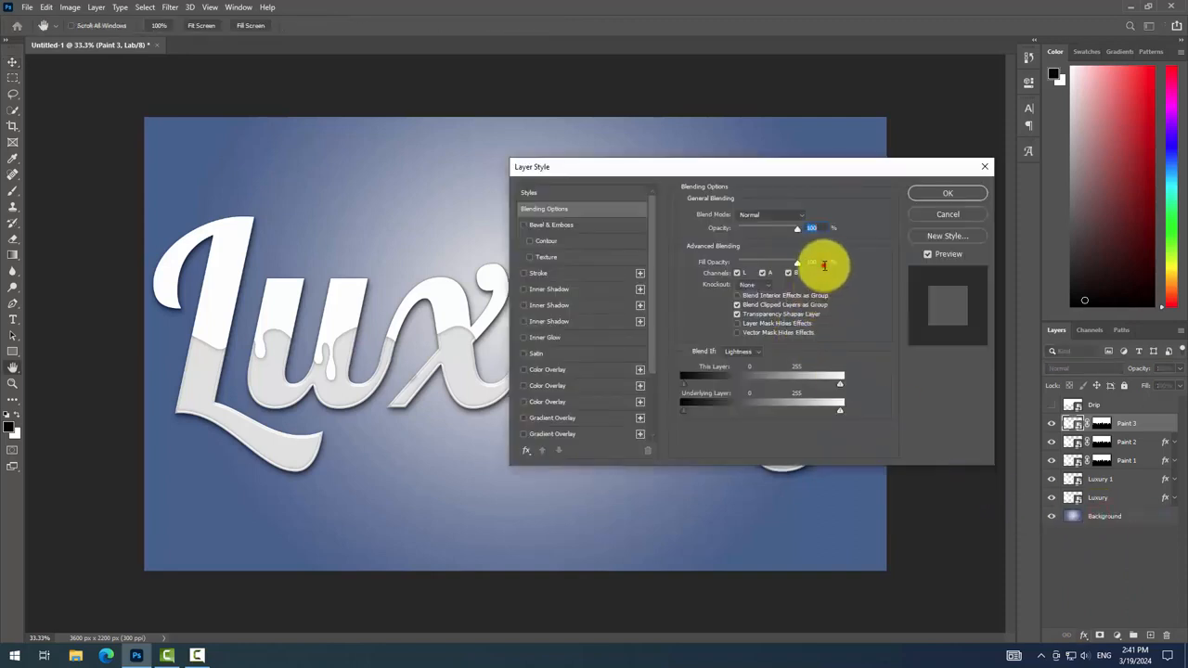
pyautogui.moveTo(823, 266); pyautogui.dragTo(780, 266)
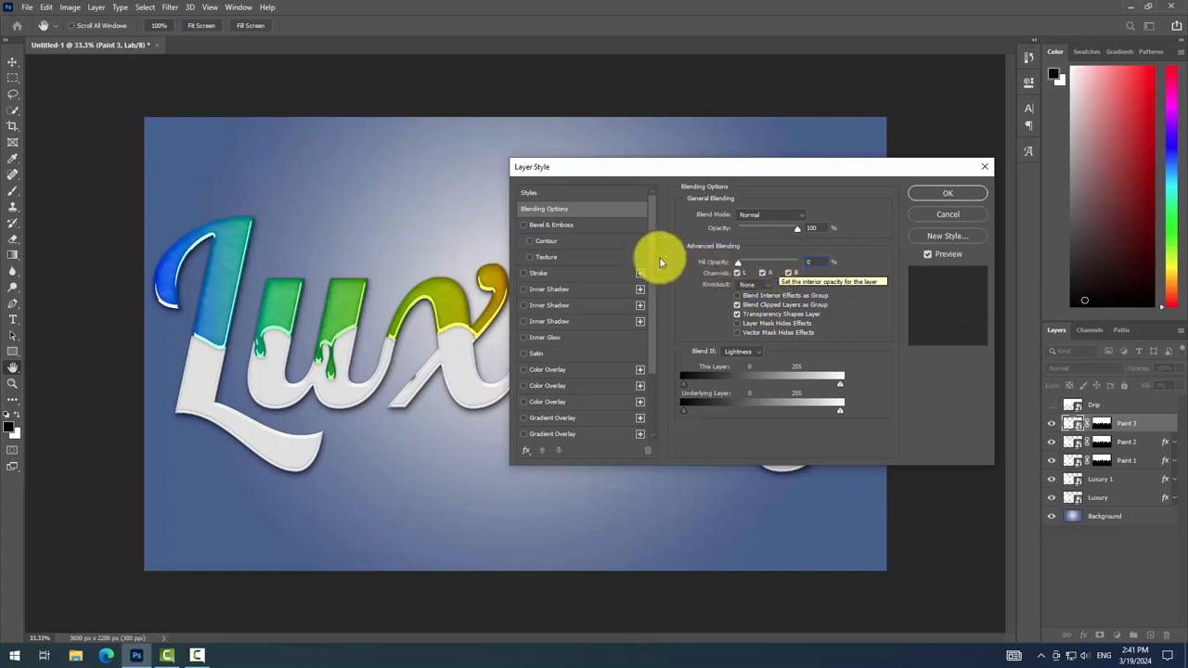
# - Enable Bevel & Emboss on Paint 3 with a size of 65 px and soften of 3 px
pyautogui.click(545, 227)
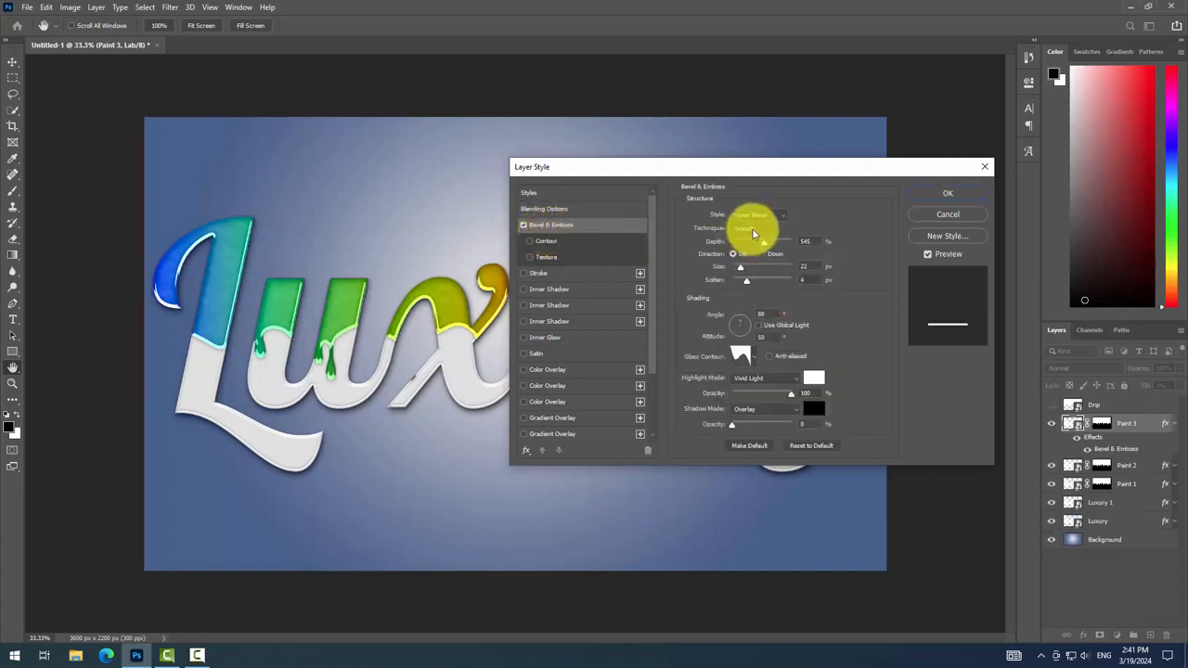
pyautogui.click(808, 241)
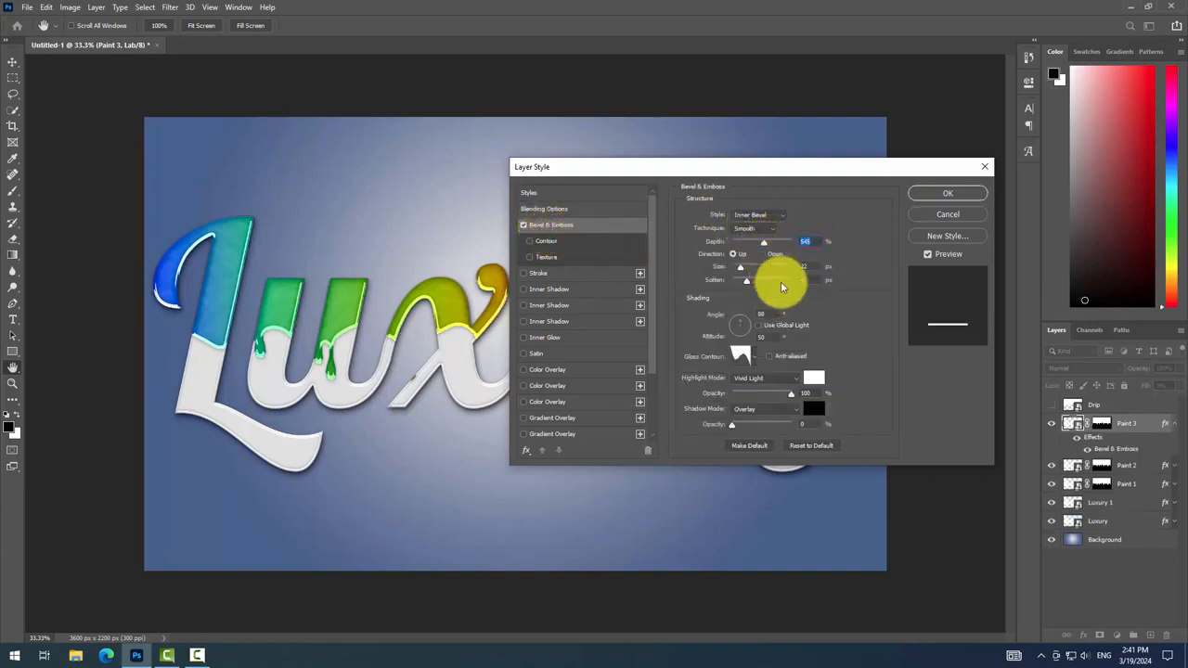
pyautogui.click(806, 266)
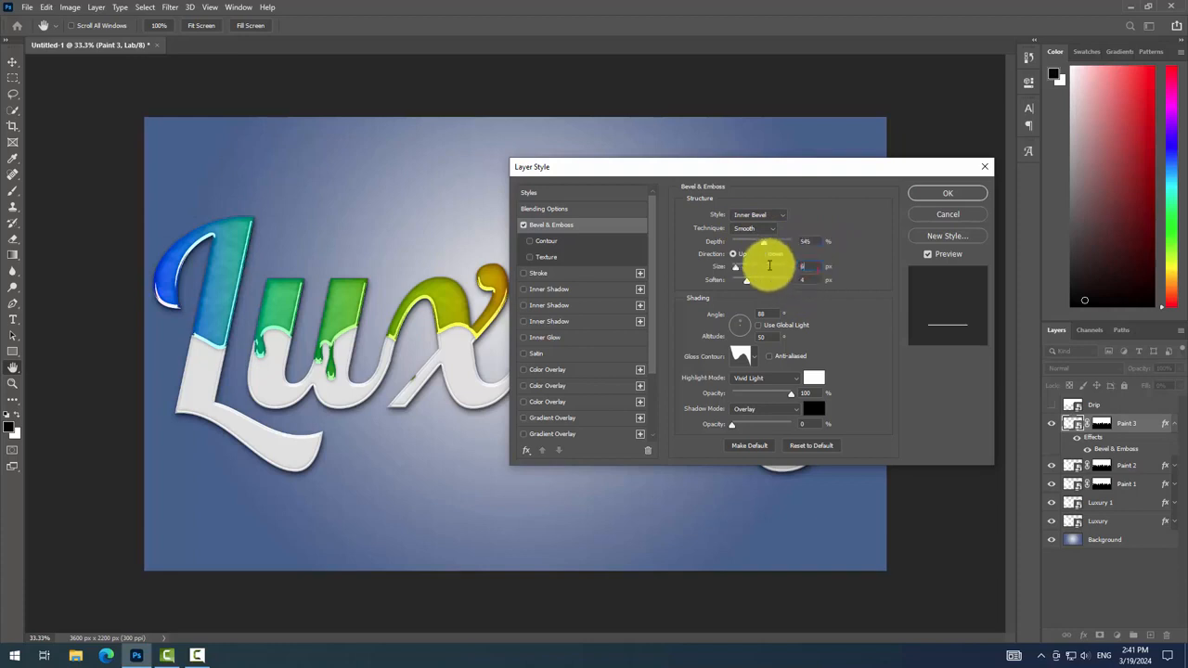
pyautogui.write('61')
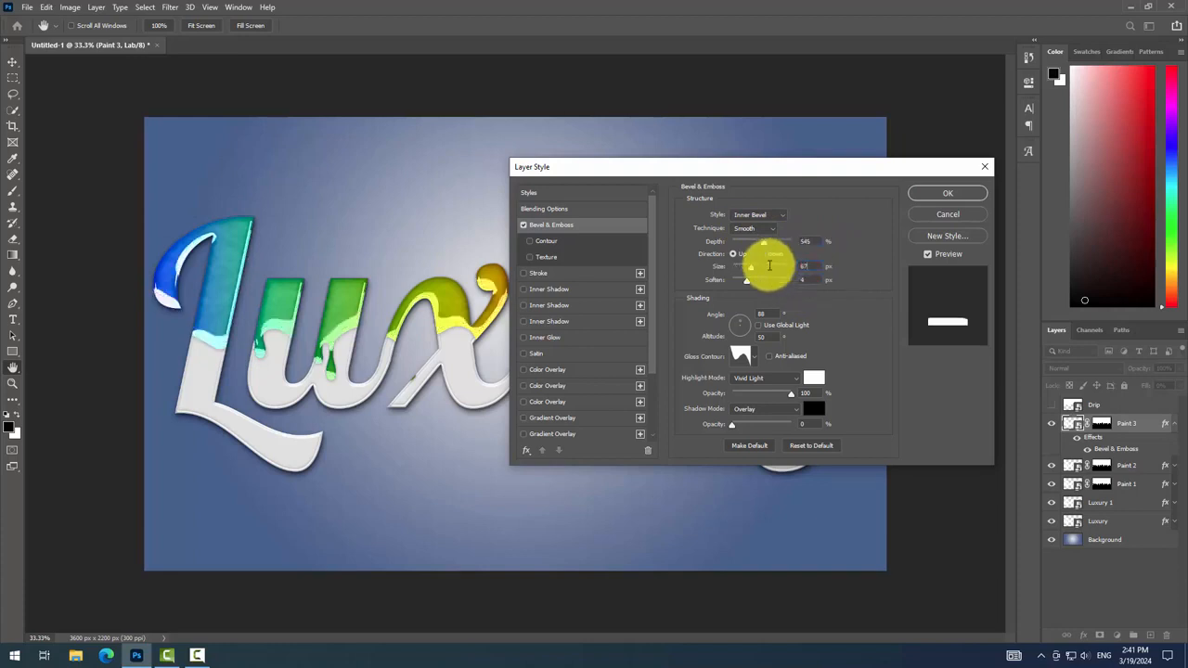
pyautogui.press('BackSpace')
pyautogui.write('5')
pyautogui.press('BackSpace')
pyautogui.press('BackSpace')
pyautogui.click(802, 280)
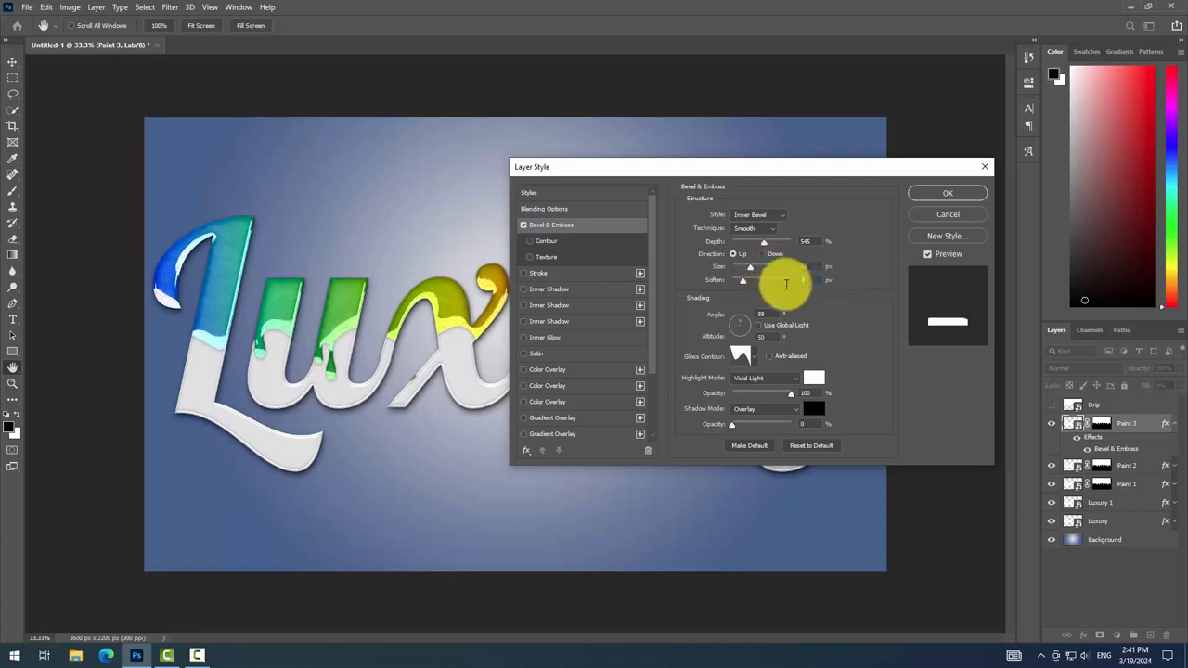
# - Set the depth of the Paint 3 bevel to 65%
pyautogui.click(807, 242)
pyautogui.write('1')
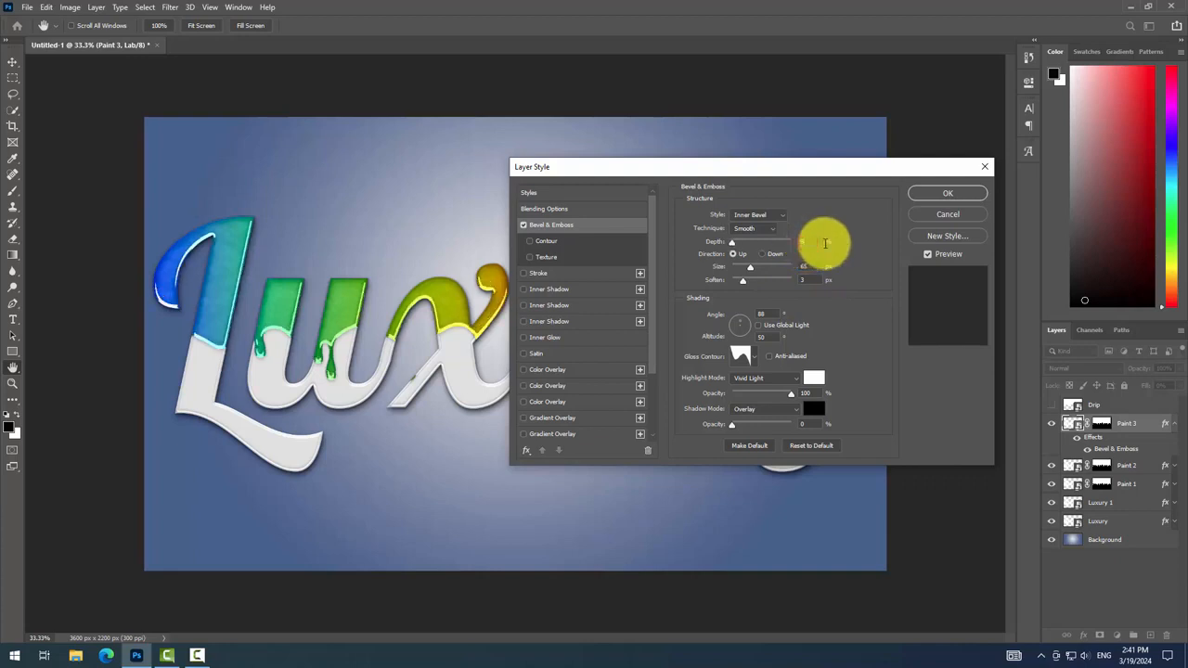
pyautogui.write('00')
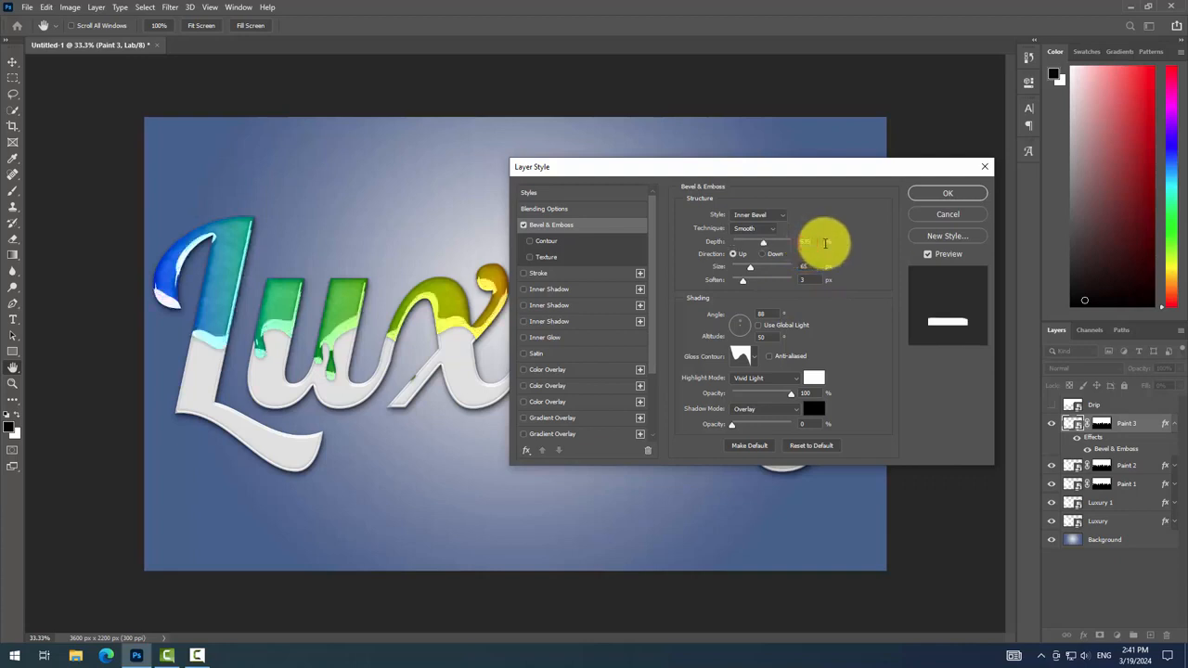
pyautogui.press('BackSpace')
pyautogui.press('BackSpace')
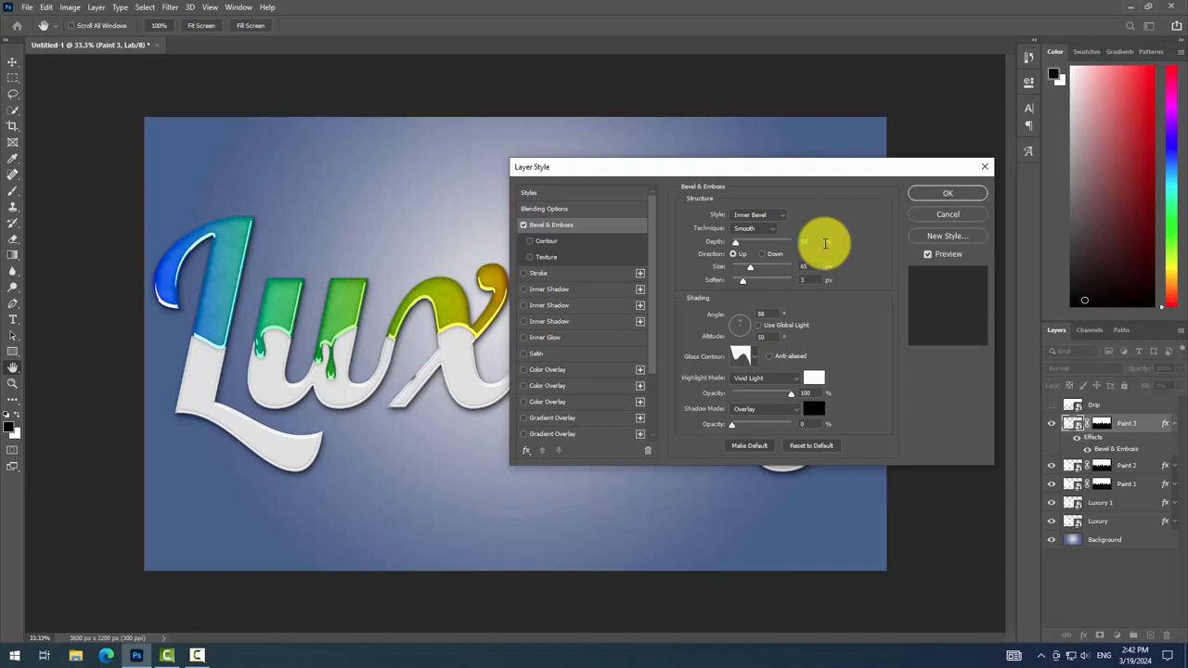
pyautogui.click(803, 278)
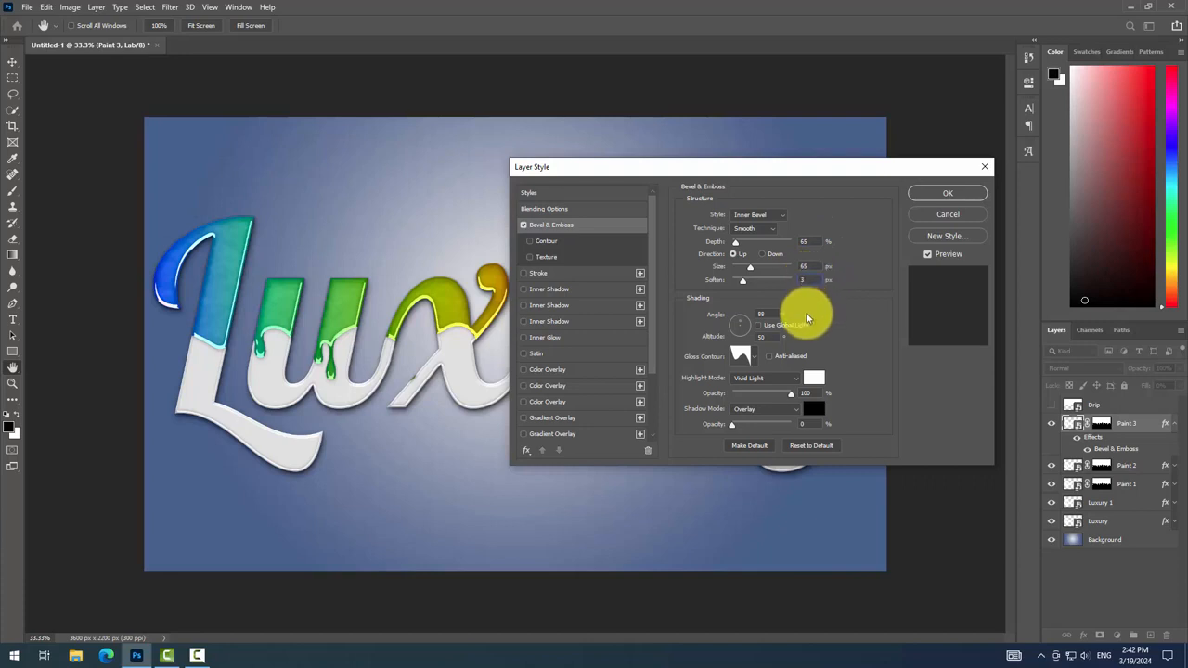
# - Set the bevel's shading angle to 90° and choose the Linear gloss contour
pyautogui.moveTo(769, 314)
pyautogui.mouseDown()
pyautogui.moveTo(737, 315)
pyautogui.moveTo(747, 344)
pyautogui.mouseUp()
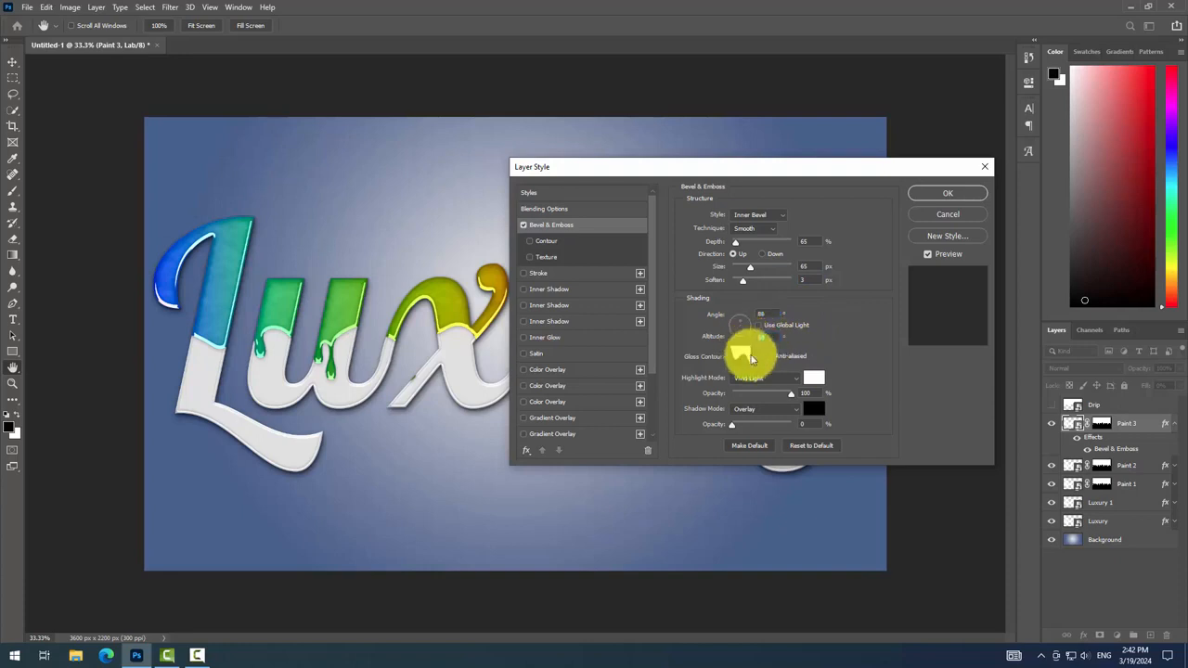
pyautogui.click(751, 356)
pyautogui.click(685, 390)
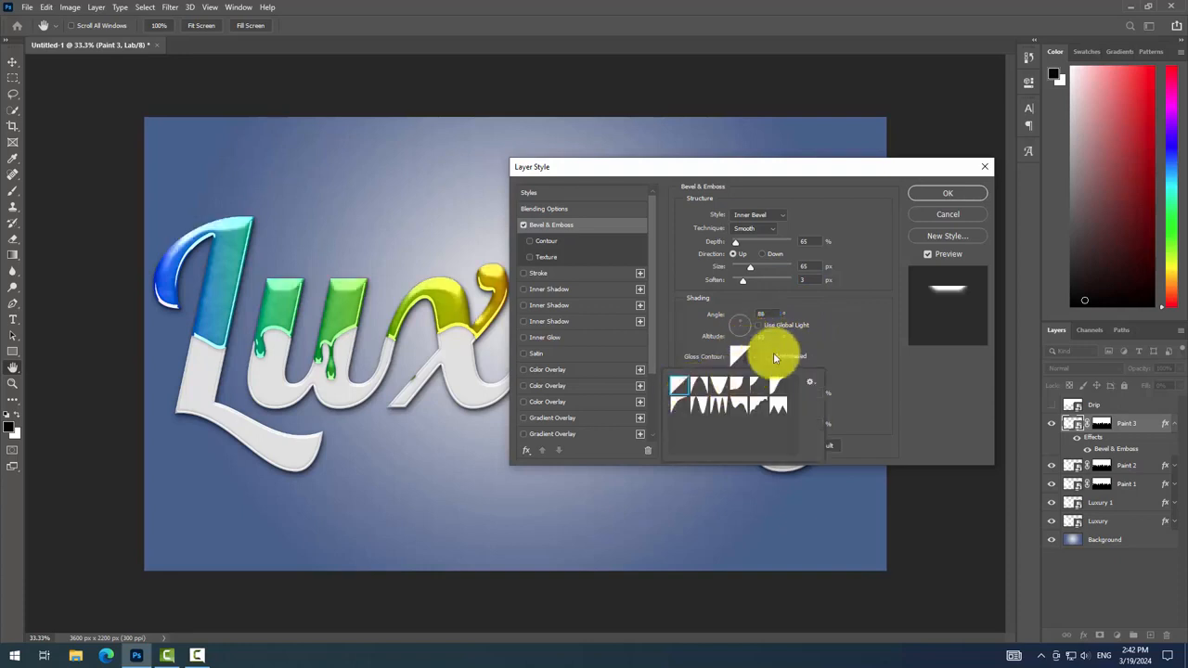
pyautogui.click(777, 319)
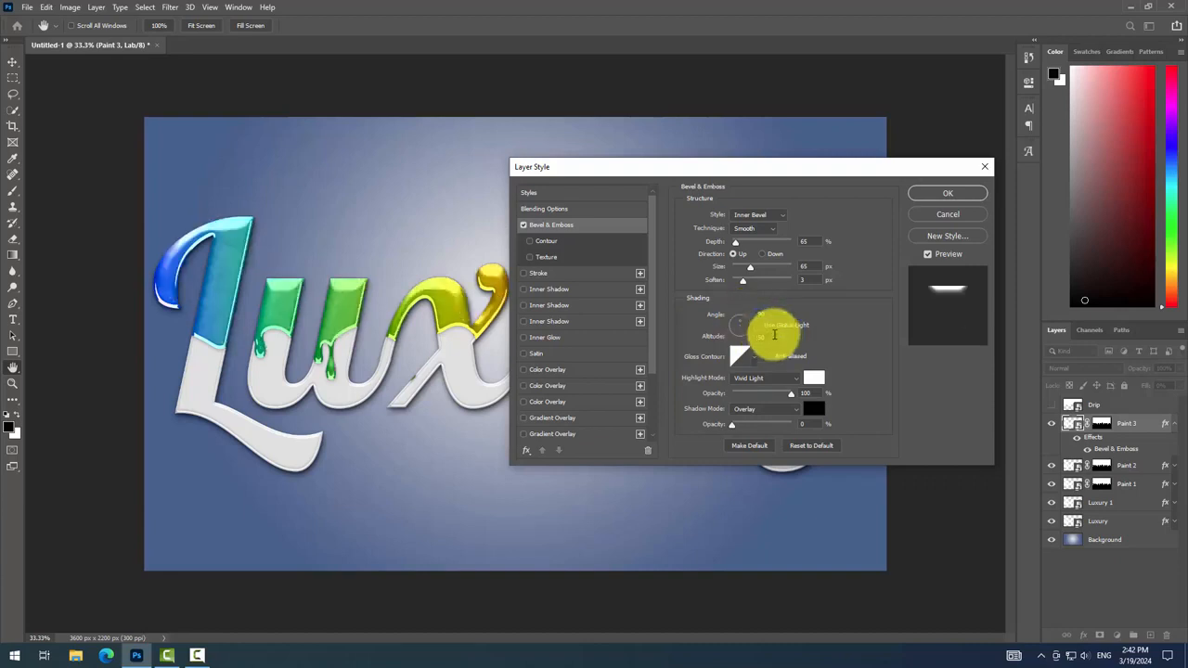
# - Set the bevel's depth to 605% and its Vivid Light highlight opacity to 33%
pyautogui.click(810, 242)
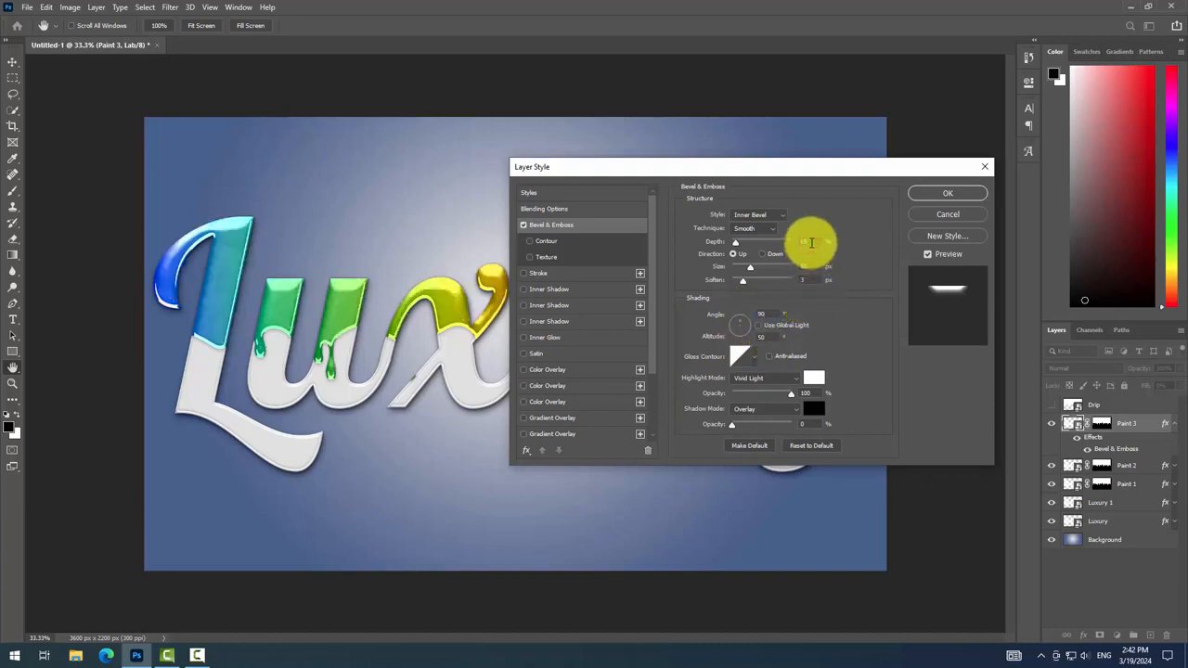
pyautogui.write('605')
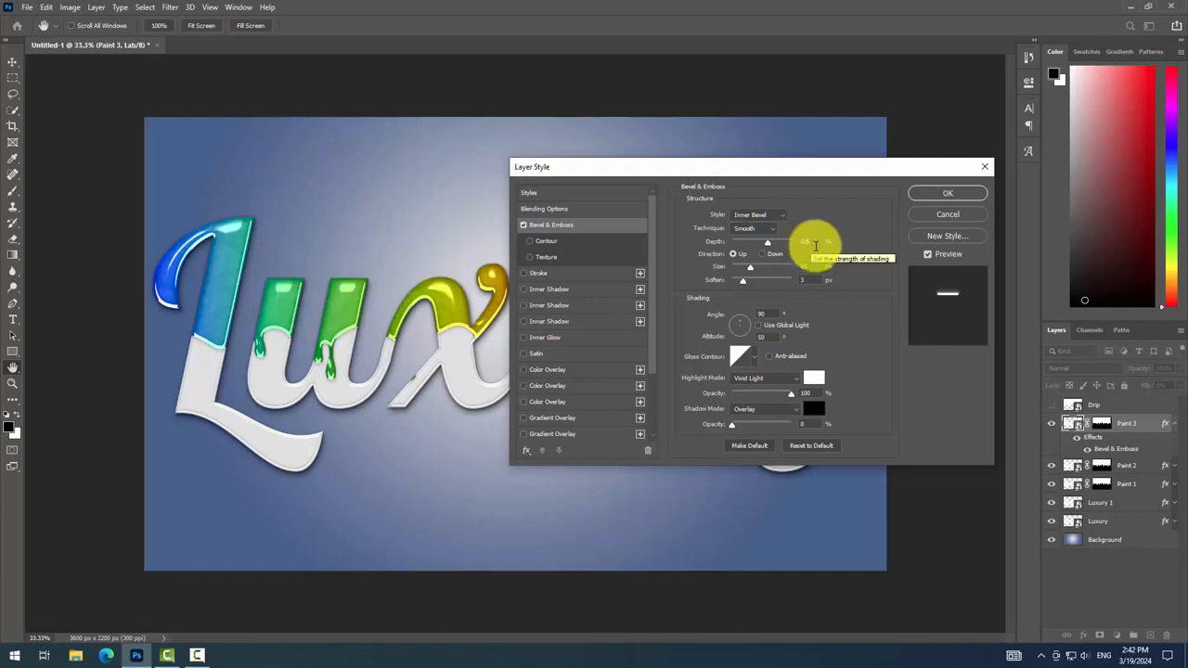
pyautogui.click(848, 275)
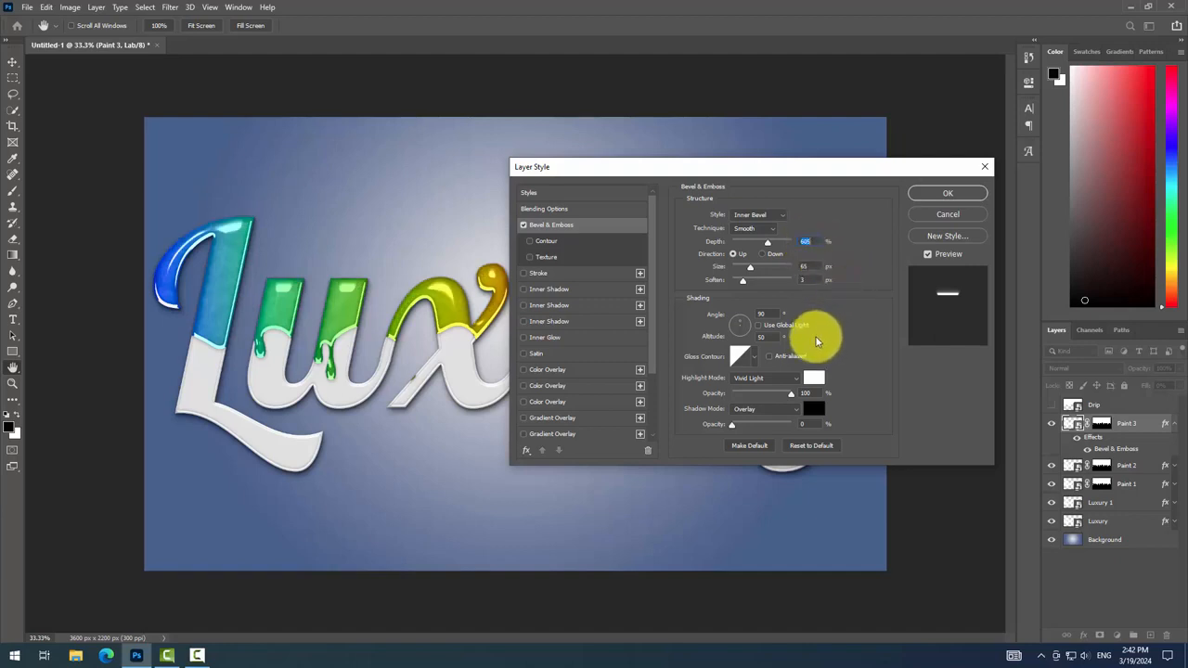
pyautogui.click(805, 393)
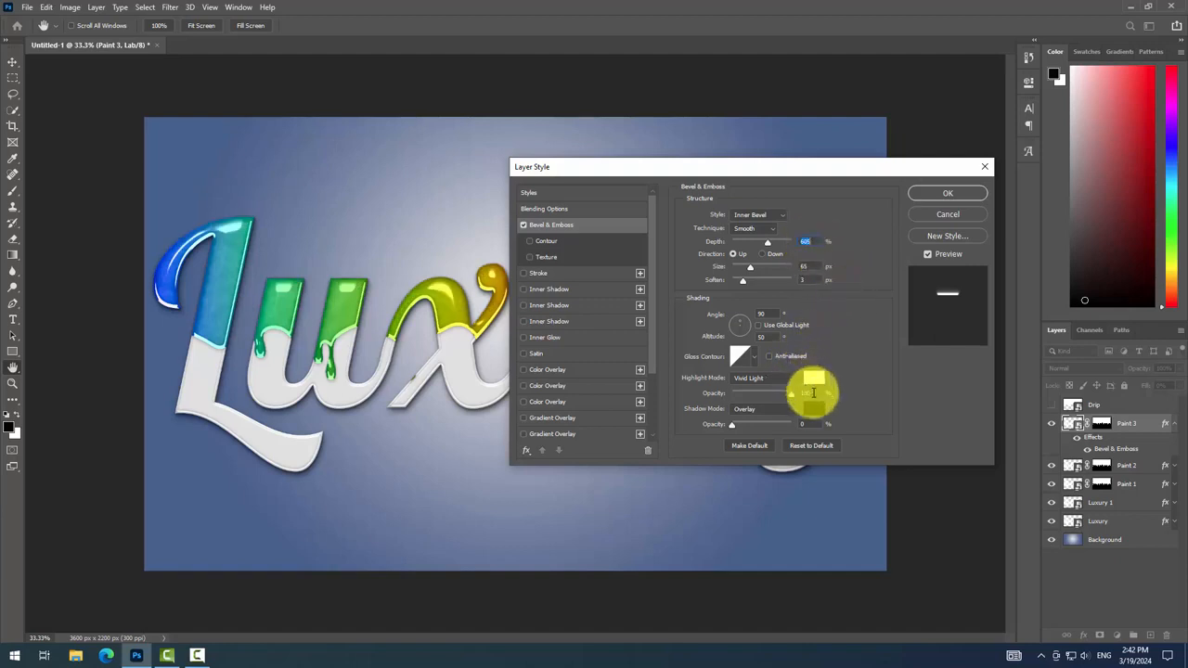
pyautogui.write('33')
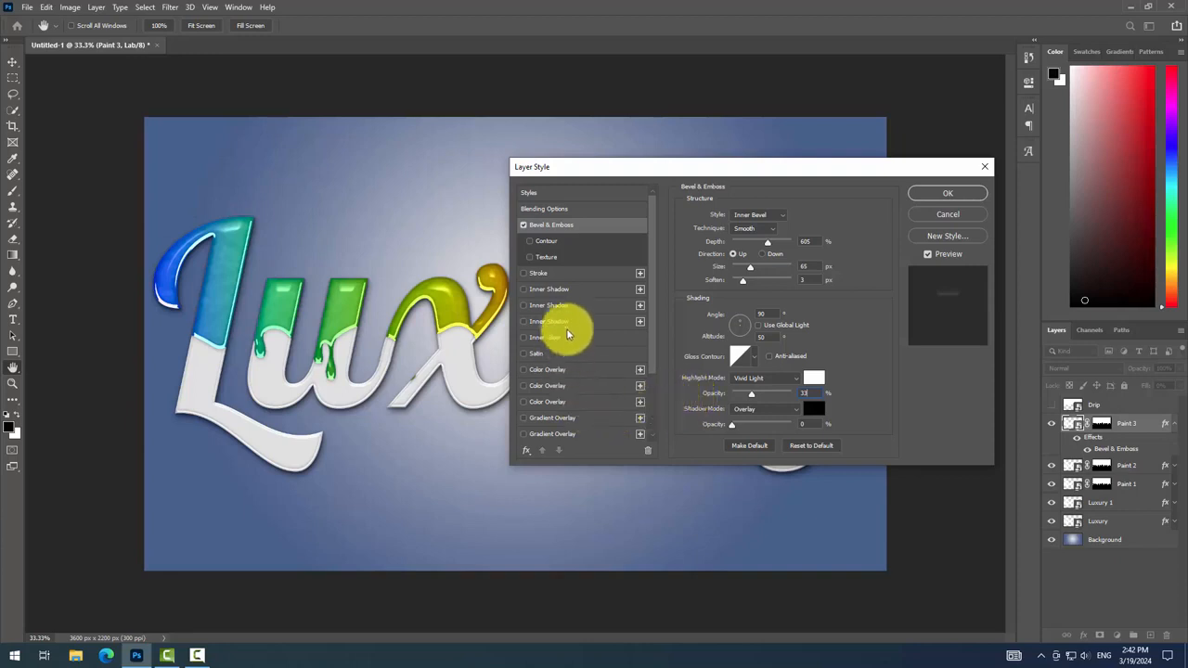
# - Enable the Multiply Inner Shadow and the Soft Light Inner Glow on Paint 3, and apply the layer style
pyautogui.click(575, 293)
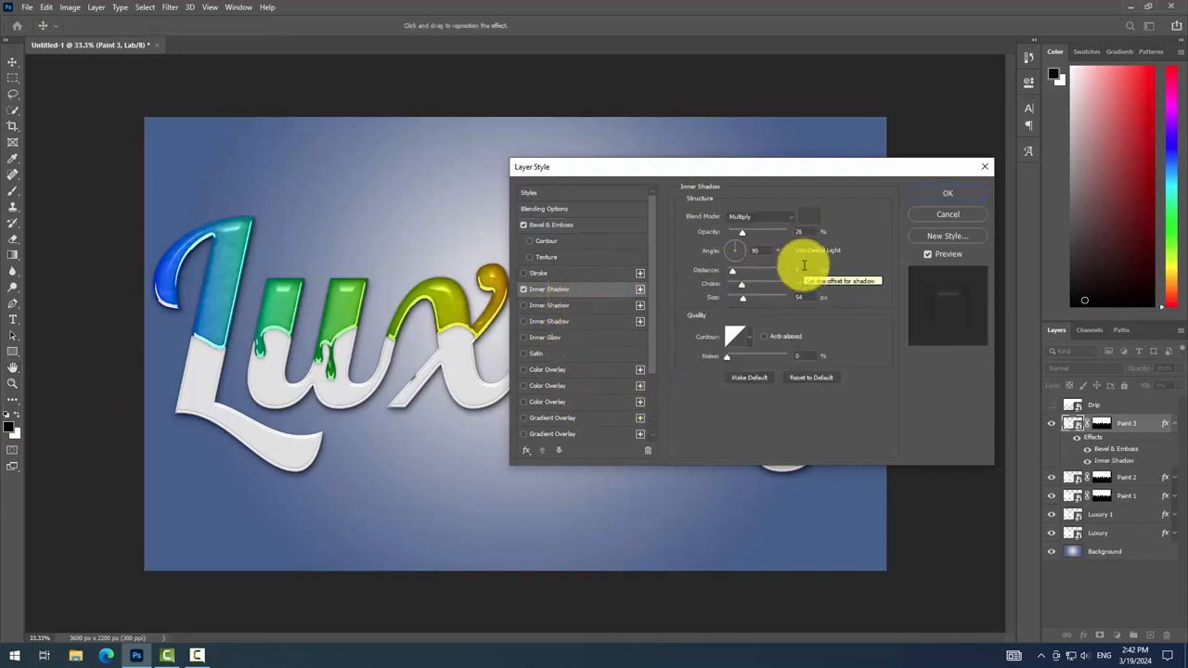
pyautogui.click(802, 268)
pyautogui.click(800, 283)
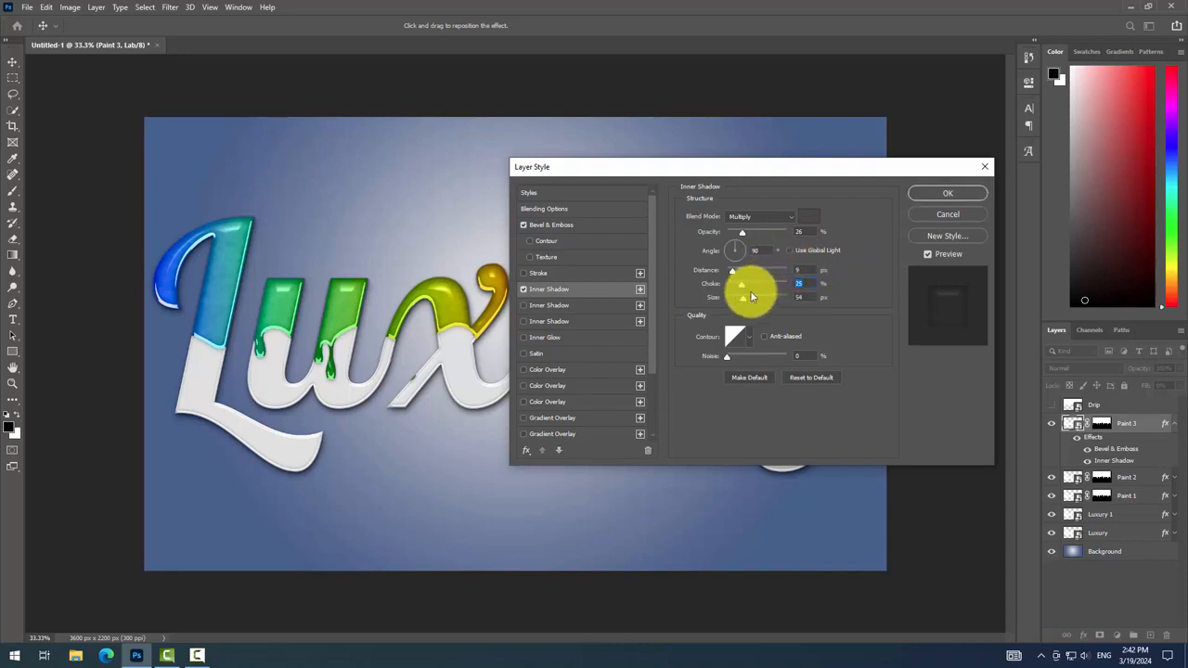
pyautogui.click(566, 339)
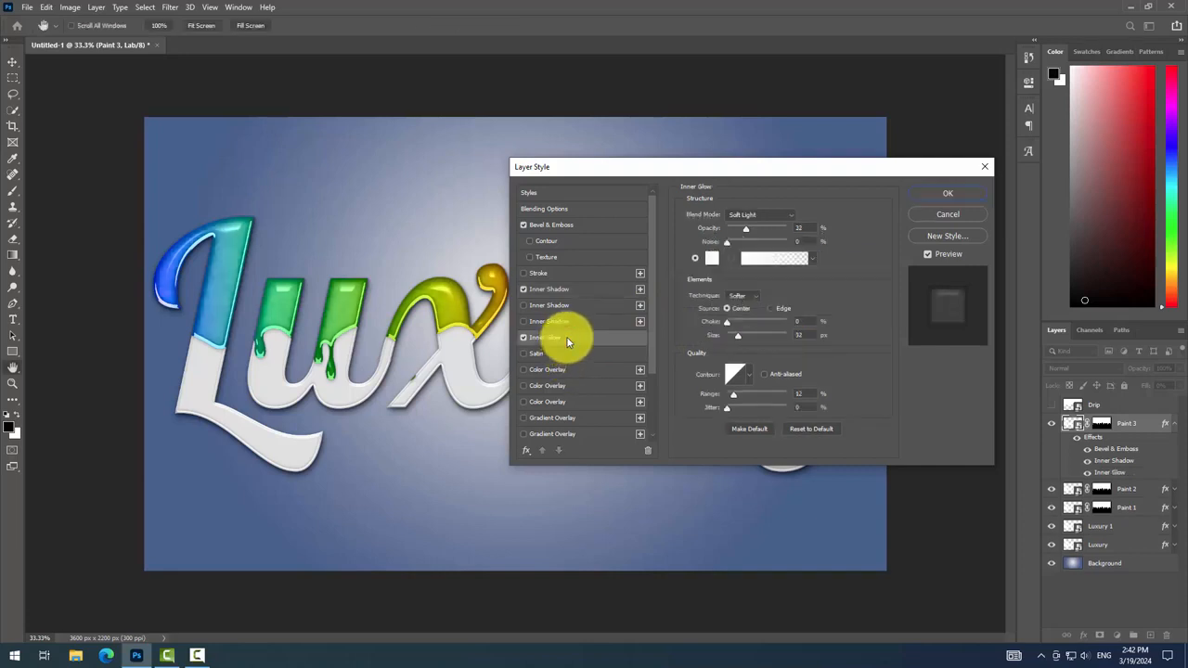
pyautogui.click(948, 193)
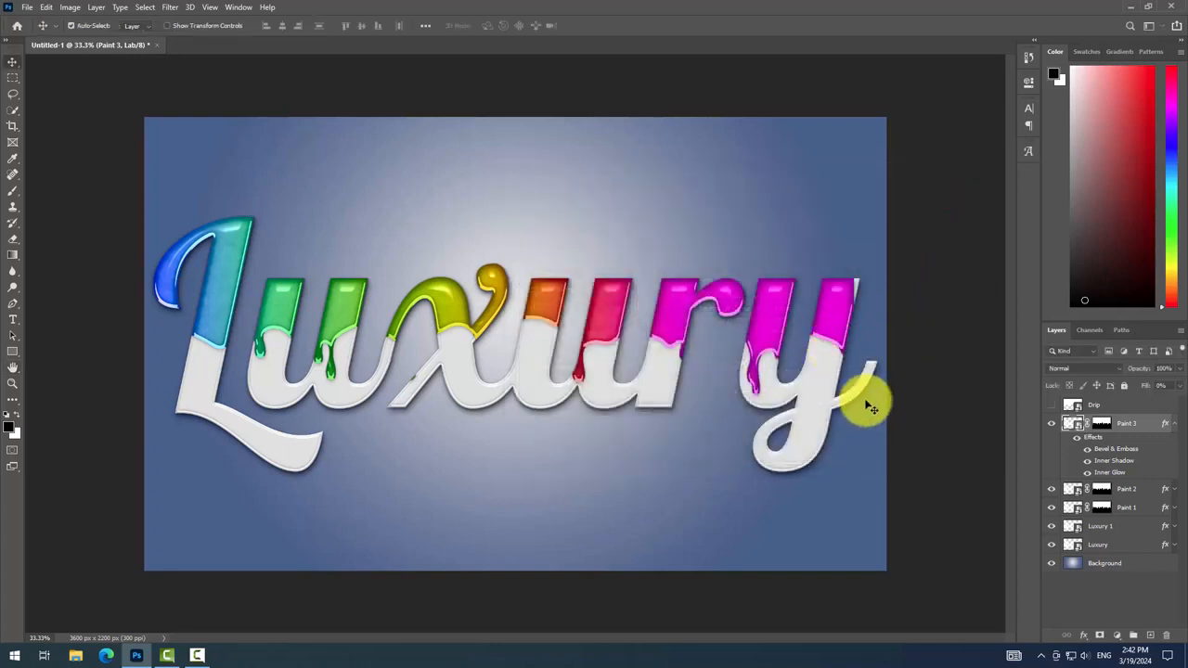
# - Collapse the effects list of Paint 3 and add a Levels adjustment layer above it with a black input level of 18
pyautogui.click(1175, 424)
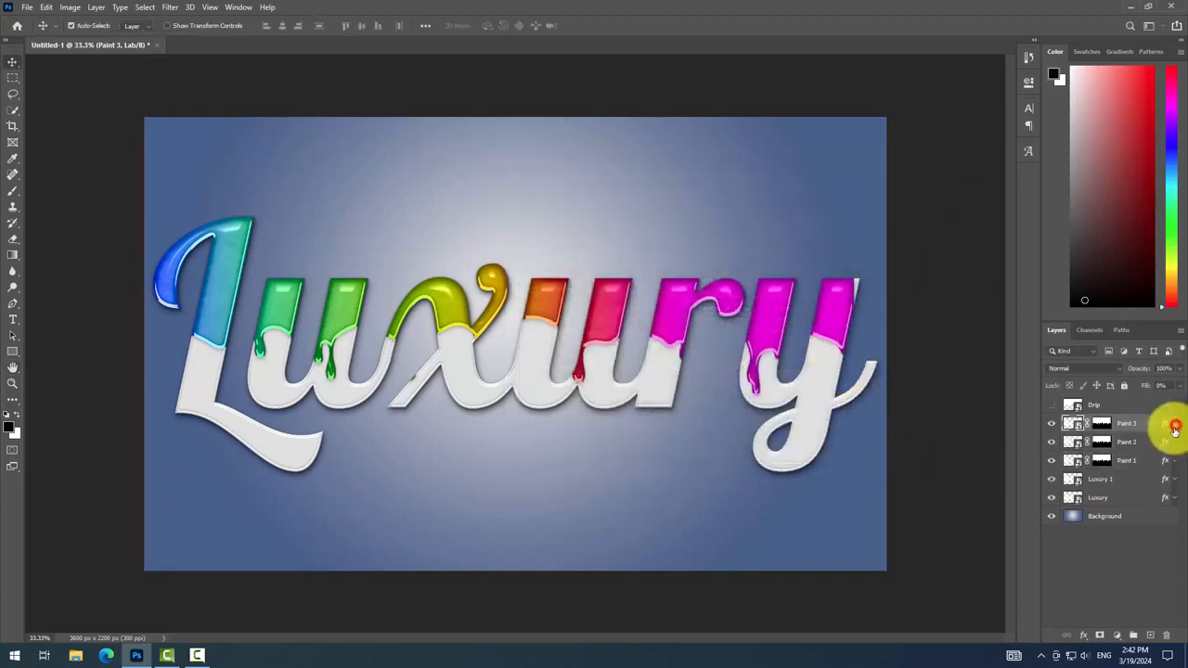
pyautogui.click(1116, 637)
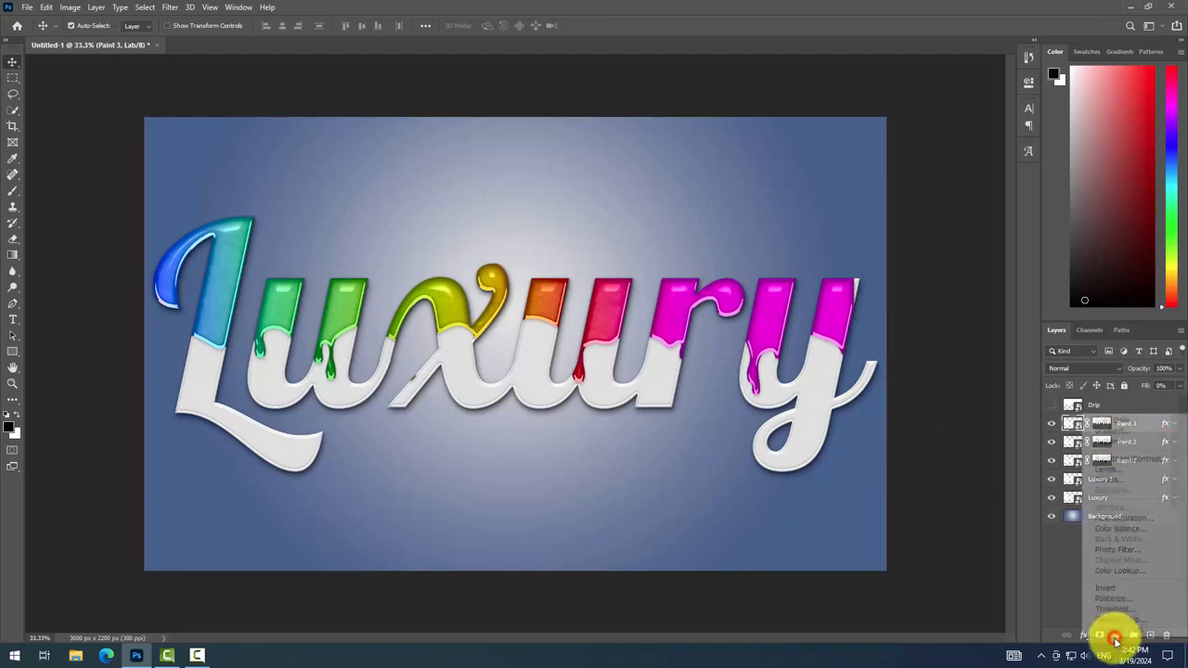
pyautogui.click(1124, 470)
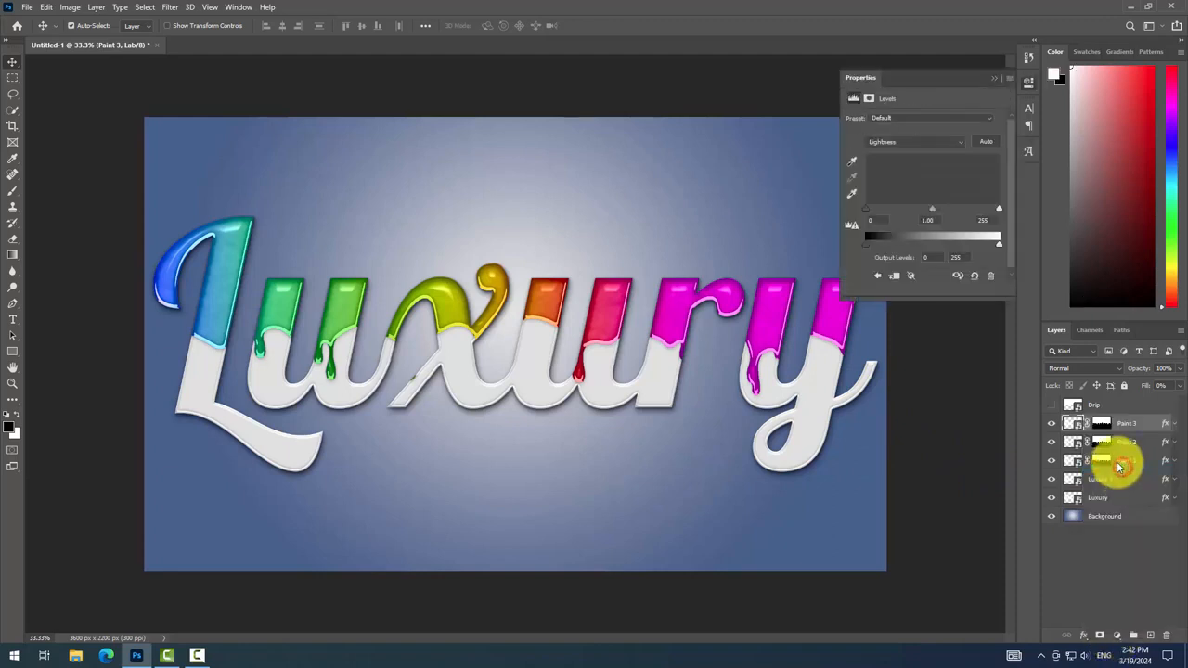
pyautogui.click(876, 220)
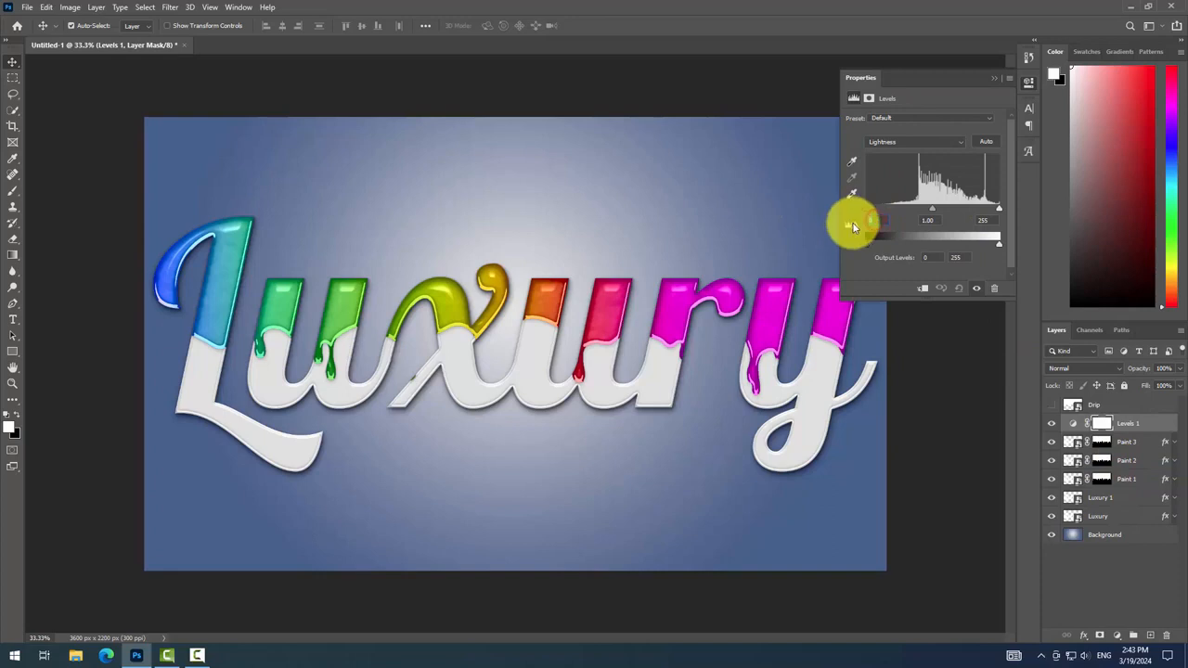
pyautogui.write('40')
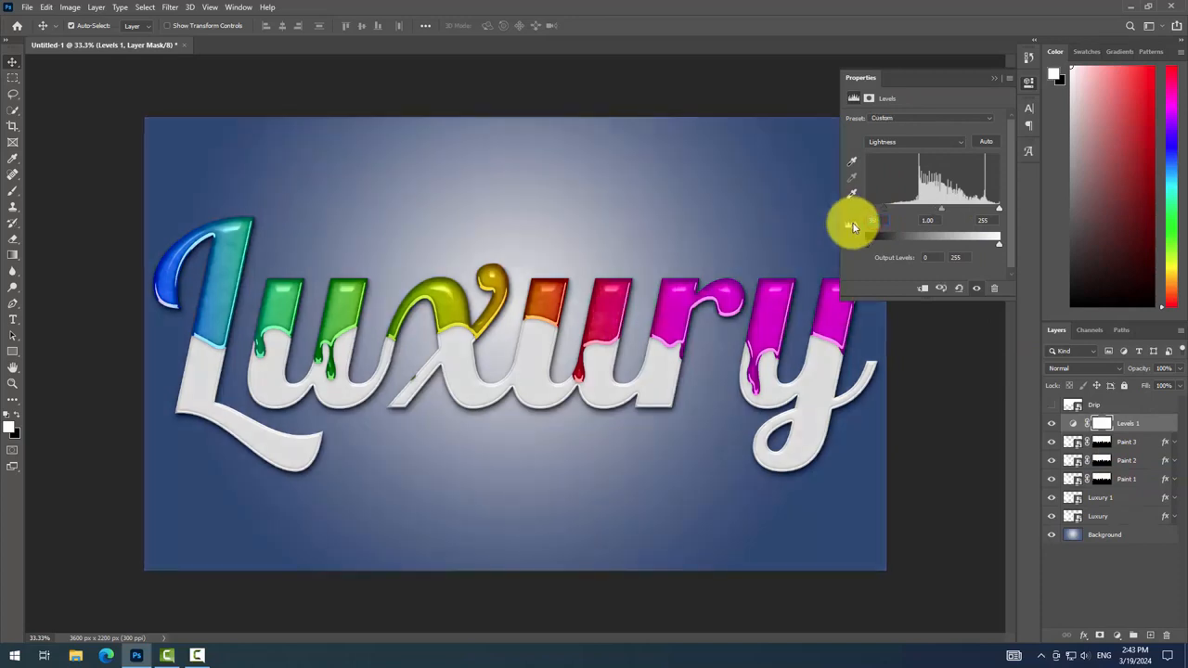
pyautogui.hotkey('ctrl', 'z')
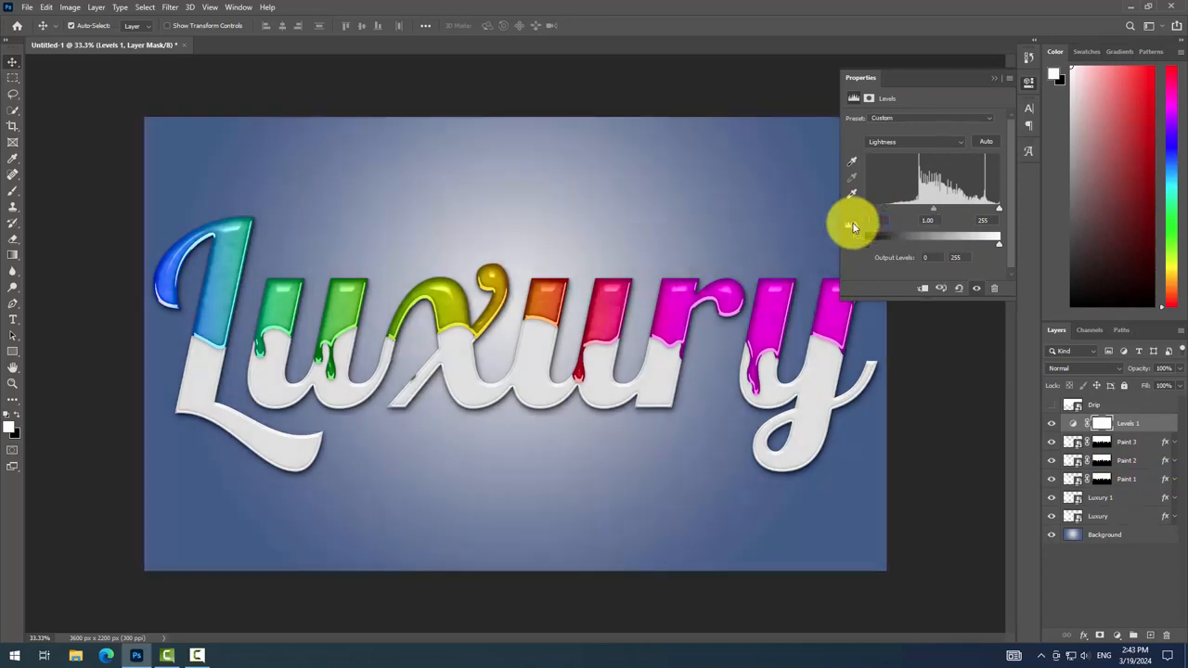
pyautogui.write('18')
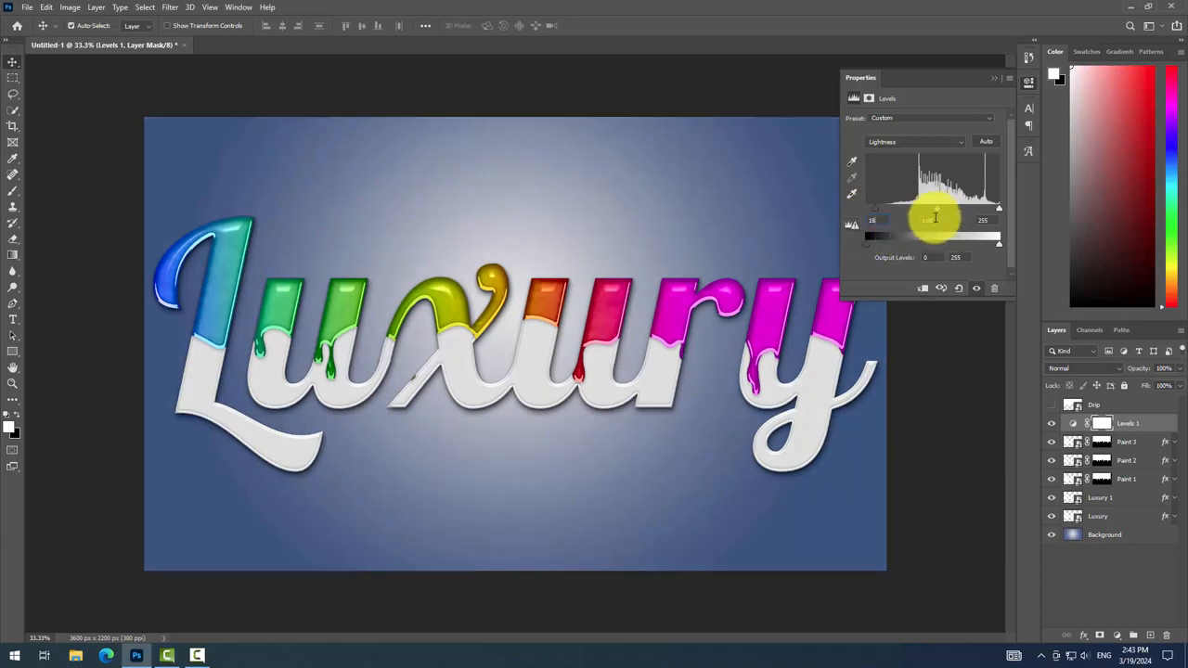
# - Set the midtone input level of the Levels adjustment to 0.80 and close its properties
pyautogui.moveTo(933, 220); pyautogui.dragTo(909, 220)
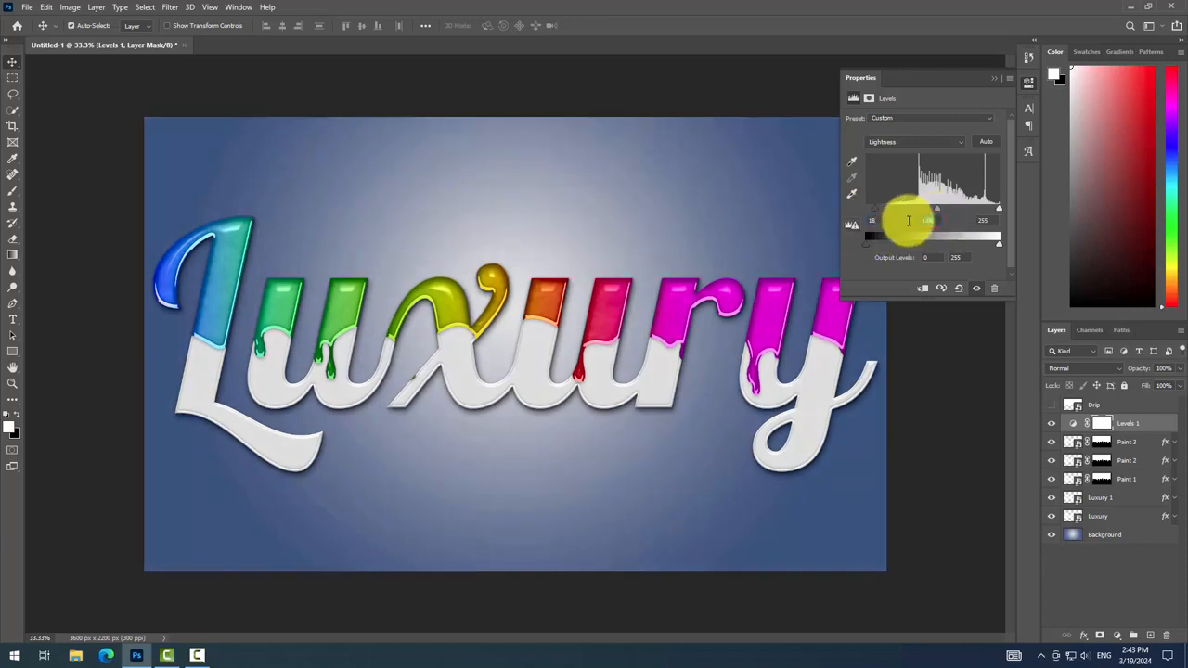
pyautogui.write('0.64')
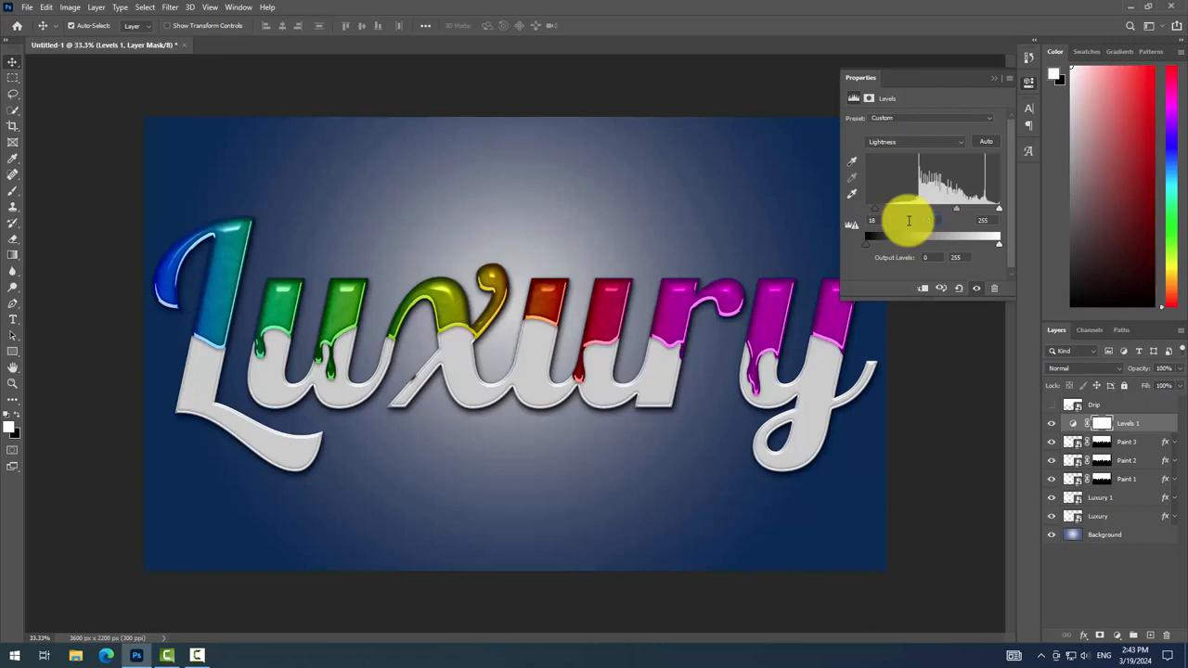
pyautogui.write('0.30')
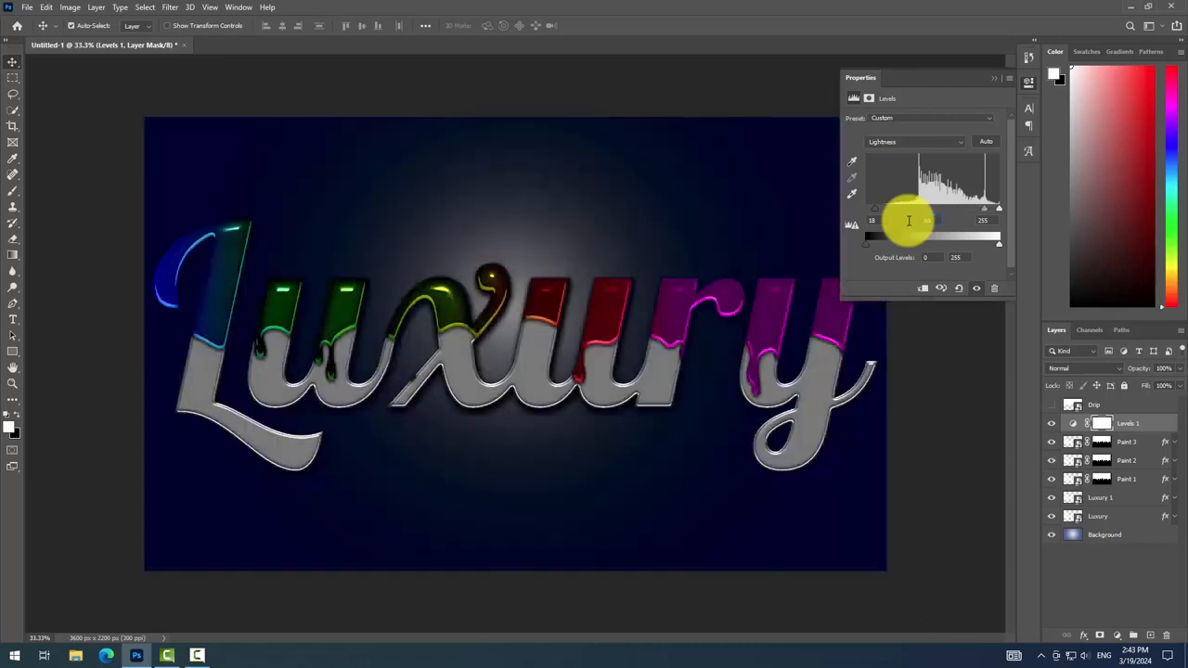
pyautogui.write('3.80')
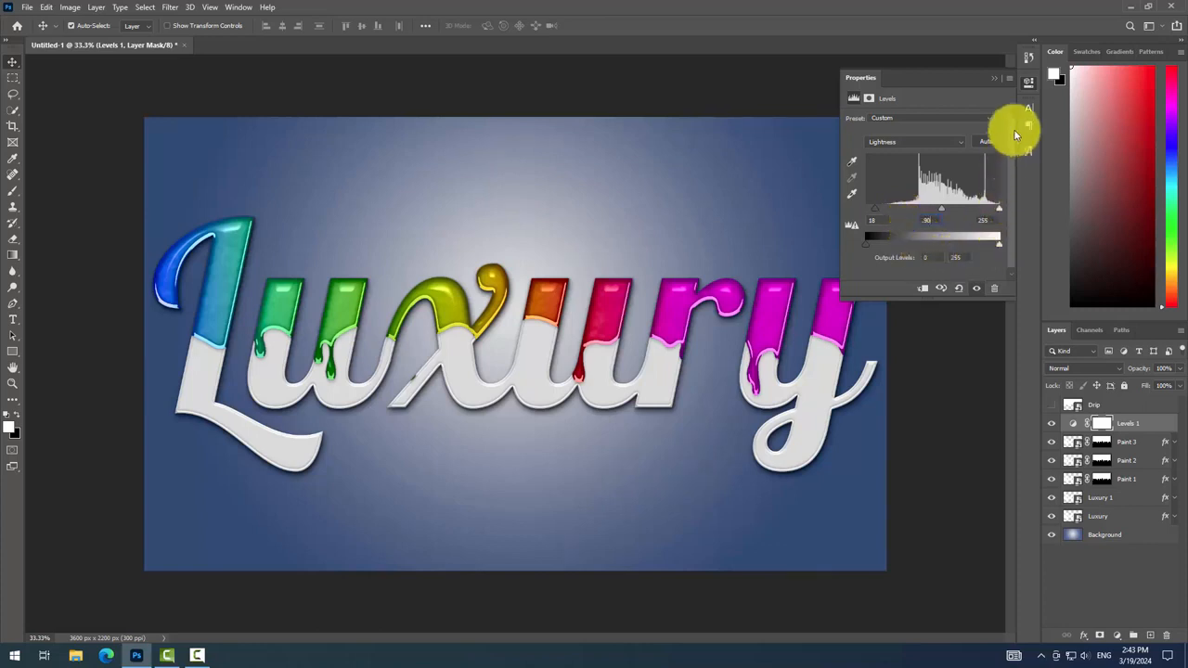
pyautogui.click(1028, 85)
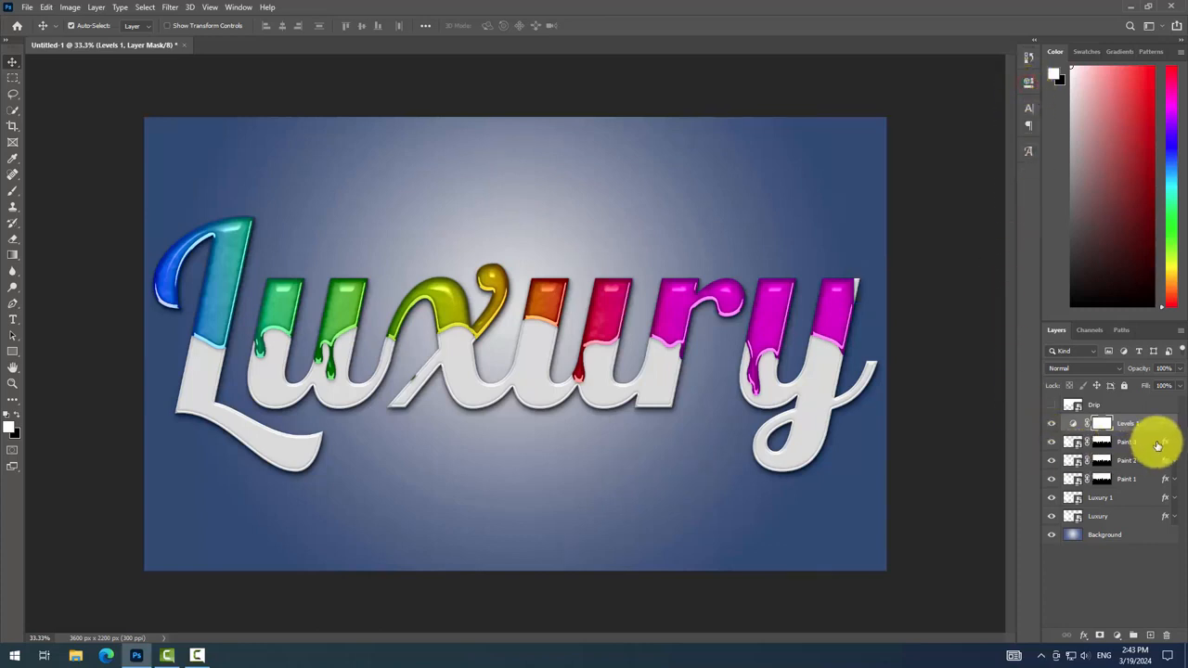
# - Group all layers from Drip down to Background and rename the new group
pyautogui.click(1144, 537)
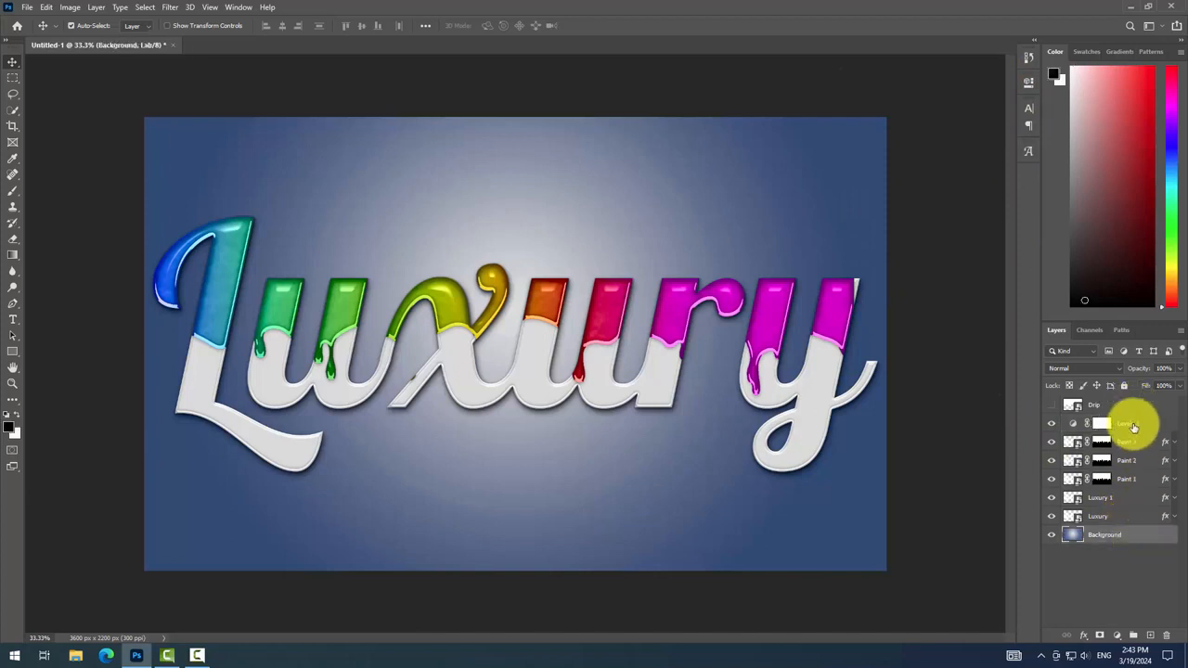
pyautogui.keyDown('shift'); pyautogui.click(1144, 420); pyautogui.keyUp('shift')
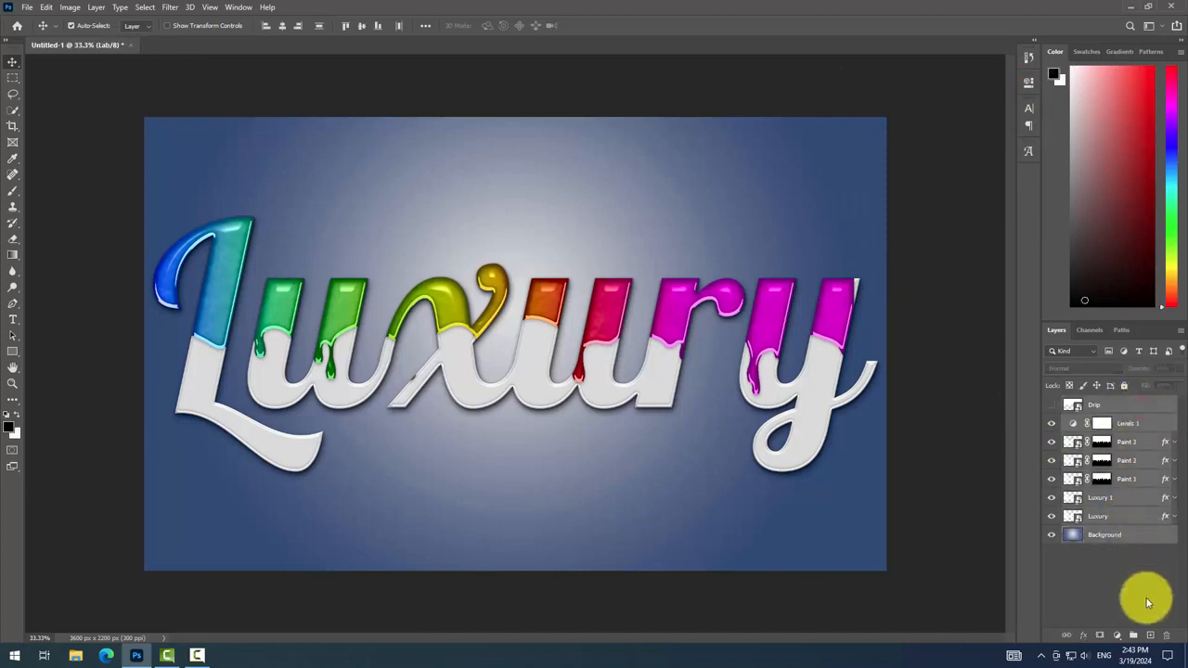
pyautogui.click(1134, 637)
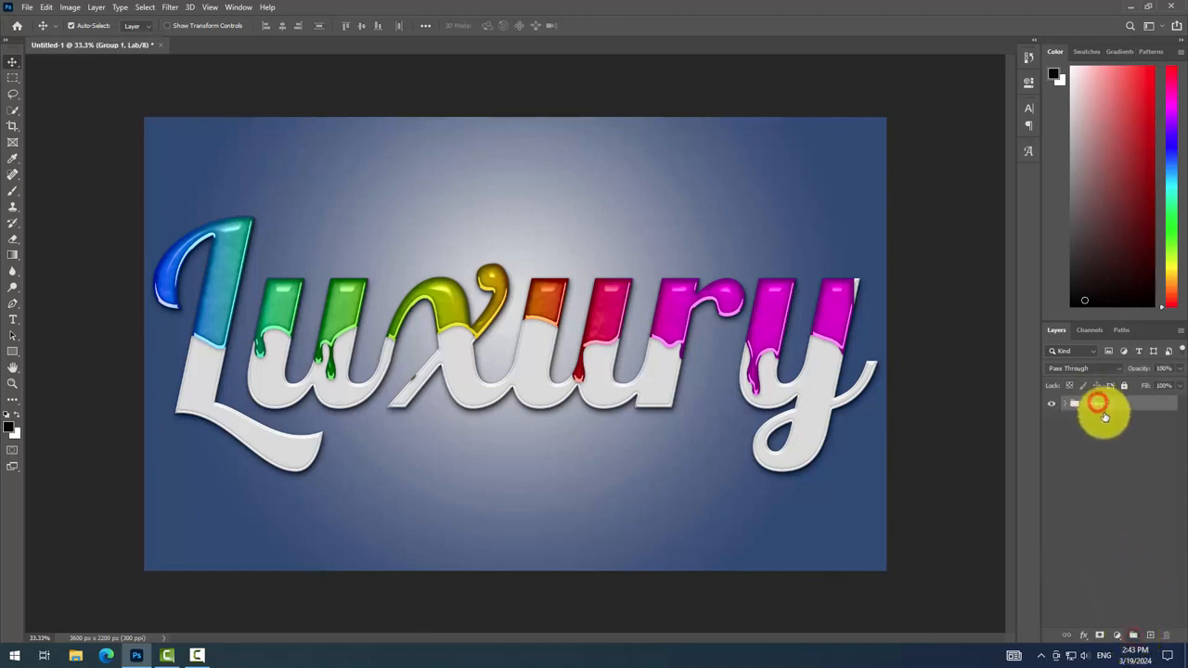
pyautogui.doubleClick(1102, 405)
pyautogui.write('L')
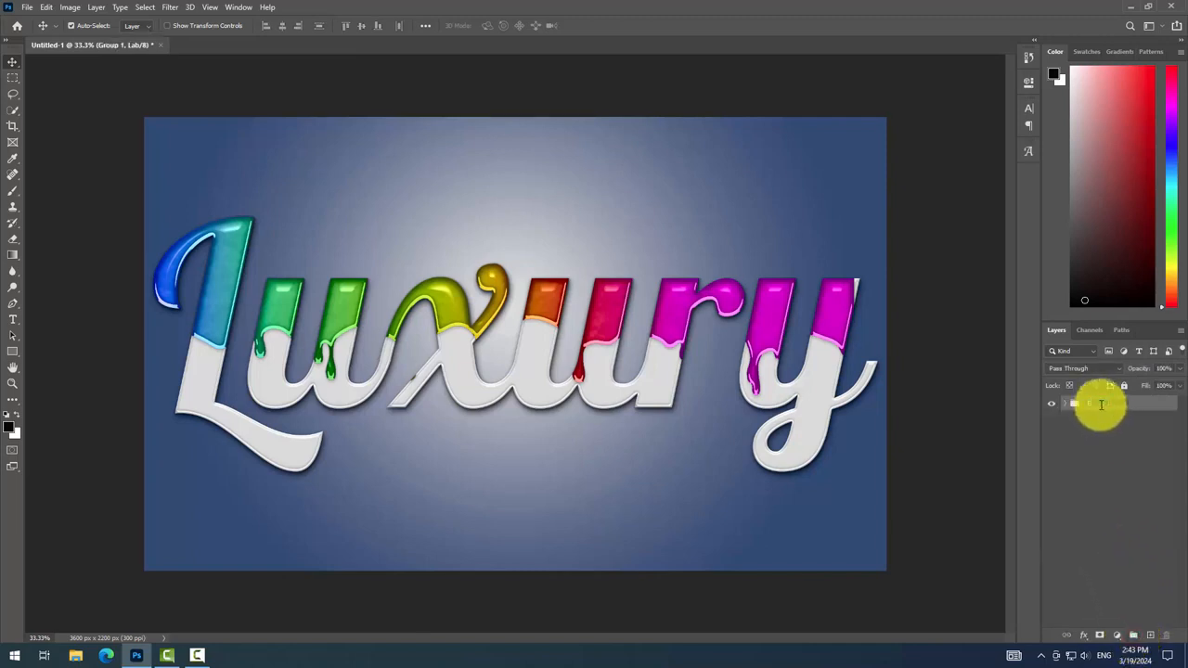